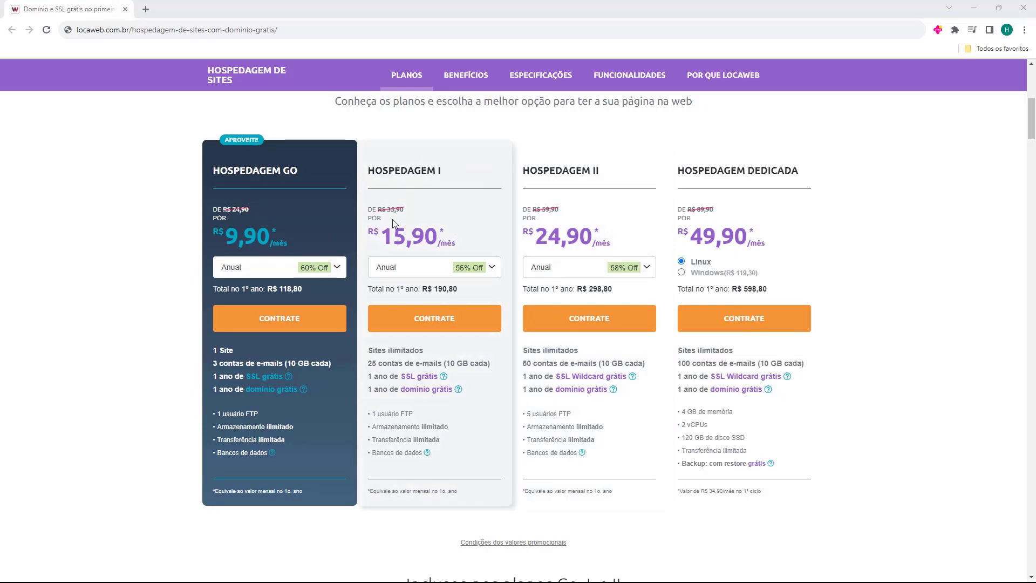
scroll(414, 226, "up", 7)
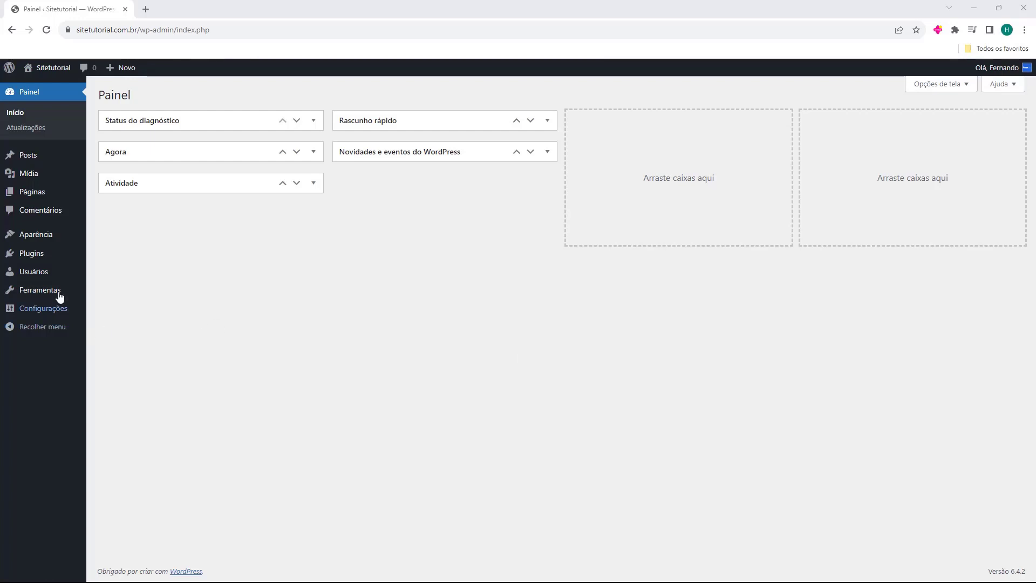
Open the site's installed themes and start adding a new theme.
mouse_move(19, 237)
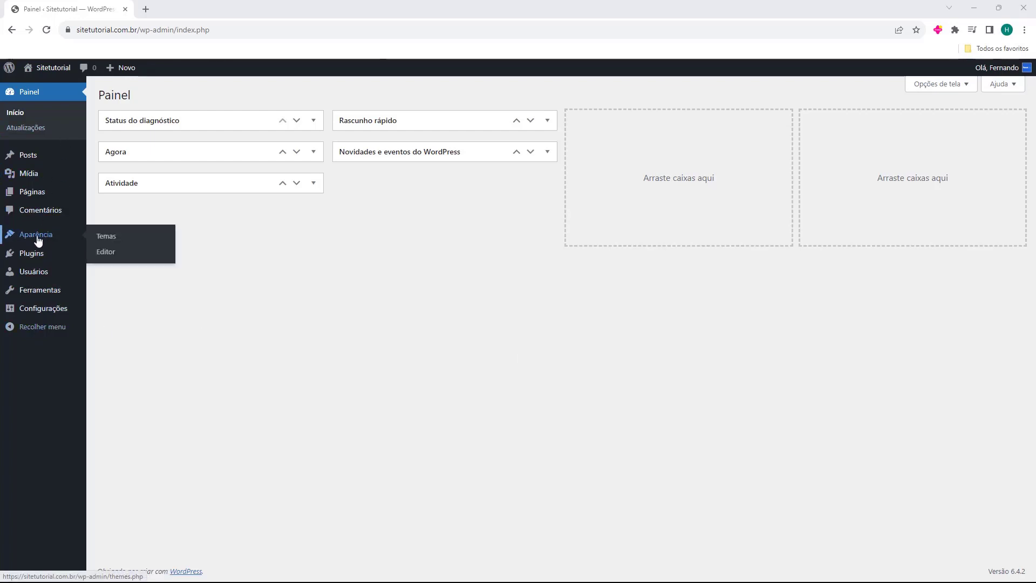
left_click(38, 241)
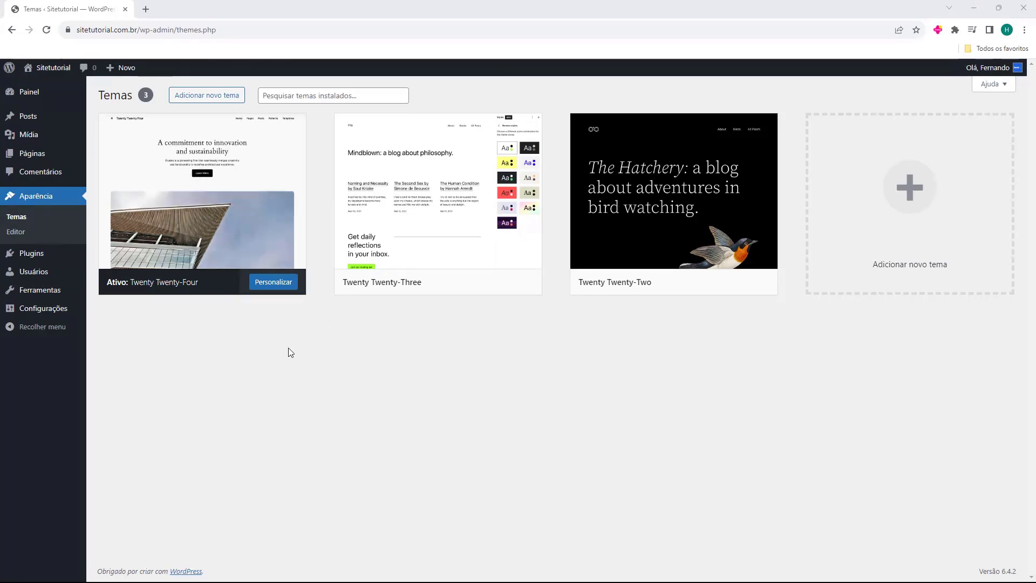
left_click(209, 103)
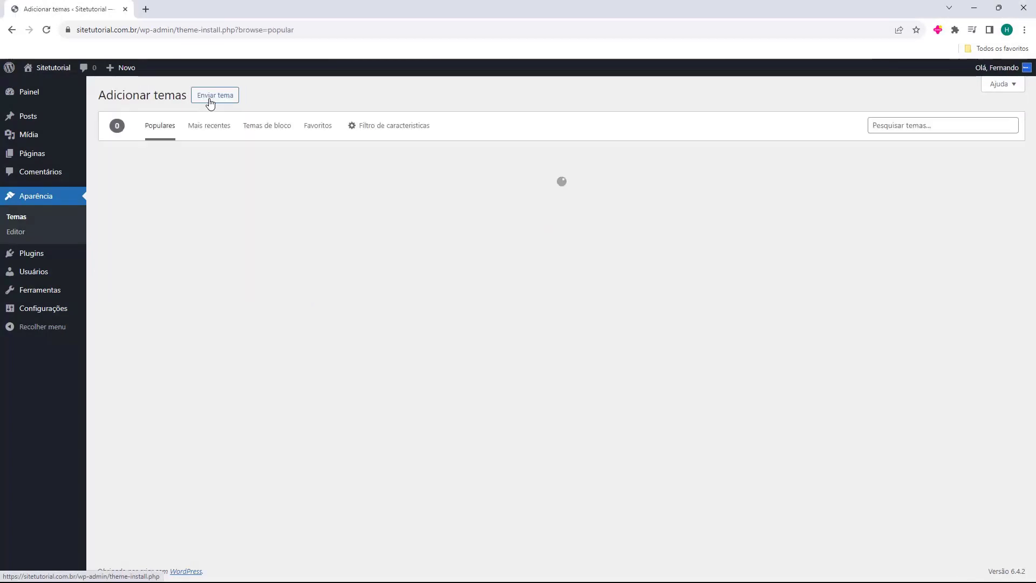
Browse the popular themes available for installation, including Astra and OceanWP.
scroll(560, 224, "down", 10)
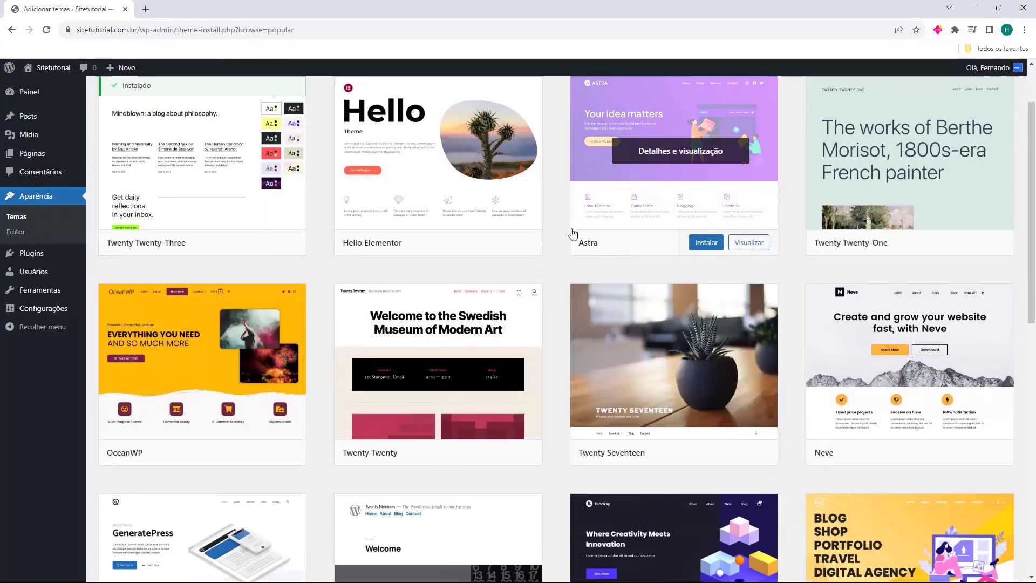
scroll(560, 225, "down", 15)
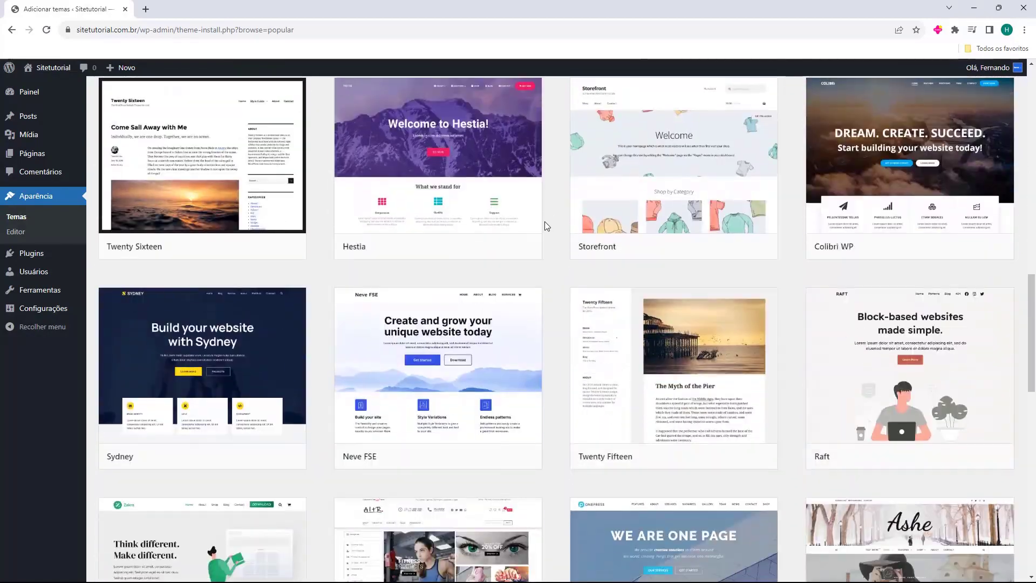
scroll(546, 226, "down", 18)
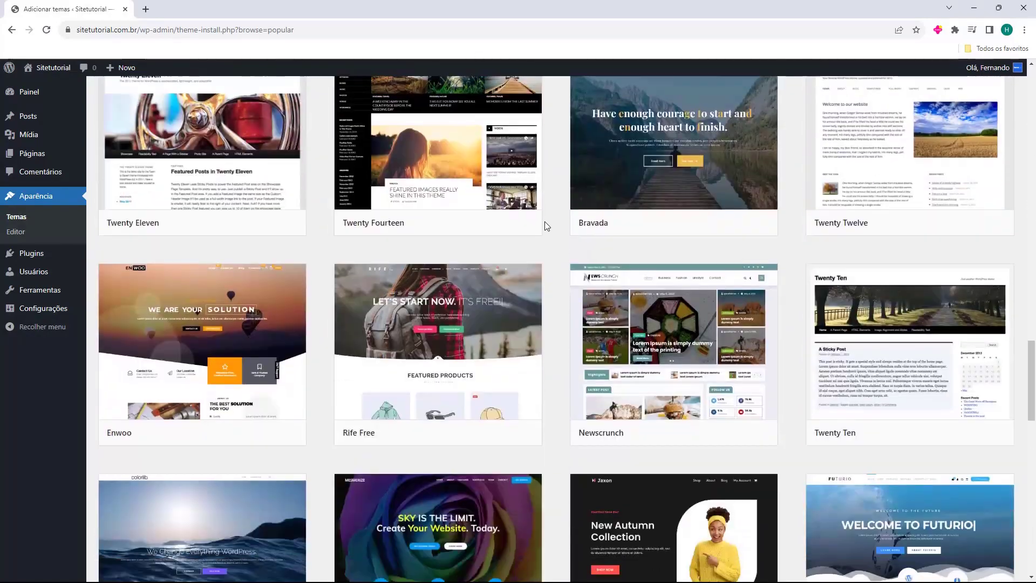
scroll(548, 226, "down", 18)
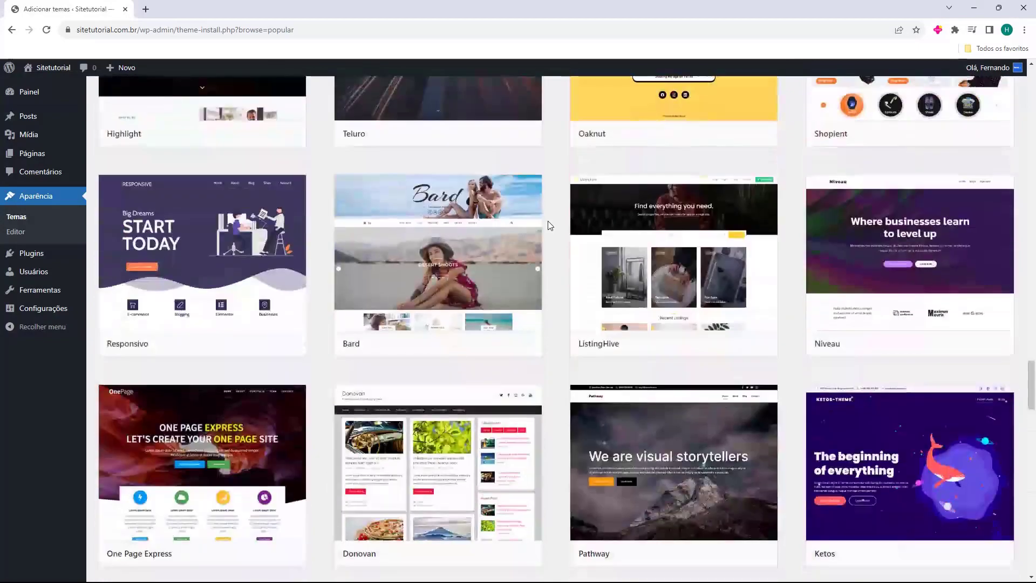
scroll(548, 225, "down", 9)
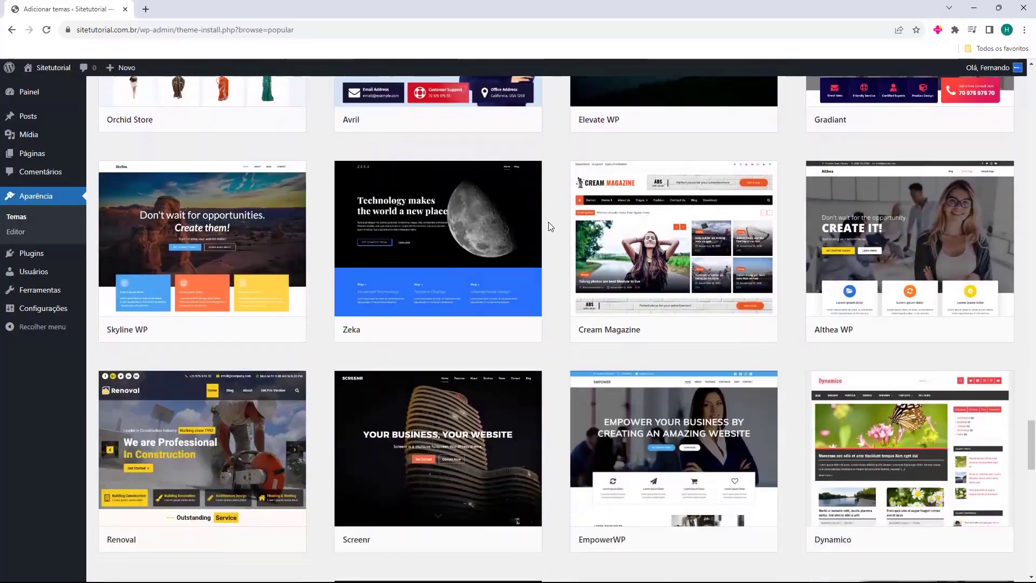
scroll(548, 226, "up", 8)
scroll(548, 226, "up", 20)
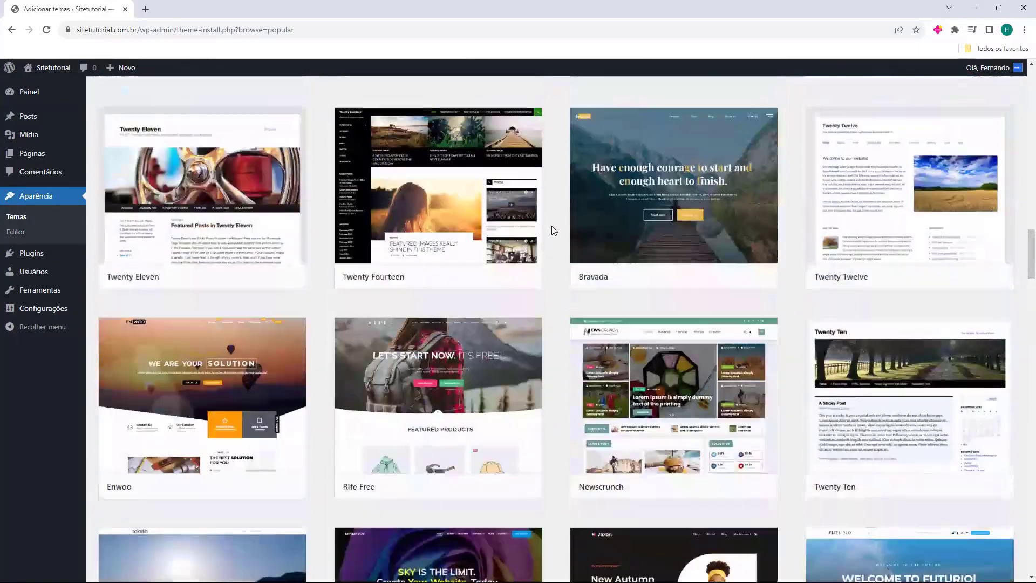
scroll(560, 238, "up", 10)
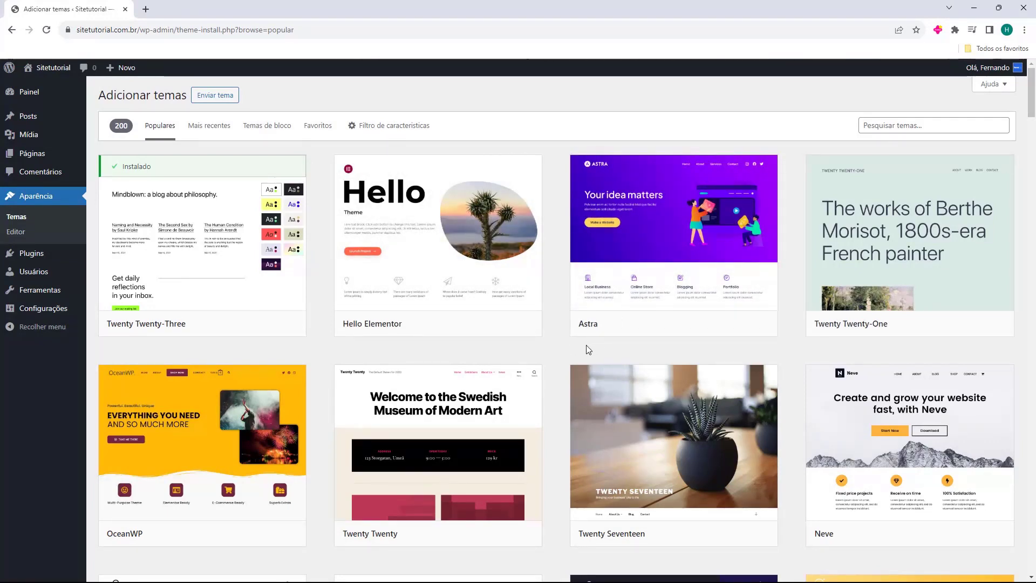
mouse_move(270, 462)
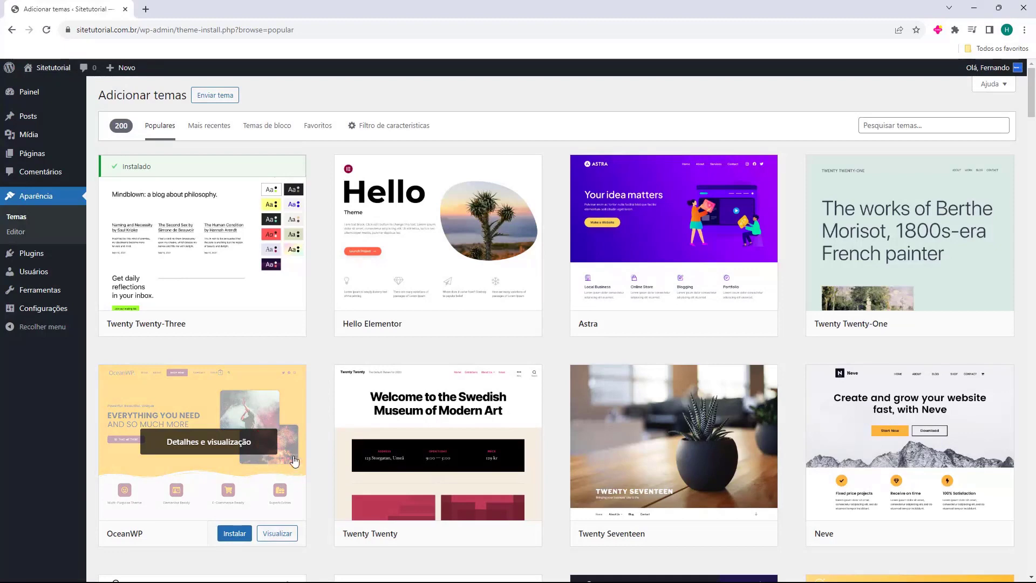
mouse_move(582, 332)
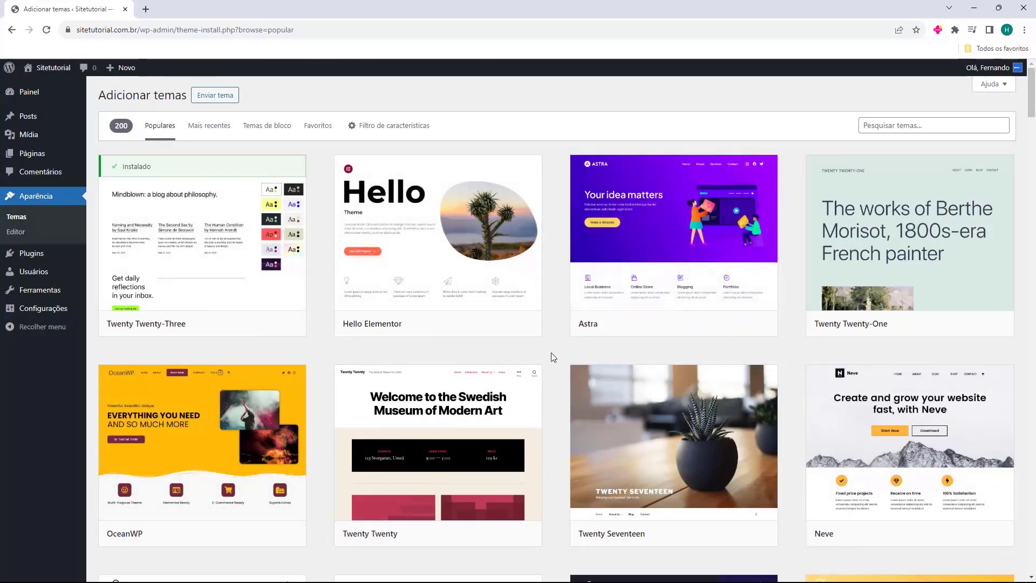
mouse_move(573, 313)
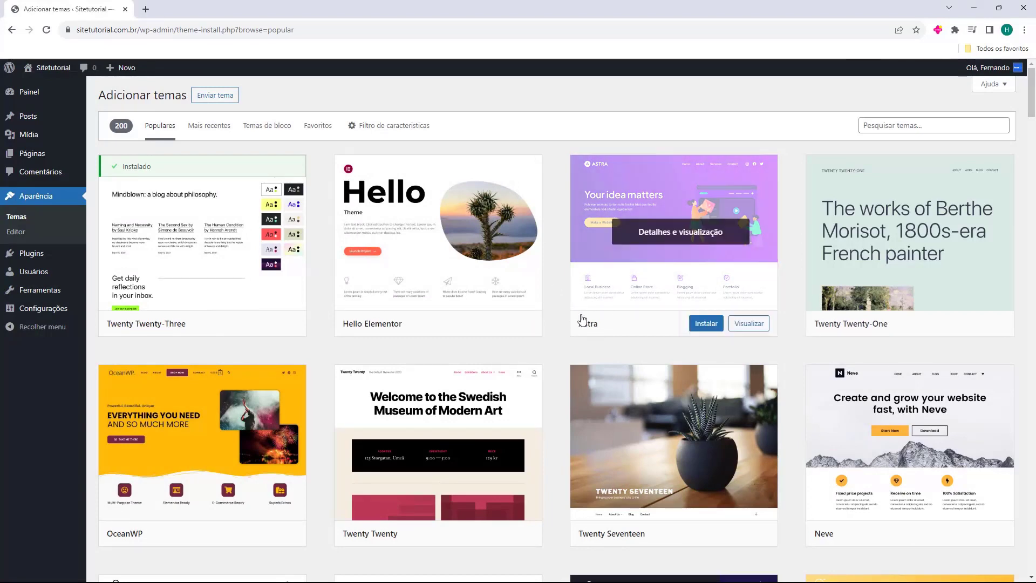
Search the theme directory for "astra", and install and activate the Astra theme.
left_click(865, 126)
type("astra")
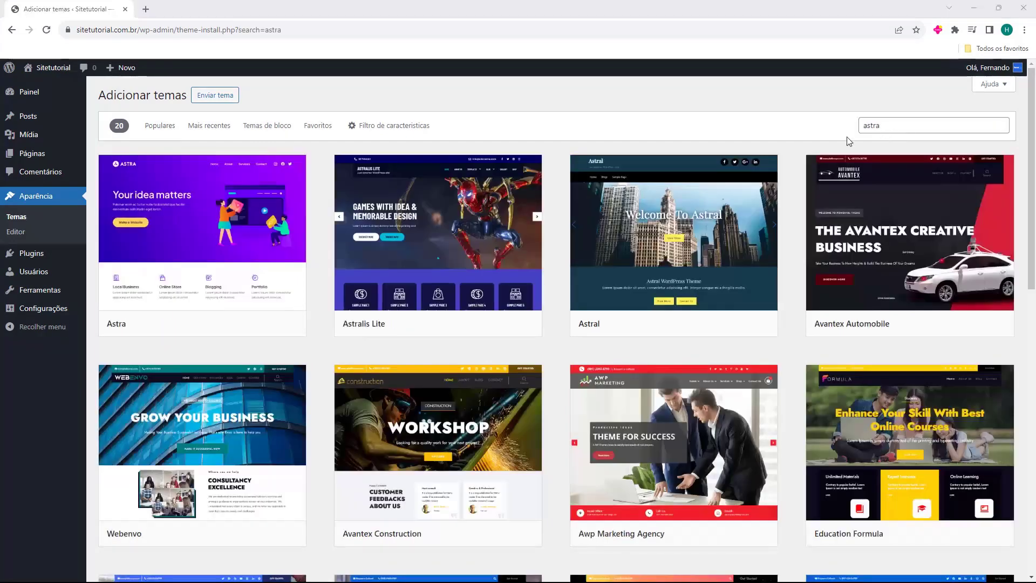
mouse_move(150, 239)
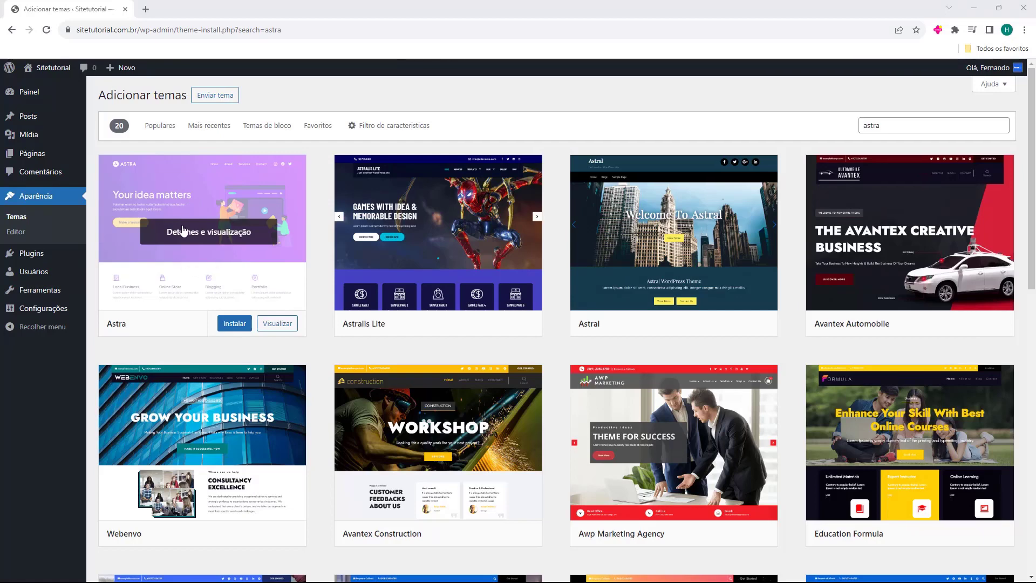
left_click(233, 326)
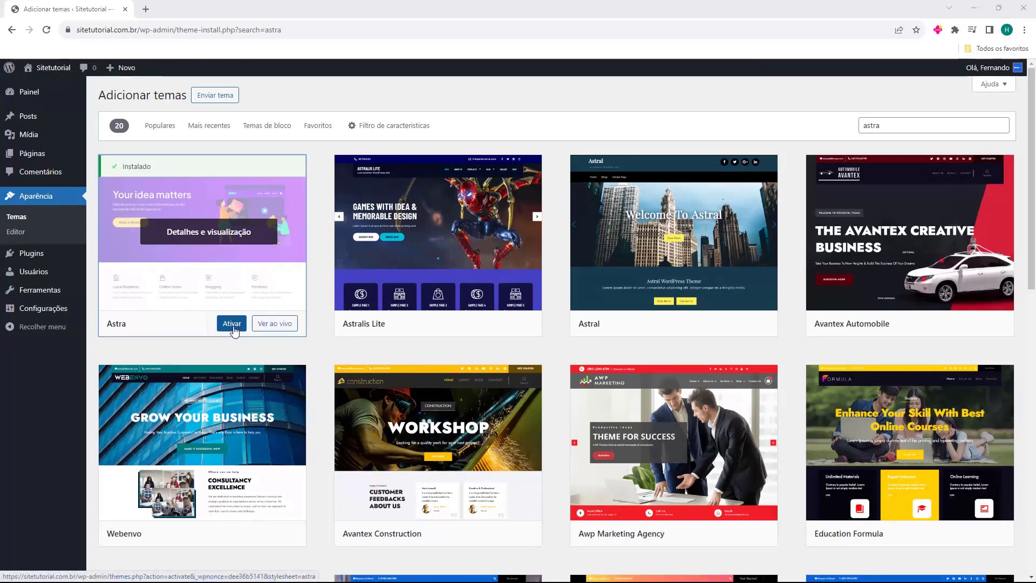
left_click(230, 326)
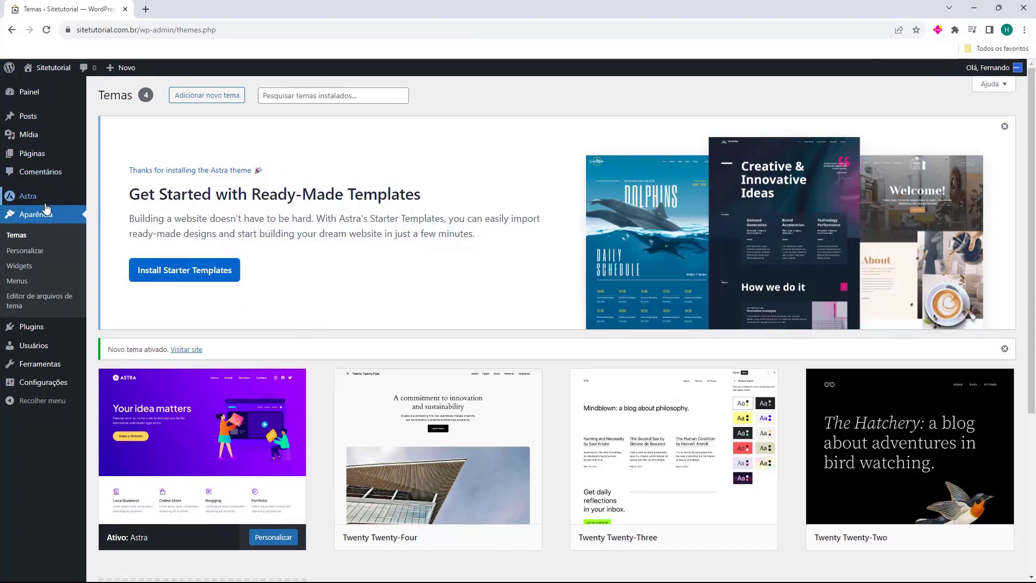
Open the Astra theme's dashboard and look over its quick settings and useful plugins.
mouse_move(41, 200)
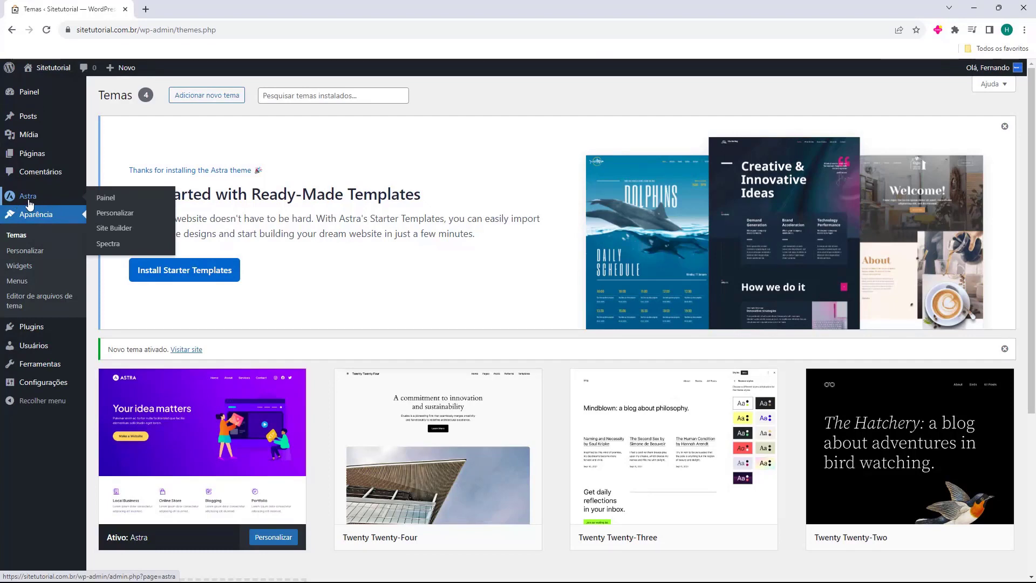
left_click(30, 200)
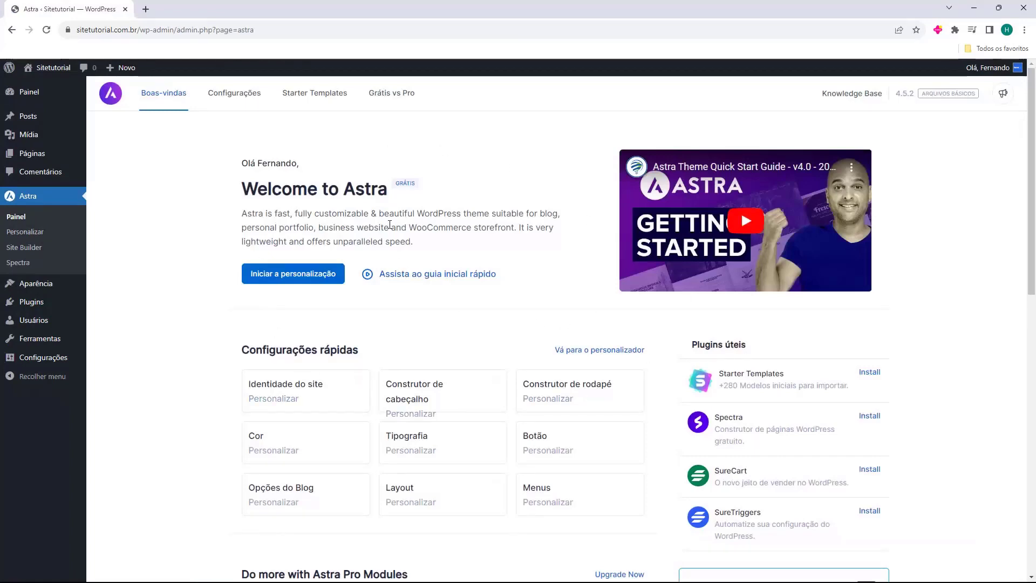
scroll(380, 224, "down", 6)
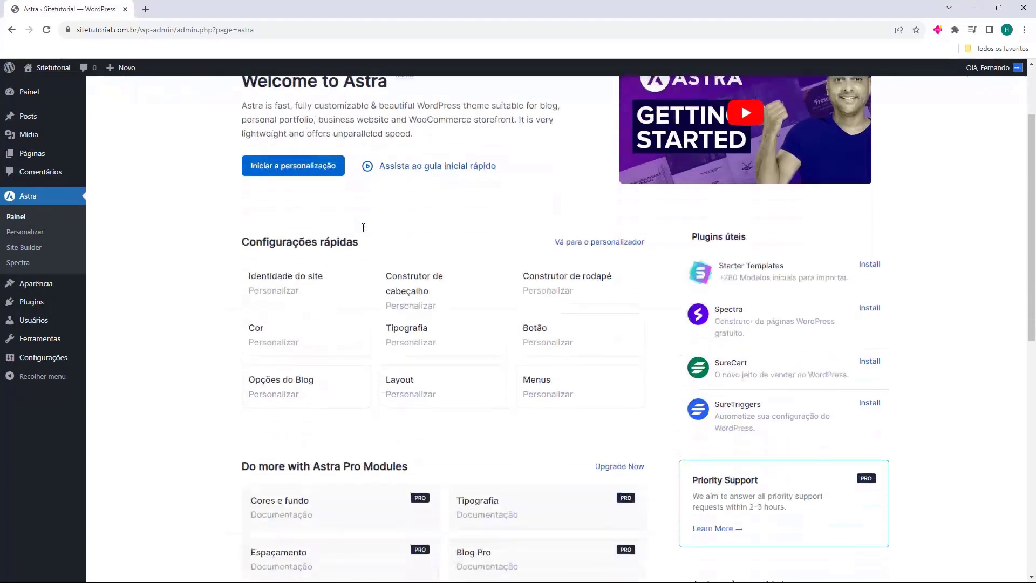
scroll(363, 229, "up", 1)
scroll(363, 229, "up", 5)
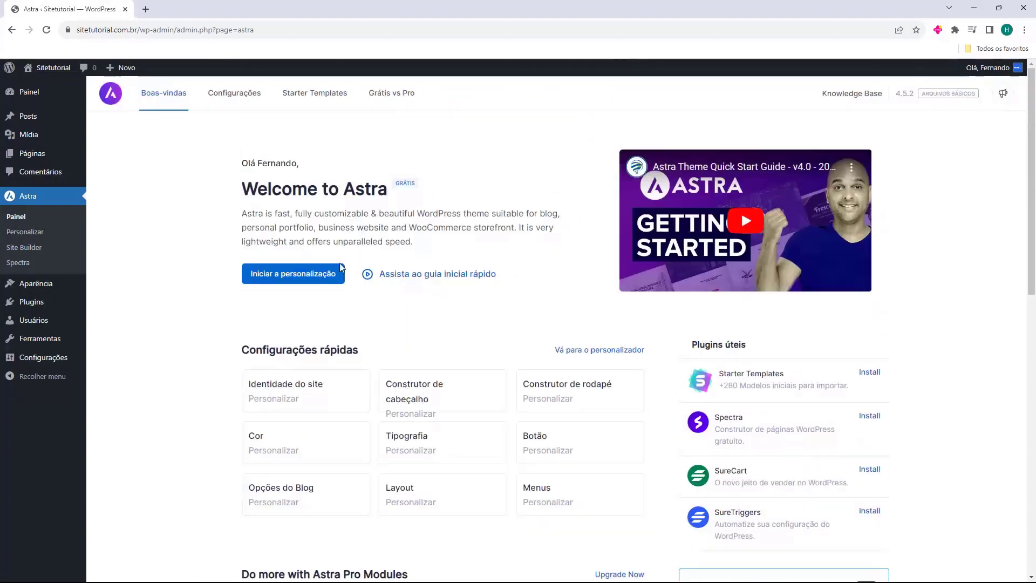
Install and activate Starter Templates from the Astra dashboard, choosing Elementor as the page builder.
left_click(318, 101)
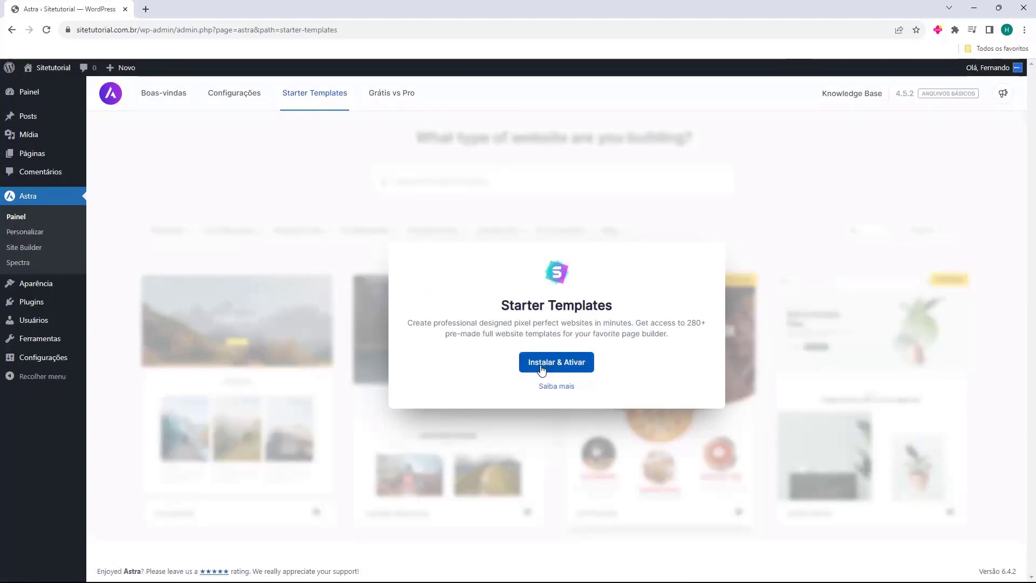
left_click(567, 371)
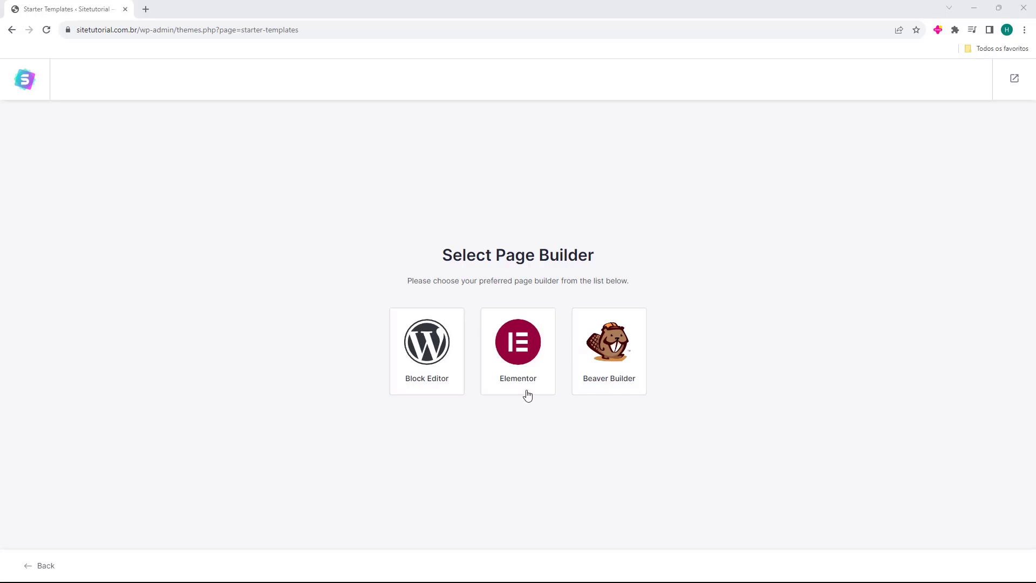
left_click(513, 347)
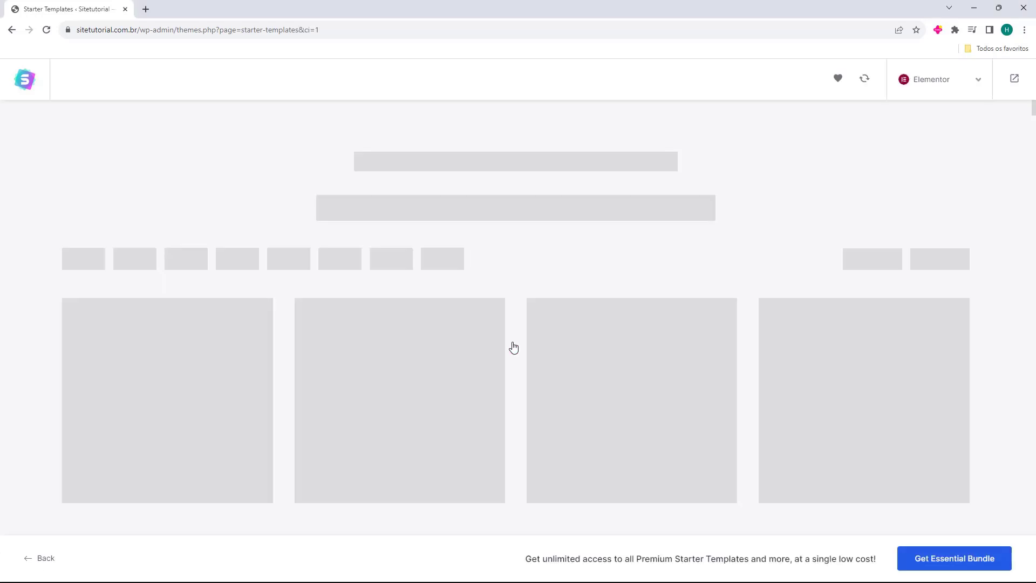
Browse the gallery of Elementor starter templates, comparing the free and premium designs down to the Local Business template.
mouse_move(308, 263)
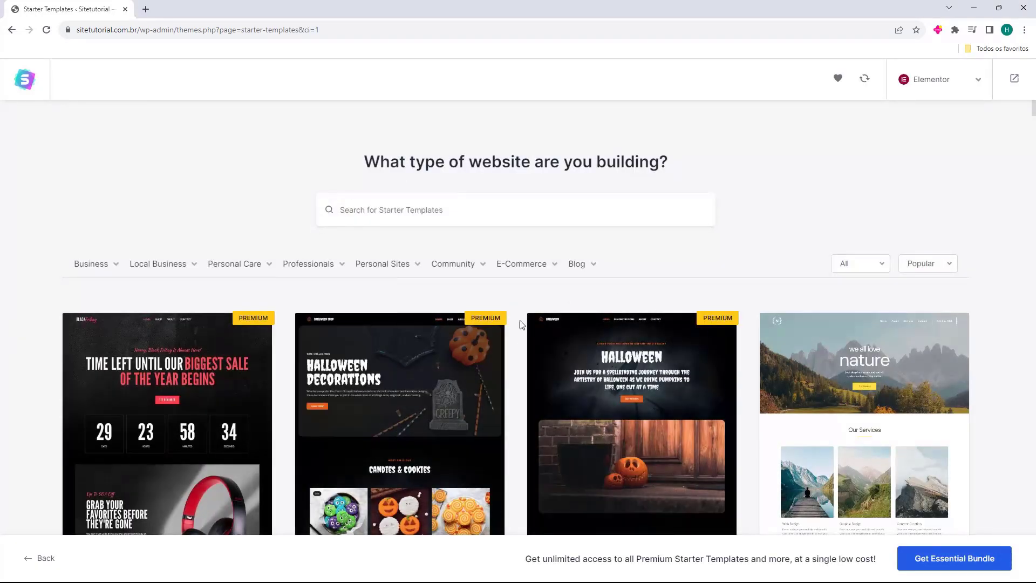
scroll(517, 325, "down", 5)
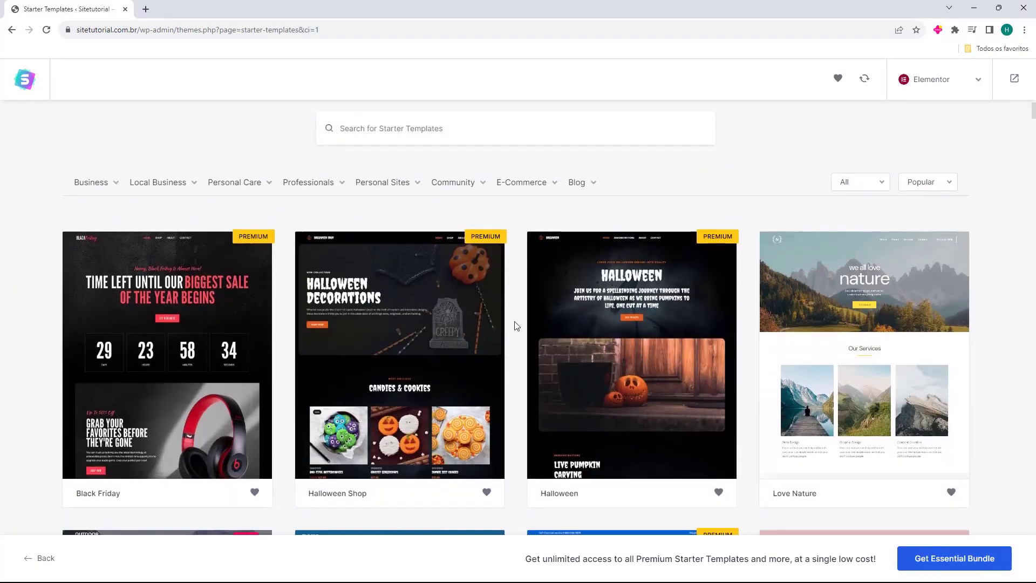
scroll(517, 323, "up", 4)
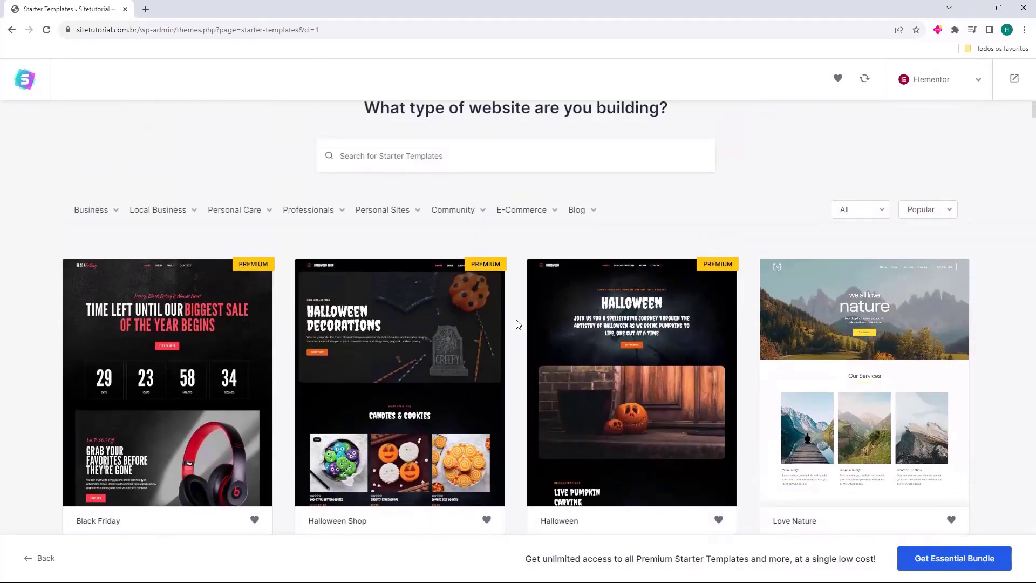
scroll(522, 331, "down", 6)
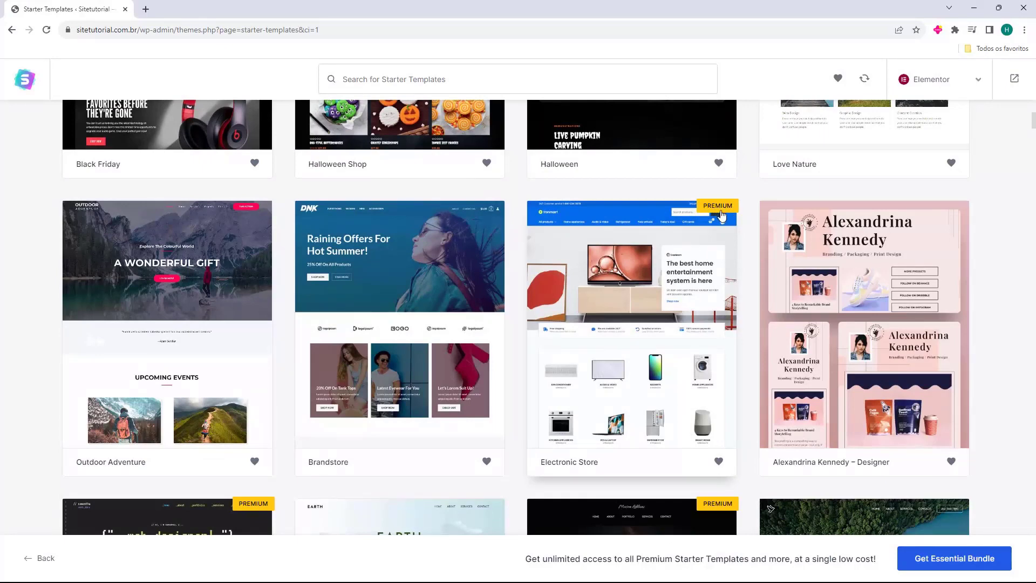
scroll(723, 214, "up", 4)
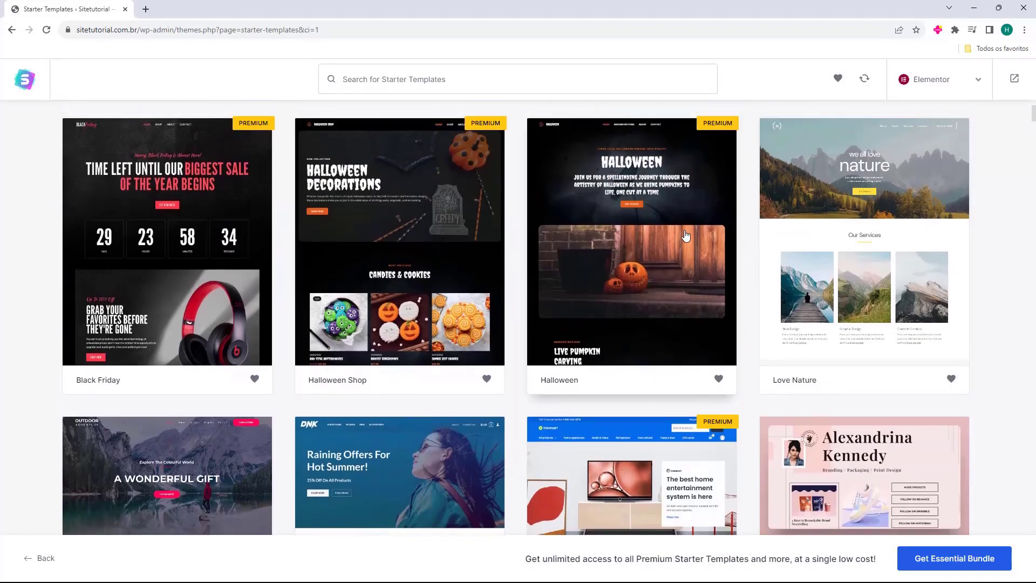
scroll(830, 195, "down", 4)
scroll(831, 192, "down", 10)
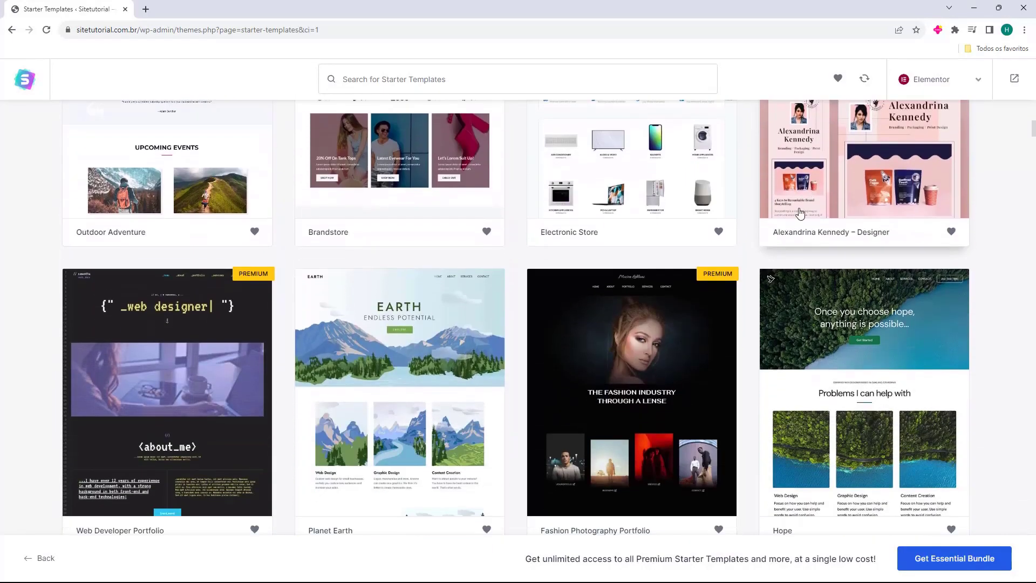
scroll(343, 263, "down", 12)
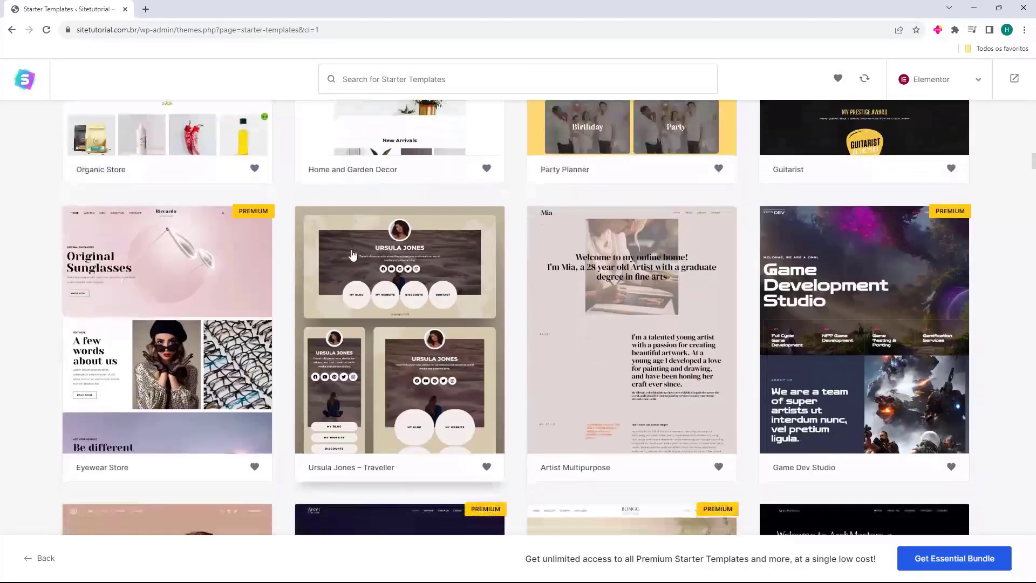
scroll(552, 196, "down", 2)
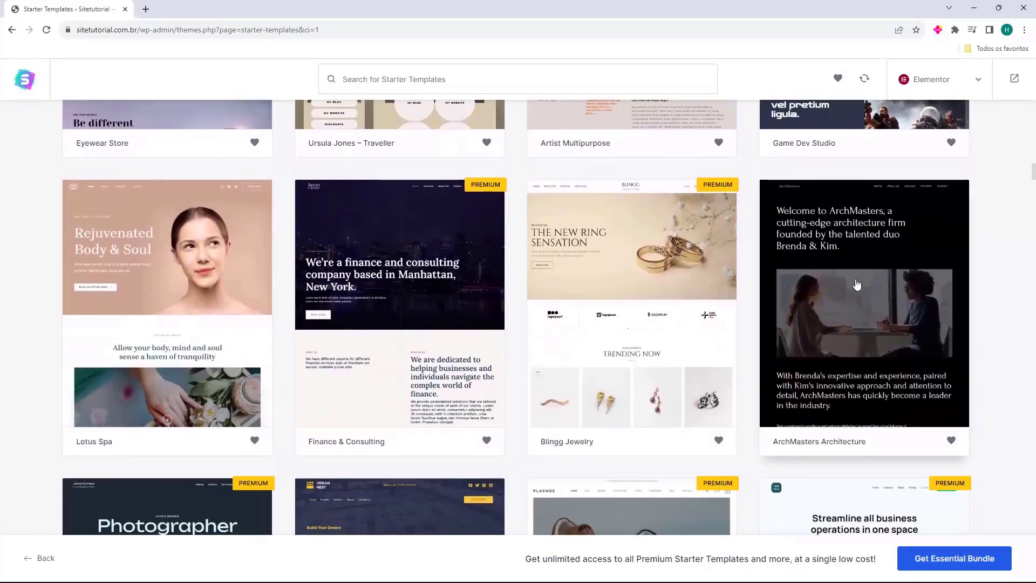
scroll(861, 289, "down", 5)
scroll(480, 213, "down", 4)
scroll(714, 199, "up", 3)
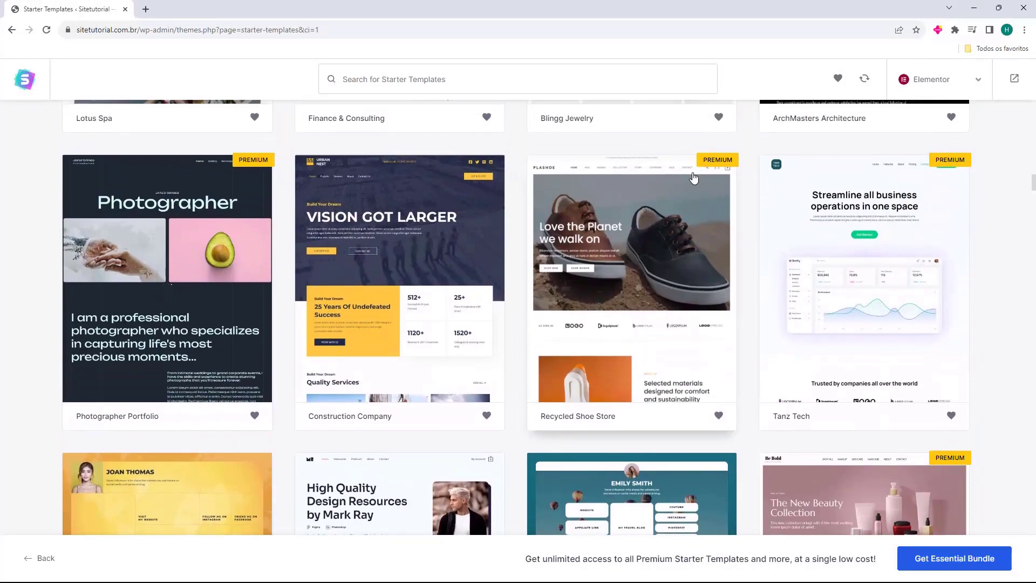
scroll(688, 181, "down", 14)
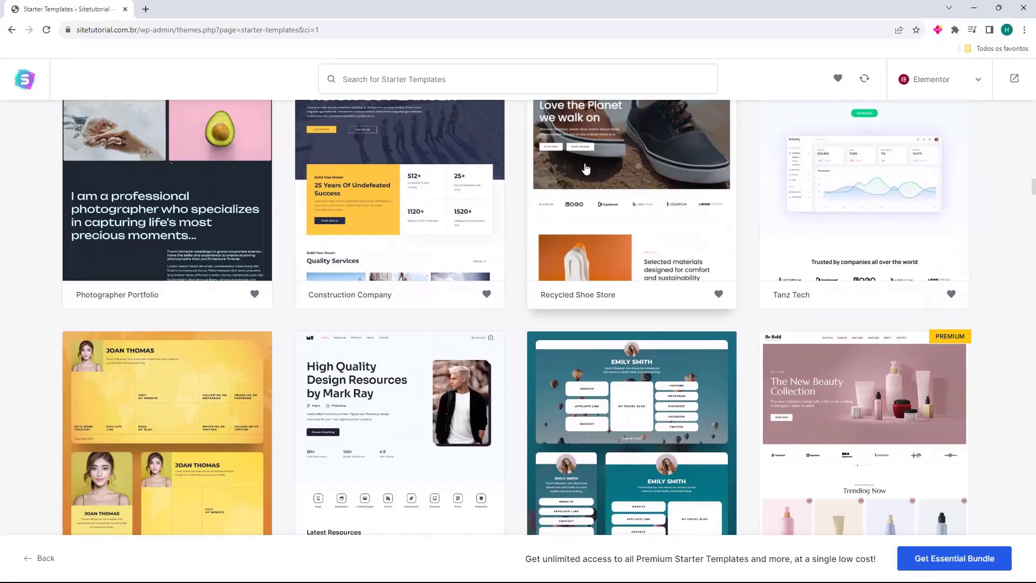
scroll(526, 162, "down", 12)
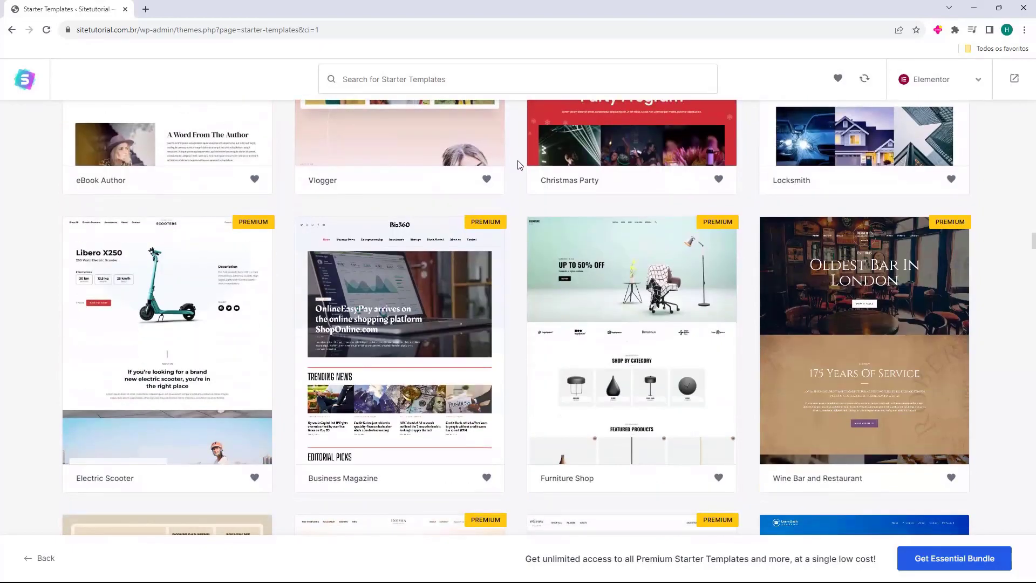
scroll(517, 165, "down", 10)
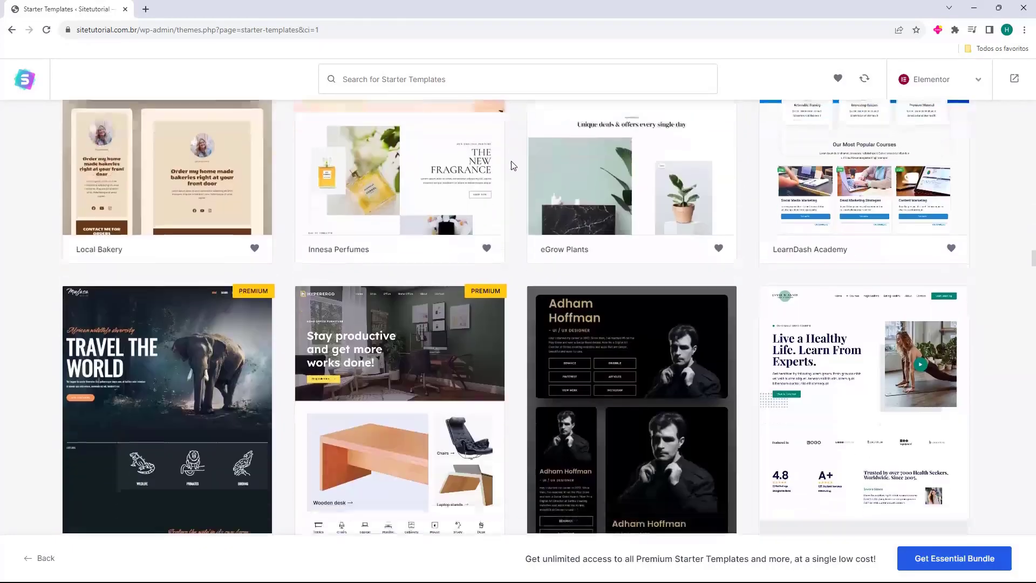
scroll(512, 162, "down", 8)
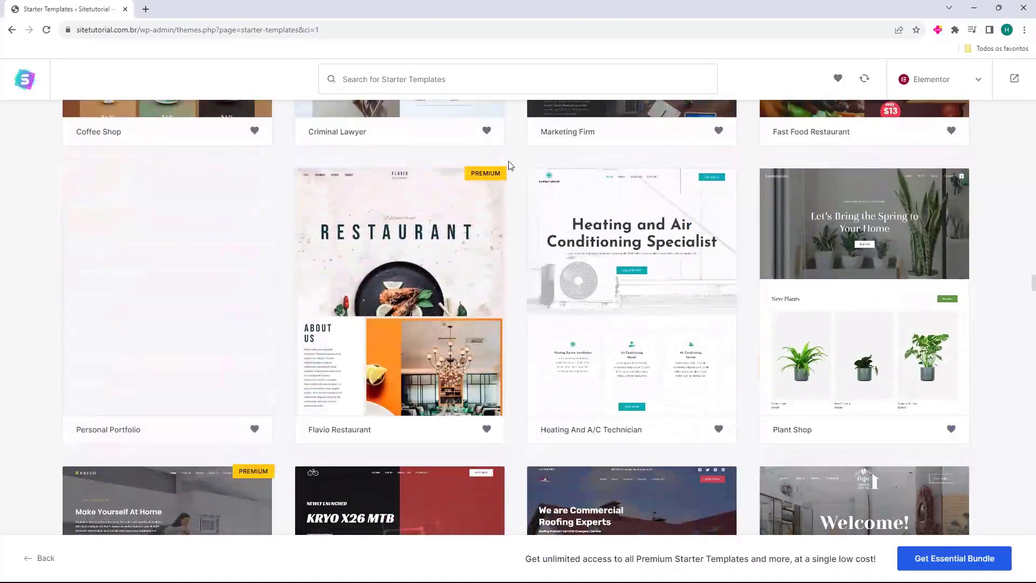
scroll(510, 164, "down", 11)
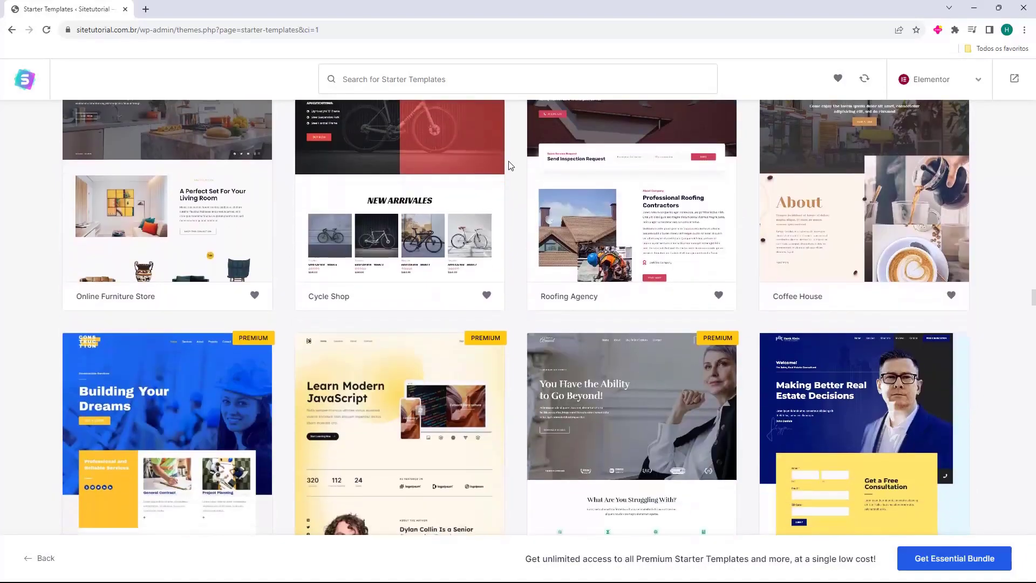
scroll(507, 165, "down", 15)
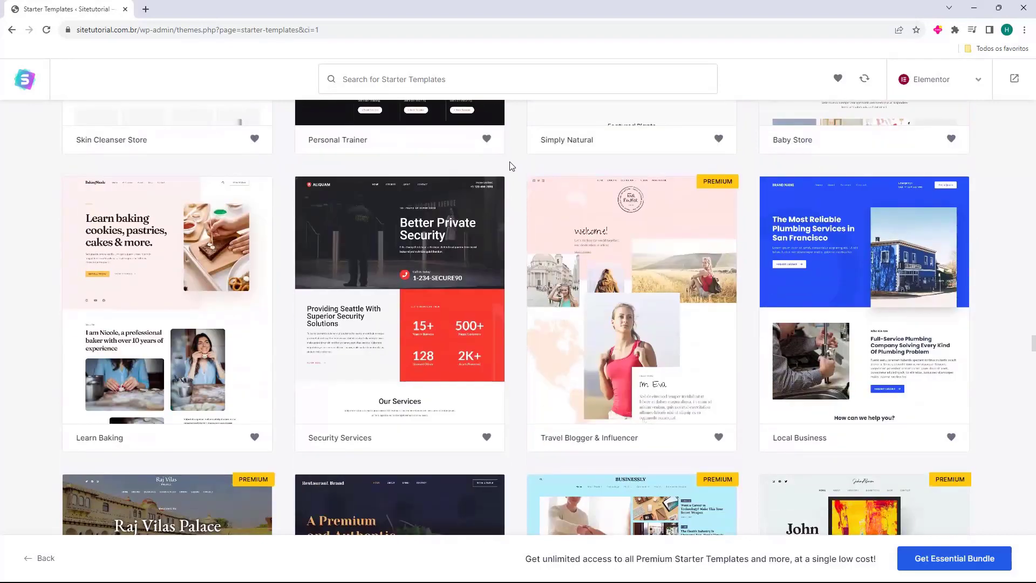
scroll(522, 167, "down", 1)
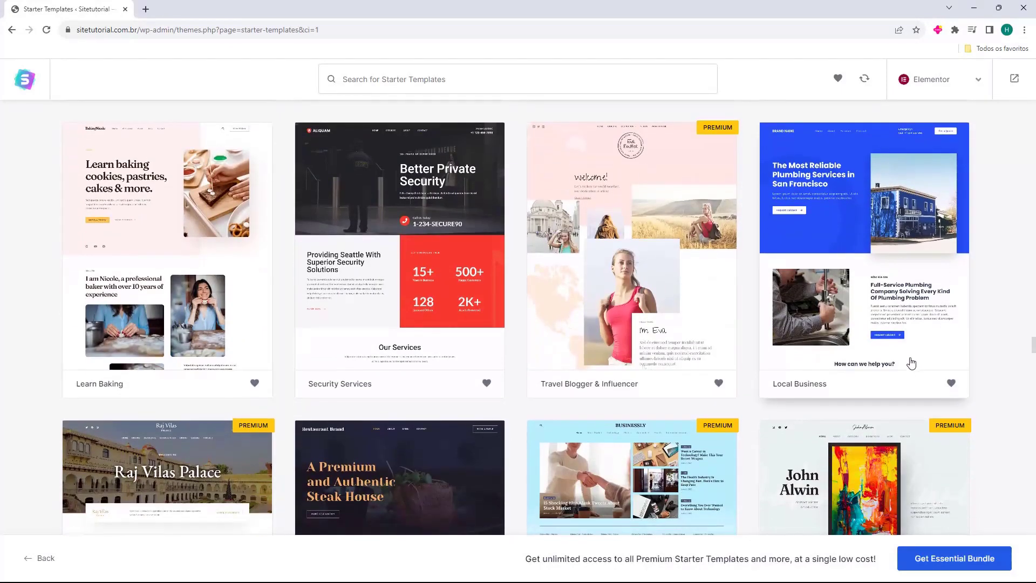
scroll(915, 366, "up", 1)
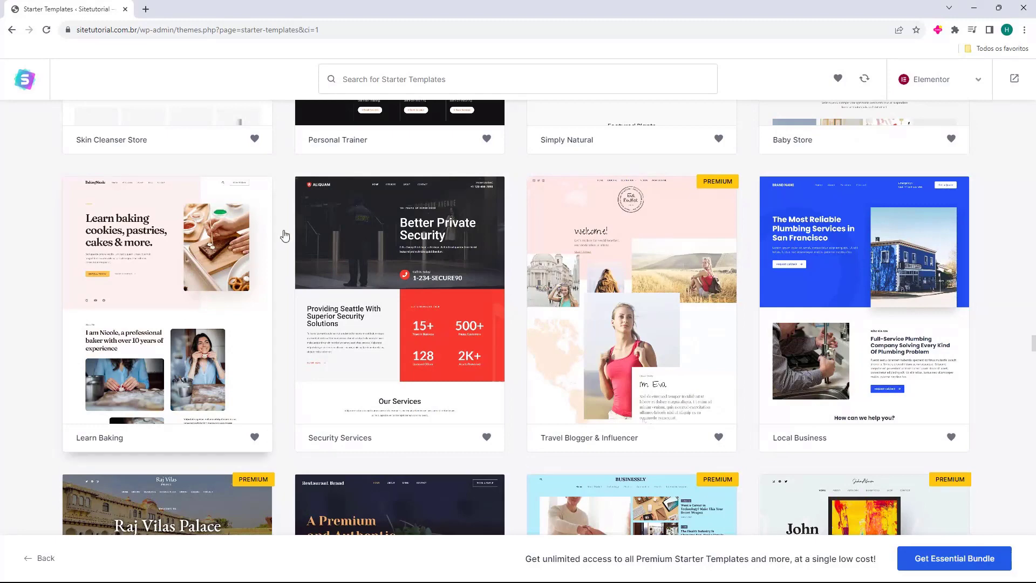
scroll(677, 351, "up", 4)
scroll(346, 256, "down", 4)
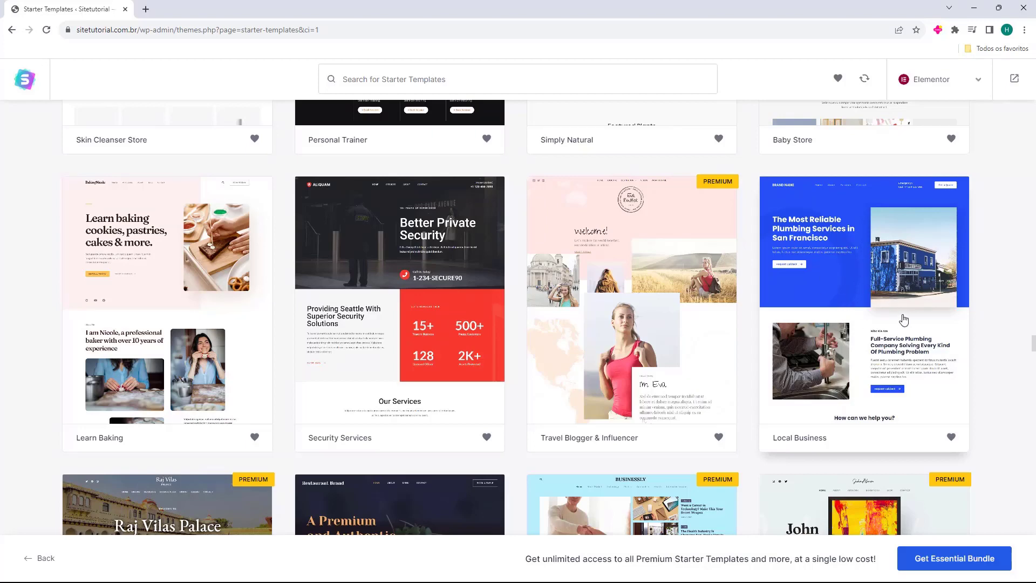
Choose the free Local Business template and look through its home page preview from header to footer.
left_click(856, 300)
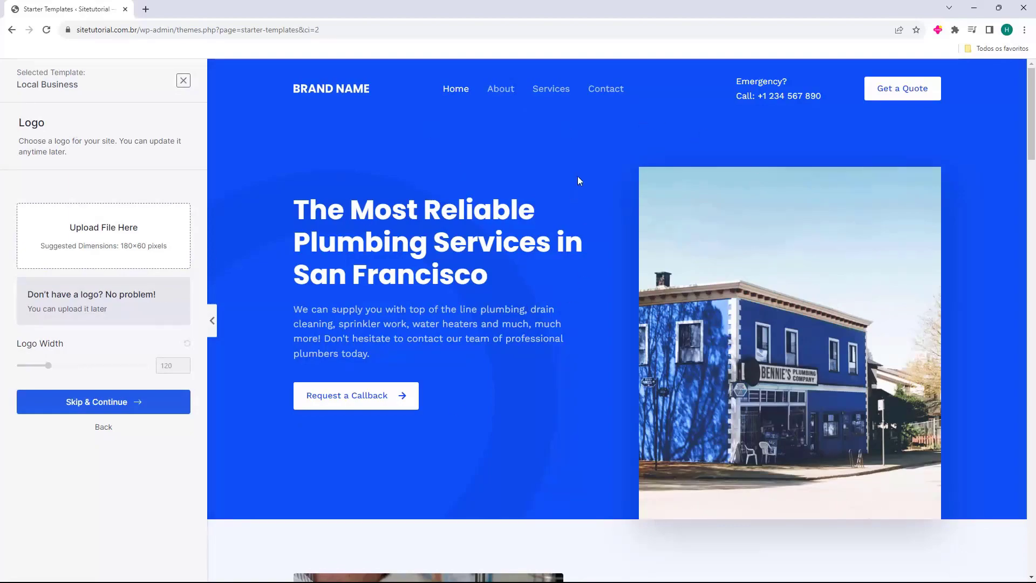
scroll(594, 176, "down", 15)
scroll(621, 177, "down", 15)
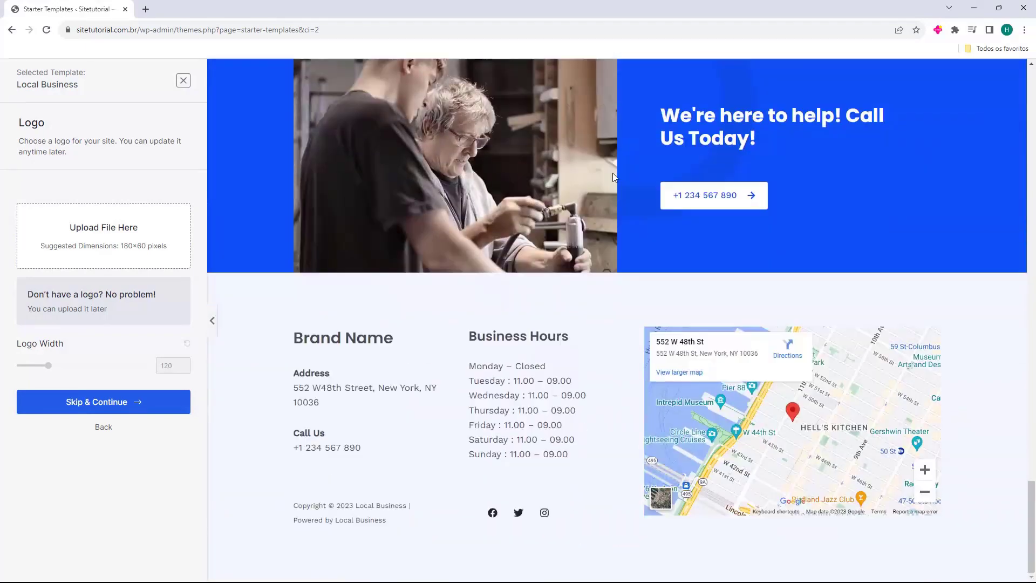
scroll(613, 176, "up", 15)
scroll(611, 176, "up", 10)
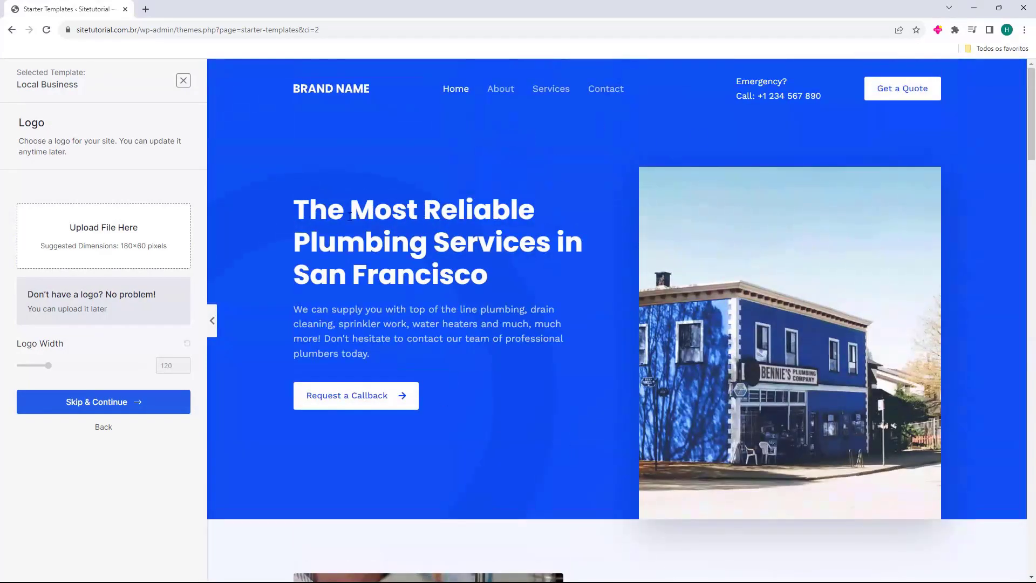
scroll(545, 244, "down", 5)
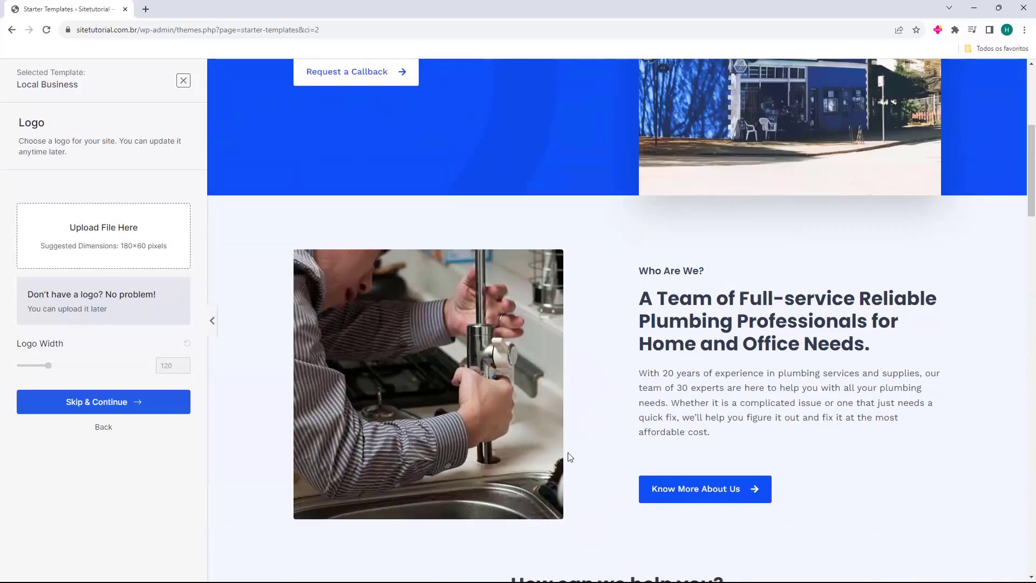
scroll(400, 245, "down", 7)
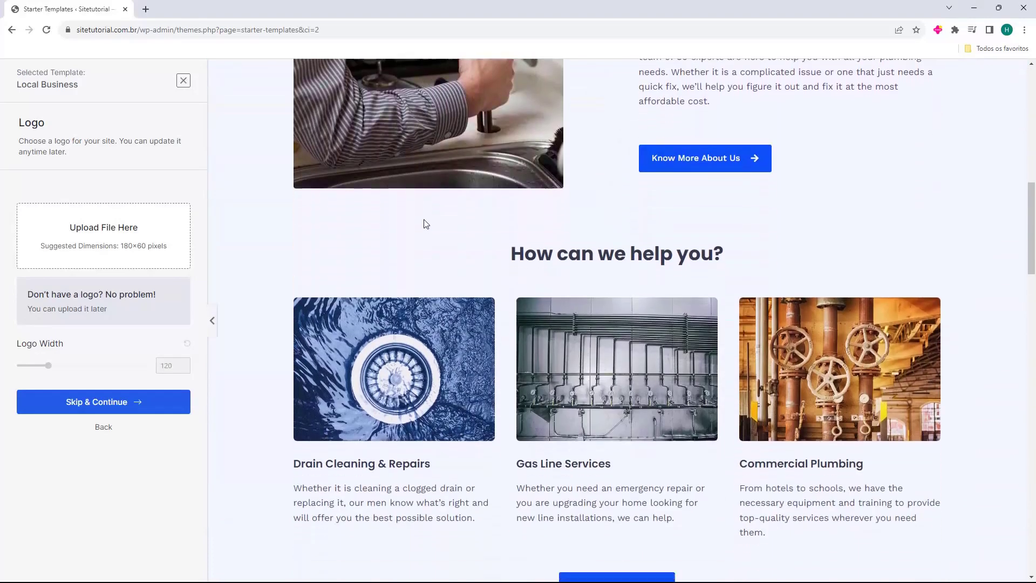
scroll(484, 238, "down", 5)
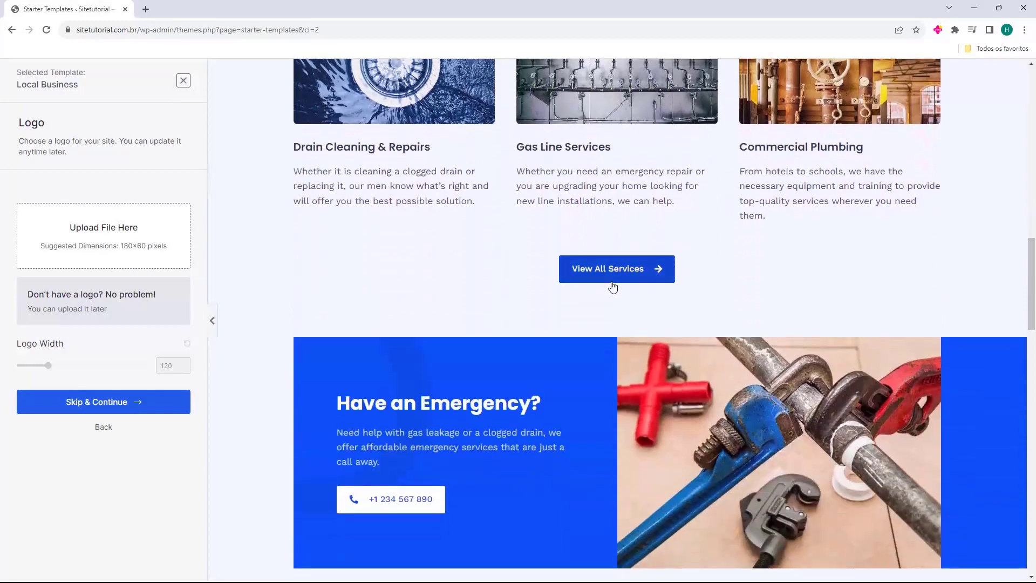
scroll(608, 284, "down", 3)
scroll(392, 250, "down", 9)
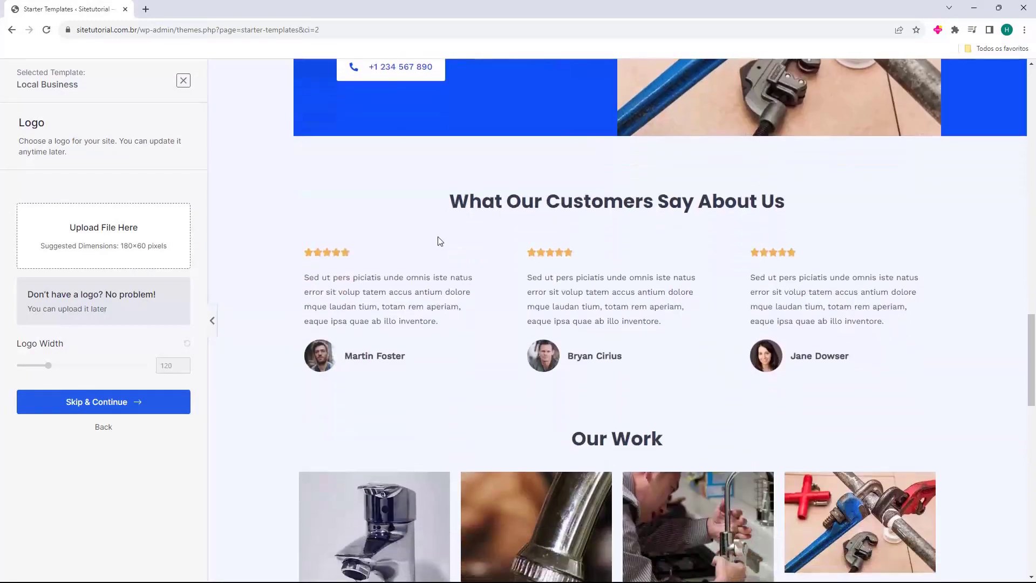
scroll(348, 277, "down", 13)
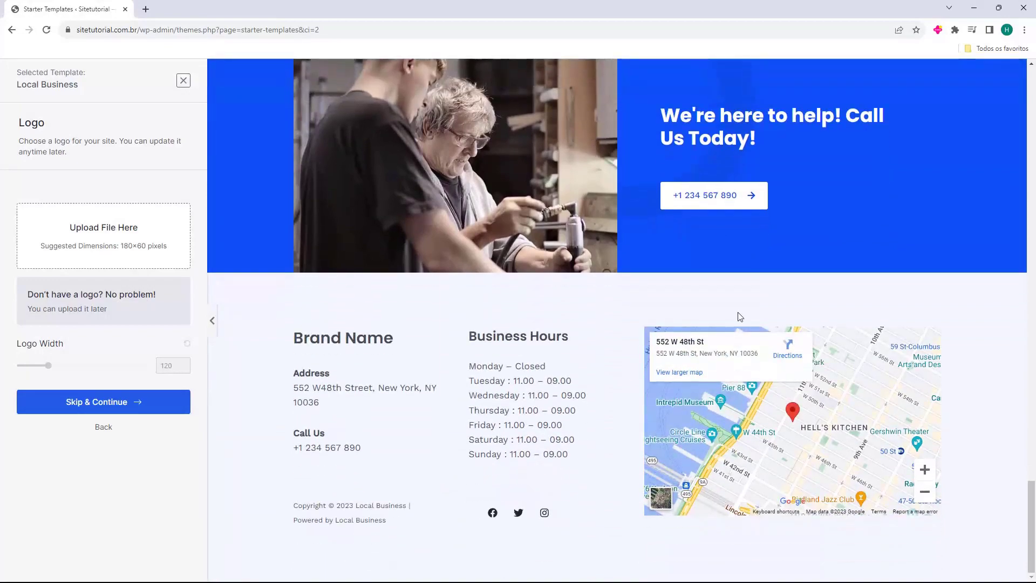
scroll(523, 319, "up", 1)
scroll(523, 319, "up", 20)
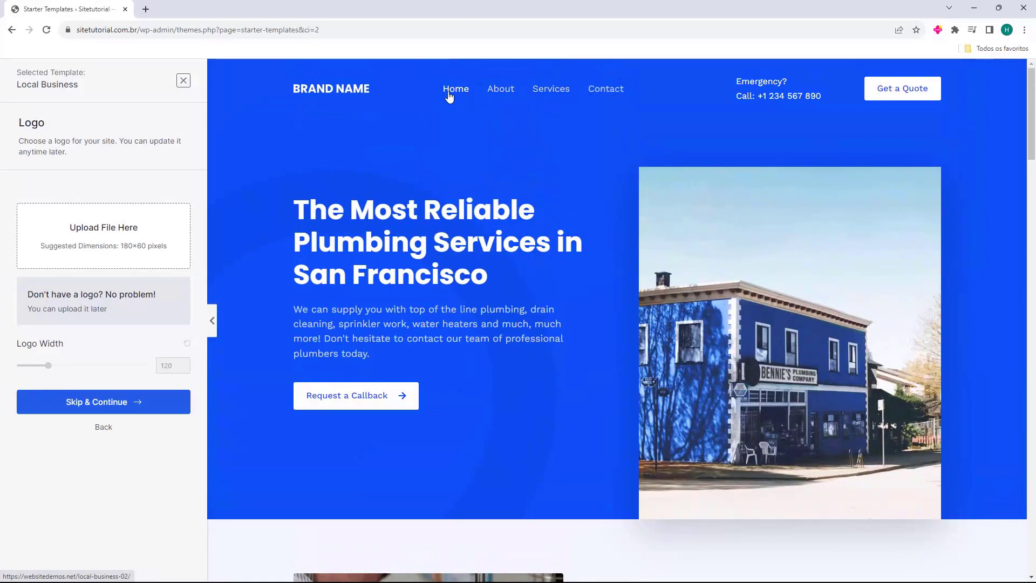
Look through the template's About and Services pages in the preview, and return to its Home page.
left_click(499, 95)
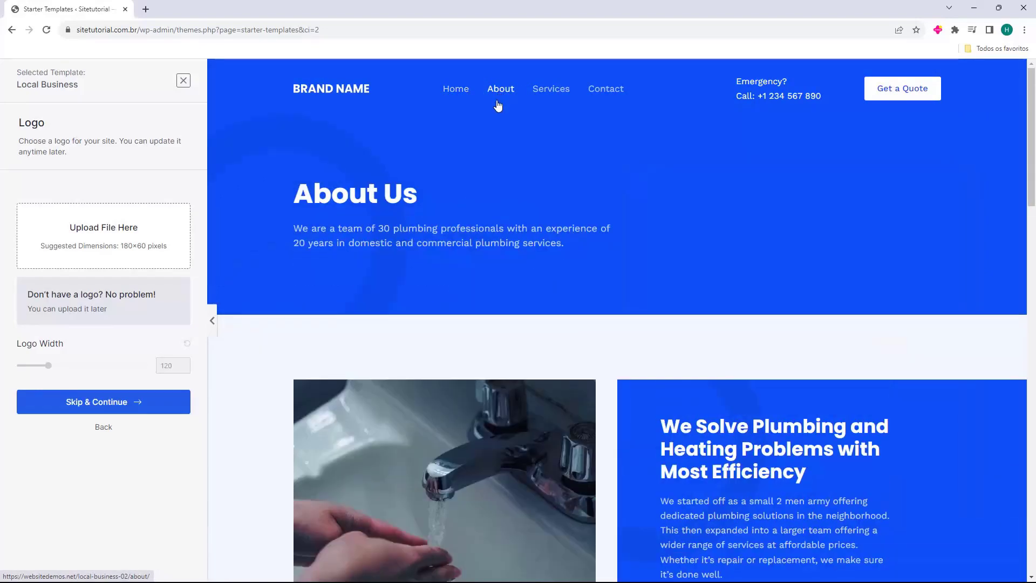
scroll(601, 289, "down", 20)
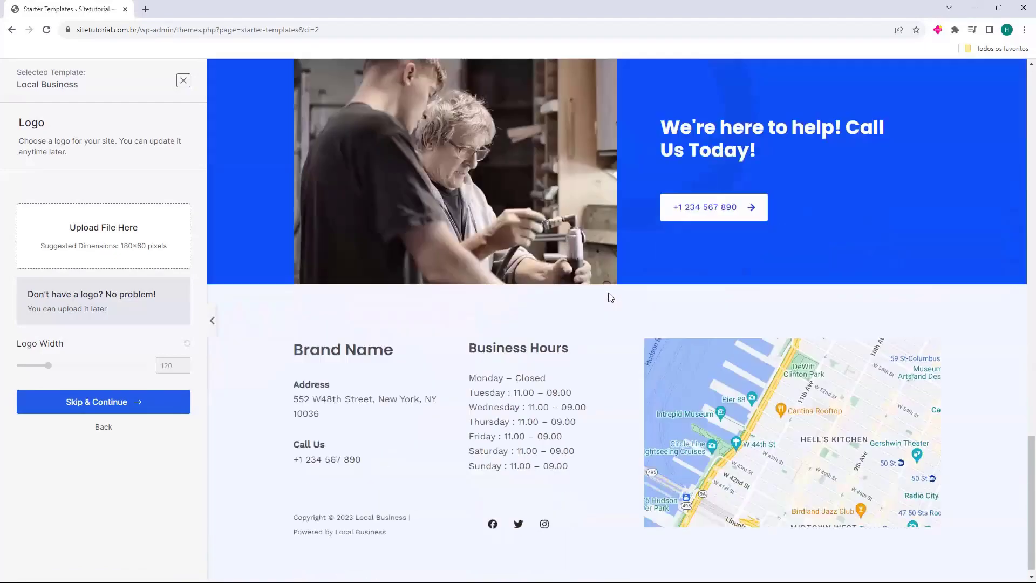
scroll(610, 295, "up", 20)
left_click(551, 89)
scroll(503, 155, "down", 15)
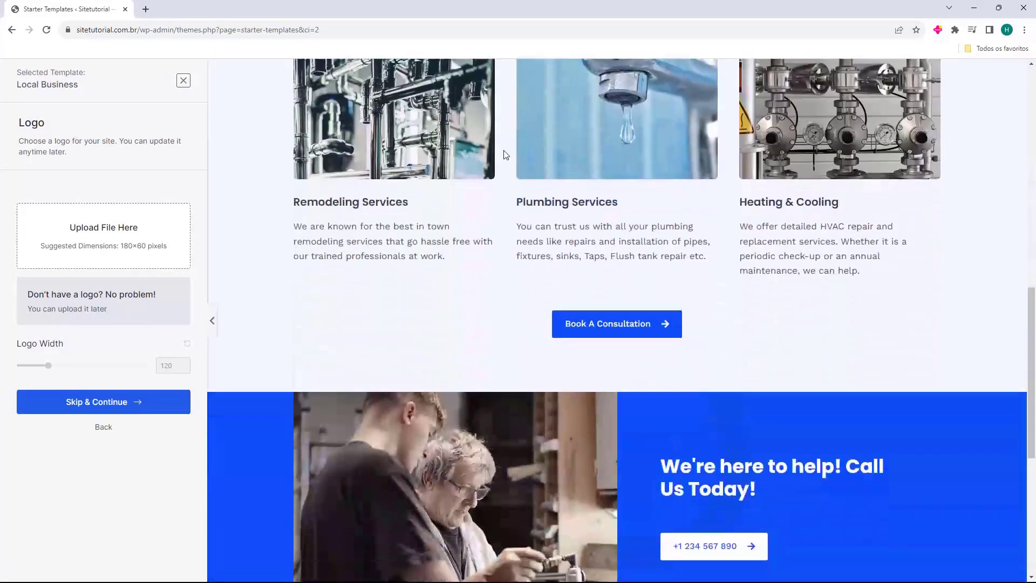
scroll(504, 152, "up", 15)
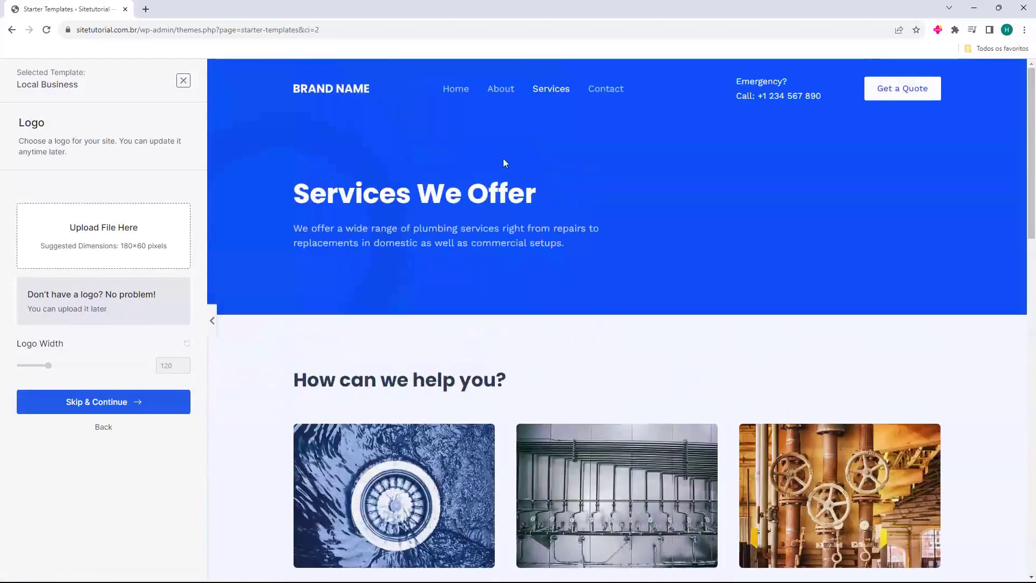
left_click(456, 89)
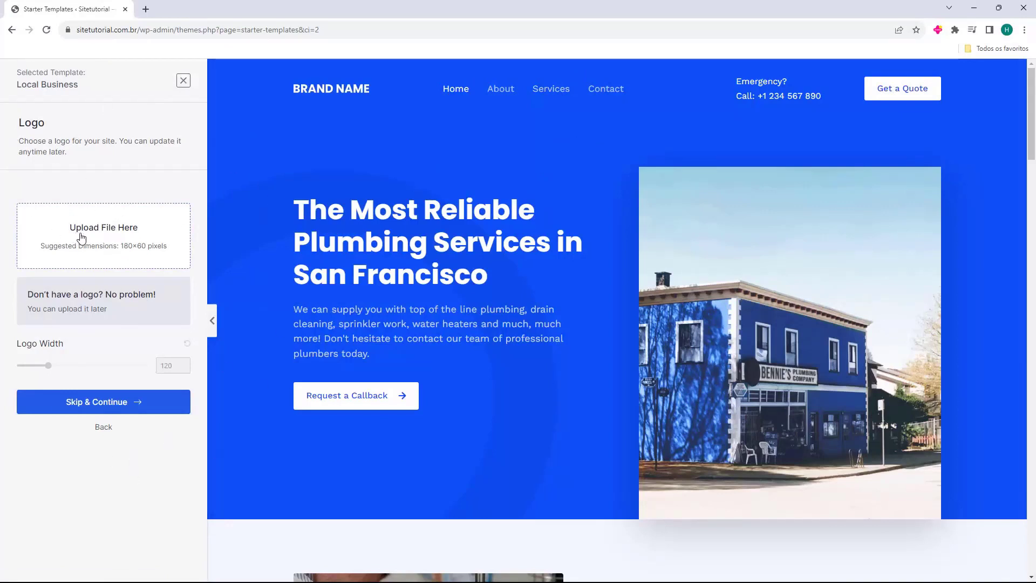
Upload Logo-Sitetutorial.png to the media library and select it as the site logo.
left_click(105, 240)
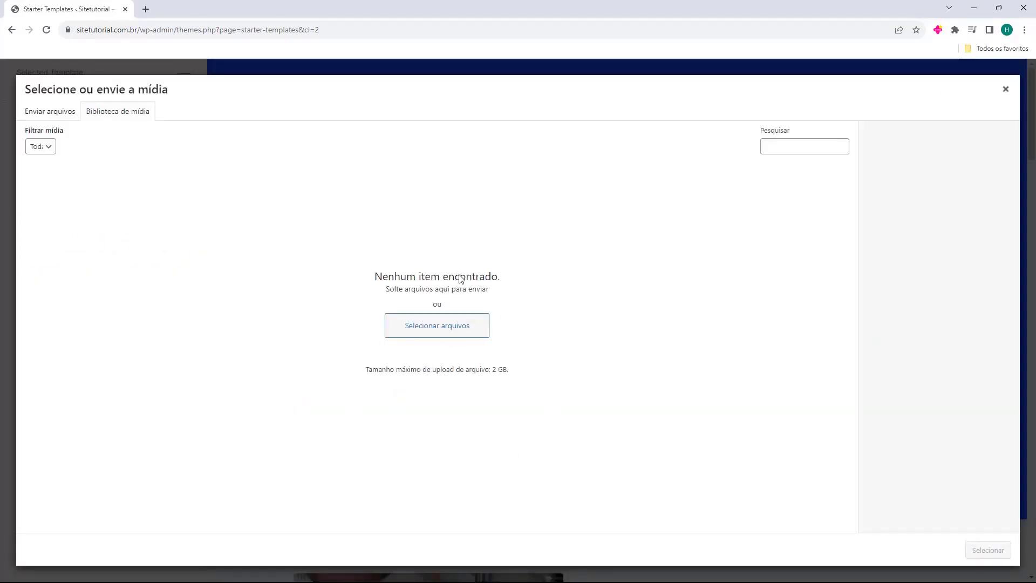
left_click(50, 112)
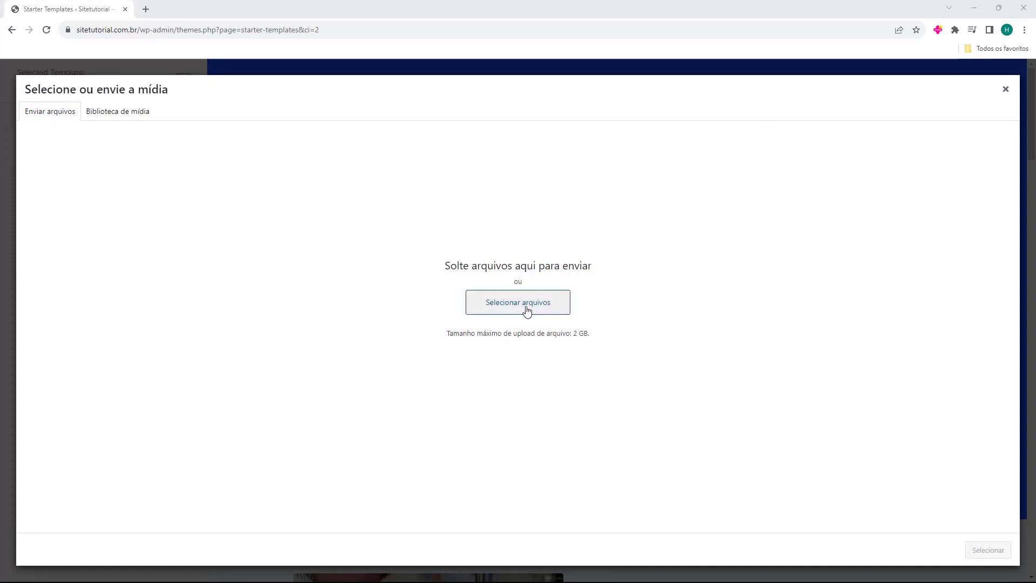
left_click_drag(0, 377, 481, 245)
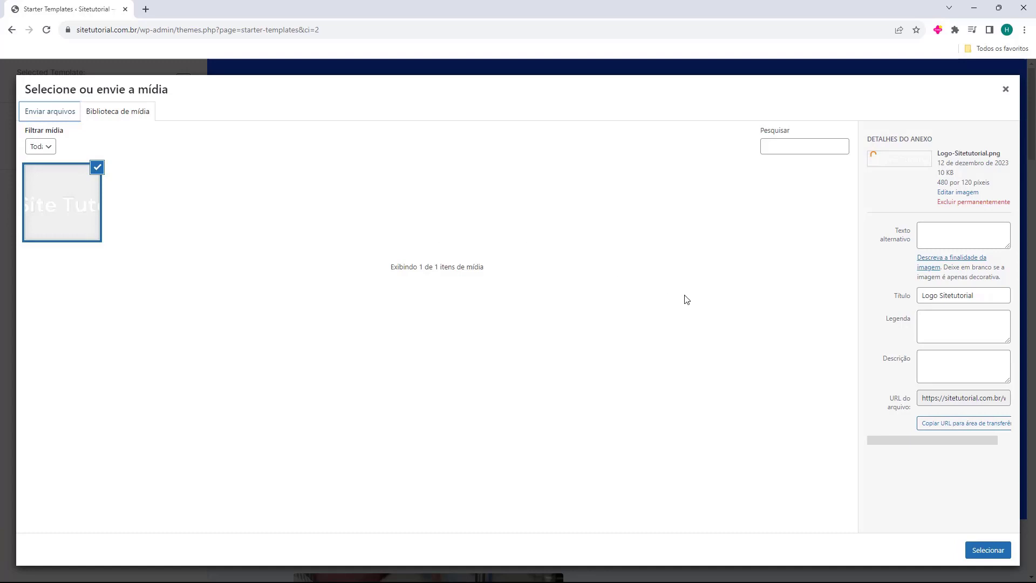
left_click(983, 551)
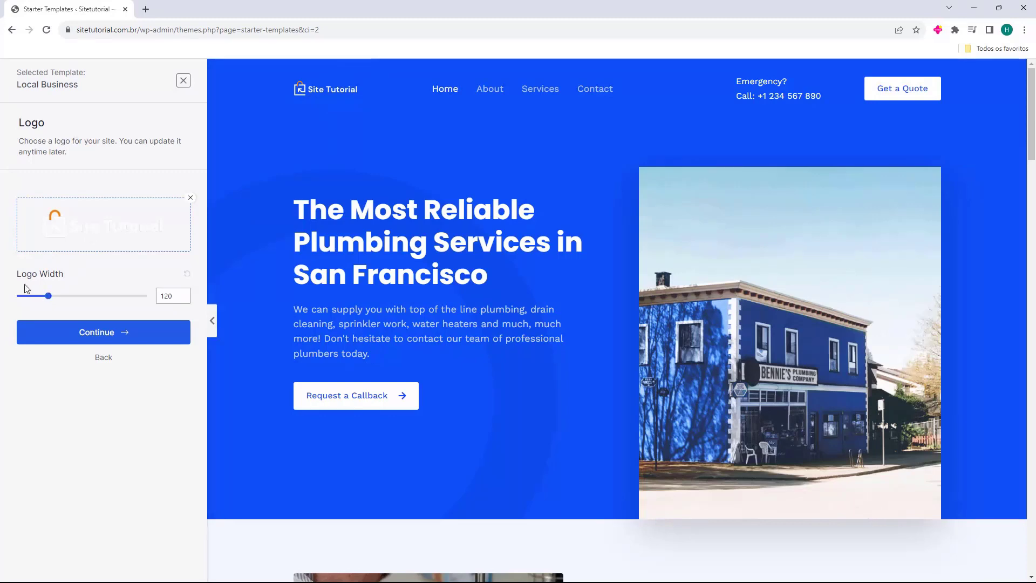
Set the logo width to 150 and continue to the color and font choices.
left_click_drag(48, 296, 58, 316)
left_click(179, 297)
key("Down")
left_click(125, 267)
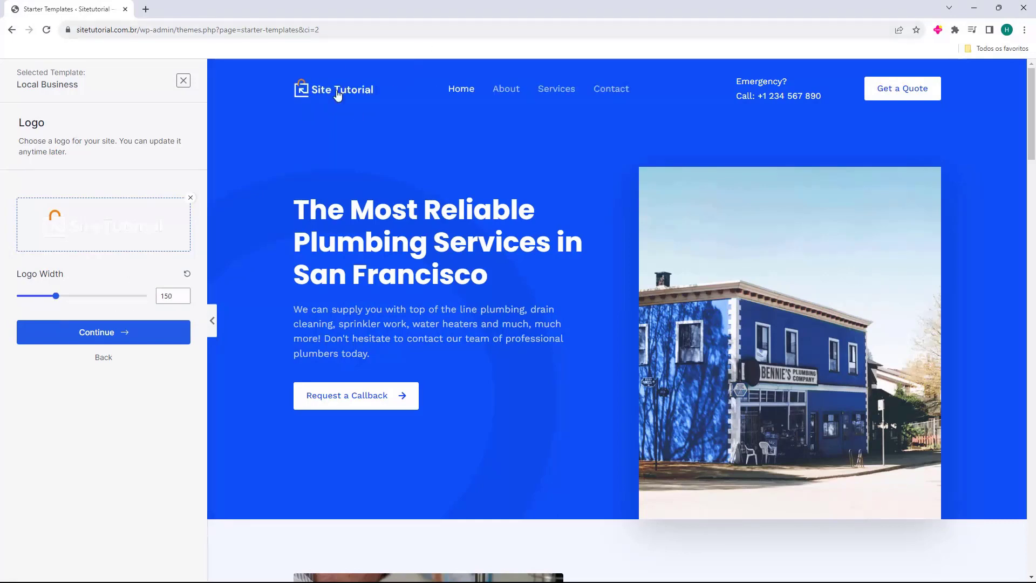
left_click(98, 338)
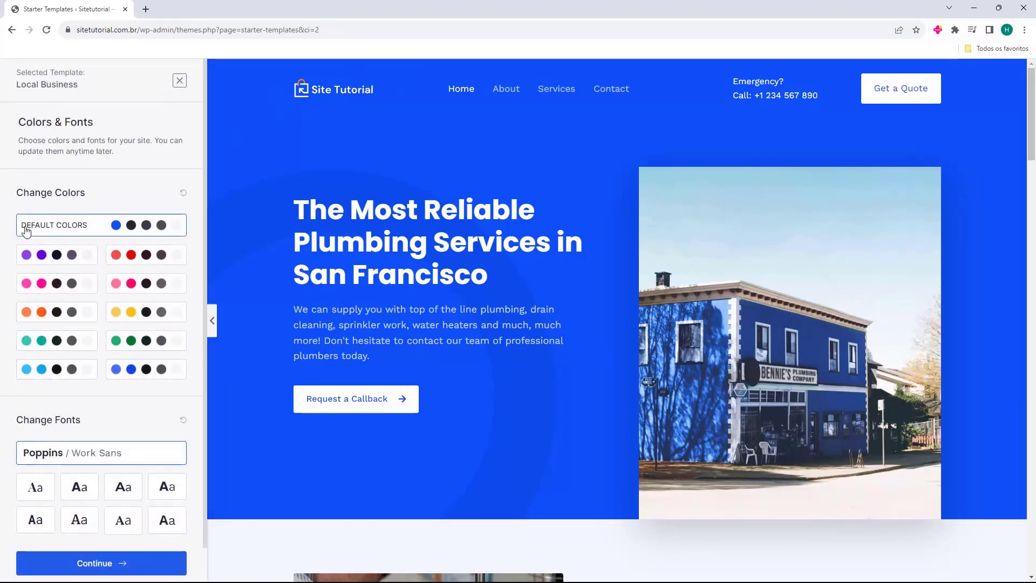
Try each alternative color palette in turn on the template's home page preview.
left_click_drag(18, 192, 102, 186)
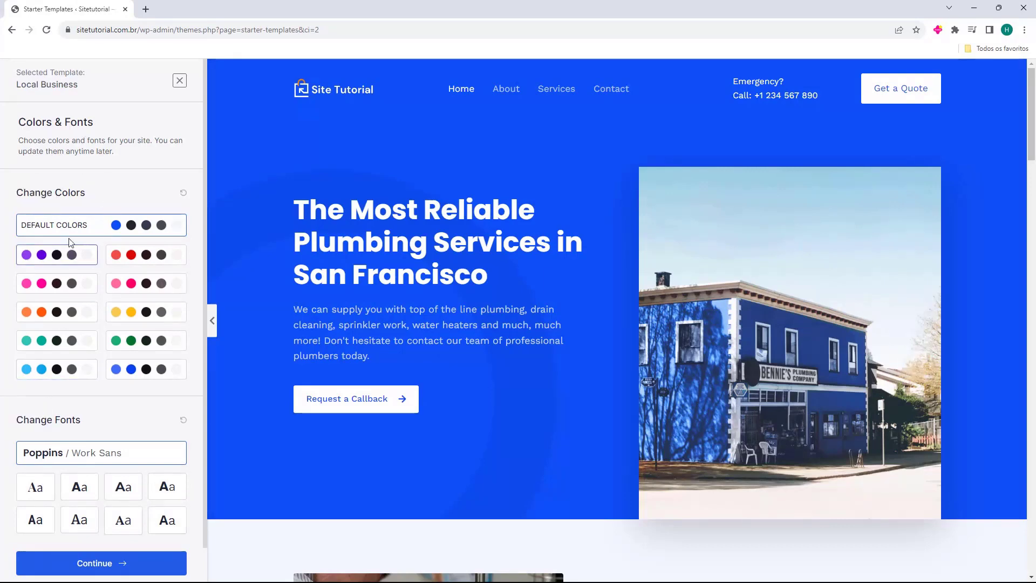
left_click(75, 257)
left_click(70, 284)
left_click(68, 312)
left_click(66, 335)
left_click(70, 368)
left_click(134, 372)
left_click(143, 343)
left_click(144, 311)
left_click(145, 283)
left_click(145, 255)
Check the red, pink, purple and teal palettes on the home page preview, and restore the default colors.
scroll(303, 308, "down", 8)
scroll(303, 308, "down", 1)
left_click(124, 283)
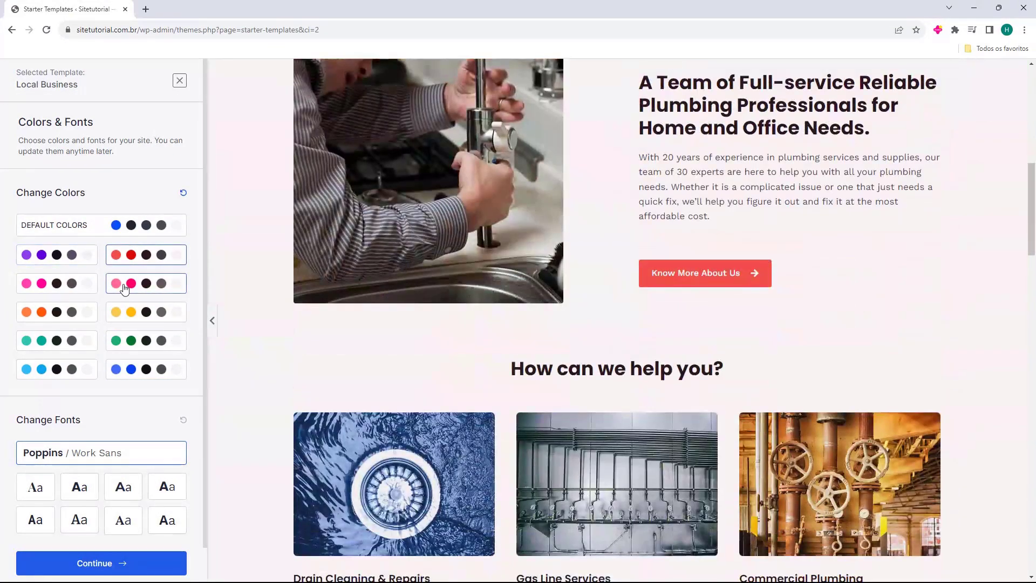
scroll(629, 305, "up", 9)
left_click(117, 259)
left_click(56, 255)
scroll(488, 341, "down", 15)
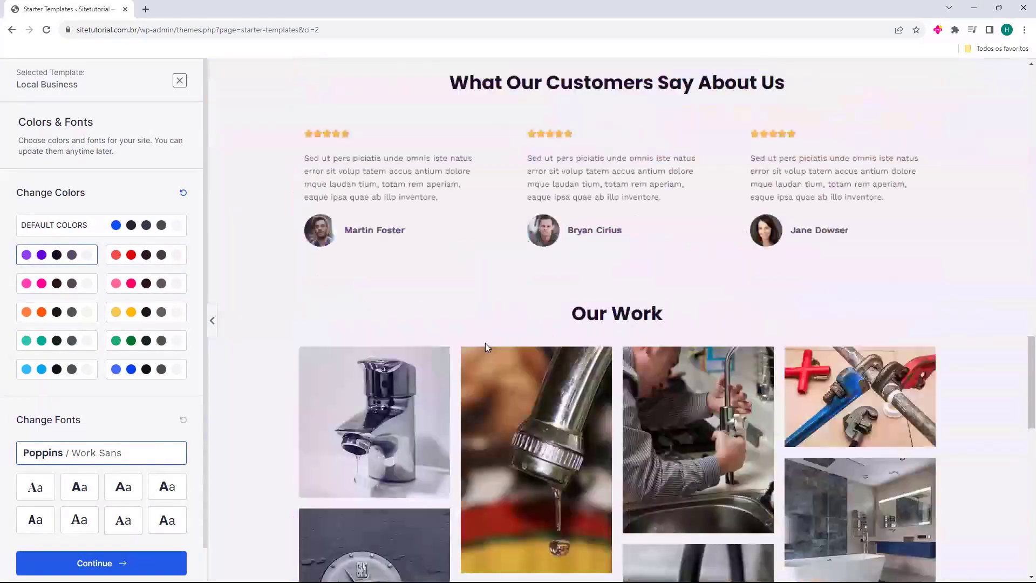
scroll(474, 347, "up", 11)
scroll(467, 351, "up", 10)
left_click(89, 227)
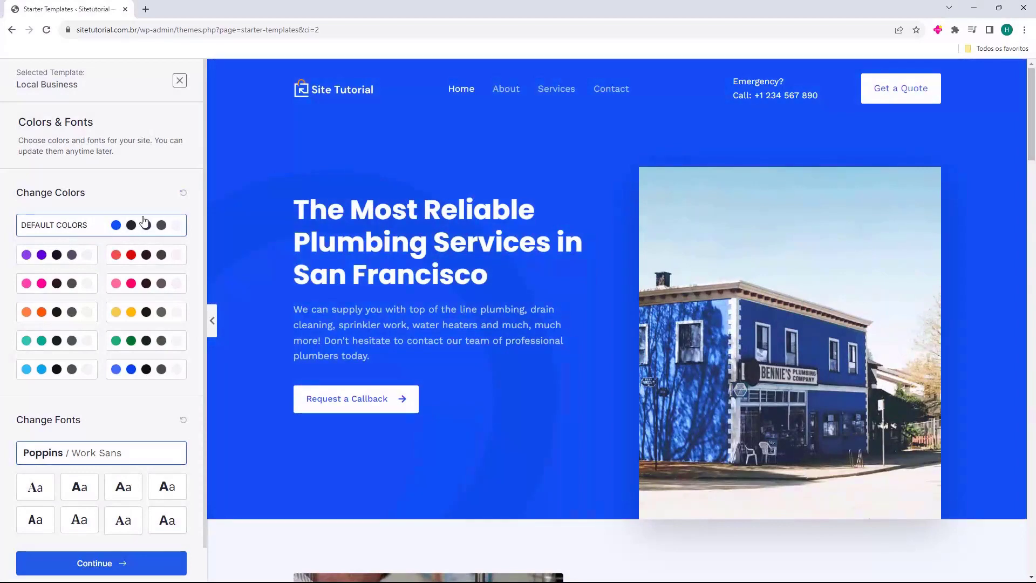
left_click(70, 341)
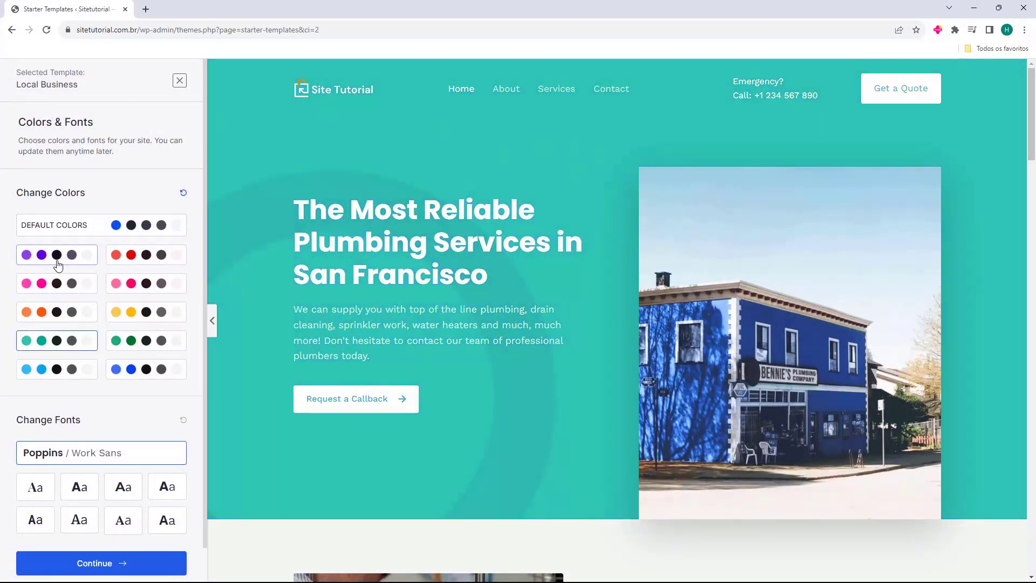
left_click(119, 231)
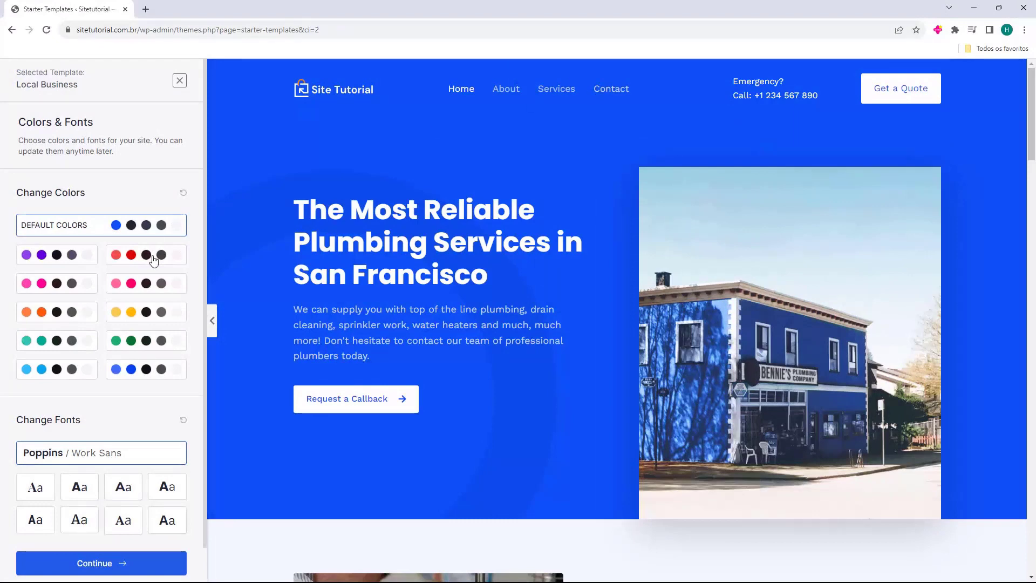
Try several alternative font pairings on the home page preview, and reset the fonts to Poppins / Work Sans.
scroll(106, 347, "down", 2)
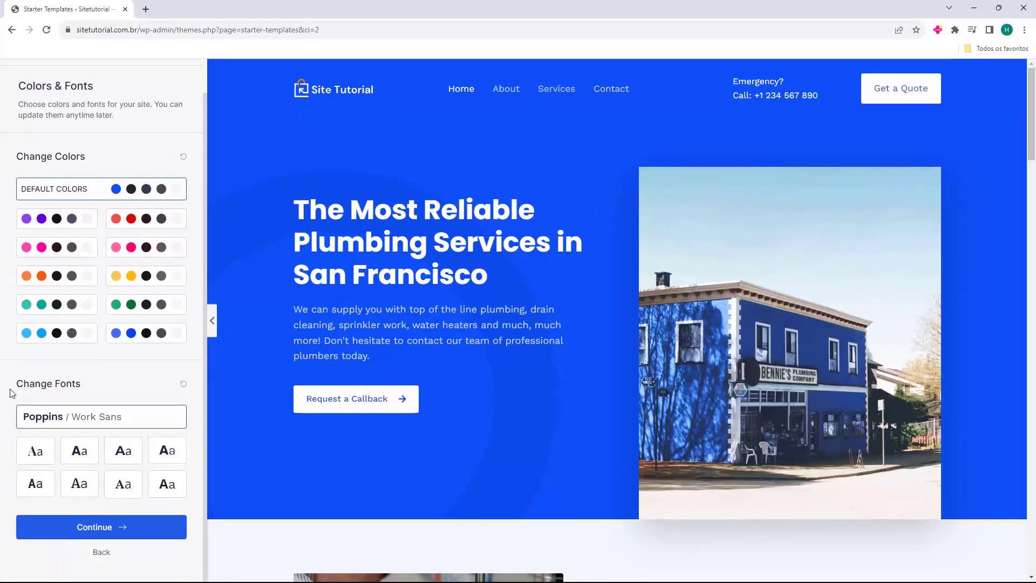
left_click_drag(17, 386, 50, 385)
left_click(78, 449)
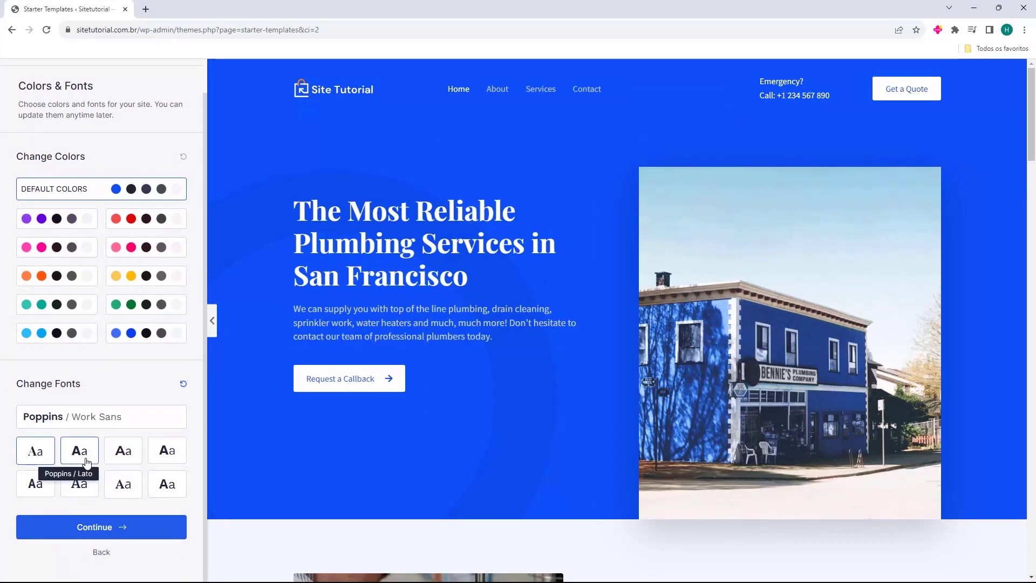
left_click(115, 457)
left_click(166, 449)
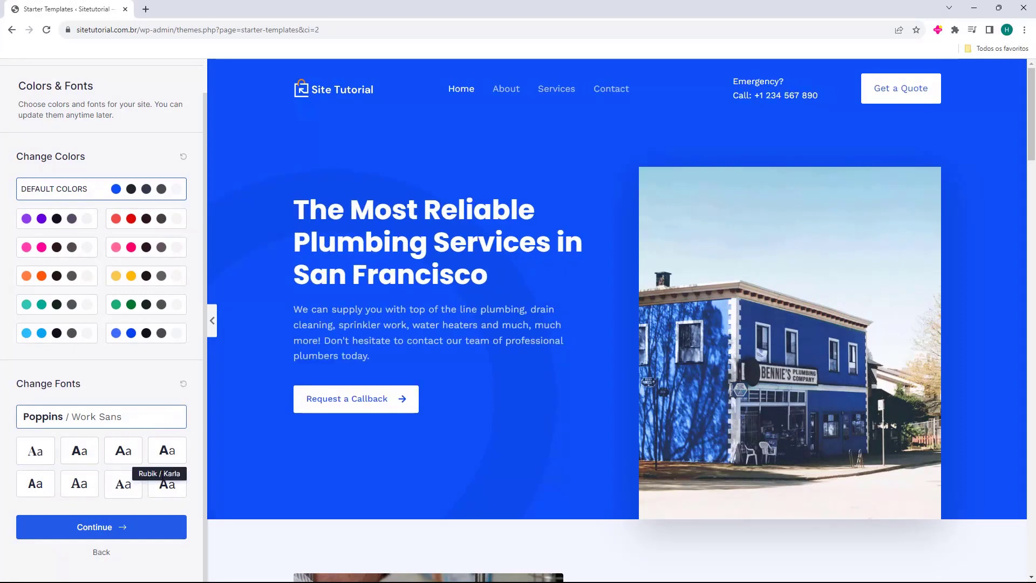
left_click(124, 484)
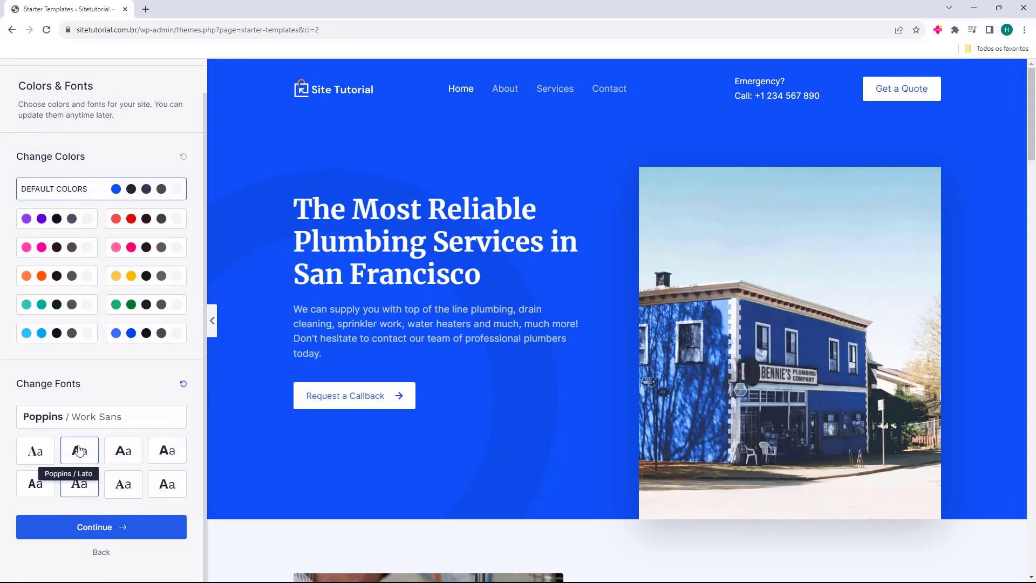
left_click(183, 384)
Continue with the default colors and fonts, and build the website with all import options enabled and the personal details left blank.
scroll(158, 396, "up", 1)
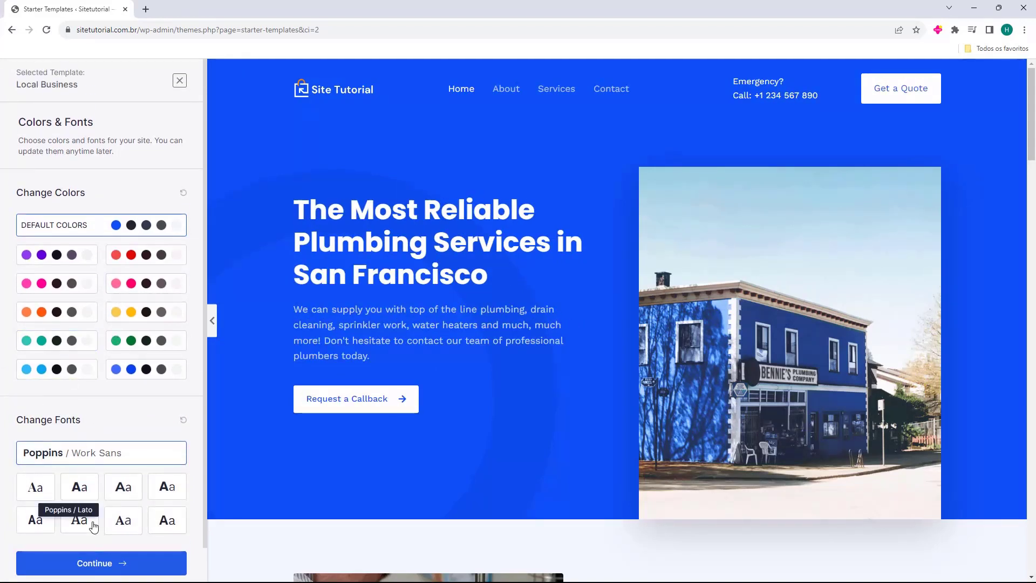
left_click(104, 572)
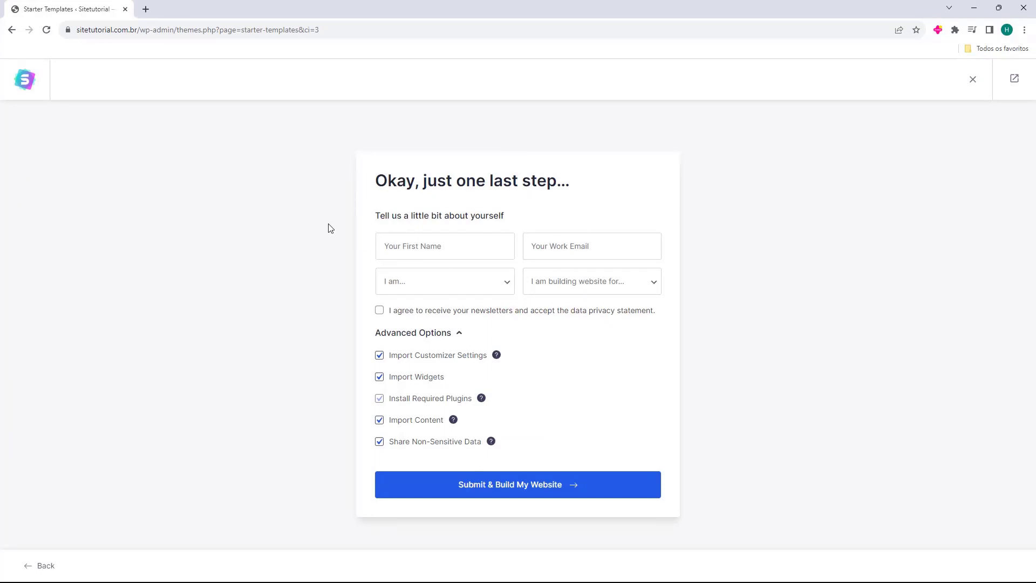
left_click(405, 241)
left_click(565, 238)
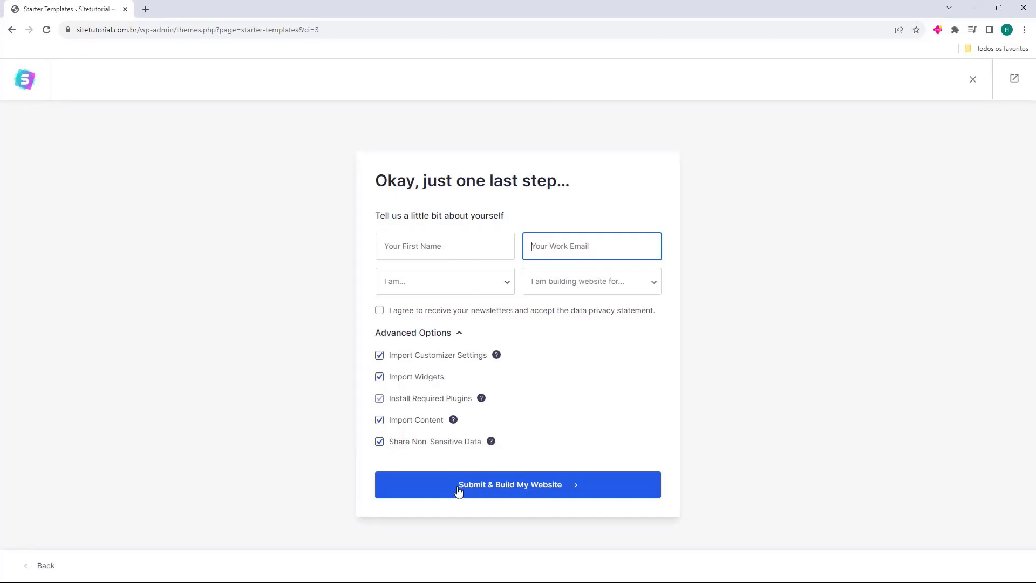
left_click(521, 488)
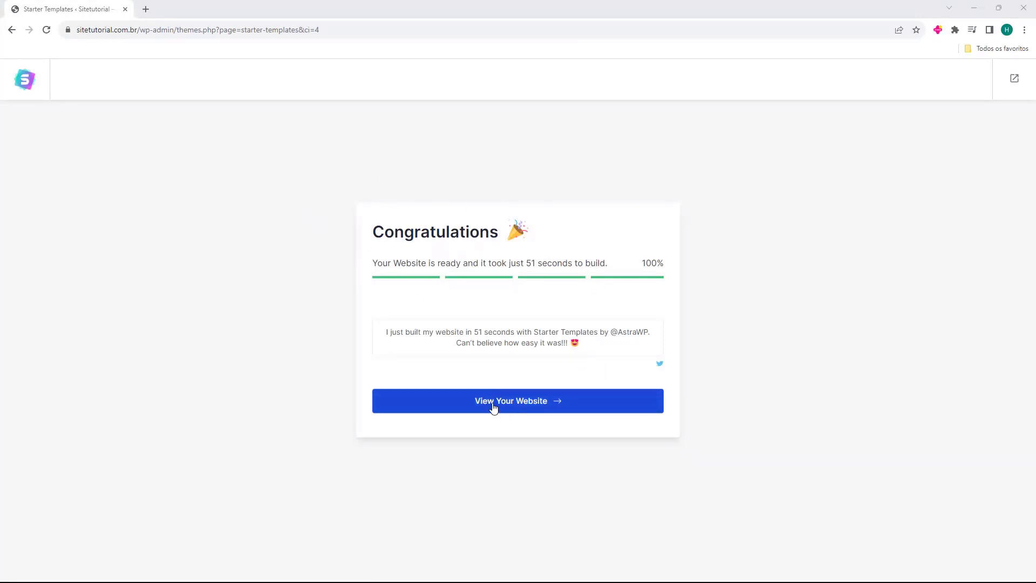
View the finished website, look through its home page from header to footer, and close it.
left_click(522, 410)
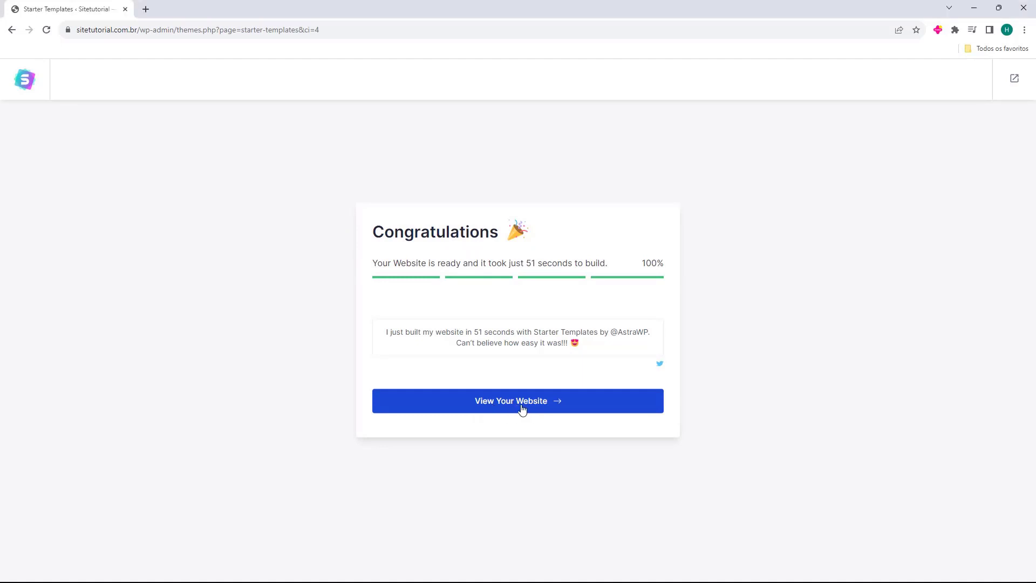
left_click(492, 415)
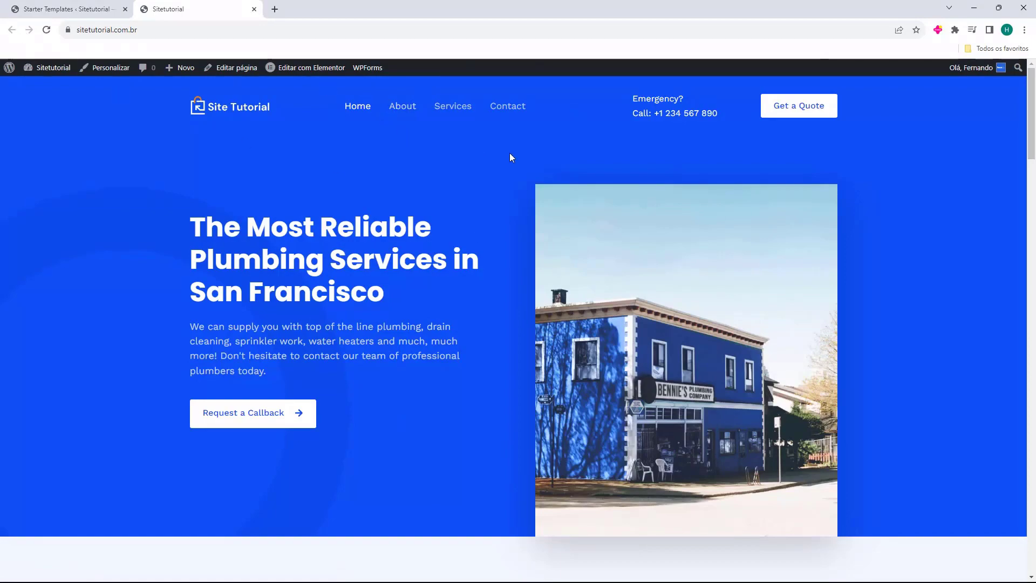
scroll(503, 127, "down", 1)
scroll(503, 126, "down", 10)
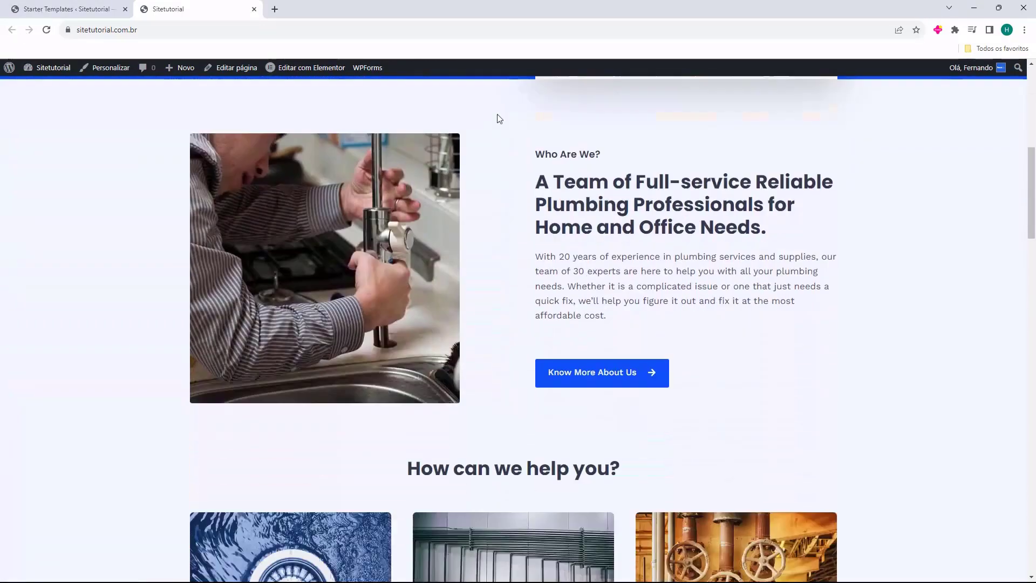
scroll(499, 119, "down", 15)
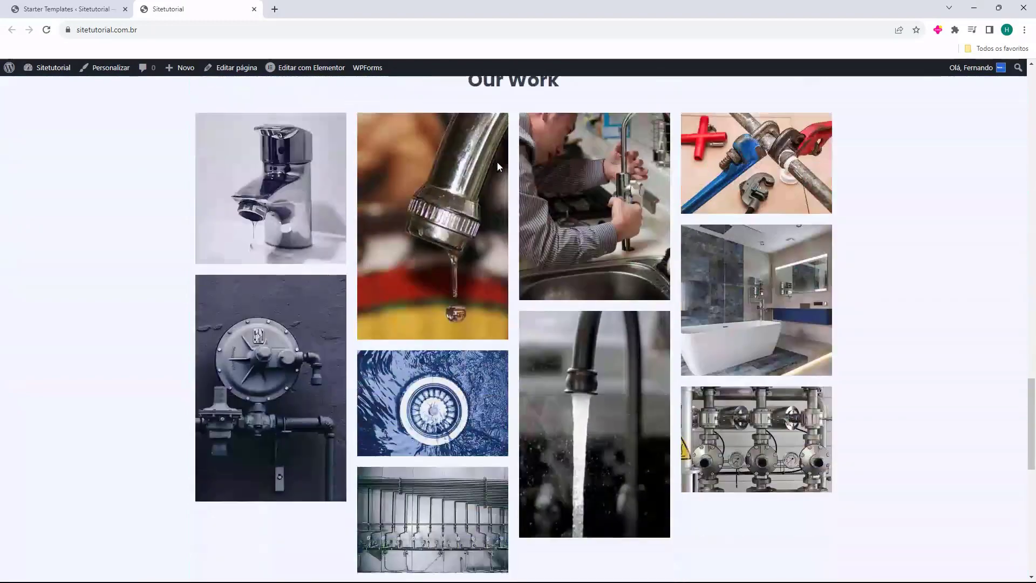
scroll(510, 169, "down", 5)
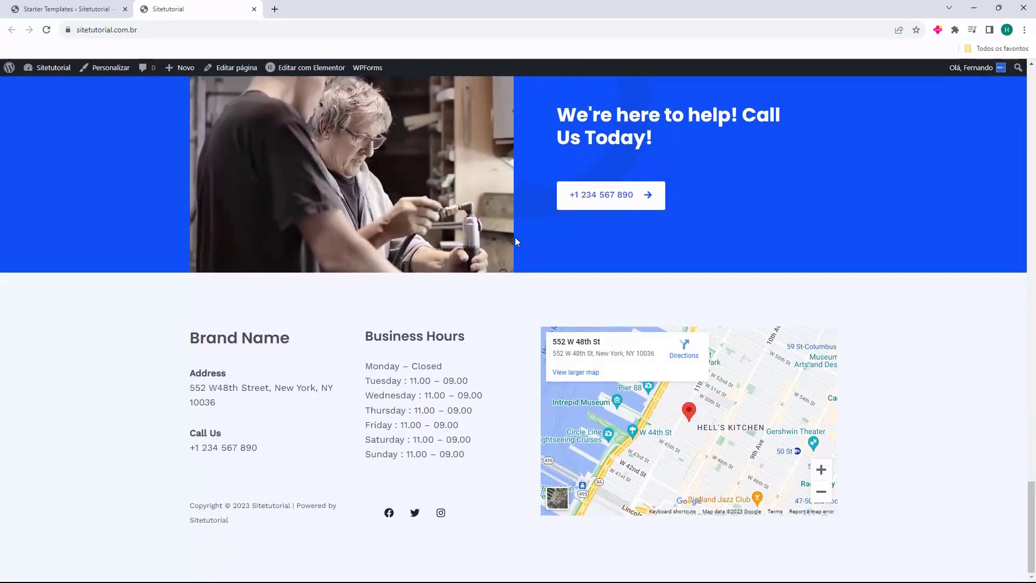
scroll(518, 266, "up", 20)
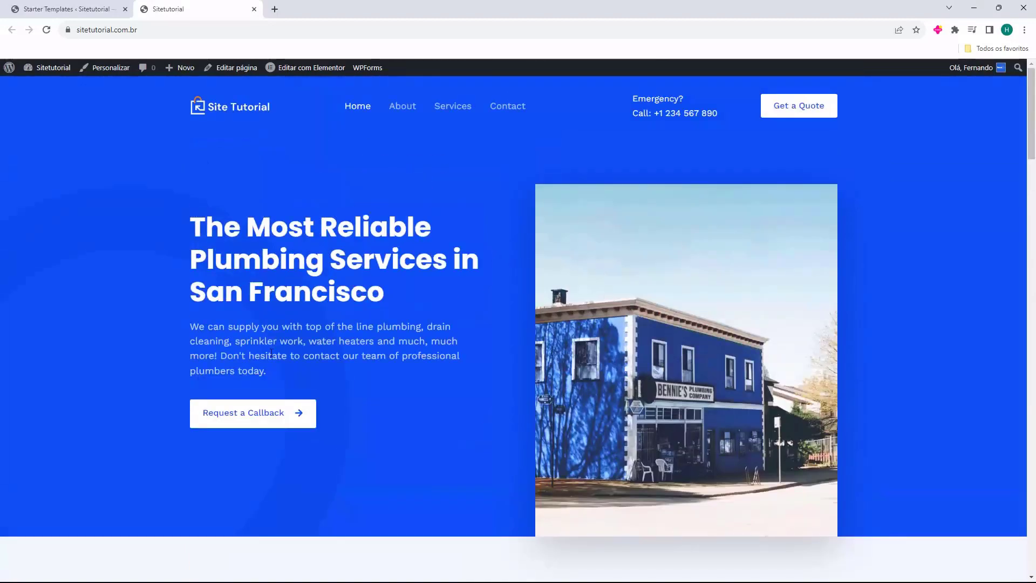
left_click(254, 9)
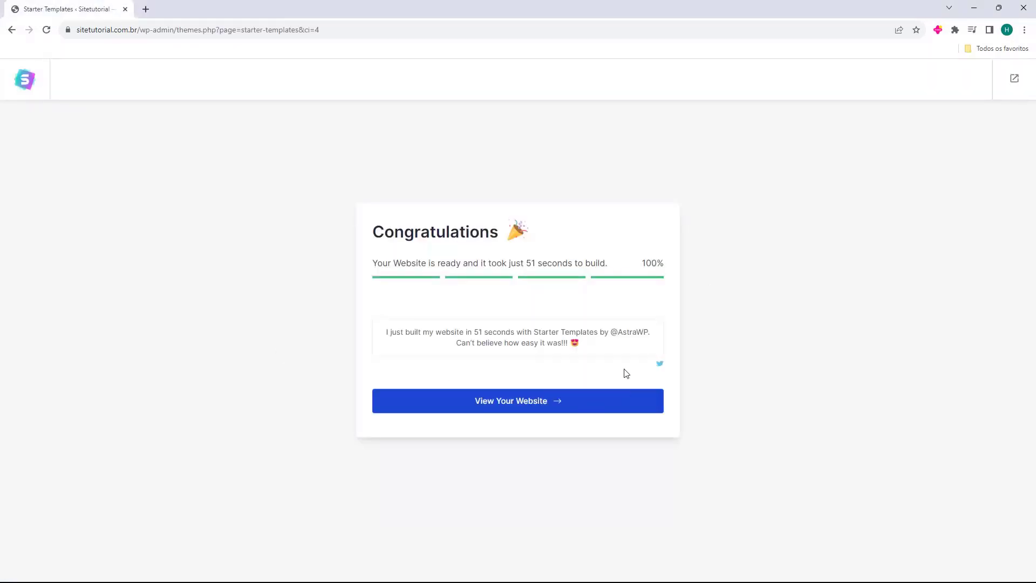
Go to the WordPress dashboard and open the list of all pages.
left_click(1014, 80)
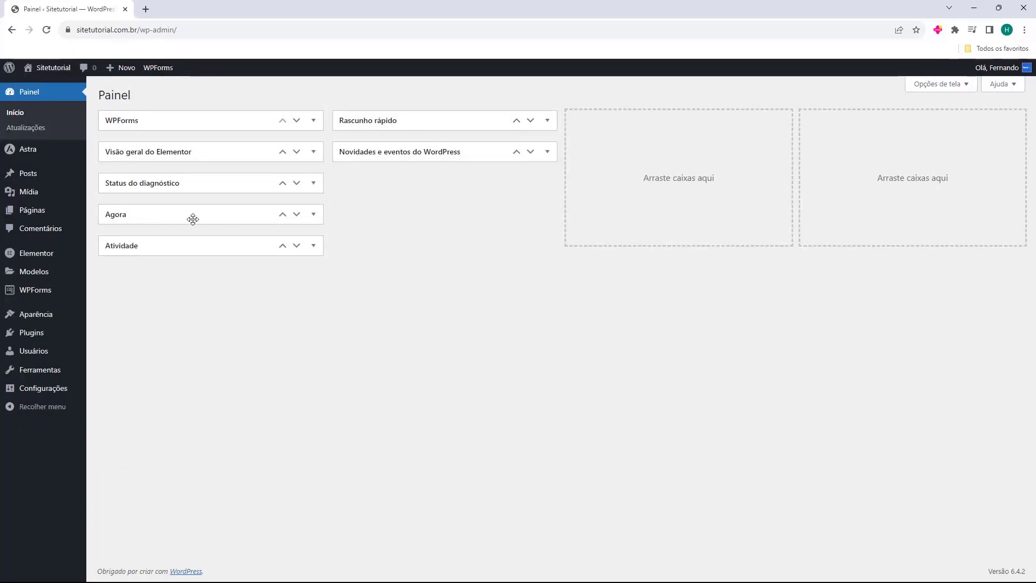
left_click(34, 216)
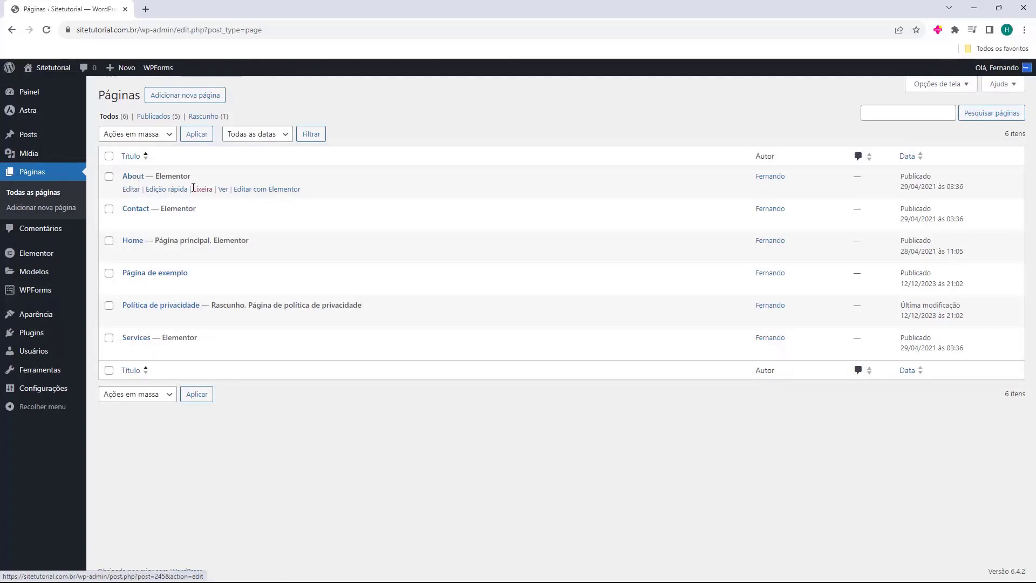
View the live About page from header to footer, visit the Home, About and Services pages through the site navigation, and return to the page list.
left_click(223, 190, "ctrl")
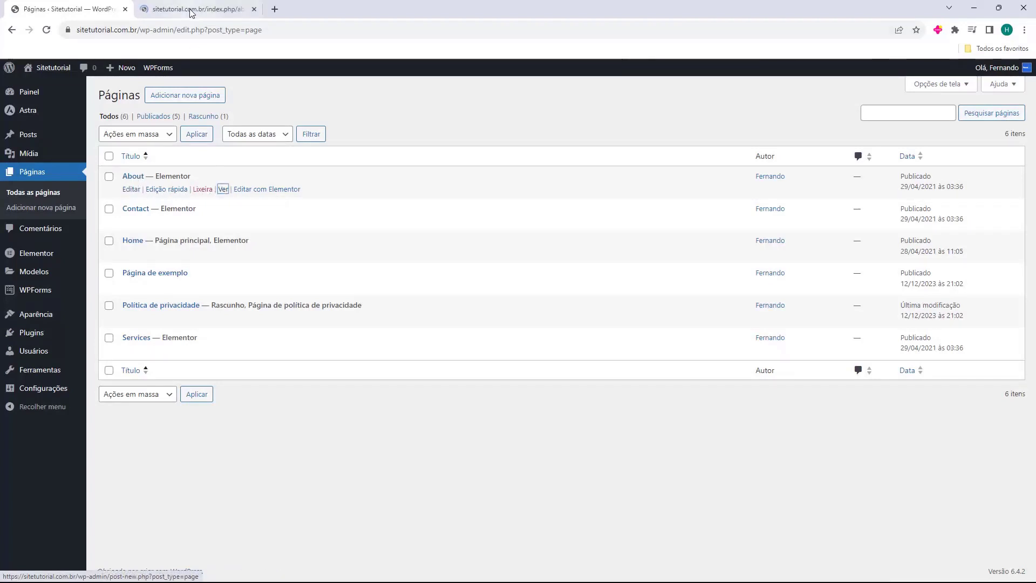
left_click(190, 9)
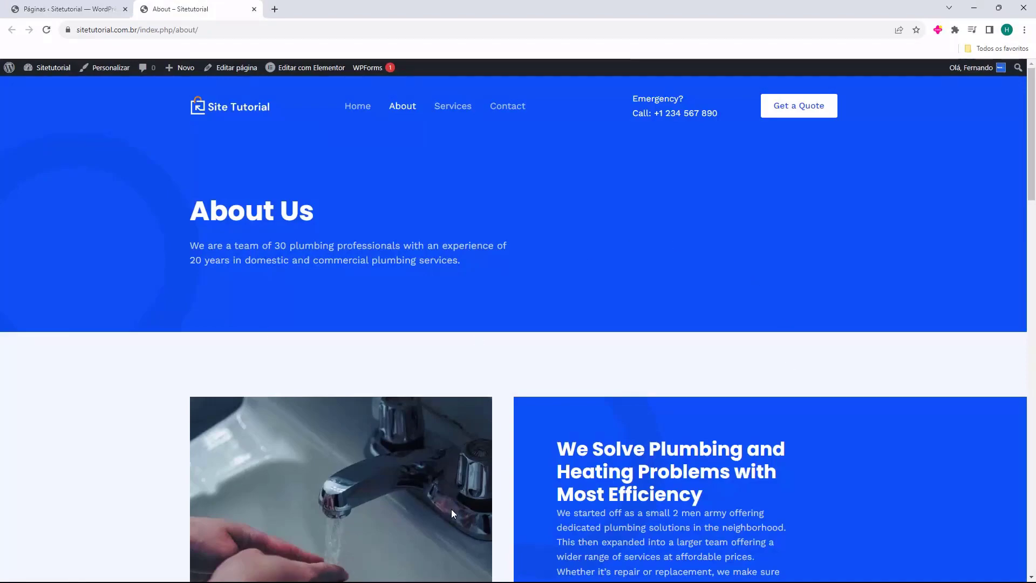
scroll(504, 255, "down", 15)
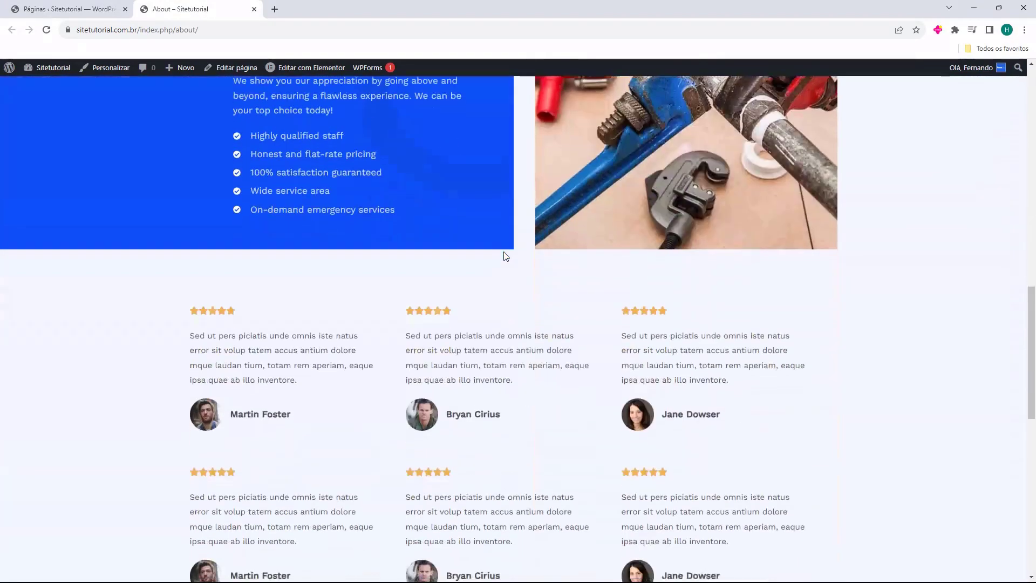
scroll(504, 256, "down", 5)
scroll(507, 270, "up", 20)
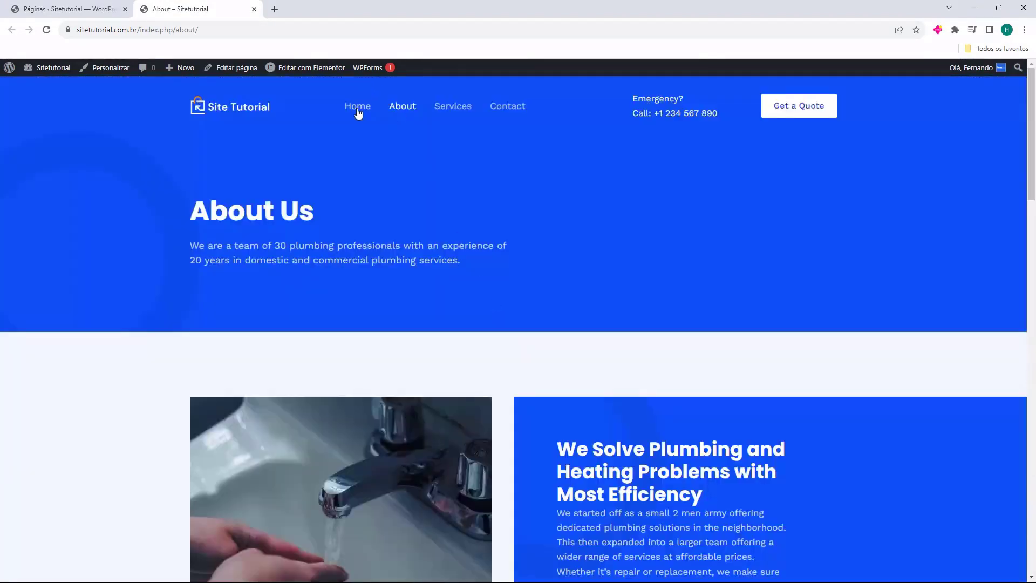
left_click(358, 106)
left_click(402, 107)
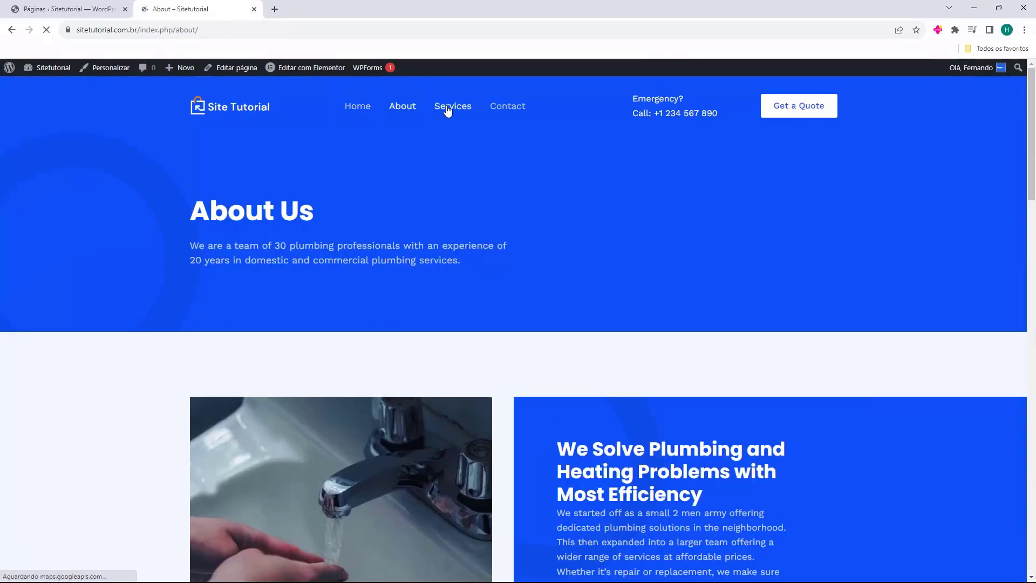
left_click(448, 106)
key("ctrl+w")
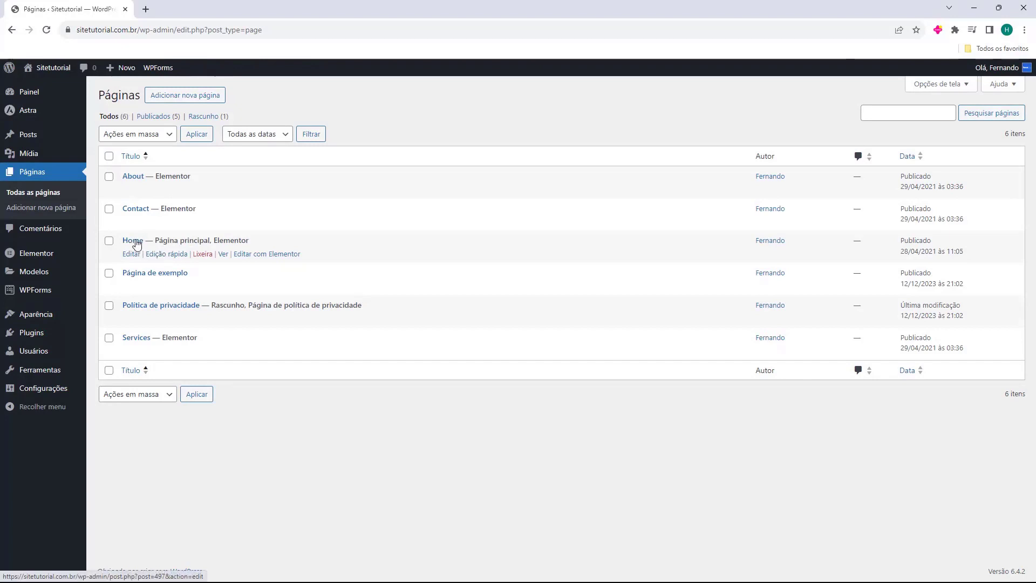
Open the Home page for quick editing and set its title to Inicio.
left_click(166, 254)
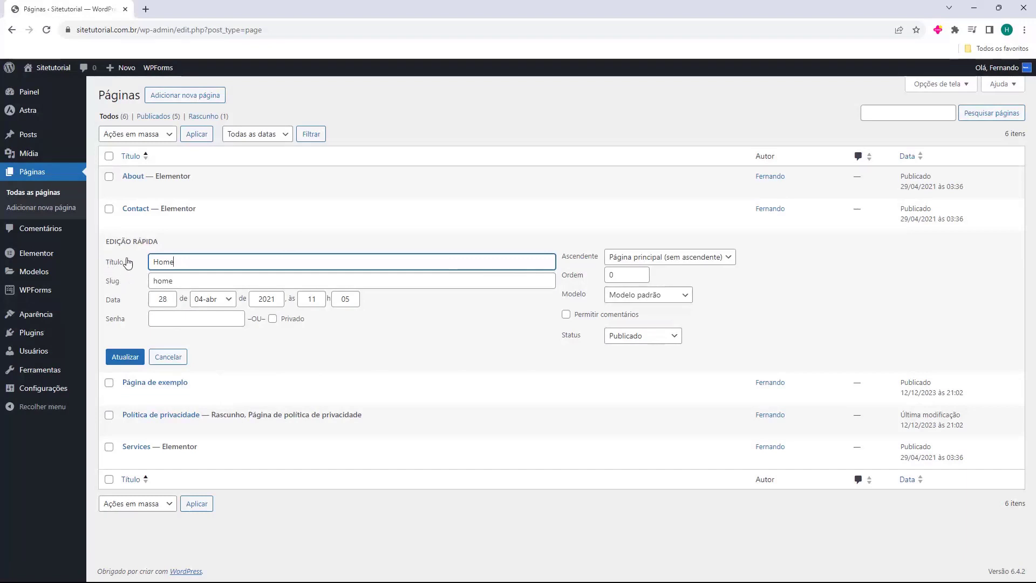
double_click(186, 265)
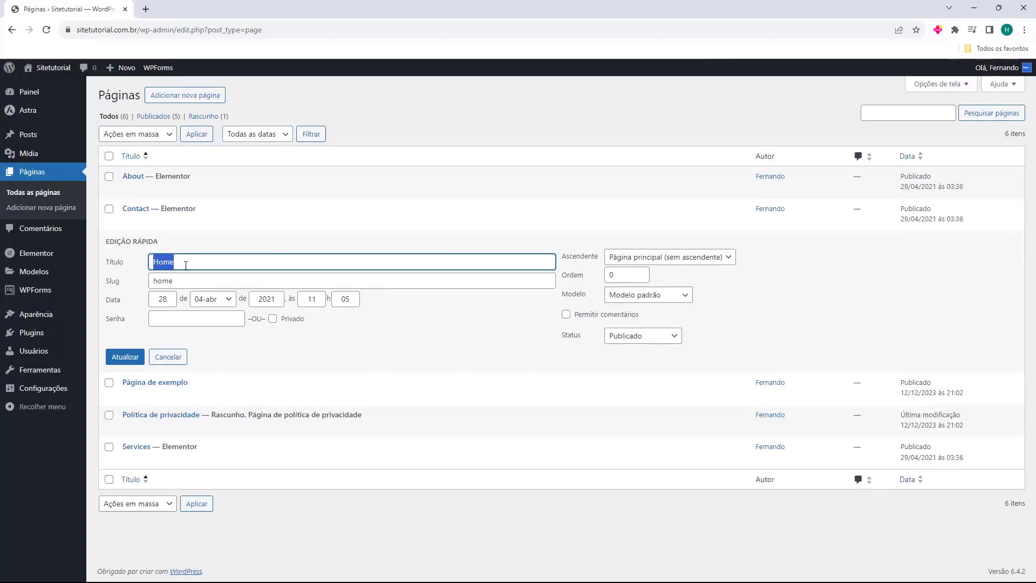
left_click(191, 265)
key("BackSpace")
key("BackSpace")
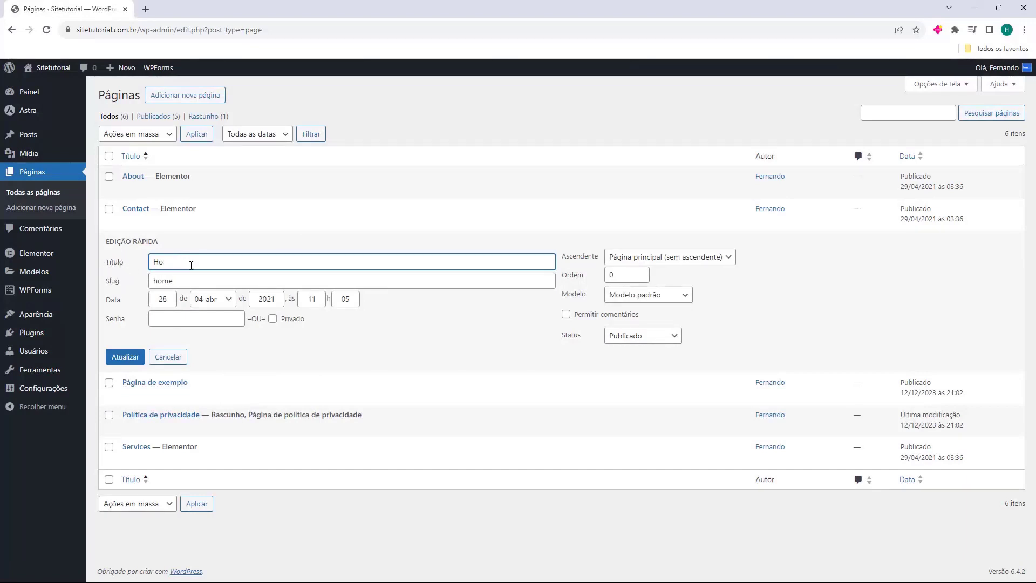
type("Inicio")
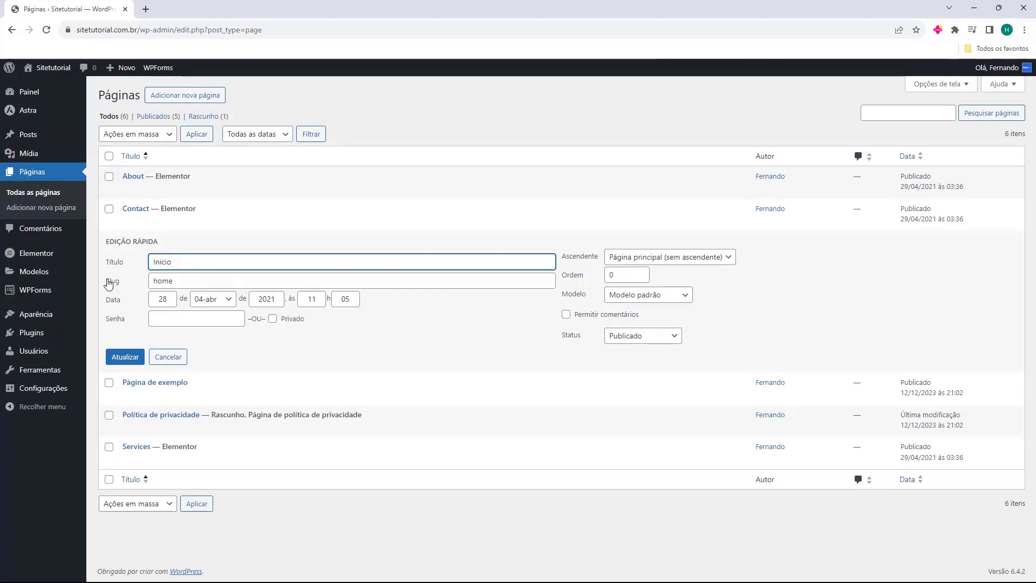
Set the home page's slug to inicio in lowercase and save the quick edit.
double_click(167, 282)
key("BackSpace")
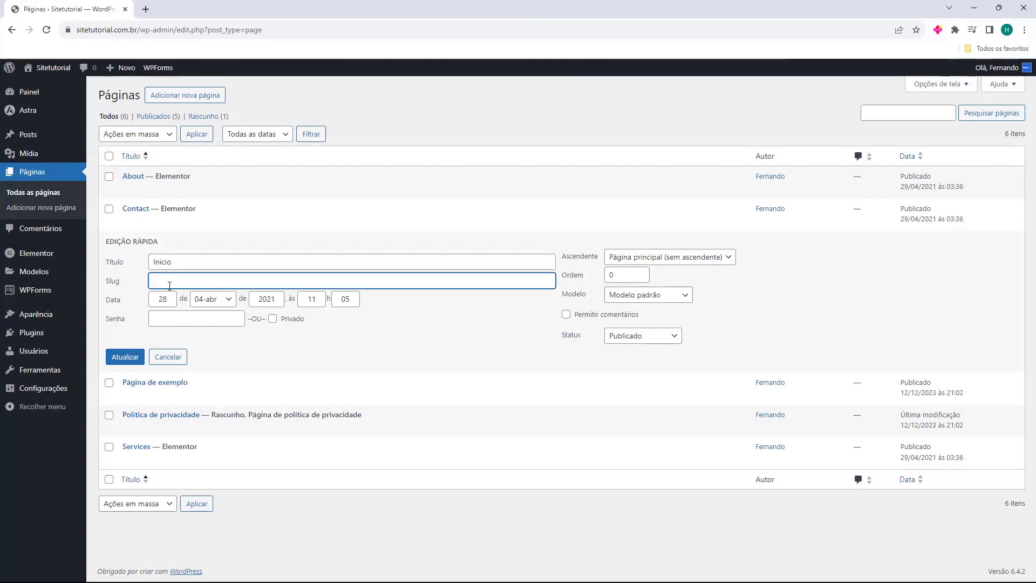
type("Inicio")
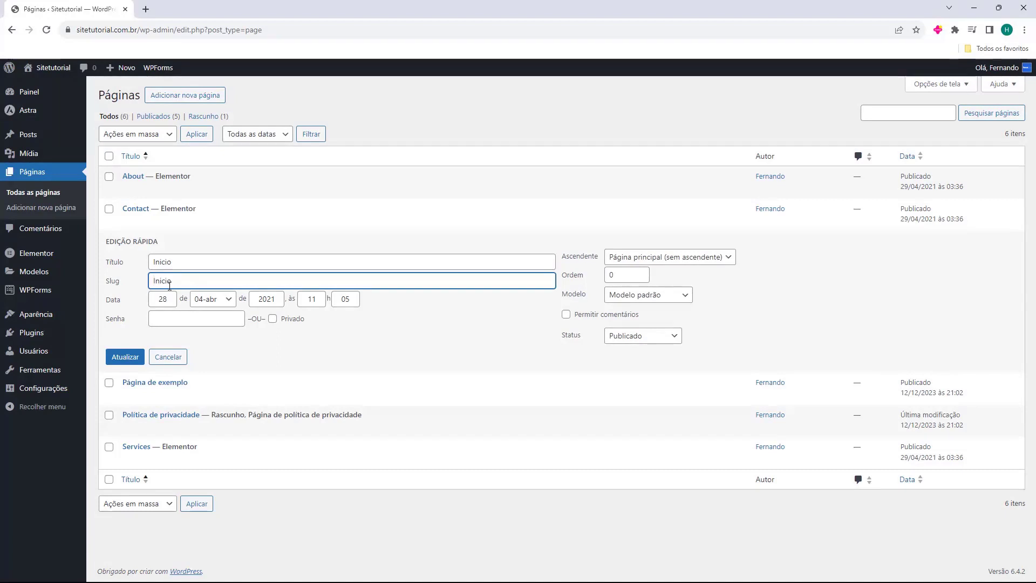
key("Home")
key("shift+Right")
type("i")
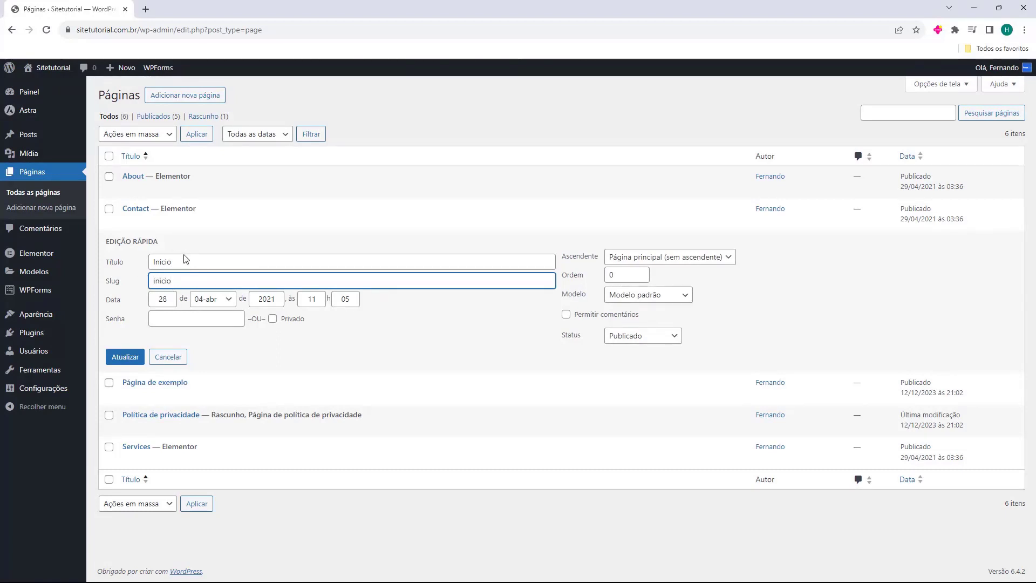
left_click(117, 359)
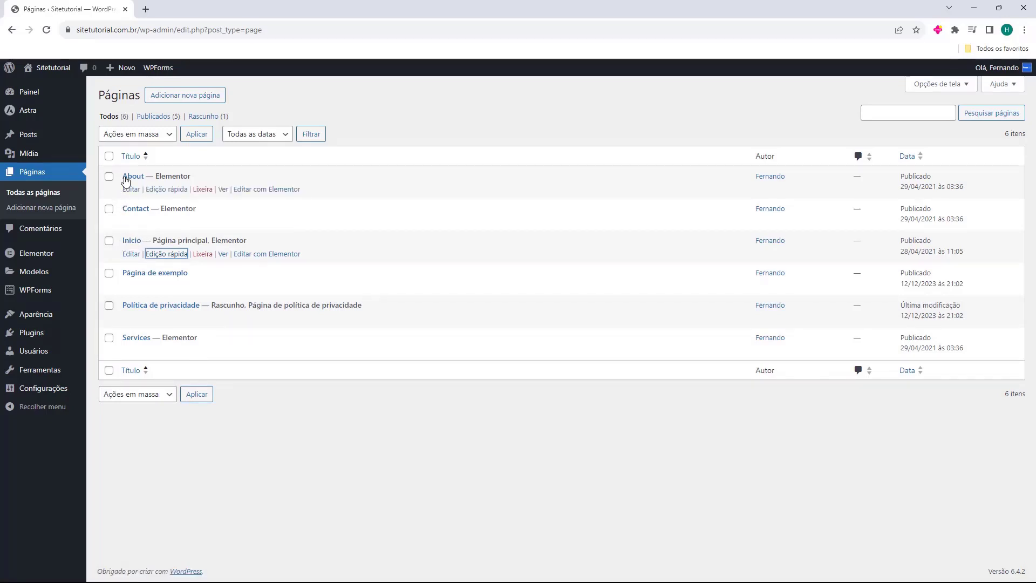
Quick-edit the About page, setting its title to Sobre nos and clearing the old slug to regenerate it from the title, and update it.
left_click(162, 189)
left_click(203, 202)
double_click(203, 201)
type("Sobre nos")
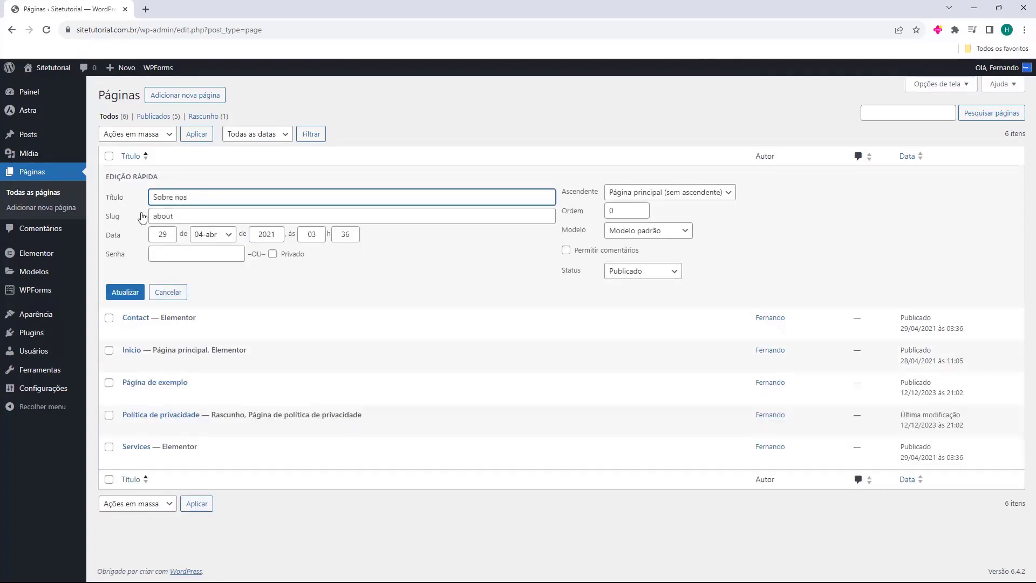
double_click(179, 217)
key("BackSpace")
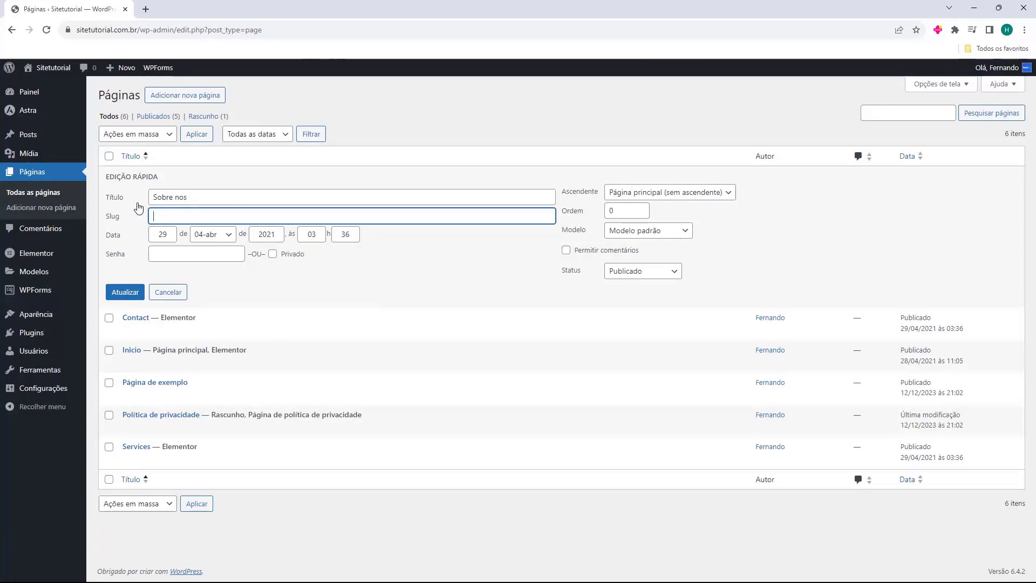
left_click(125, 292)
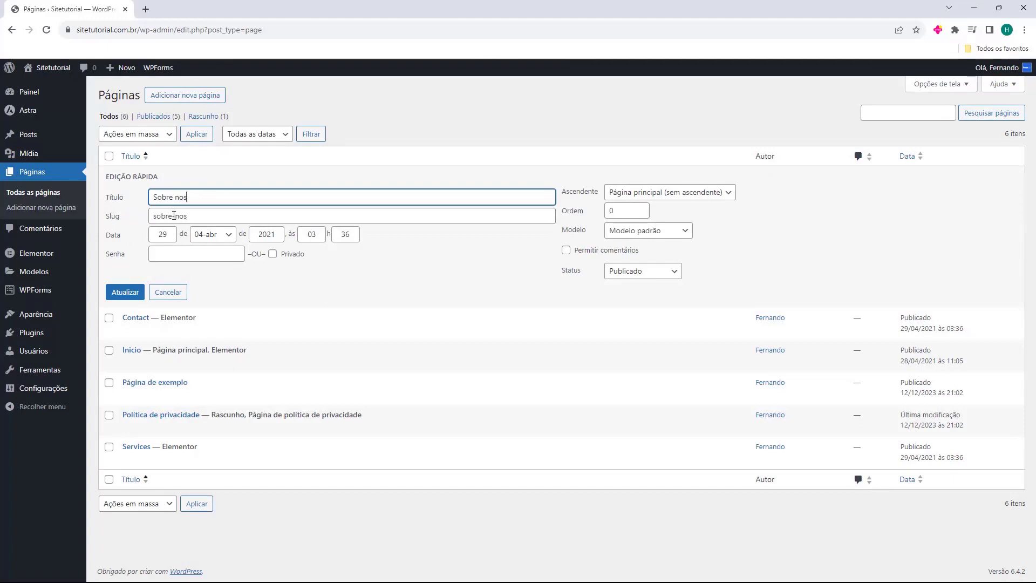
left_click(124, 294)
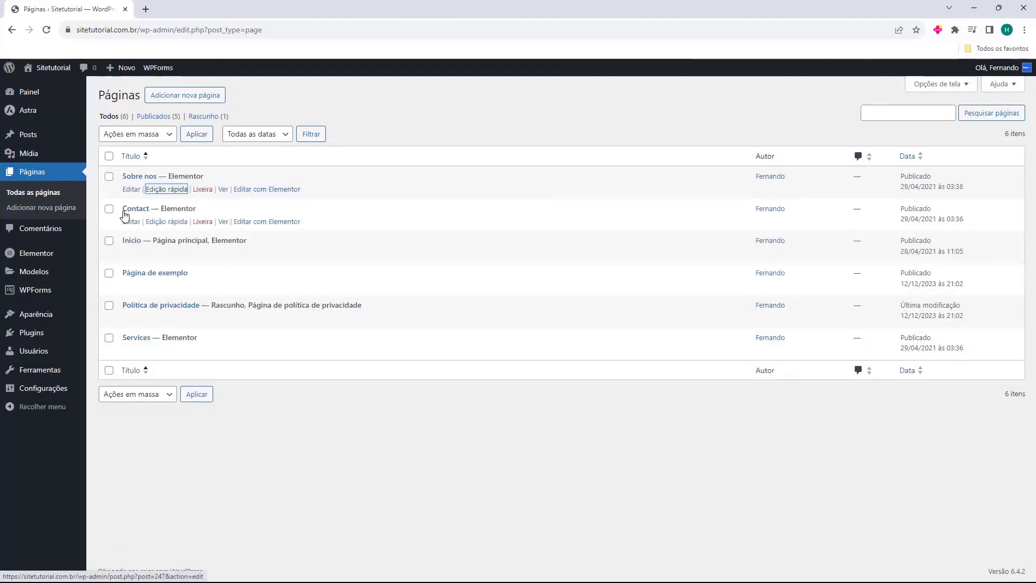
Quick-edit the Contact page, setting its title to Contato and clearing the old slug, and update it.
left_click(166, 221)
double_click(190, 228)
type("Cantato")
double_click(171, 249)
key("BackSpace")
left_click(125, 324)
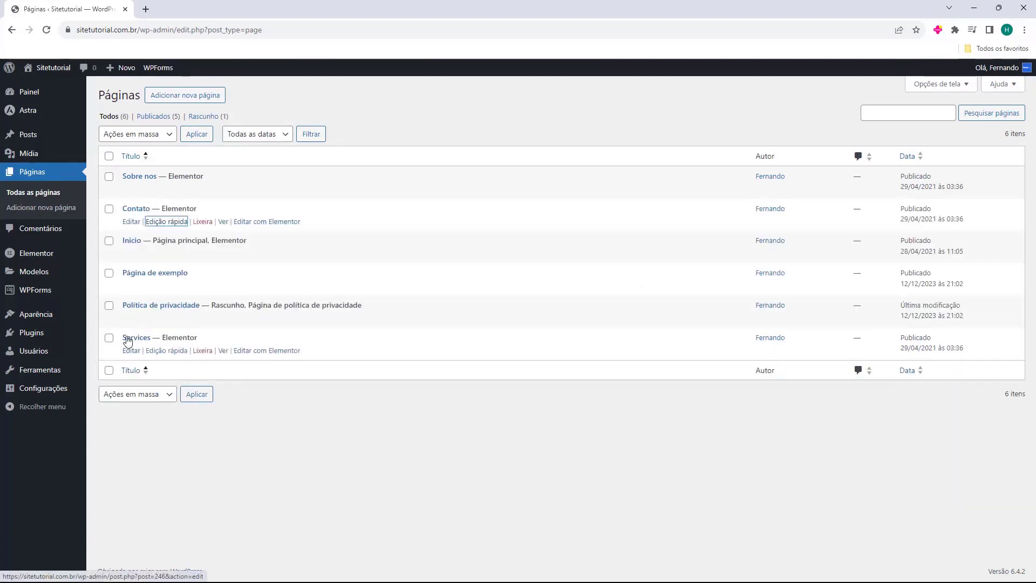
Quick-edit the Services page, setting its title to Serviços and its slug to servicos, and update it.
left_click(162, 351)
double_click(197, 361)
type("se")
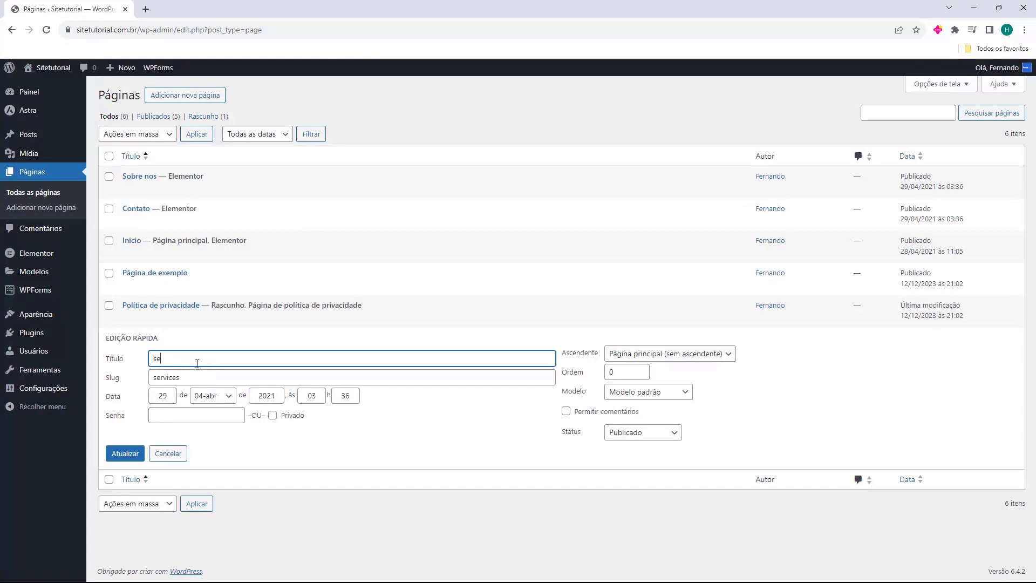
type("rviços")
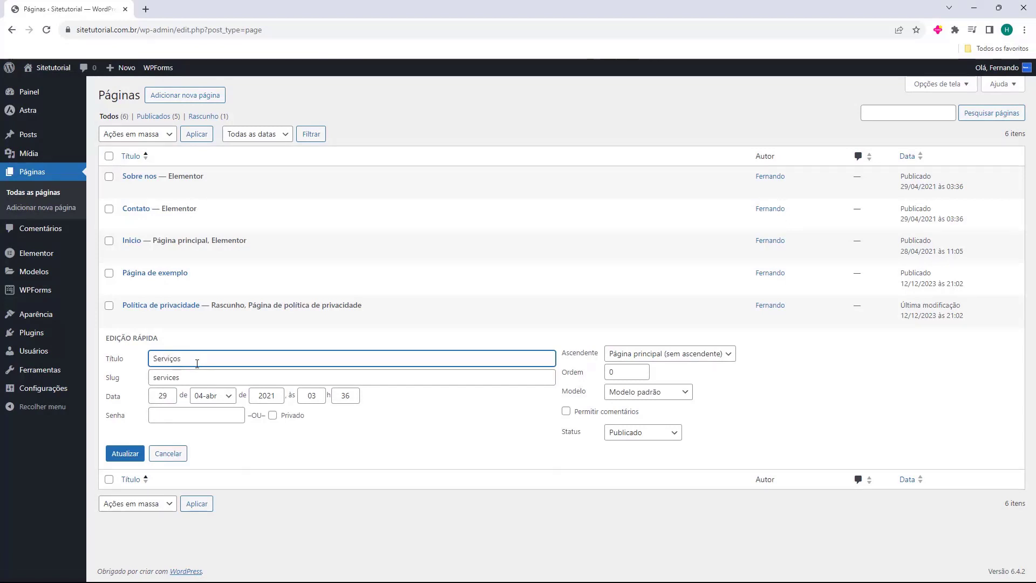
double_click(166, 376)
key("BackSpace")
type("servicos")
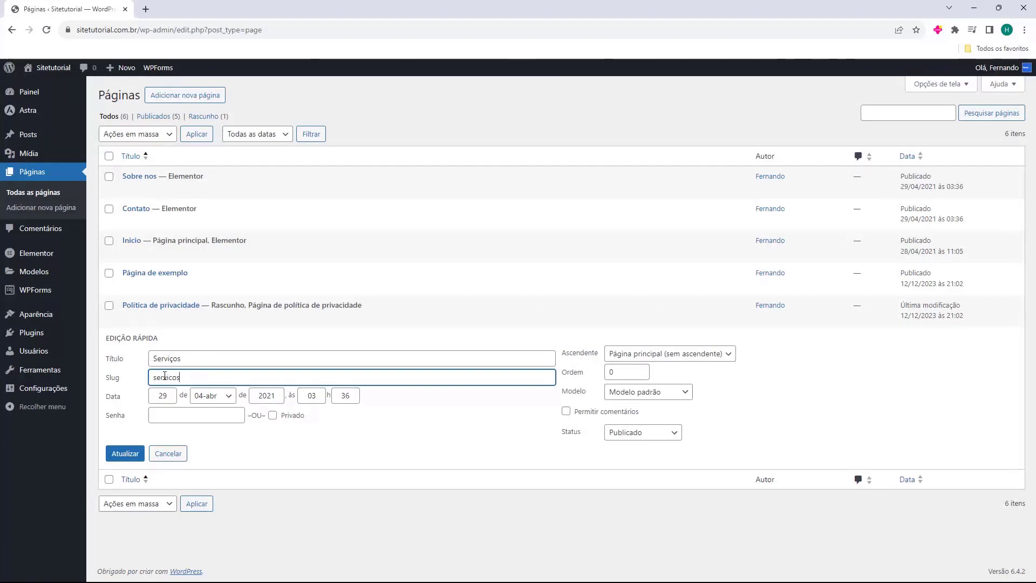
left_click(125, 453)
View the live Inicio page in a new tab and visit the Serviços, Contato and Sobre nos pages through the site navigation.
left_click(224, 254, "ctrl")
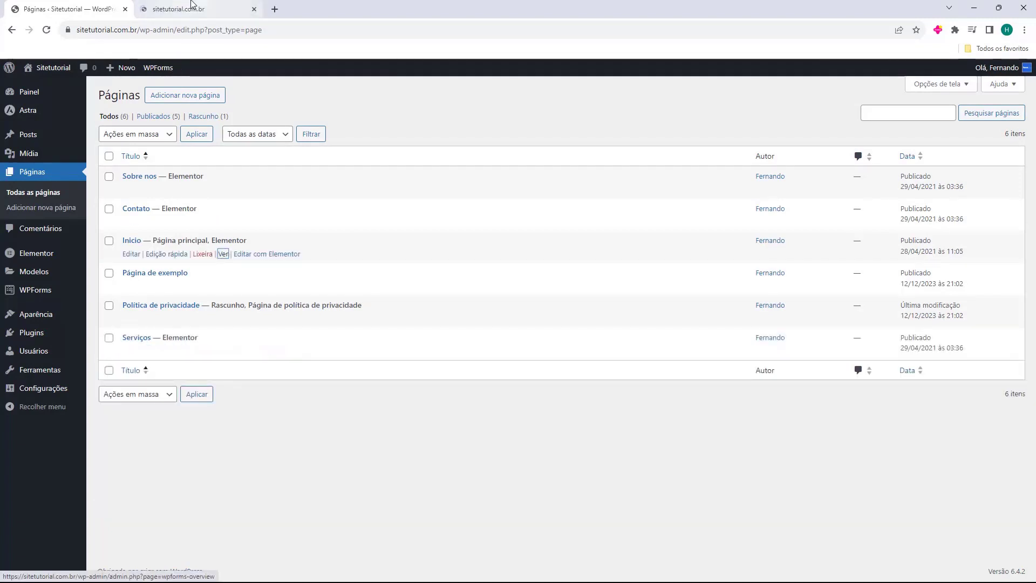
left_click(192, 8)
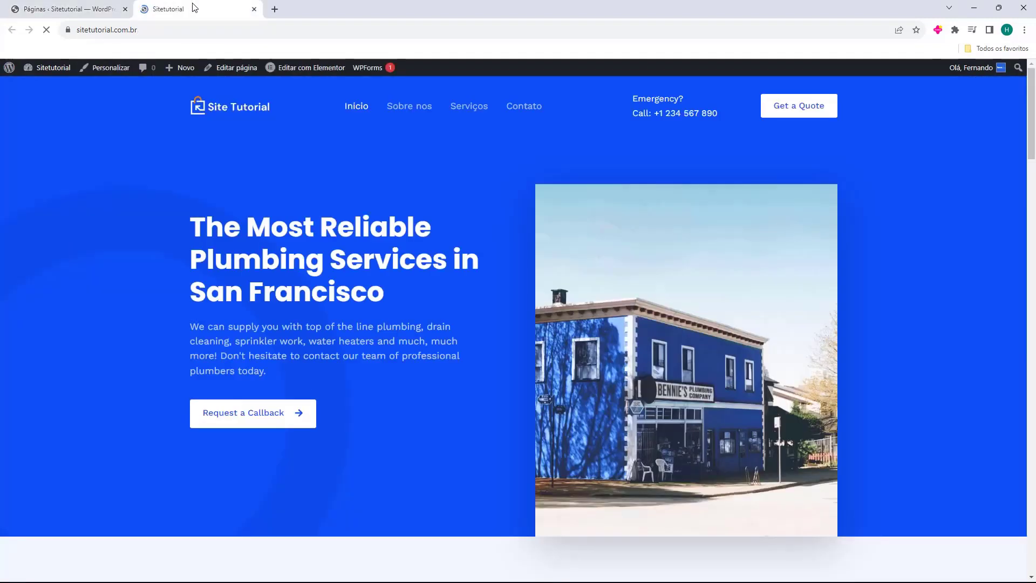
left_click(405, 110)
left_click(467, 110)
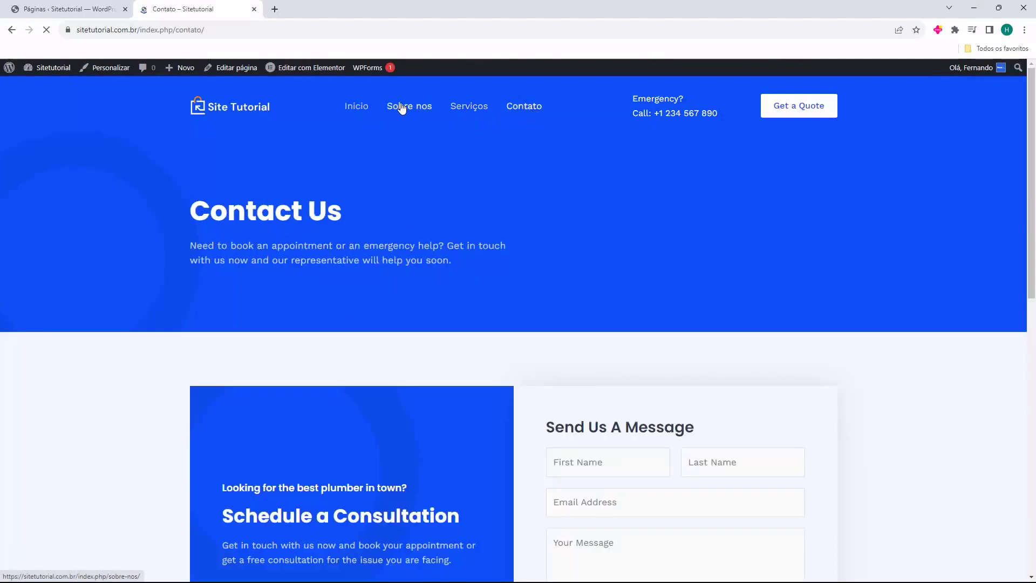
left_click(406, 105)
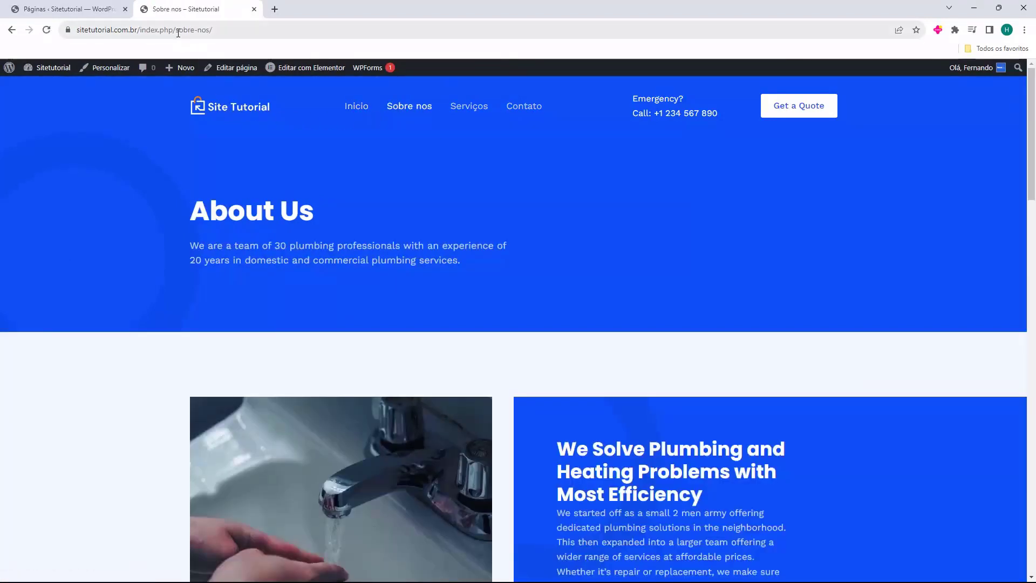
Examine the index.php part of the Sobre nos page's address, and close the live site.
left_click(208, 31)
left_click(208, 30)
left_click_drag(198, 30, 170, 30)
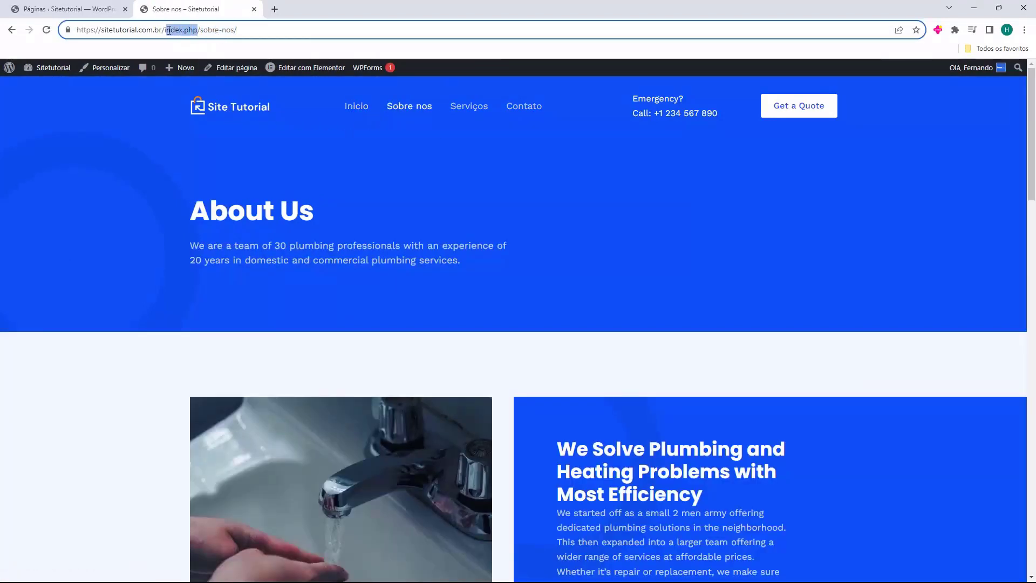
left_click(184, 30)
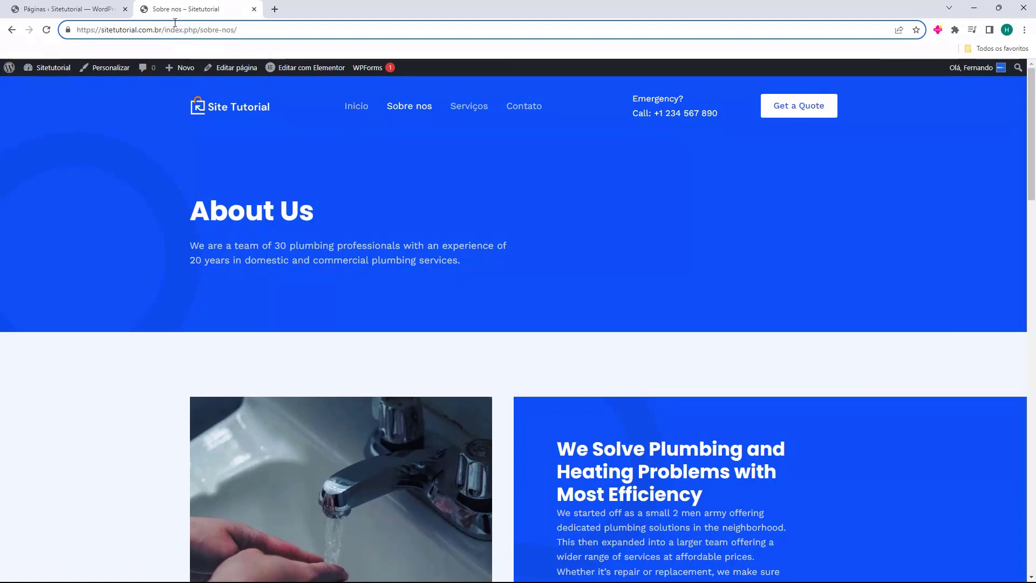
middle_click(174, 11)
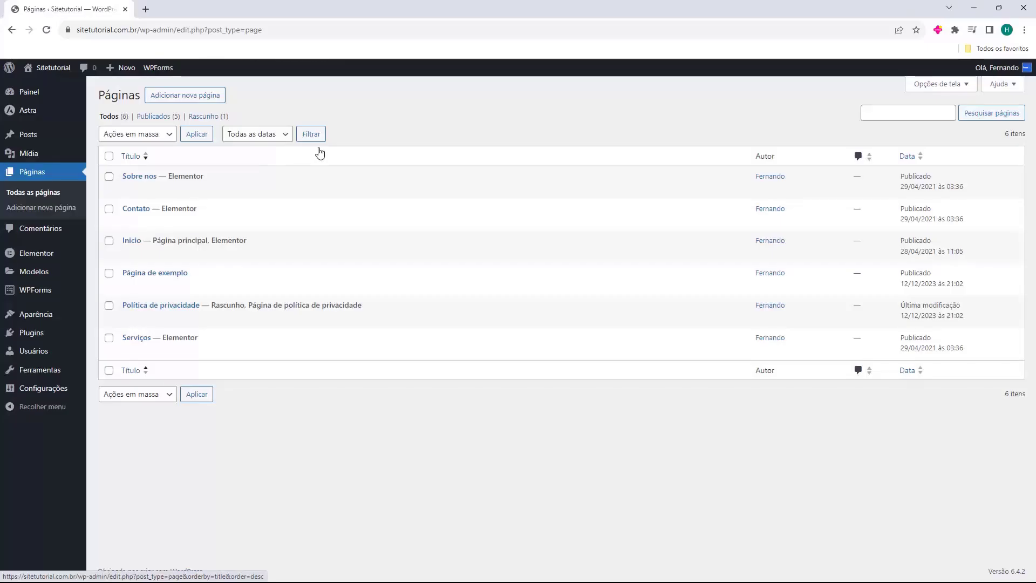
Open the Inicio page for editing with Elementor and dismiss the Elementor AI notification.
left_click_drag(213, 241, 251, 240)
left_click(208, 243)
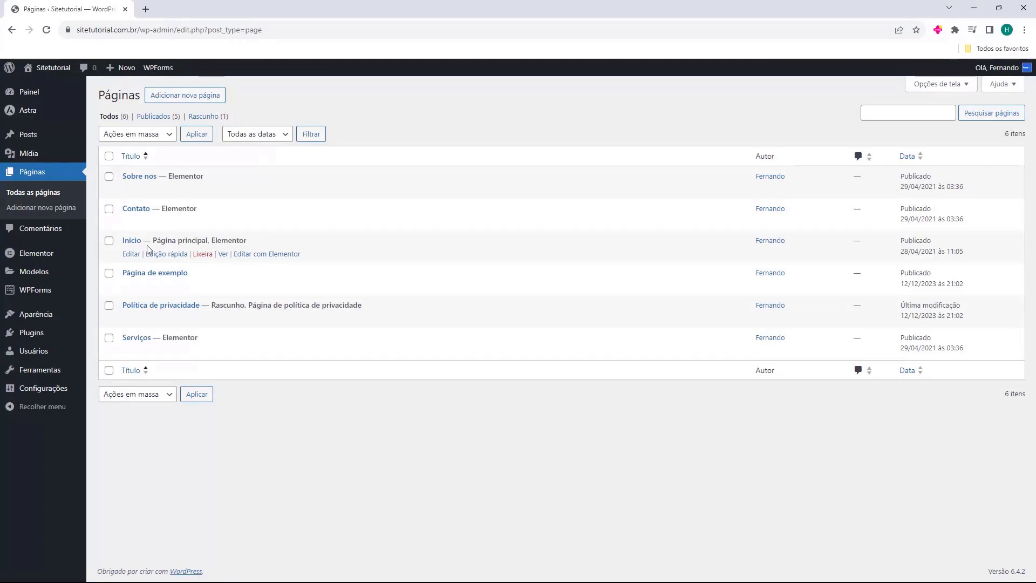
left_click(257, 254)
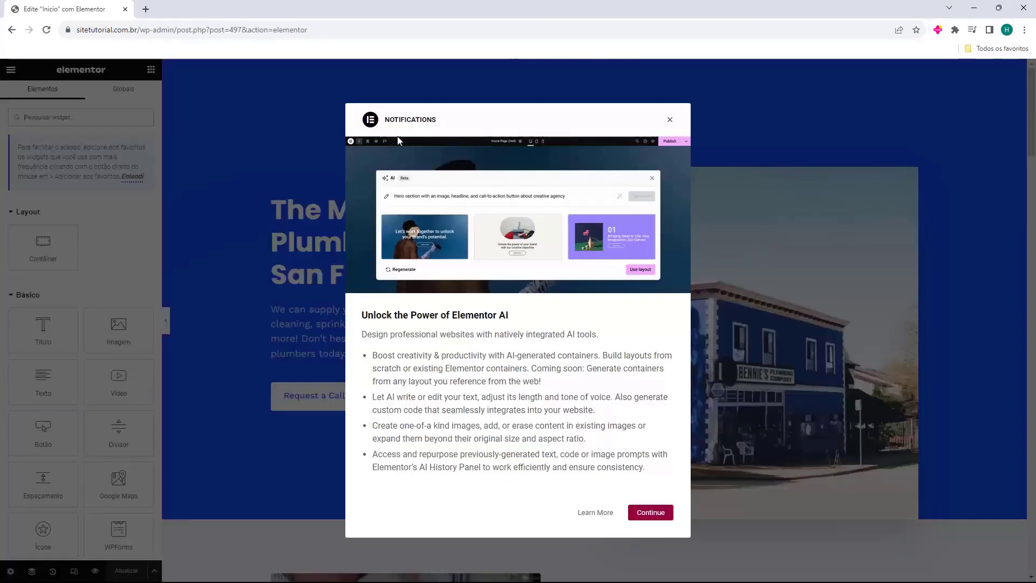
left_click(669, 119)
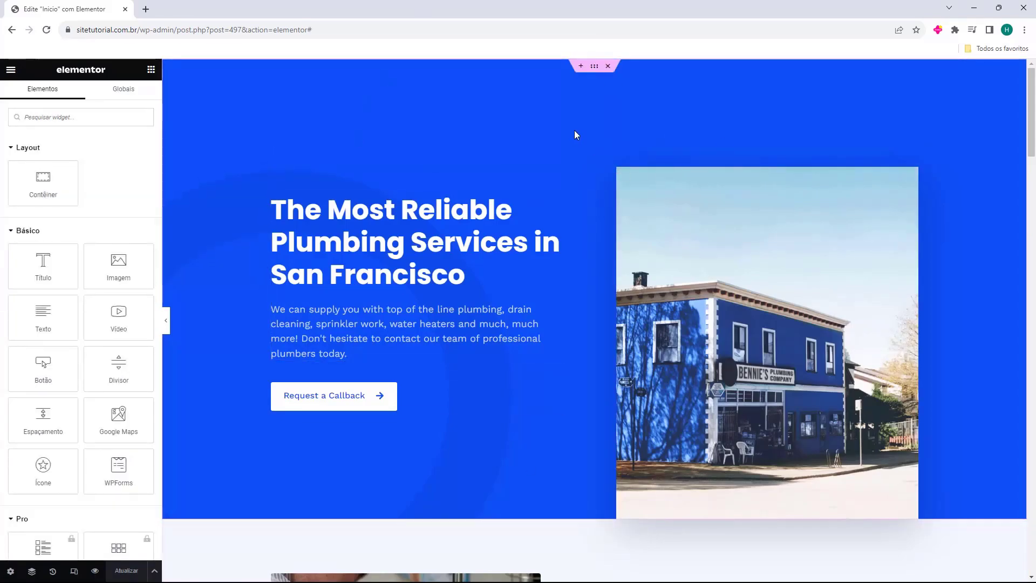
Look through the Inicio page in the Elementor editor from the hero section to the footer and back.
scroll(575, 137, "down", 20)
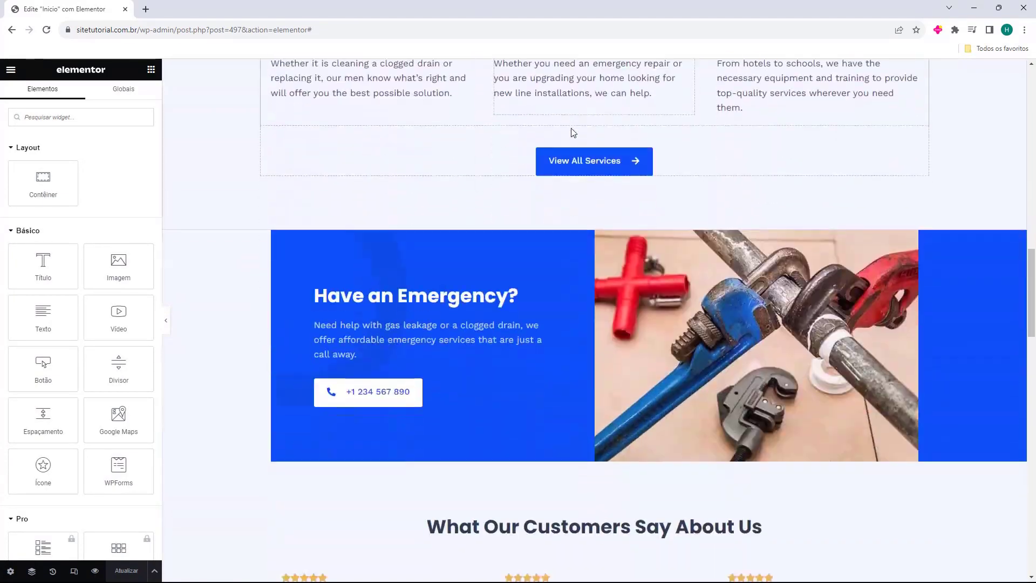
scroll(573, 133, "down", 20)
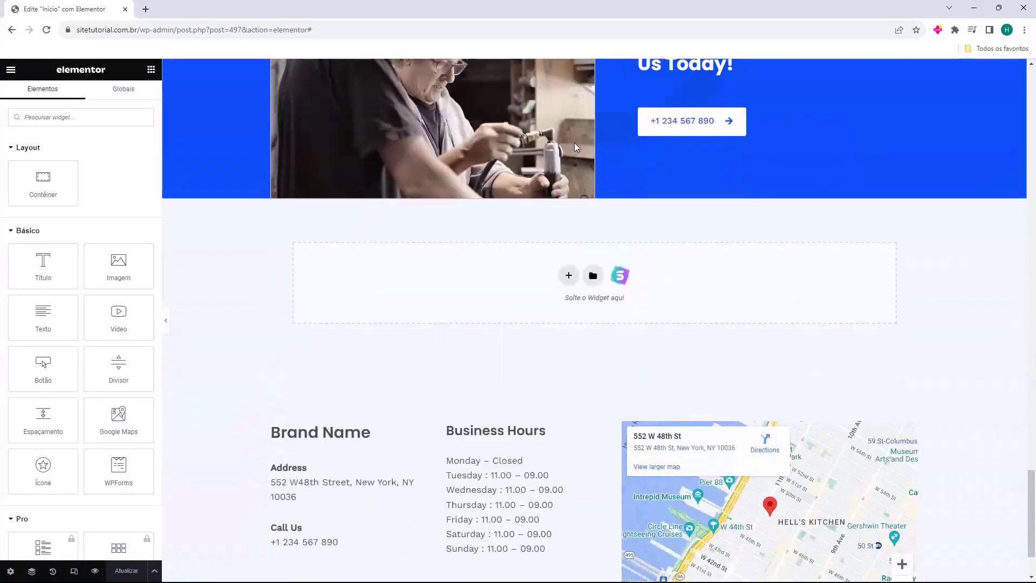
scroll(574, 180, "up", 20)
scroll(569, 189, "up", 20)
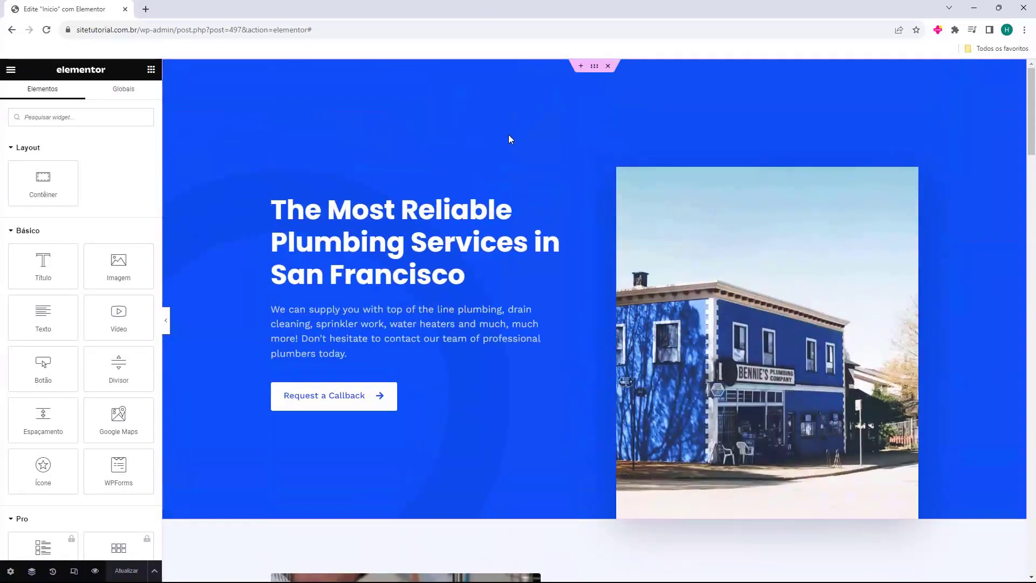
scroll(509, 138, "down", 20)
scroll(482, 409, "up", 20)
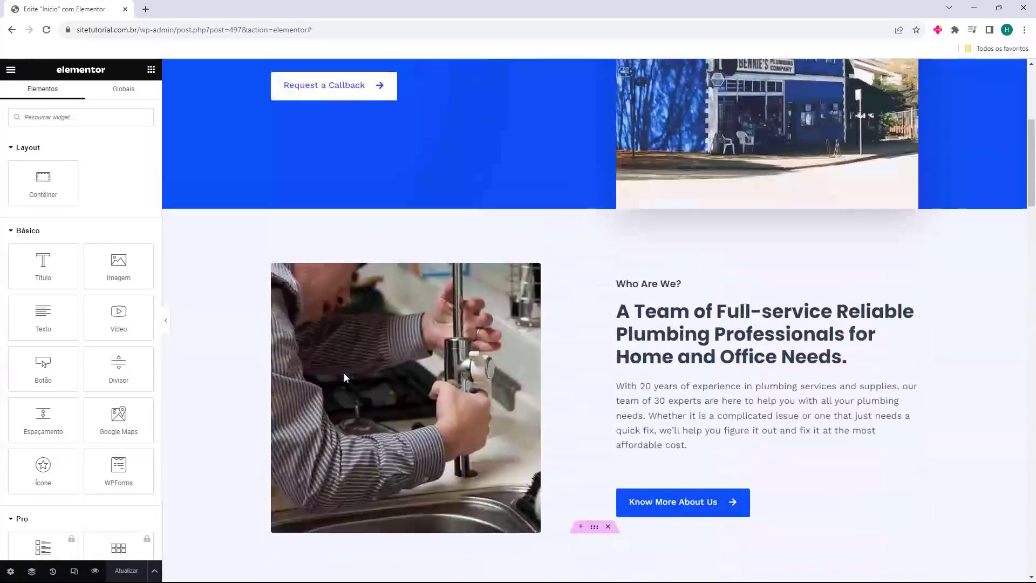
scroll(345, 376, "up", 5)
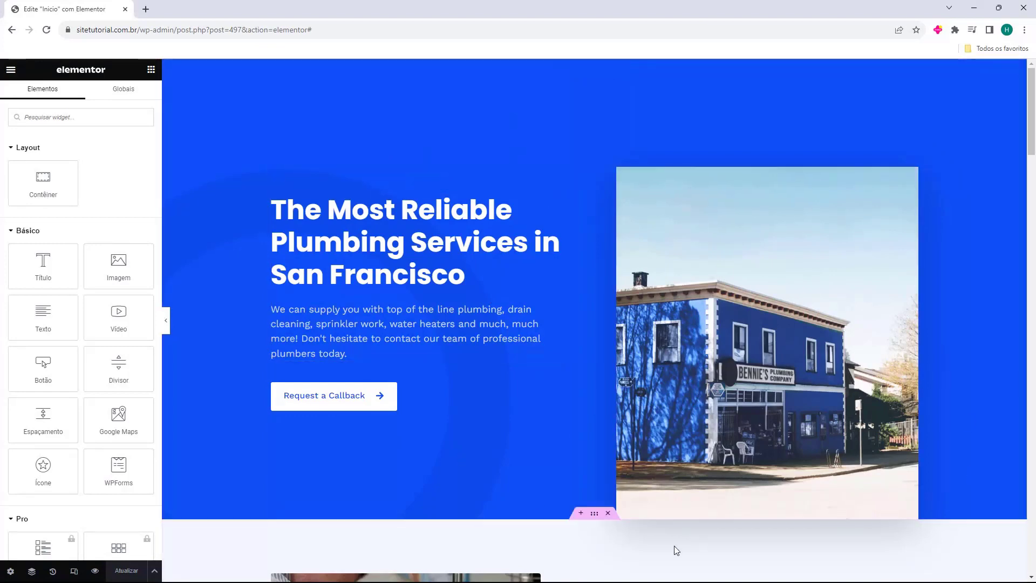
Inspect the editing options of the hero's text box, Request a Callback button and building image, and look over the sections below.
left_click(428, 264)
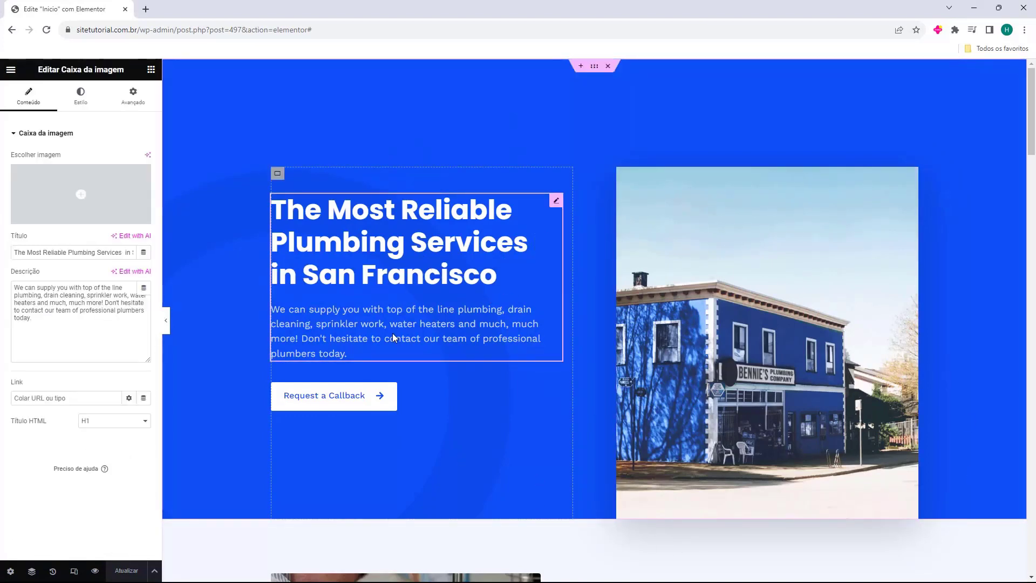
left_click(389, 398)
left_click(717, 327)
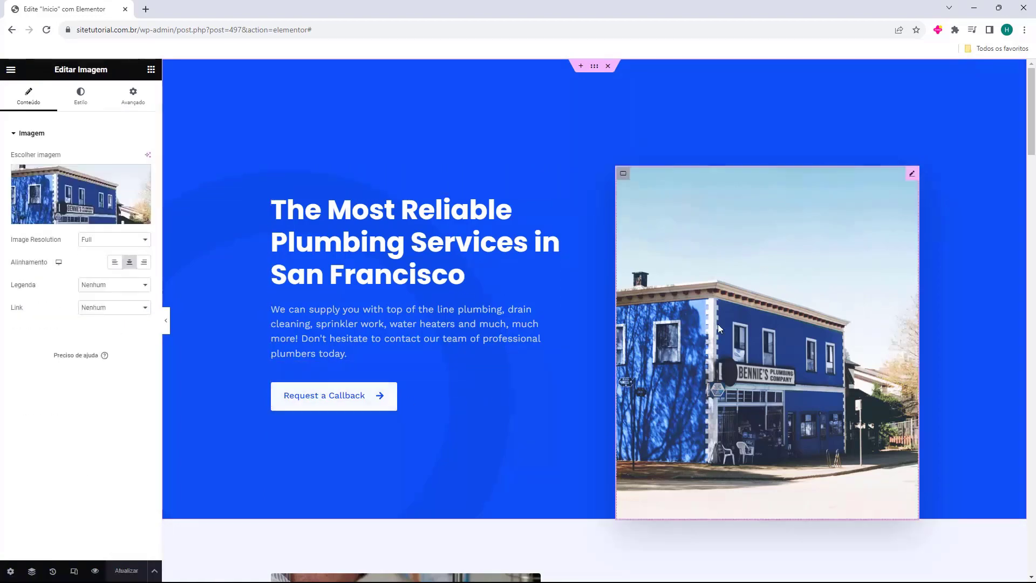
scroll(517, 267, "down", 6)
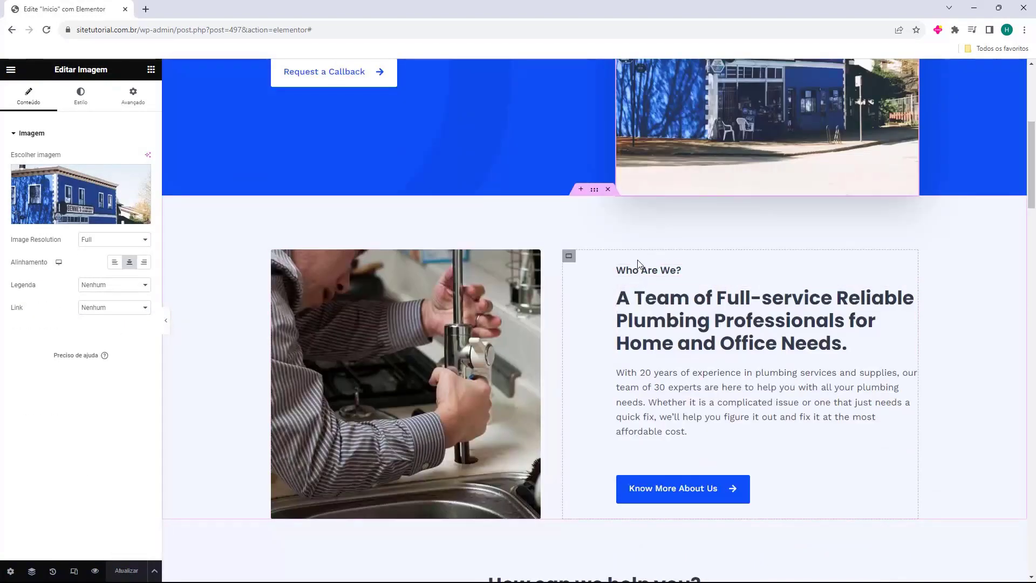
scroll(589, 324, "down", 15)
scroll(404, 282, "down", 8)
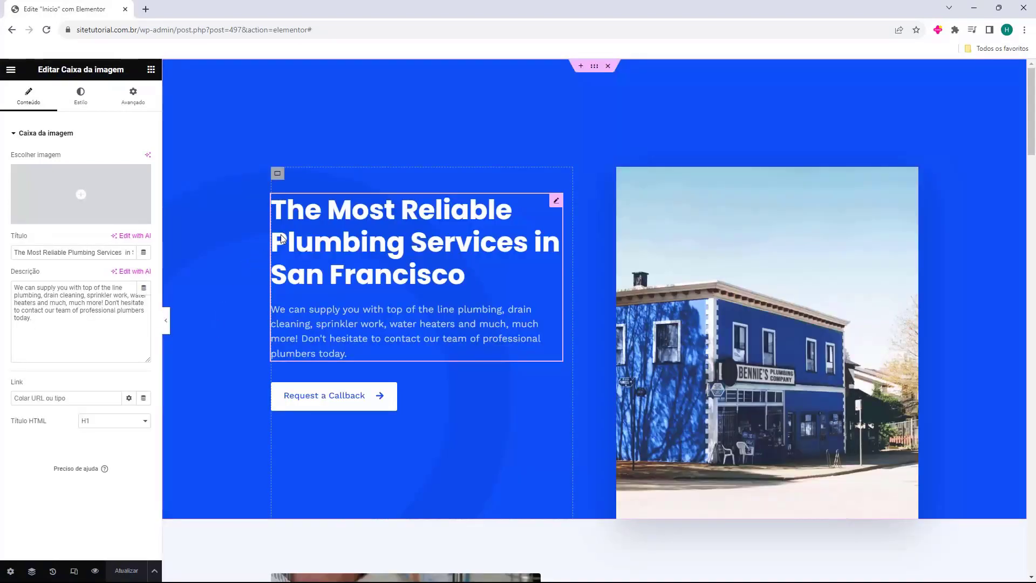
Replace the hero heading with "Os serviços de encanamento mais confiáveis em São Paulo".
left_click(388, 235)
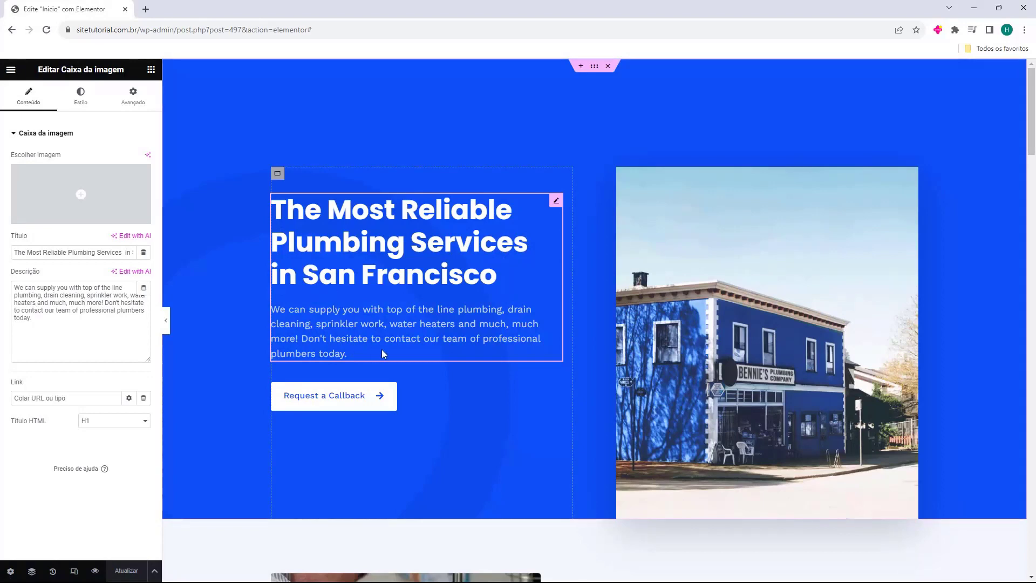
triple_click(77, 253)
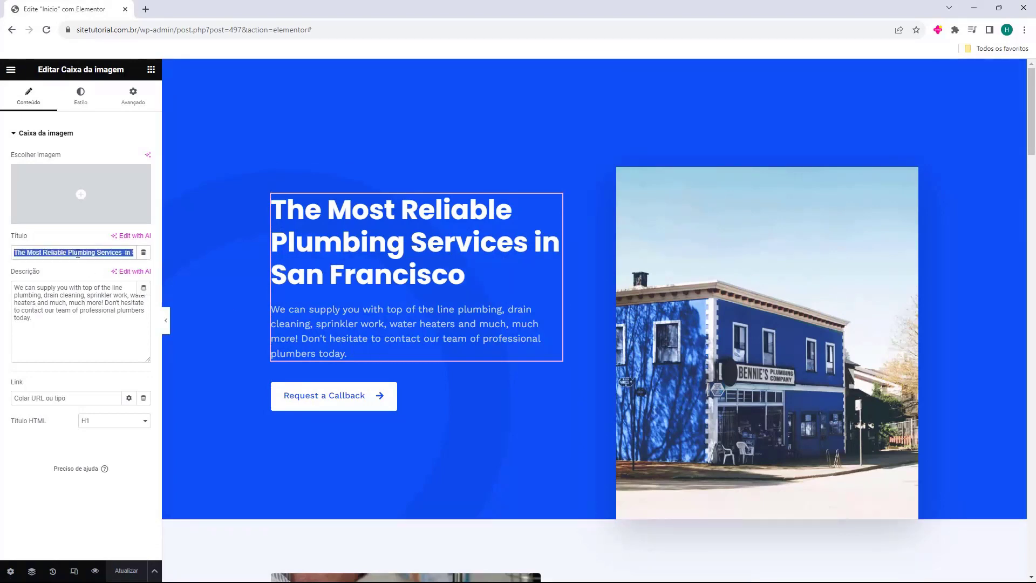
left_click(325, 225)
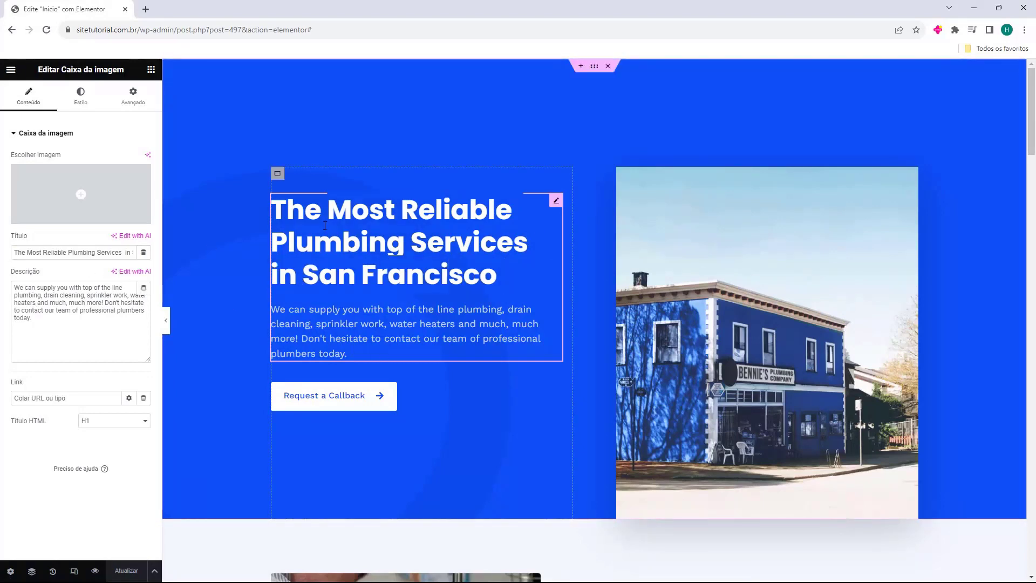
key("ctrl+z")
key("ctrl+shift+z")
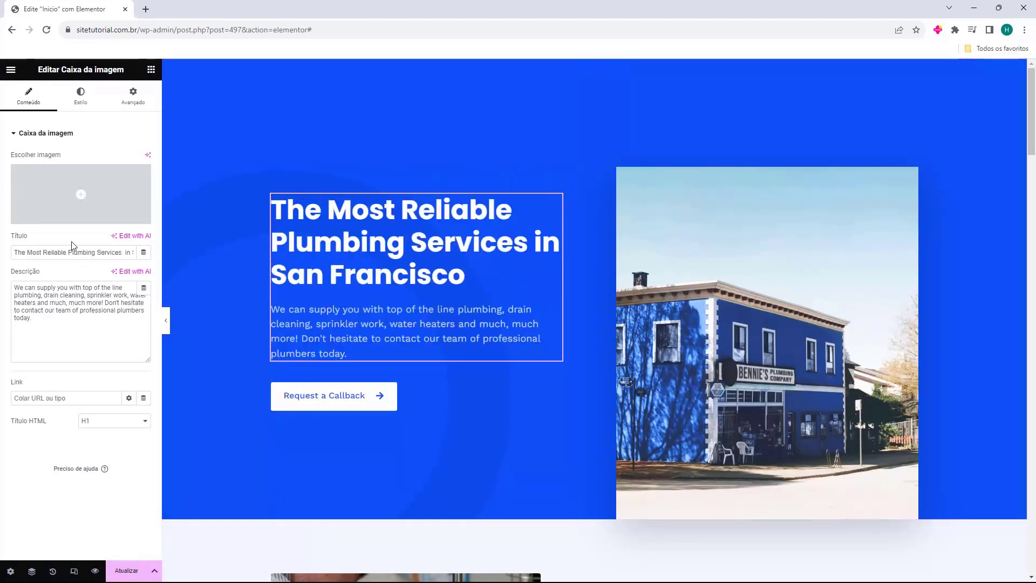
triple_click(32, 251)
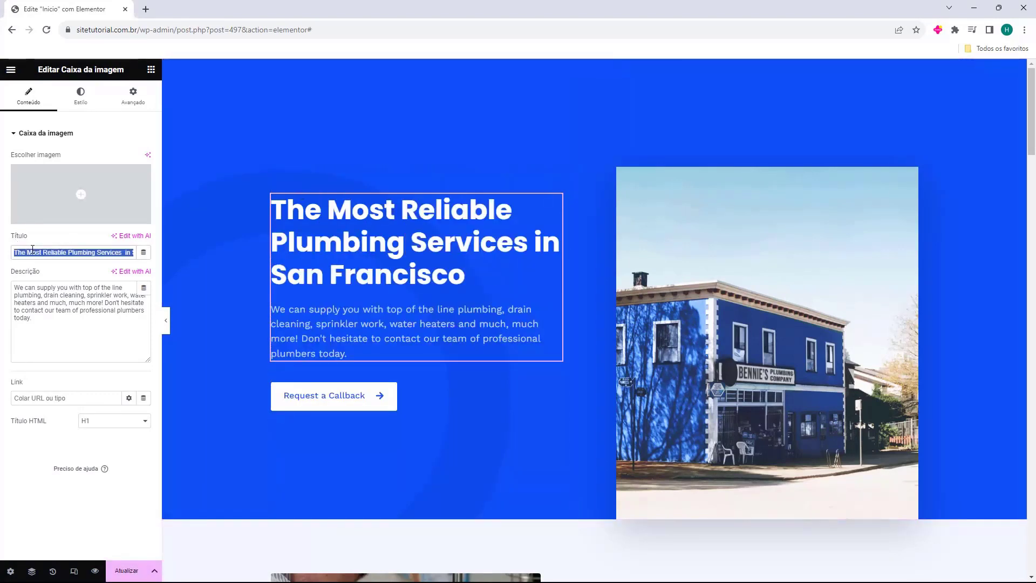
key("BackSpace")
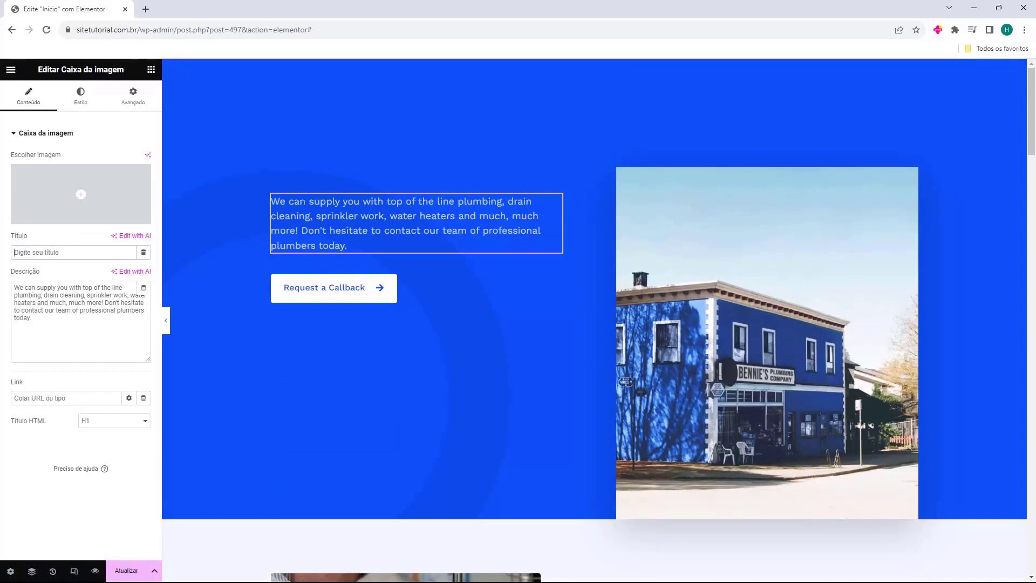
left_click(49, 252)
type("Os serviços de encanamento mais confiáveis em São Paulo")
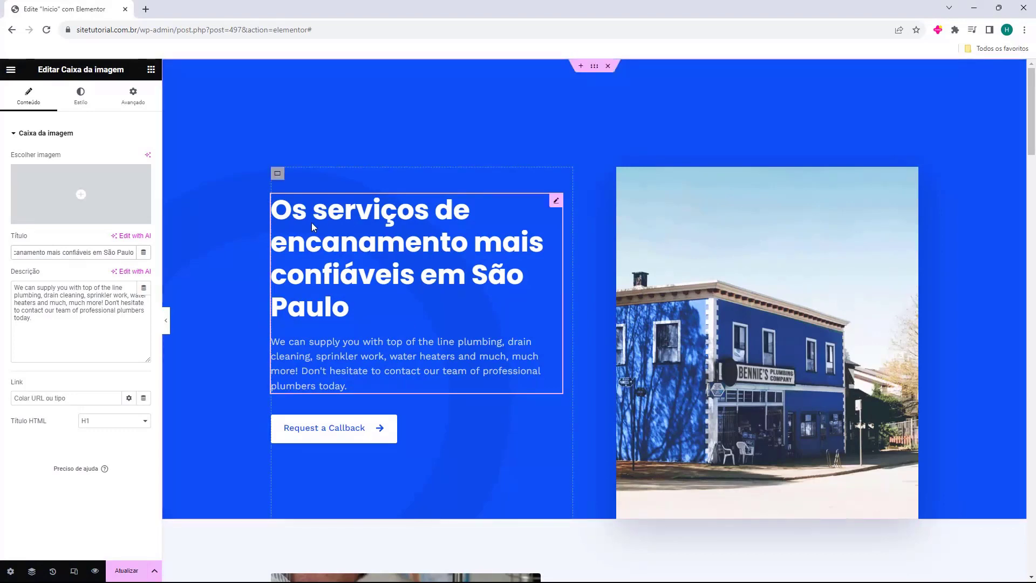
Replace the hero description with its Portuguese translation beginning "Podemos fornecer a você encanamento de primeira linha, limpeza de ralos, sprinklers, aquecedores de água".
triple_click(34, 303)
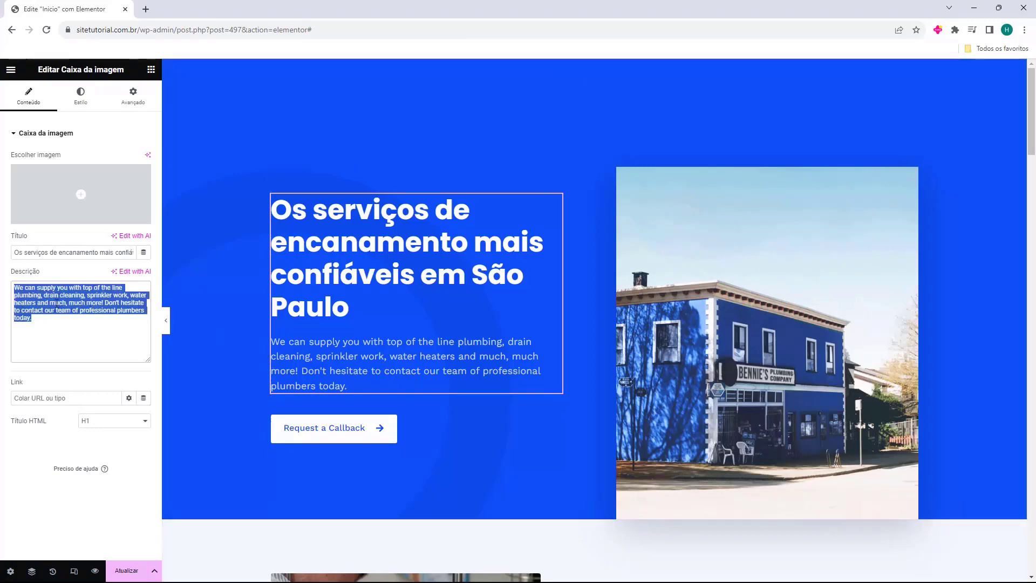
key("BackSpace")
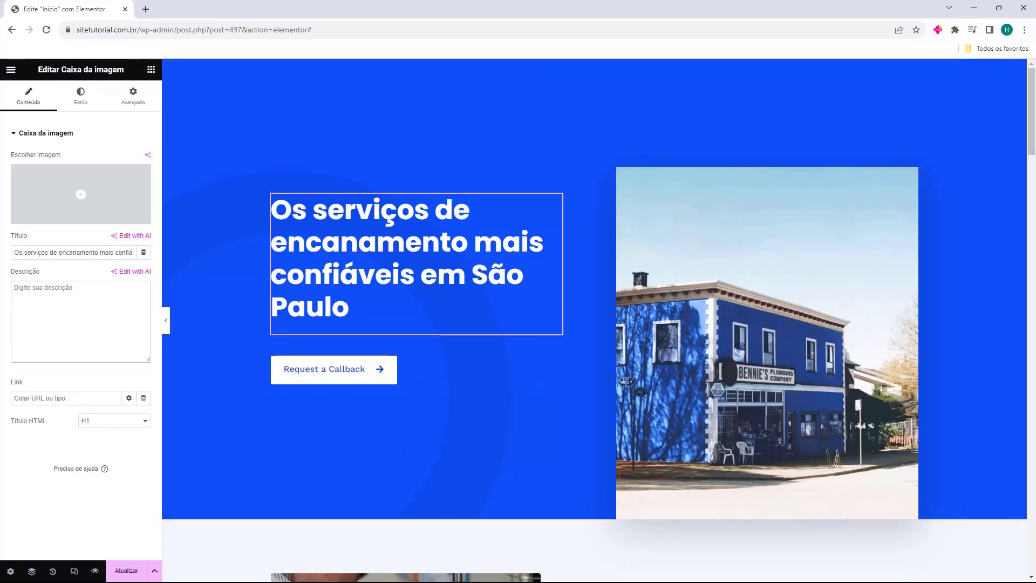
key("ctrl+z")
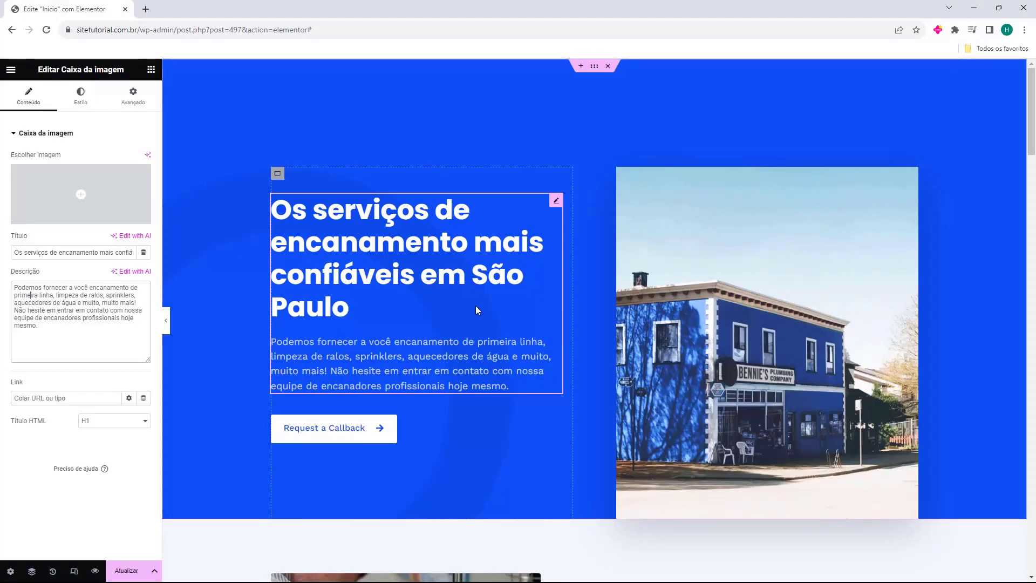
Inspect the editing options of the "Who Are We?" title and the heading and paragraph beneath it, and return to the hero.
scroll(389, 254, "down", 4)
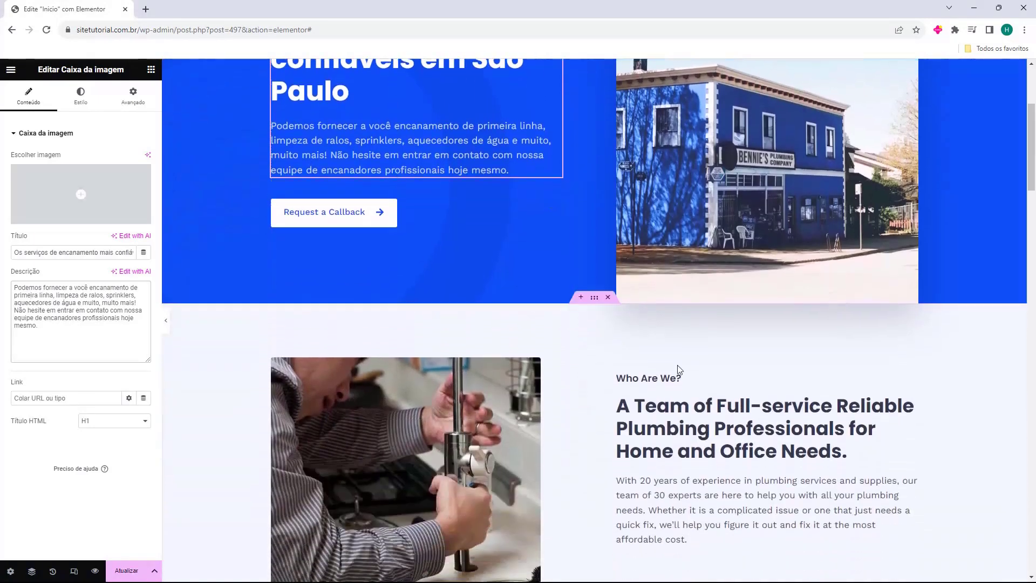
left_click(695, 406)
left_click(651, 381)
left_click(659, 412)
left_click(659, 498)
left_click(651, 383)
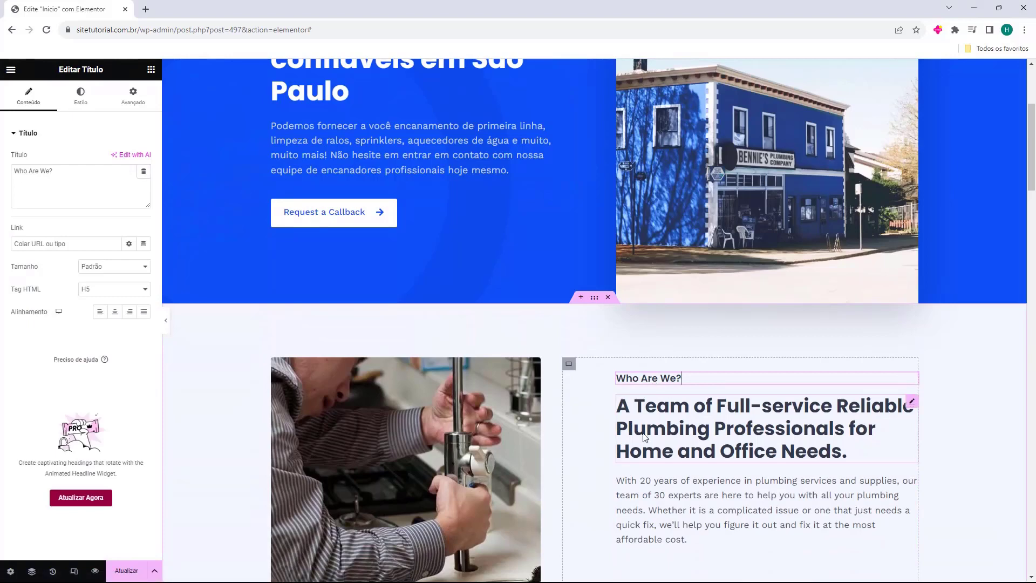
scroll(566, 378, "down", 2)
scroll(497, 336, "up", 6)
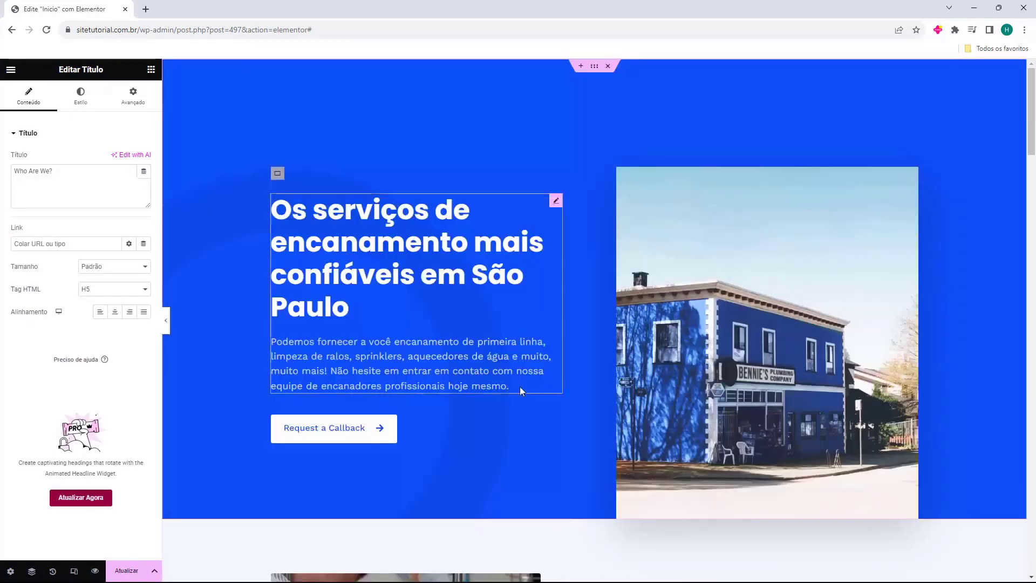
Examine the media library, free images and file upload options for the hero's building image, and close the chooser without replacing it.
left_click(722, 289)
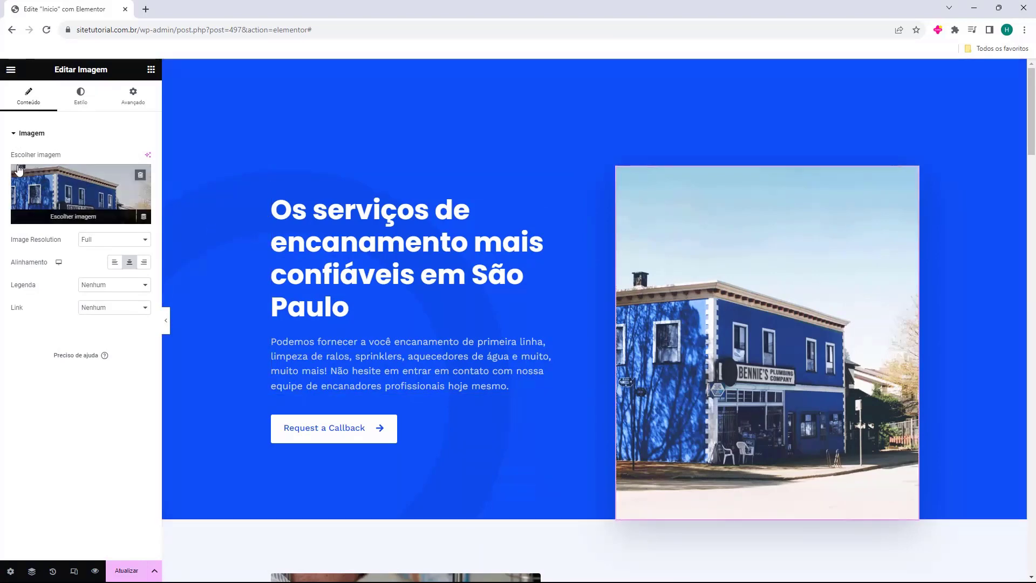
left_click(64, 183)
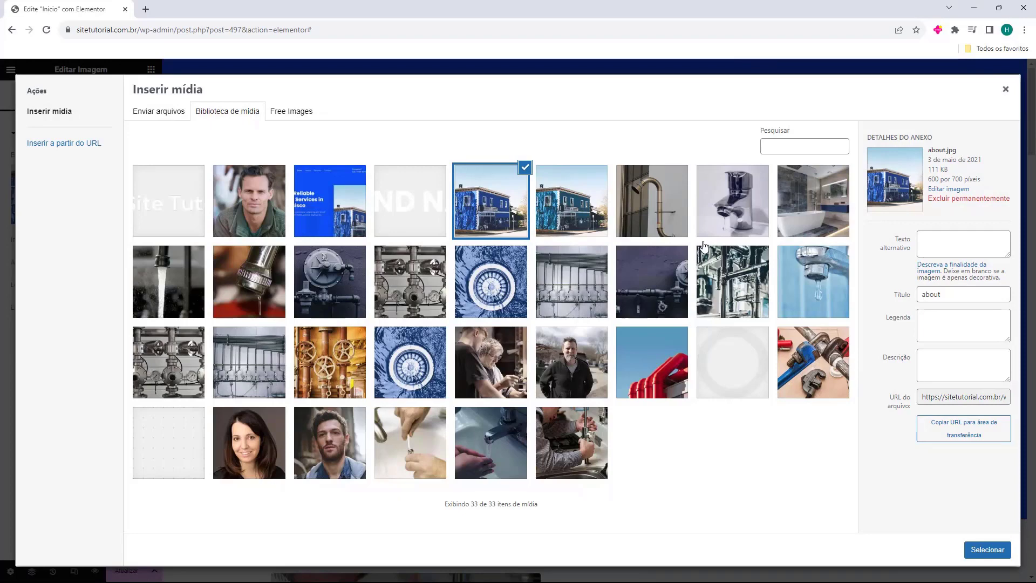
left_click(172, 118)
left_click(274, 113)
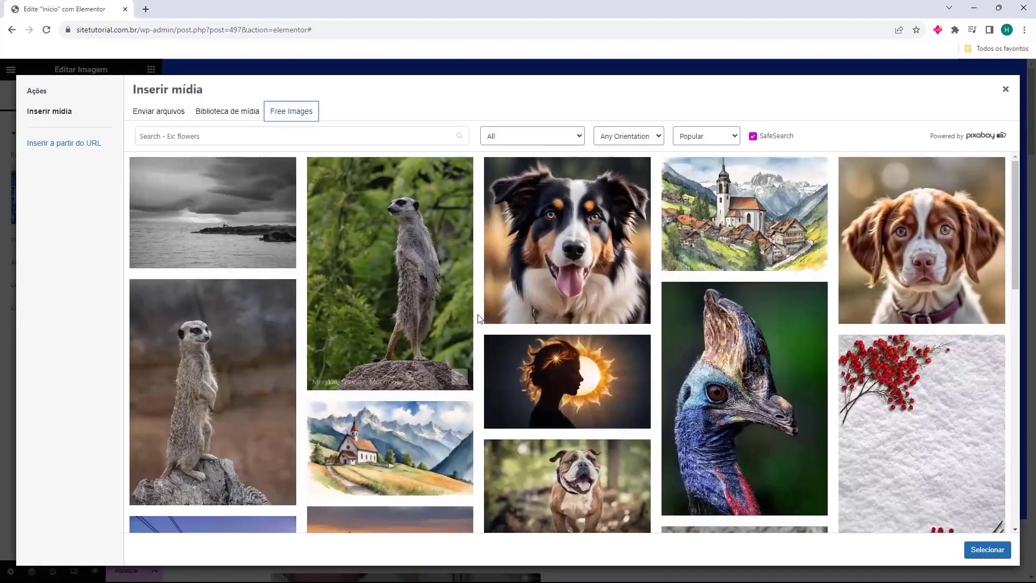
scroll(424, 349, "down", 10)
scroll(425, 349, "up", 10)
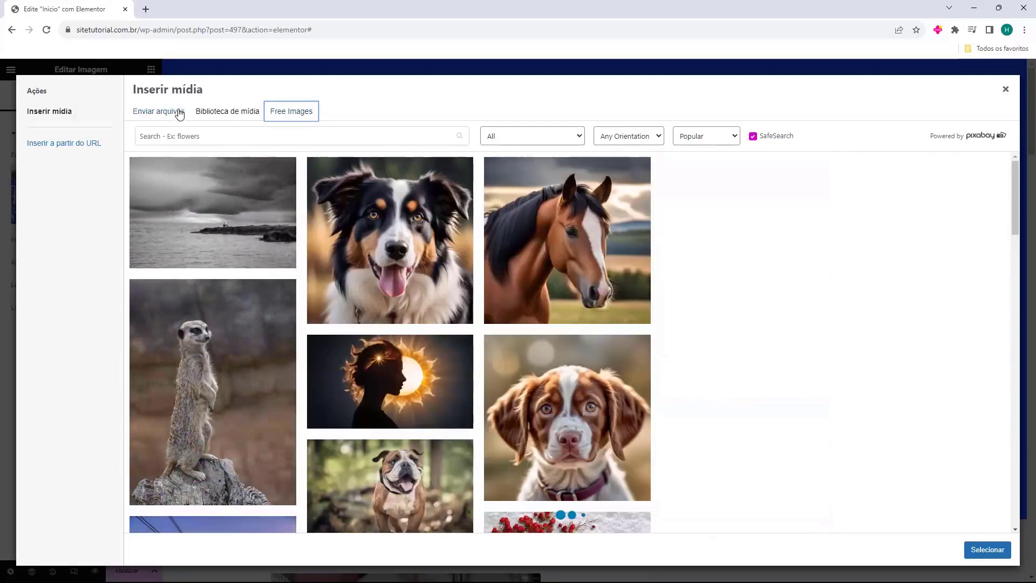
left_click(157, 113)
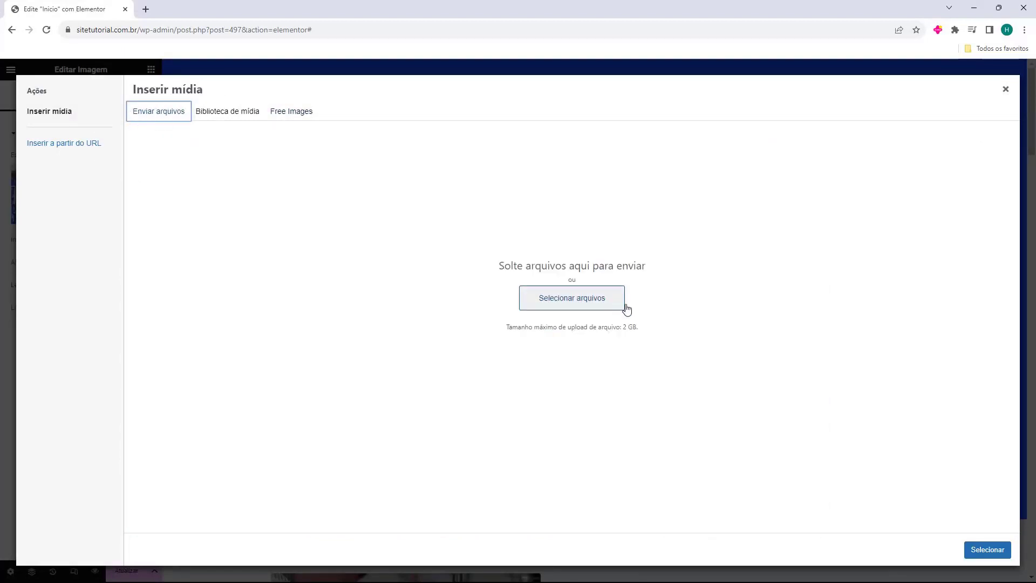
left_click(1005, 93)
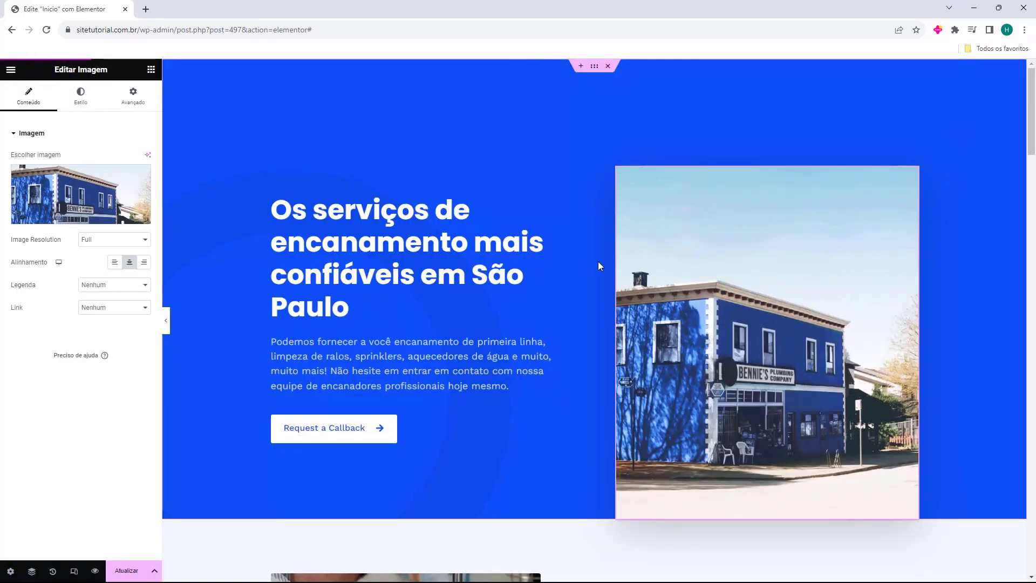
Look over the Inicio page's sections from the hero to the customer reviews heading, and return to the services cards.
scroll(593, 265, "down", 5)
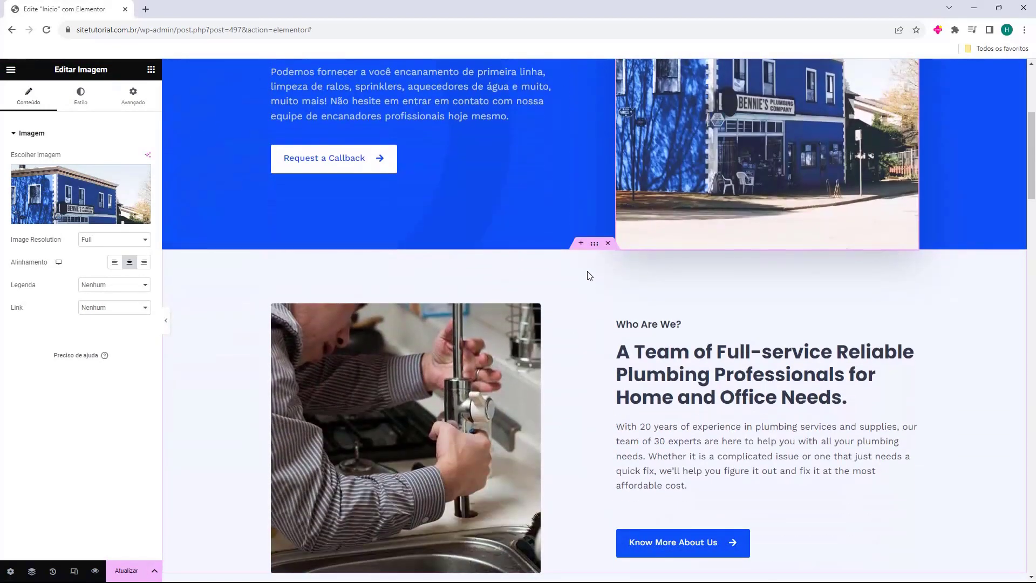
scroll(572, 275, "down", 1)
scroll(563, 273, "down", 6)
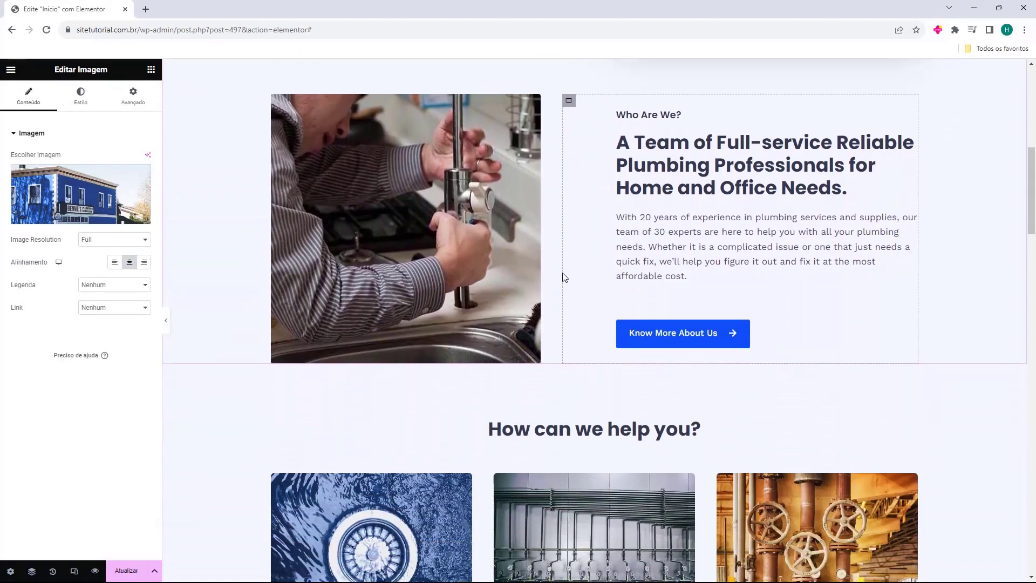
scroll(493, 257, "down", 15)
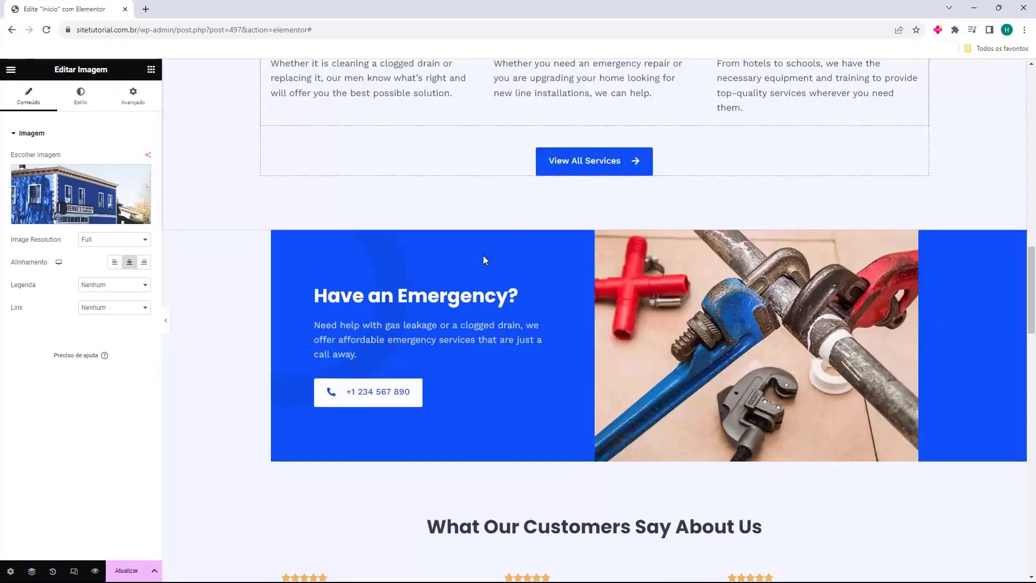
scroll(483, 260, "up", 15)
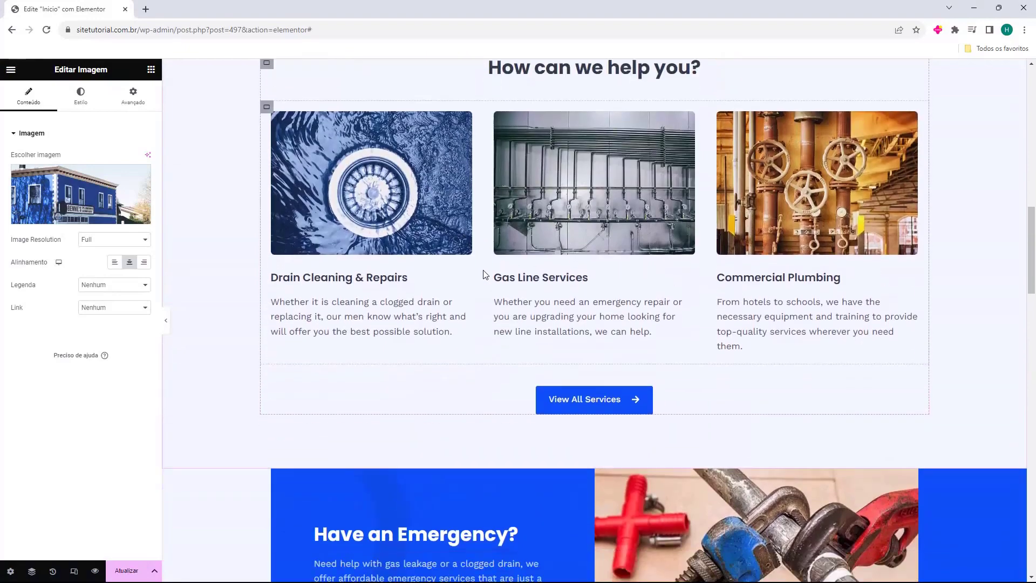
scroll(485, 273, "down", 3)
scroll(375, 273, "up", 2)
Inspect the editing options of the Drain Cleaning & Repairs card's title and text, and look back over the page to the hero.
left_click(375, 273)
scroll(376, 291, "up", 1)
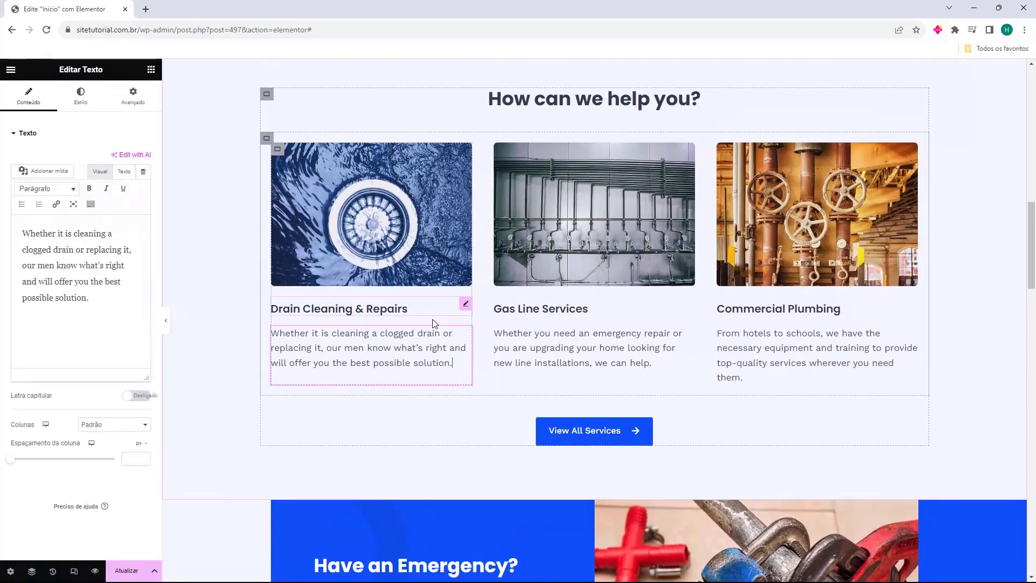
left_click(426, 306)
left_click(456, 359)
scroll(415, 309, "up", 2)
scroll(457, 321, "up", 8)
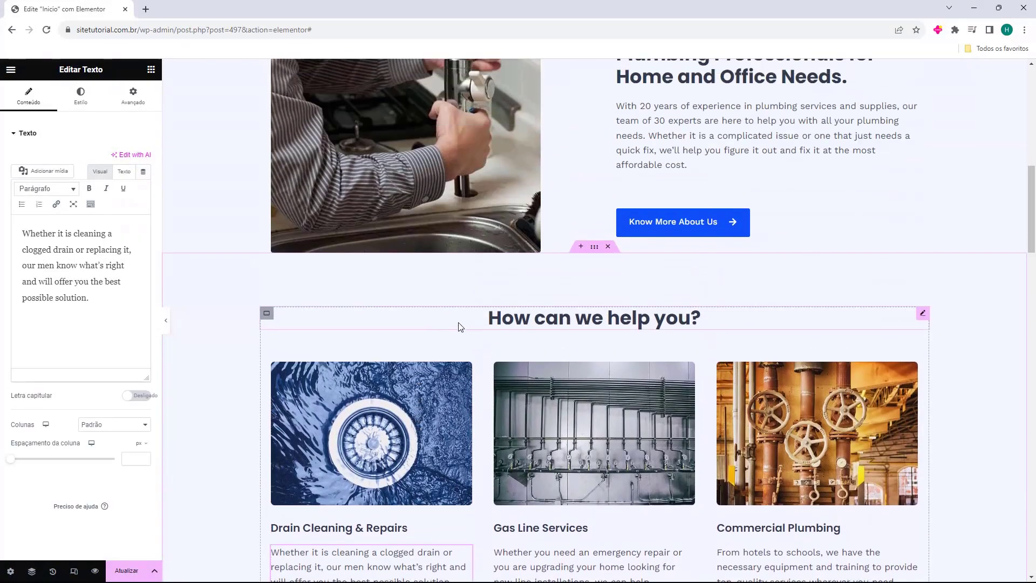
scroll(442, 313, "up", 2)
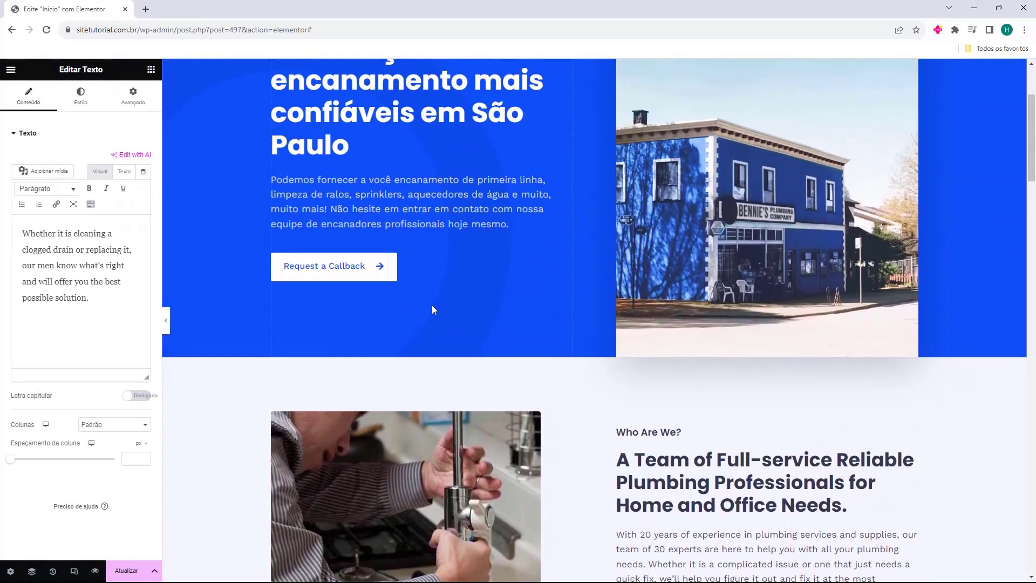
scroll(426, 297, "down", 10)
scroll(421, 283, "up", 4)
scroll(421, 283, "up", 9)
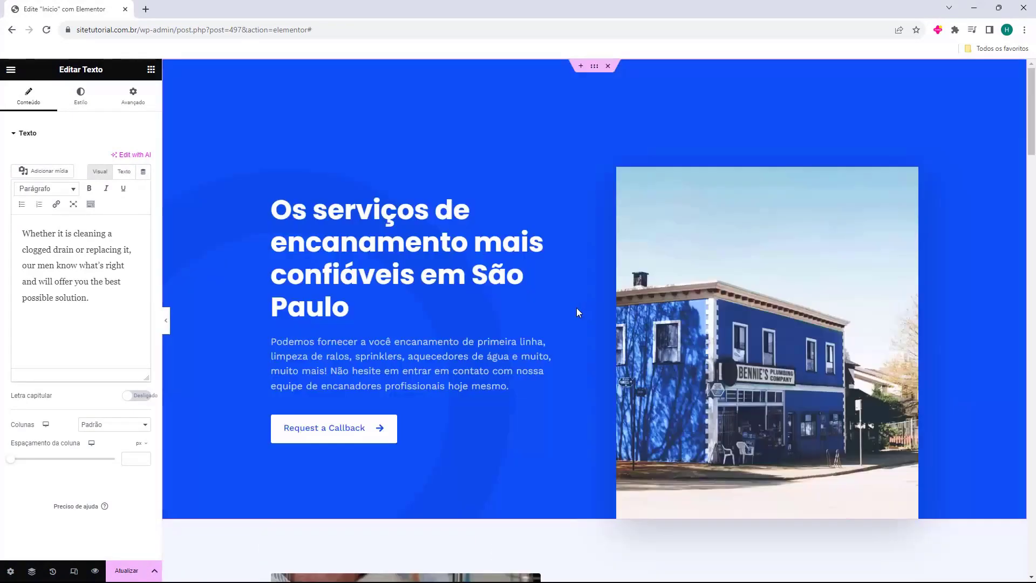
Add a title widget, an image widget and a button widget below the hero's Request a Callback button.
left_click(151, 70)
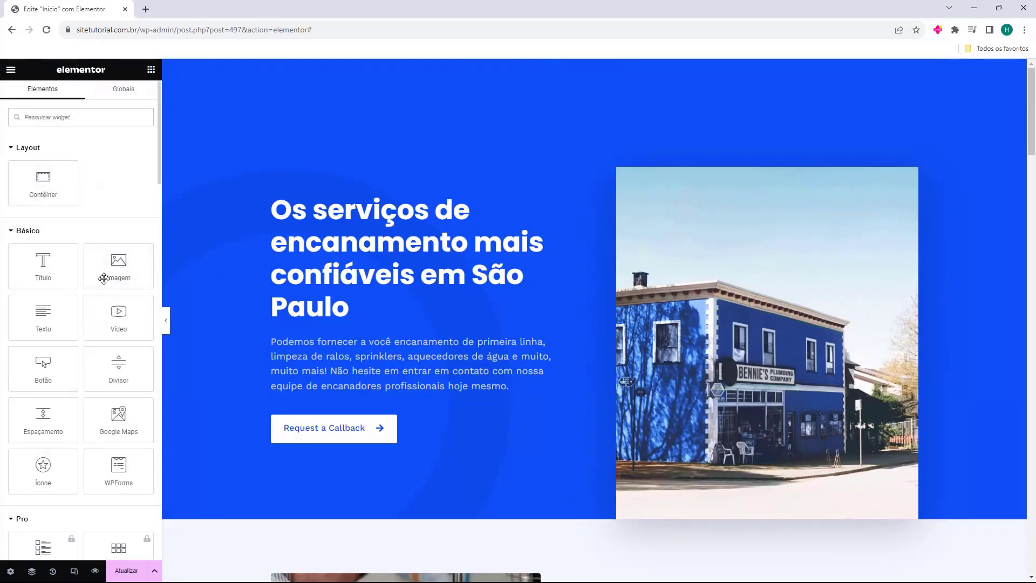
left_click_drag(36, 268, 291, 446)
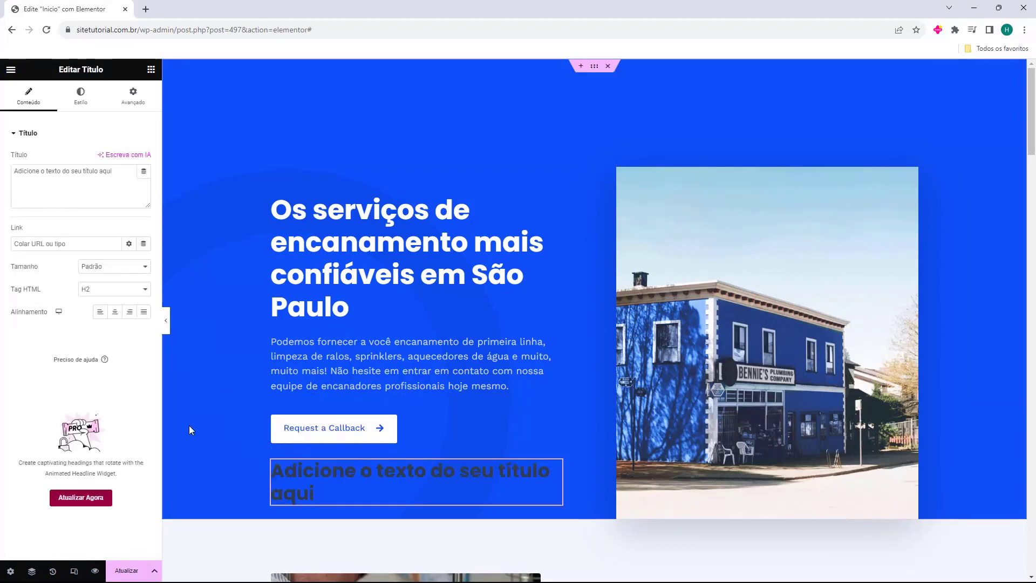
left_click(151, 70)
left_click_drag(116, 266, 331, 499)
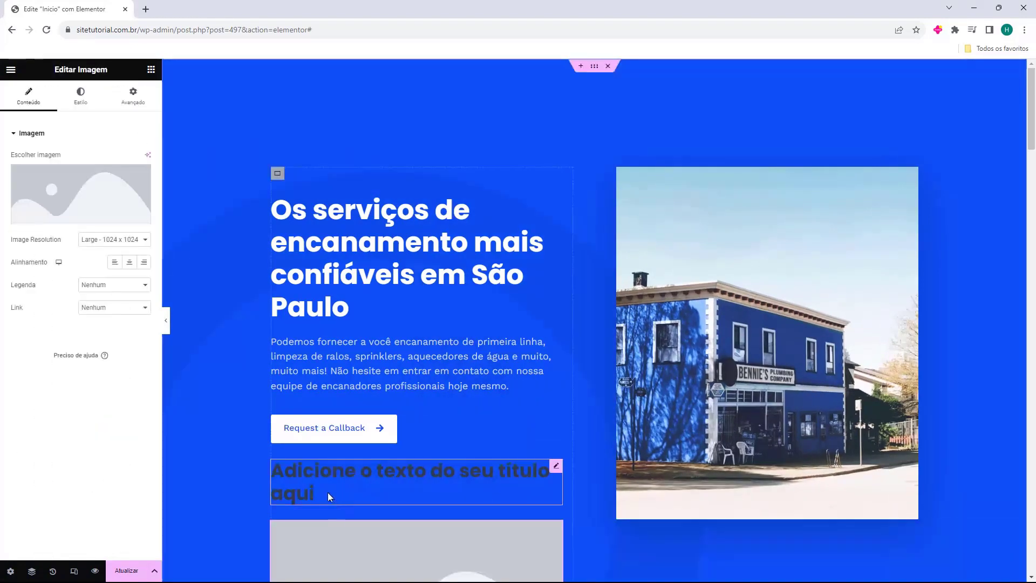
scroll(300, 411, "down", 5)
left_click(151, 70)
left_click_drag(65, 382, 332, 440)
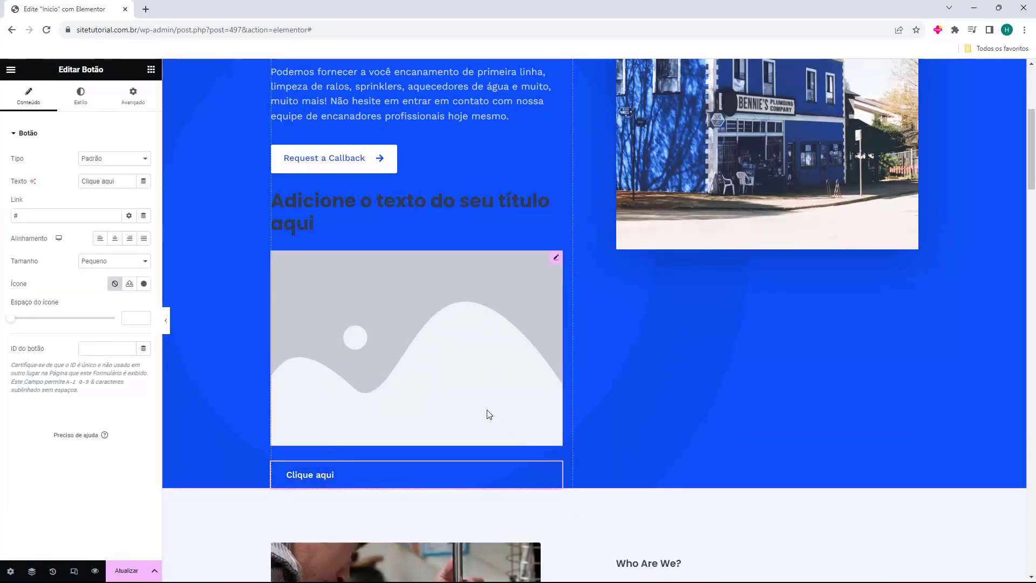
Delete the sample button, image and title widgets below the hero's Request a Callback button.
key("Delete")
left_click(463, 390)
key("Delete")
left_click(438, 217)
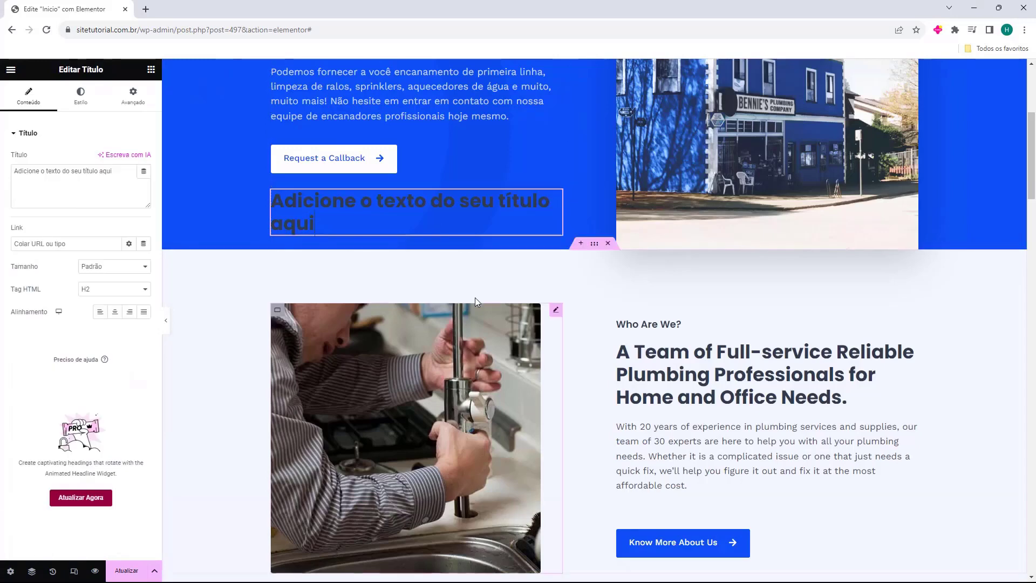
key("Delete")
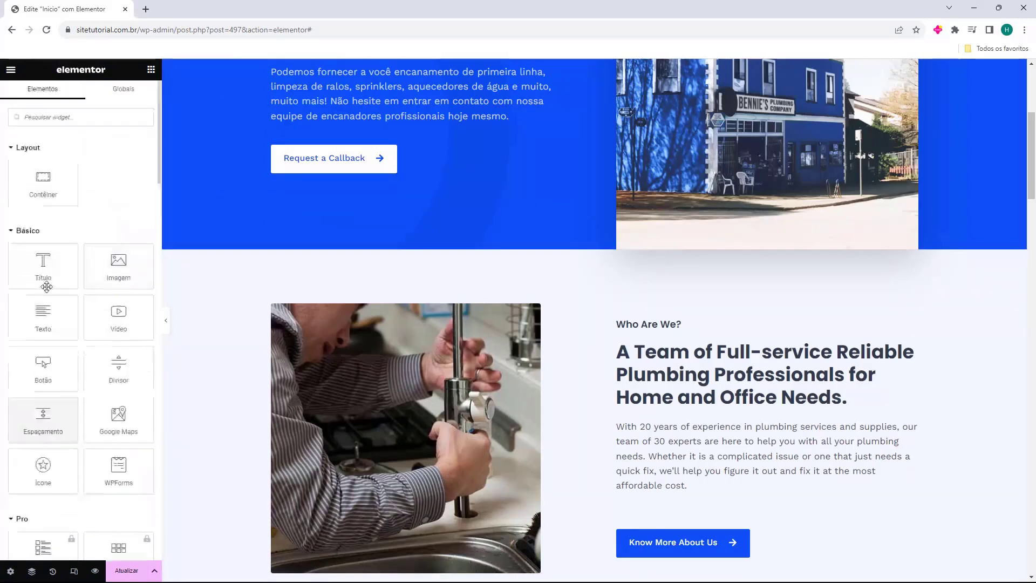
Collapse the Pro widget category, and look over the Geral widgets and the hero section.
scroll(81, 254, "down", 4)
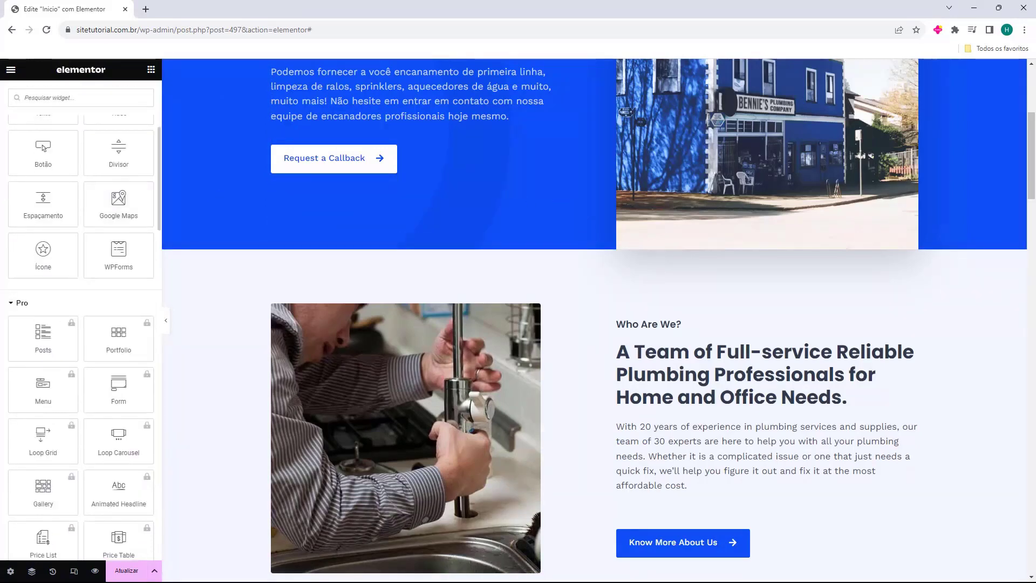
left_click(21, 302)
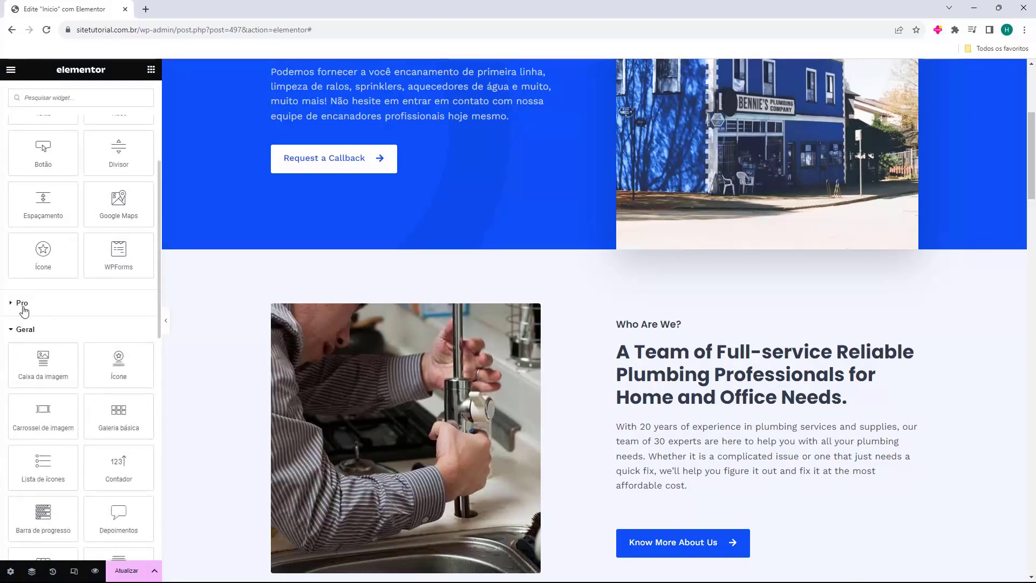
scroll(49, 297, "down", 2)
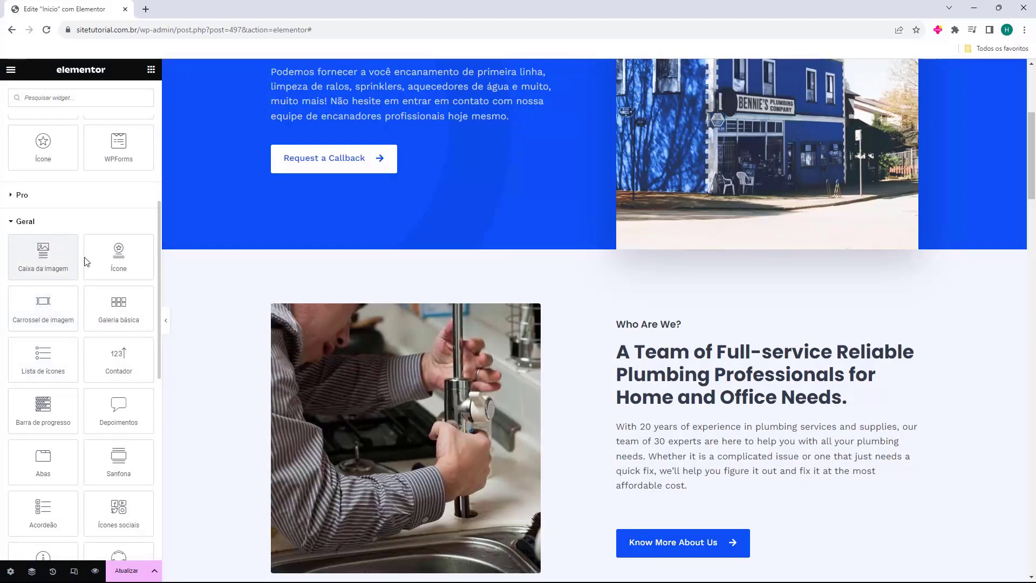
scroll(336, 263, "up", 4)
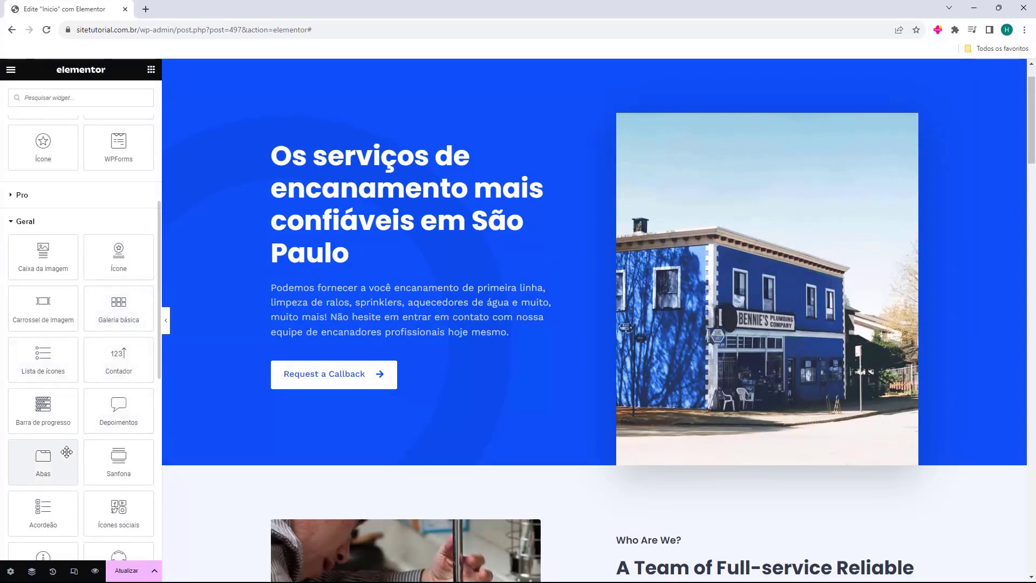
scroll(105, 355, "down", 7)
scroll(107, 356, "up", 11)
scroll(107, 356, "up", 2)
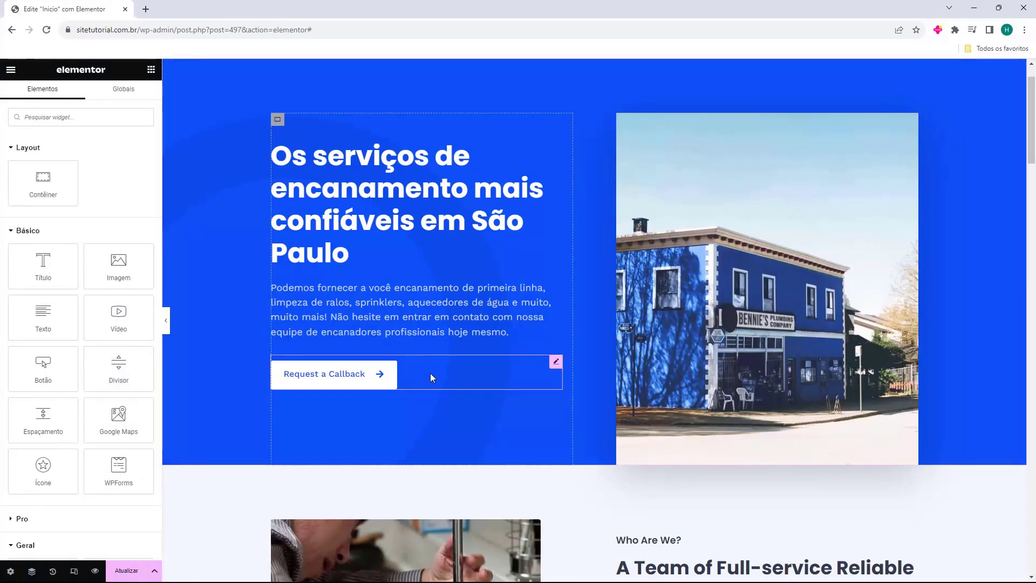
scroll(429, 374, "down", 1)
scroll(432, 366, "up", 2)
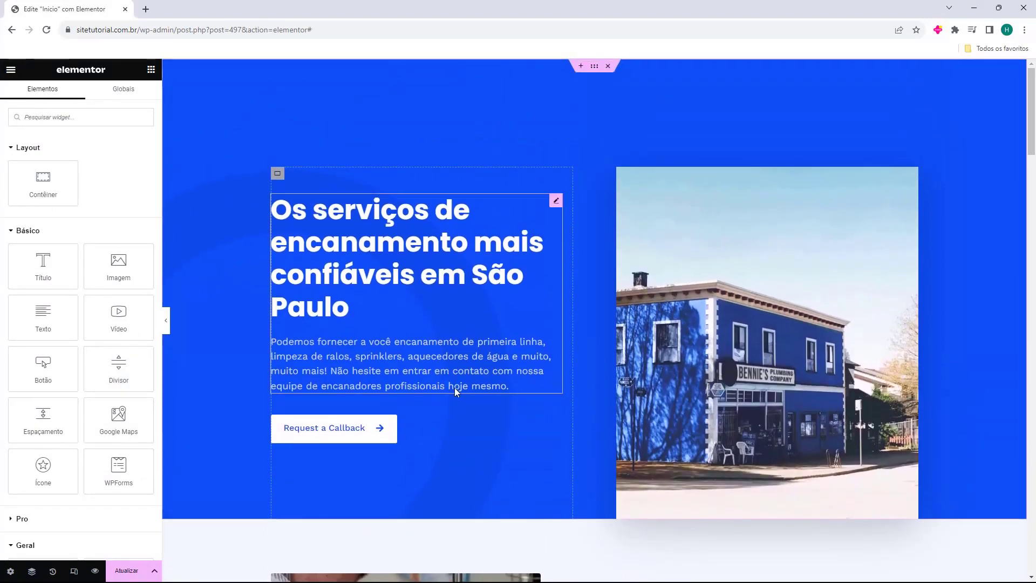
Inspect the editing options of the "How can we help you?" heading and the Drain Cleaning & Repairs image.
scroll(575, 245, "down", 15)
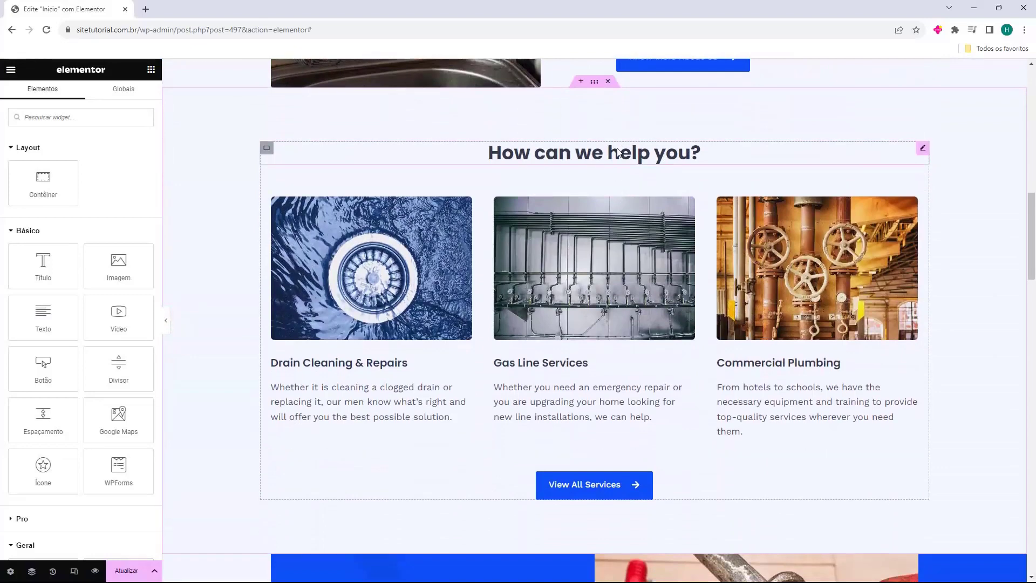
left_click(597, 160)
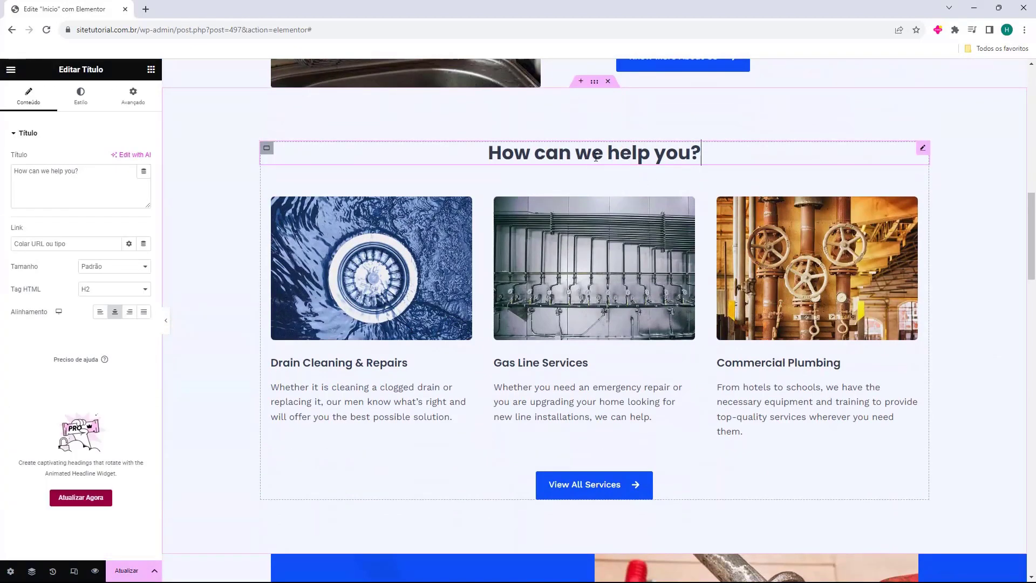
left_click(358, 268)
Change the text of the View All Services button below the services cards to "Veja todos os Serviços".
scroll(604, 329, "down", 3)
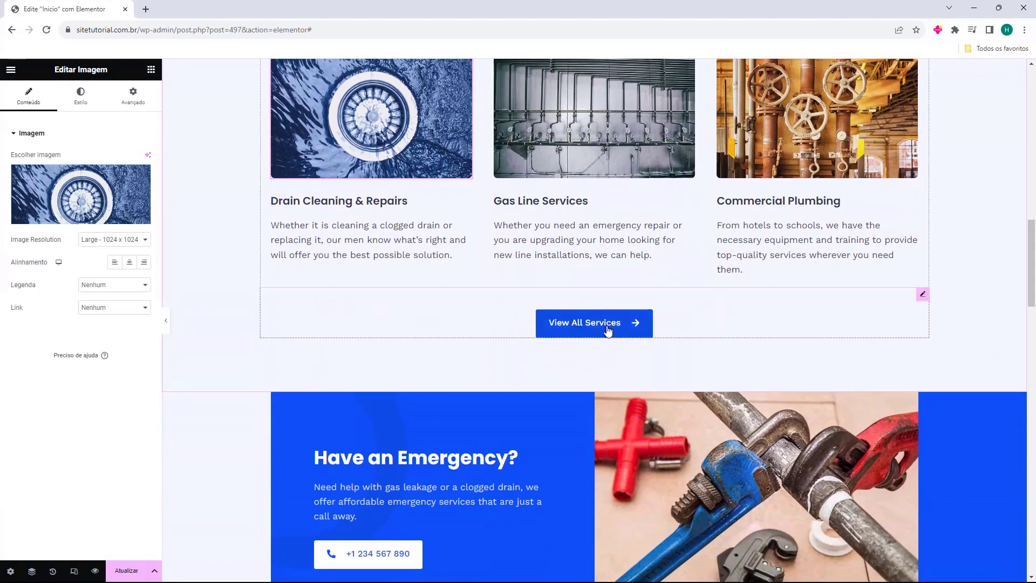
scroll(605, 329, "down", 2)
left_click(580, 225)
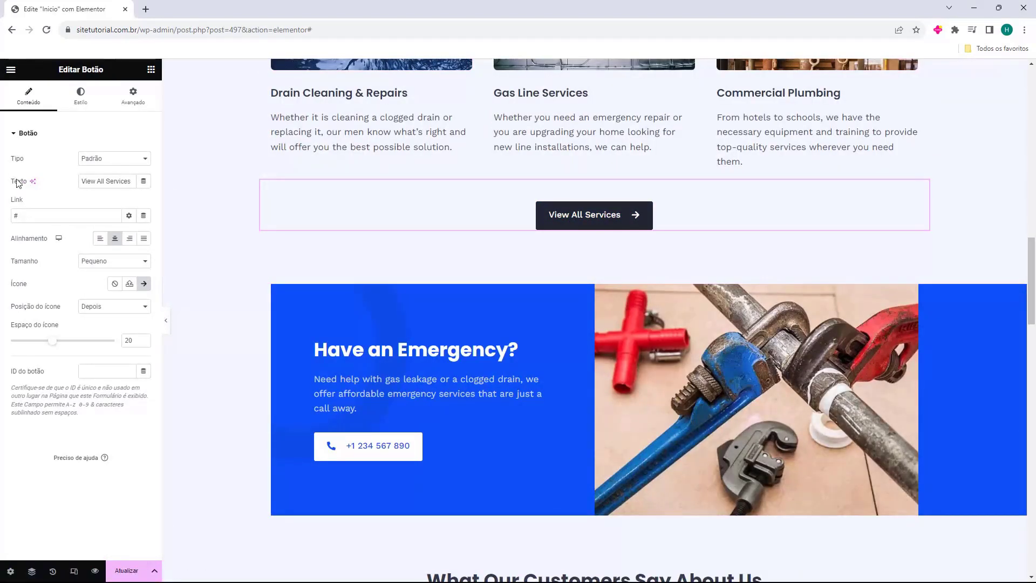
triple_click(101, 186)
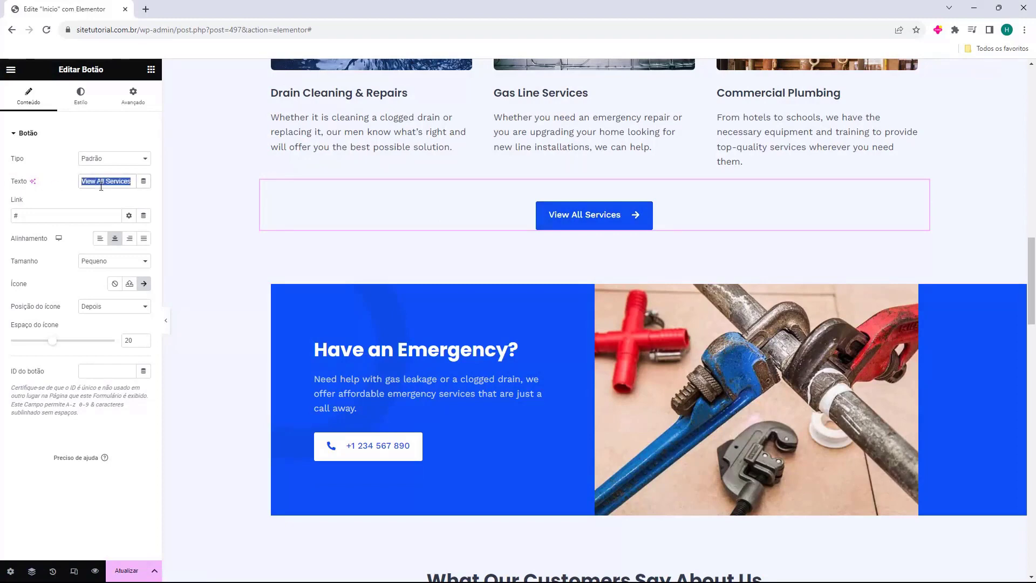
type("Veja todos os Serviços")
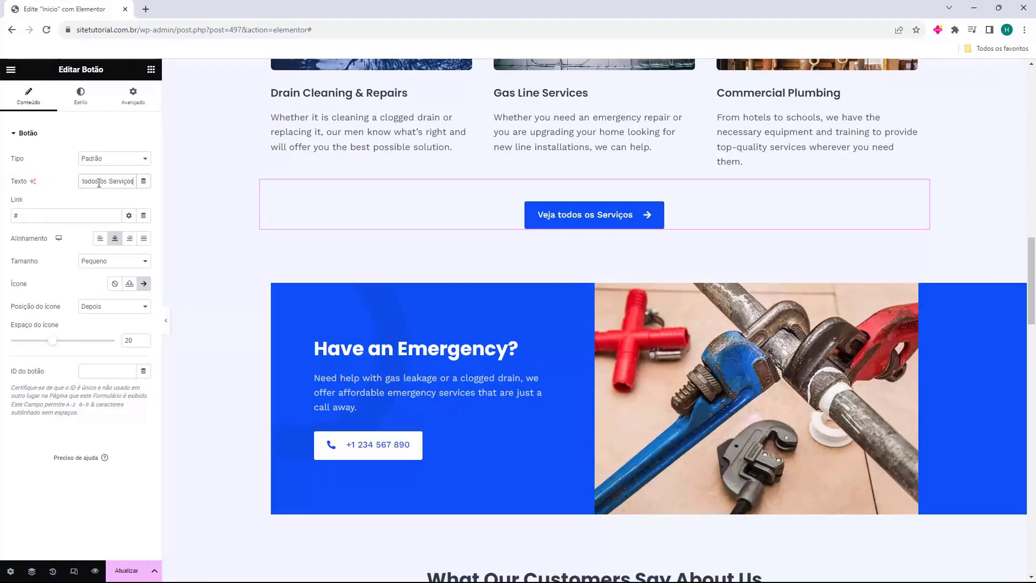
left_click_drag(91, 182, 160, 202)
left_click(64, 180)
Clear the link of the button below the services cards, and undo that change.
left_click(29, 217)
key("BackSpace")
left_click(37, 218)
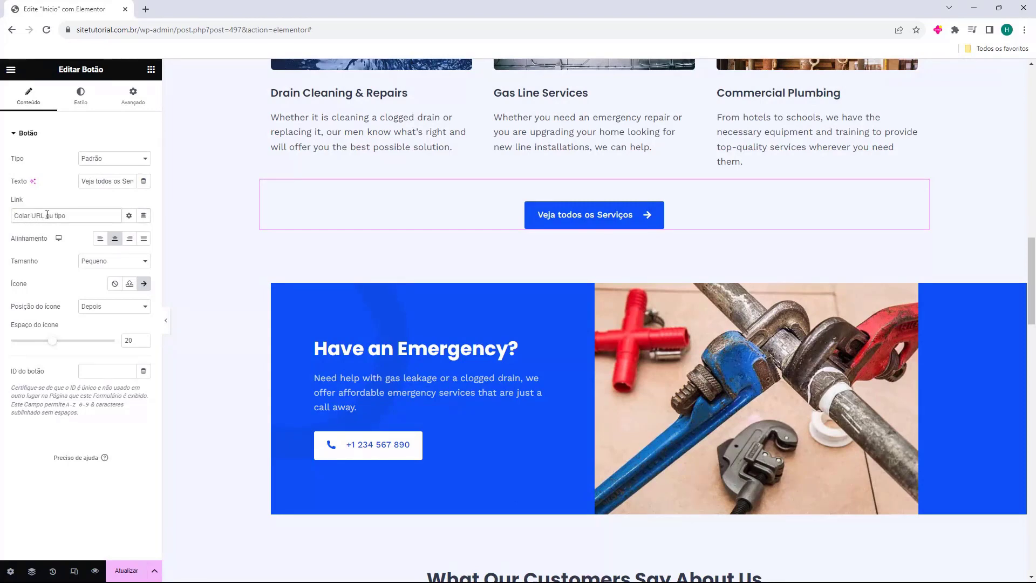
key("ctrl+z")
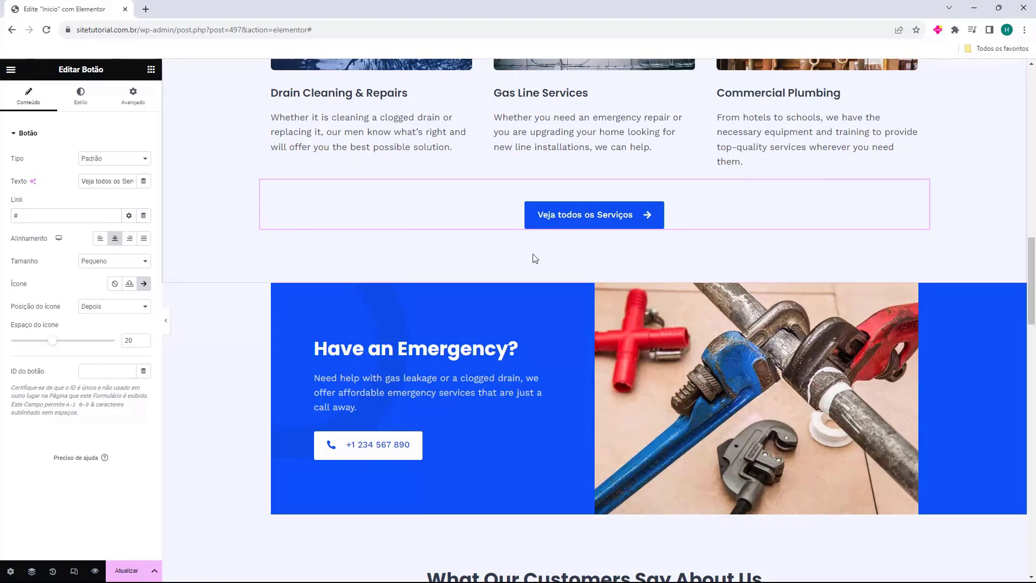
Inspect the editing options of the star ratings and testimonials in the customer reviews section.
scroll(535, 259, "down", 6)
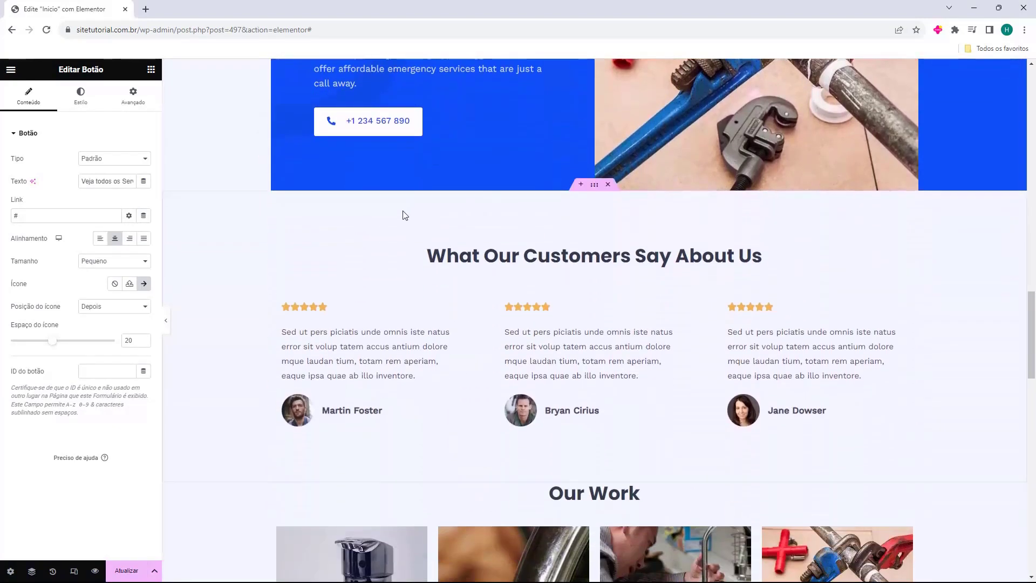
scroll(402, 216, "down", 3)
scroll(383, 221, "up", 1)
left_click(318, 219)
left_click(316, 205)
left_click(346, 238)
left_click(638, 268)
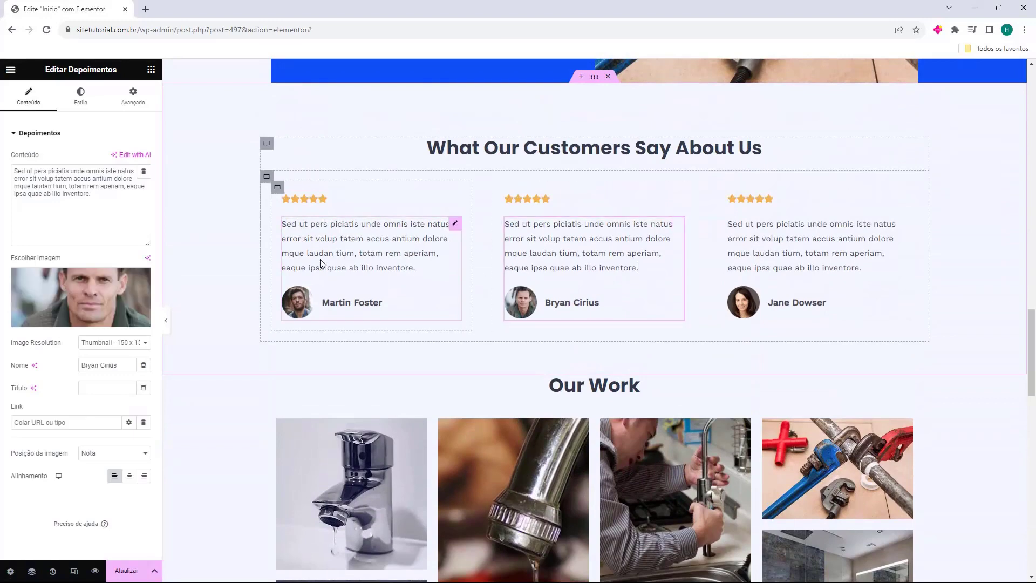
scroll(342, 241, "down", 4)
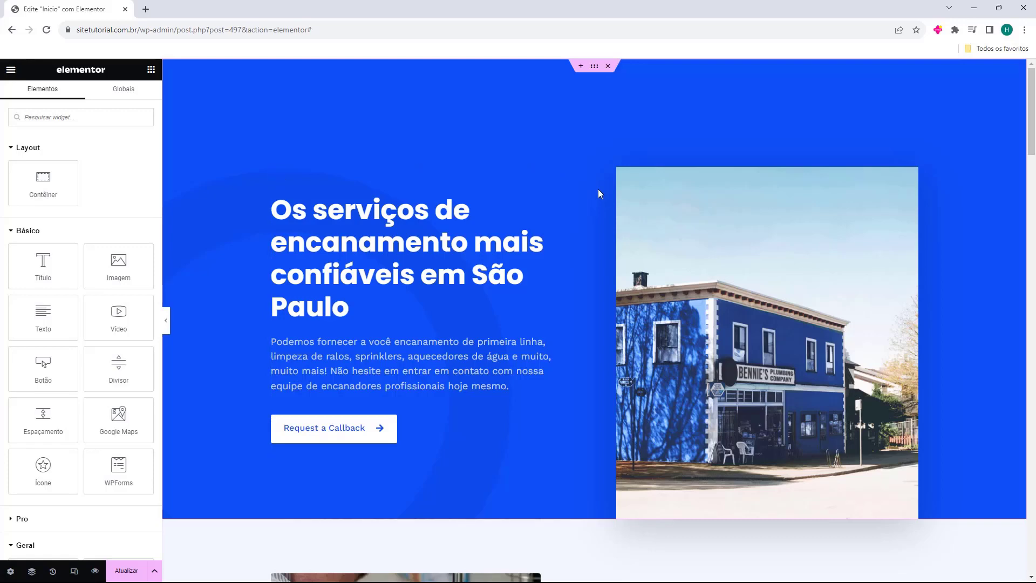
Look over the whole Inicio page from the hero to the footer, and update the page to save its changes.
scroll(600, 192, "down", 6)
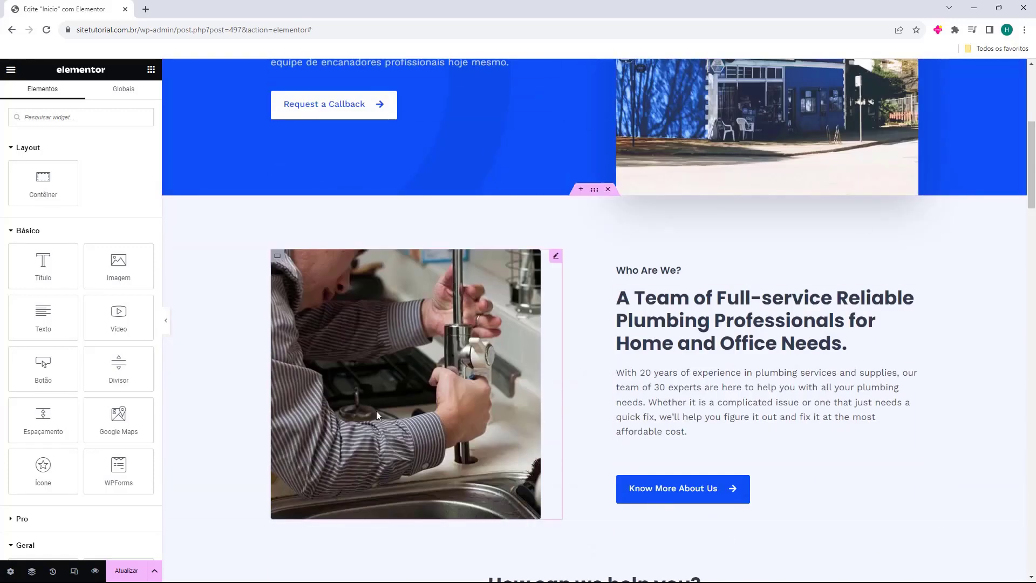
scroll(601, 306, "up", 6)
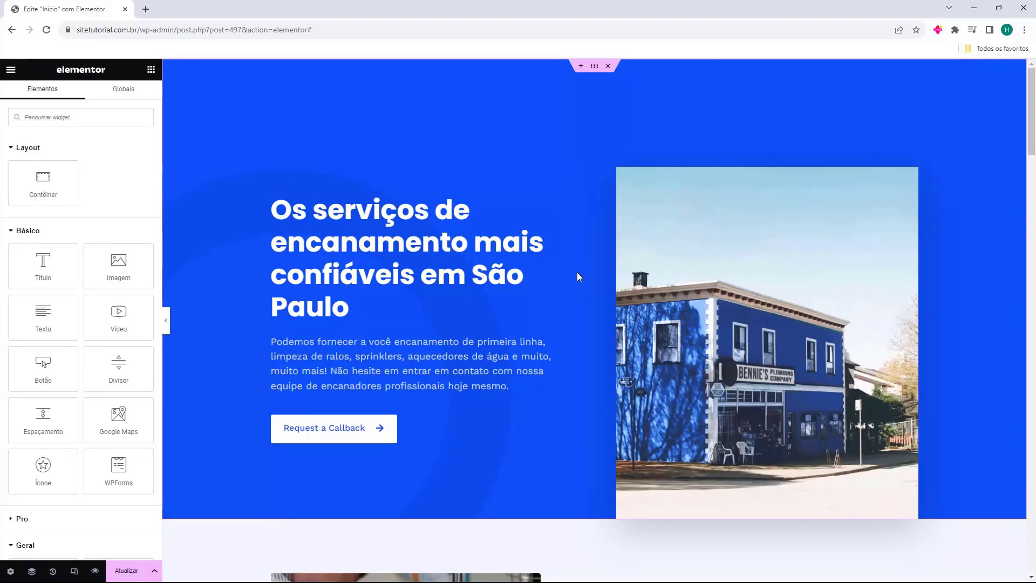
scroll(578, 277, "down", 20)
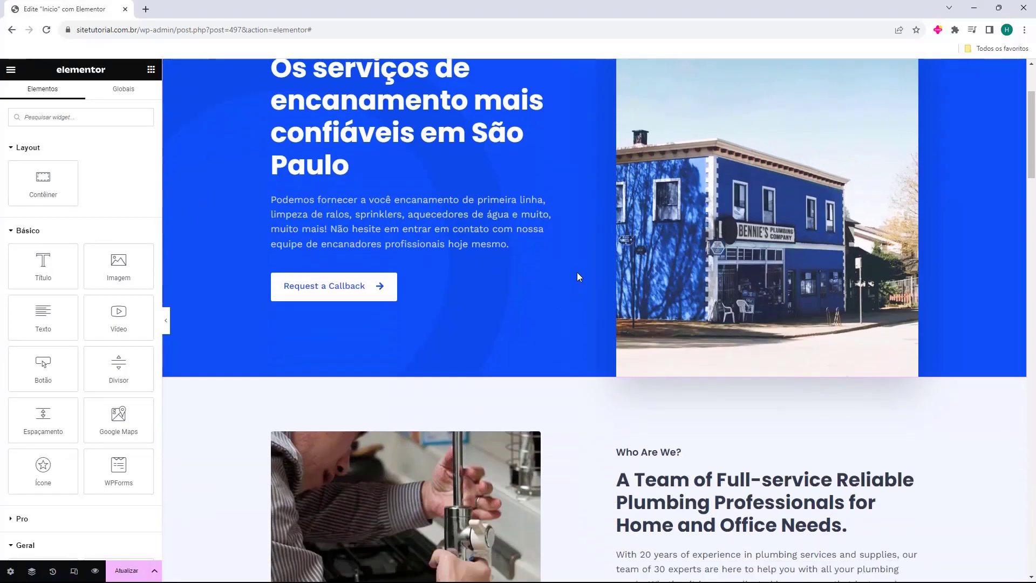
scroll(548, 463, "down", 20)
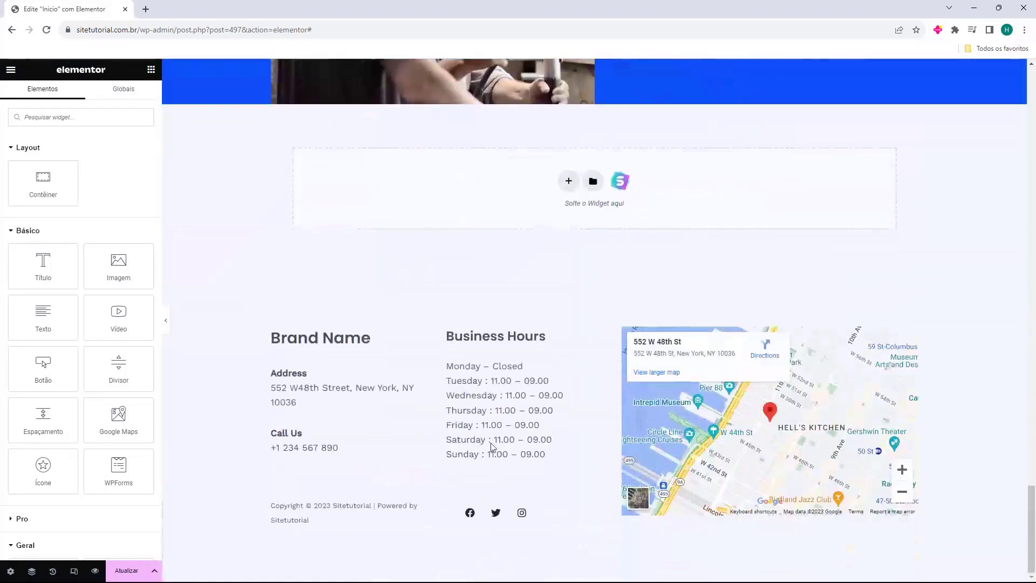
scroll(550, 458, "up", 19)
scroll(629, 443, "up", 20)
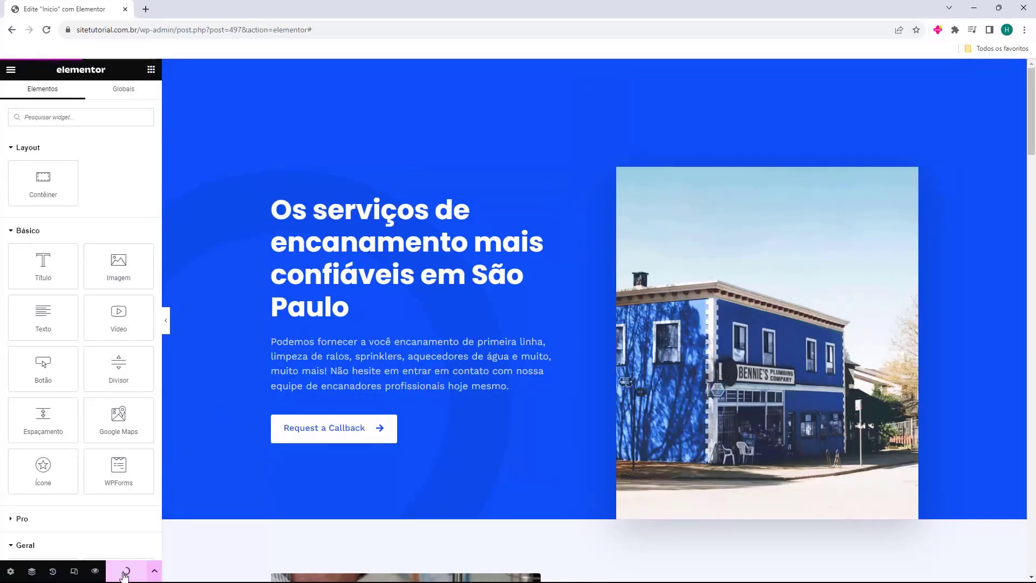
scroll(331, 296, "down", 2)
scroll(331, 295, "down", 3)
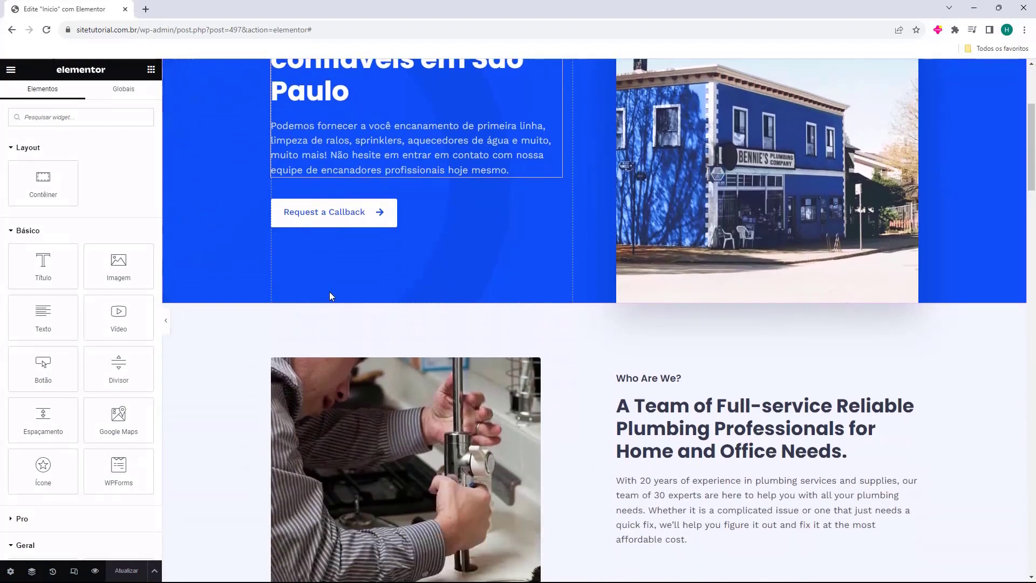
scroll(331, 296, "up", 5)
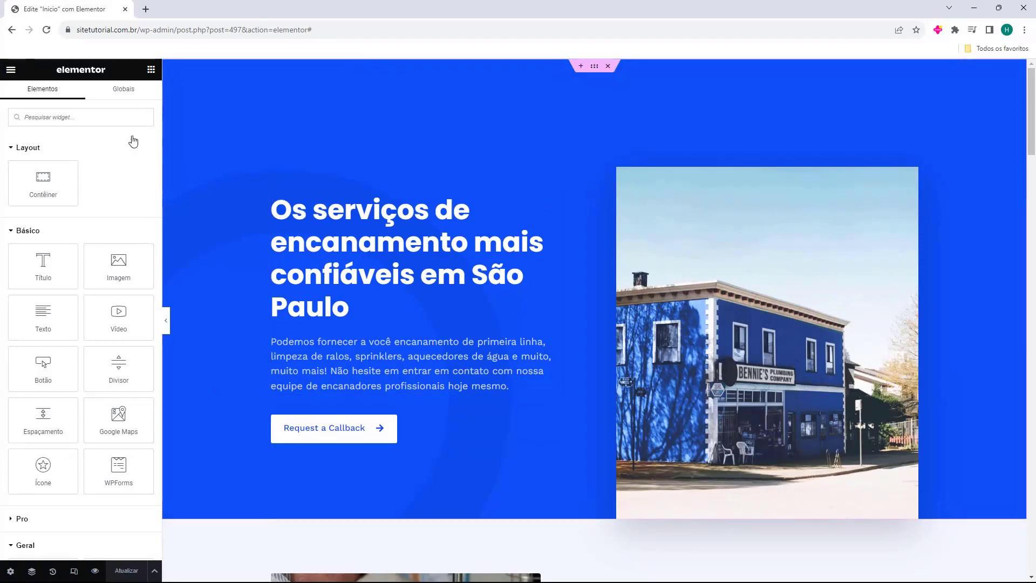
Exit the Elementor editor, choosing "Painel WP" as the exit destination.
left_click(10, 75)
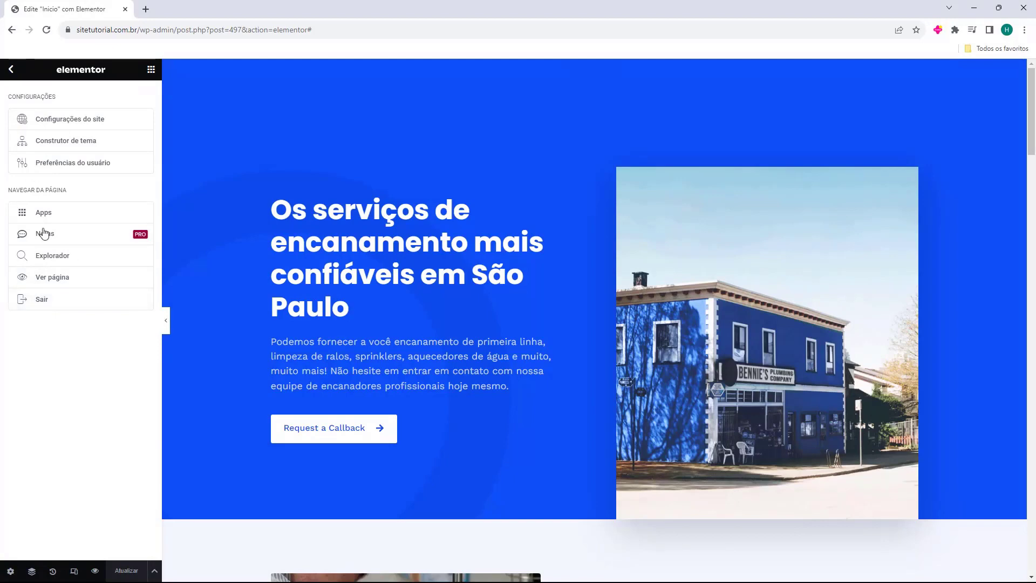
left_click(31, 306)
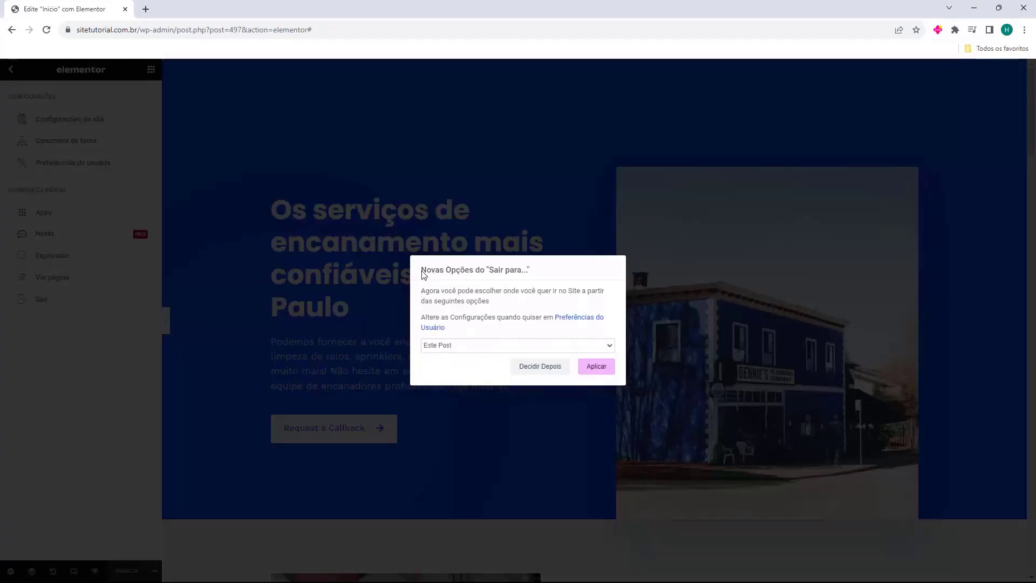
left_click(467, 345)
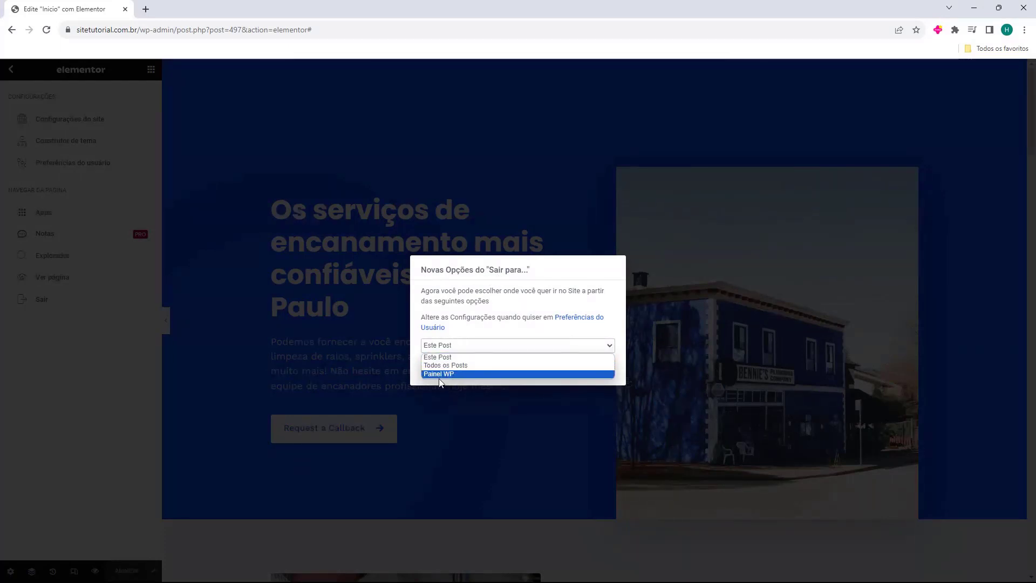
left_click(439, 373)
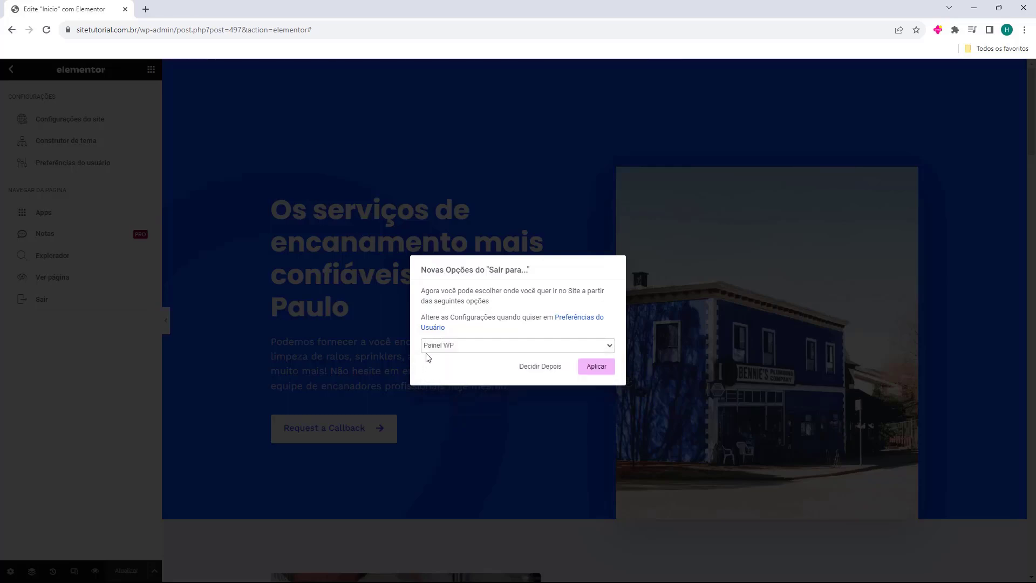
left_click(599, 369)
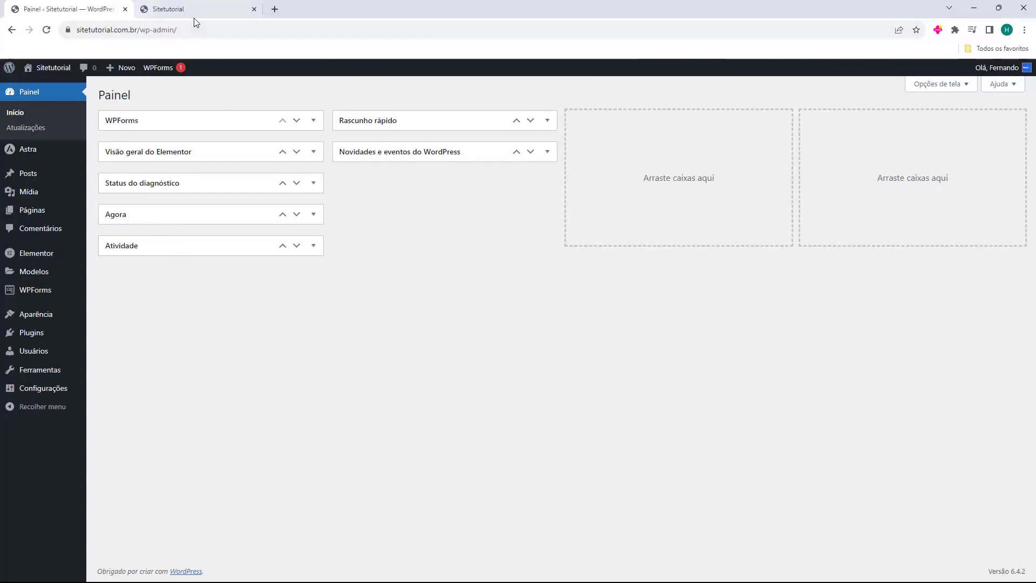
Open the Sobre nos page on the live site and examine the index.php part of its address.
left_click(194, 10)
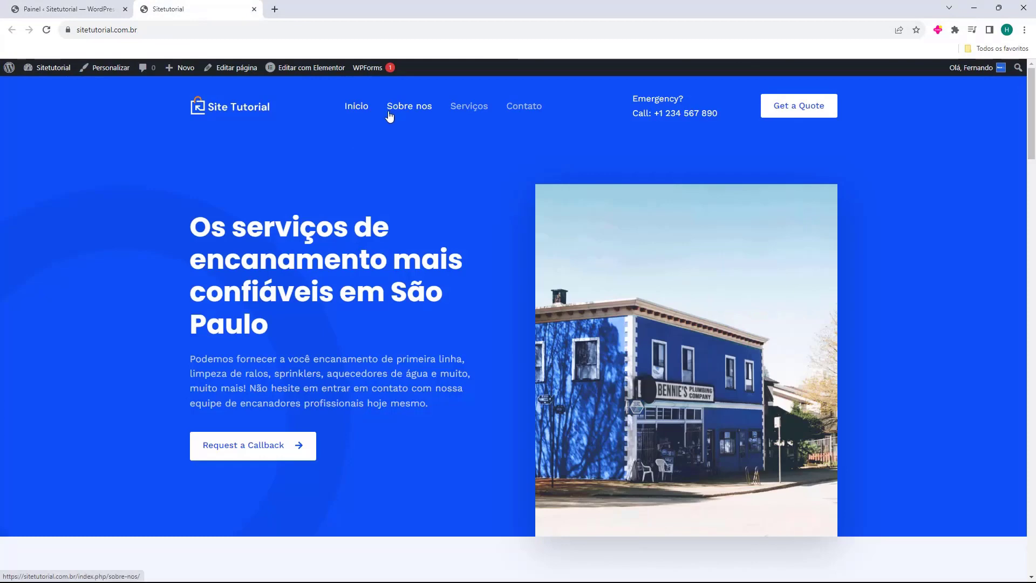
left_click(410, 107)
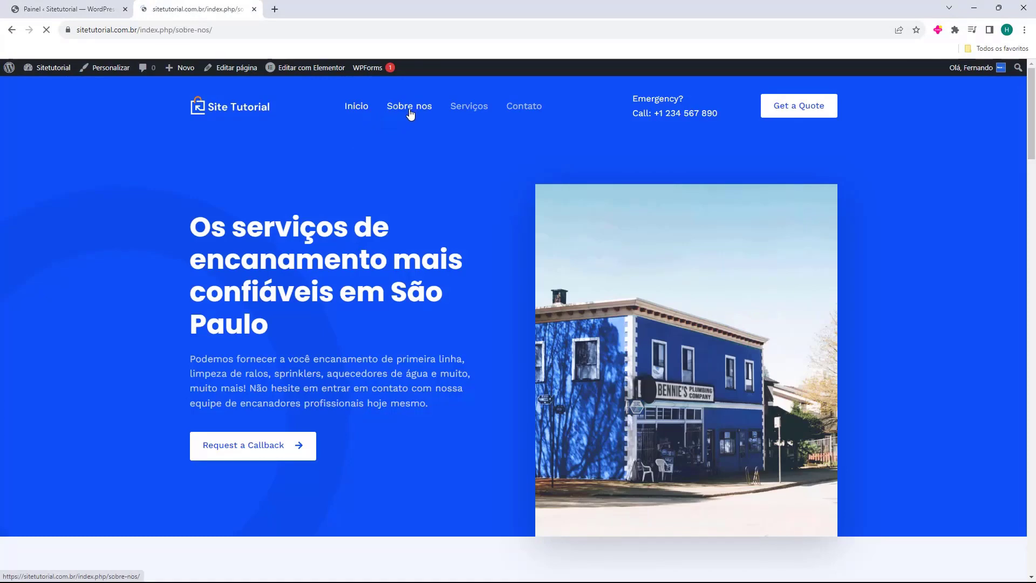
left_click(169, 34)
left_click(193, 32)
left_click_drag(195, 32, 176, 33)
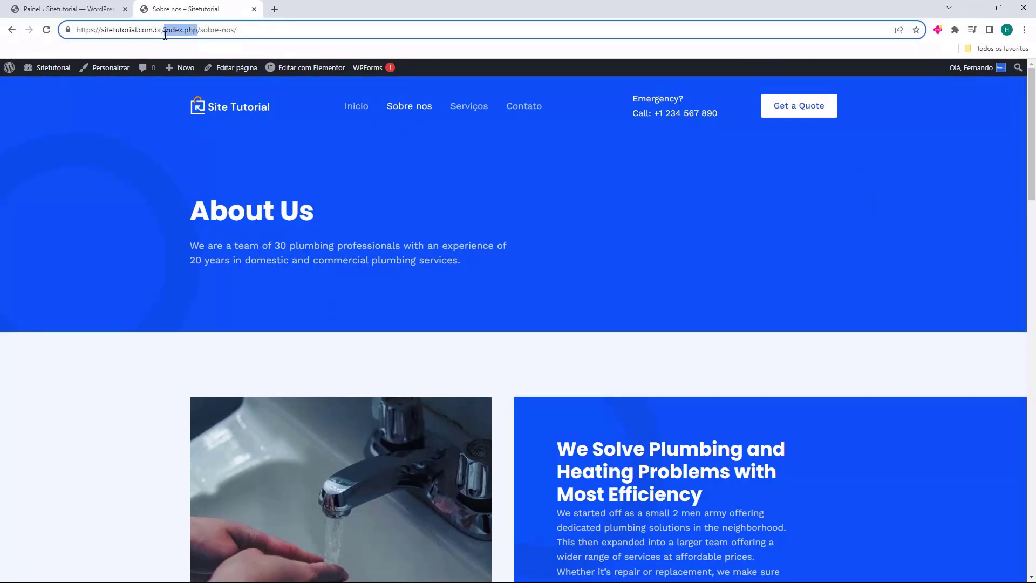
Return to the WordPress dashboard and open the permalink settings (Links permanentes).
key("ctrl+shift+Tab")
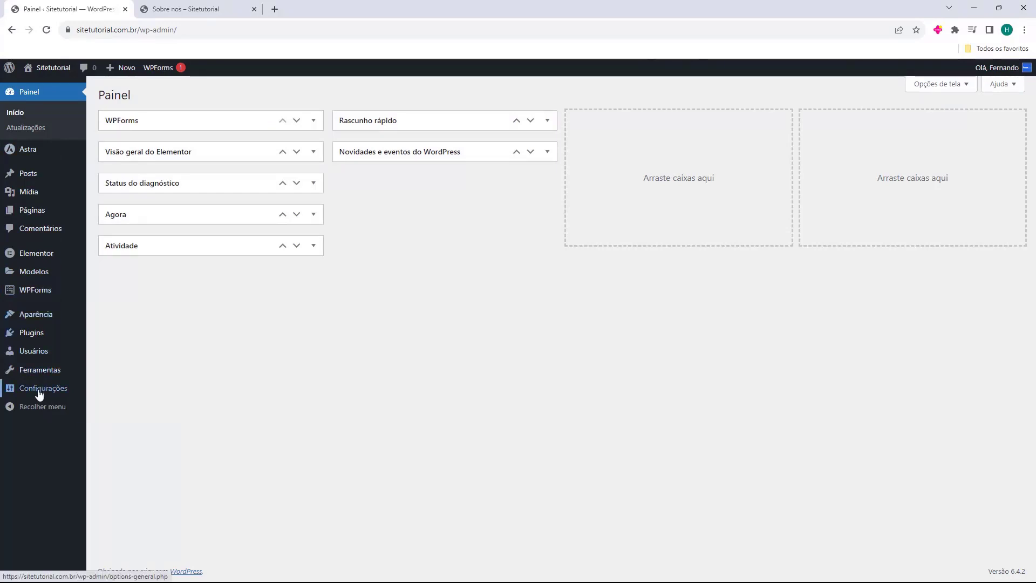
mouse_move(21, 392)
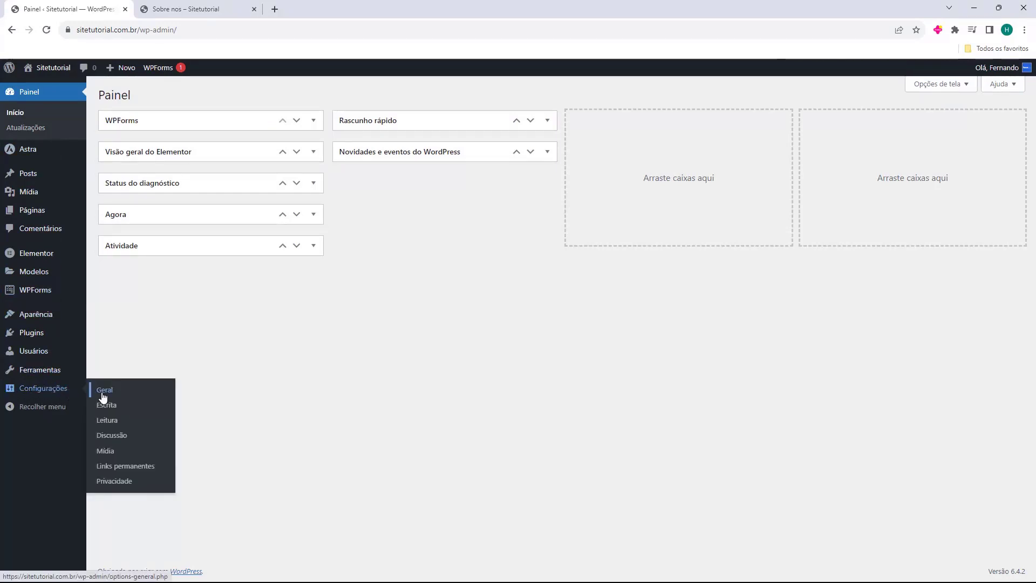
left_click(111, 467)
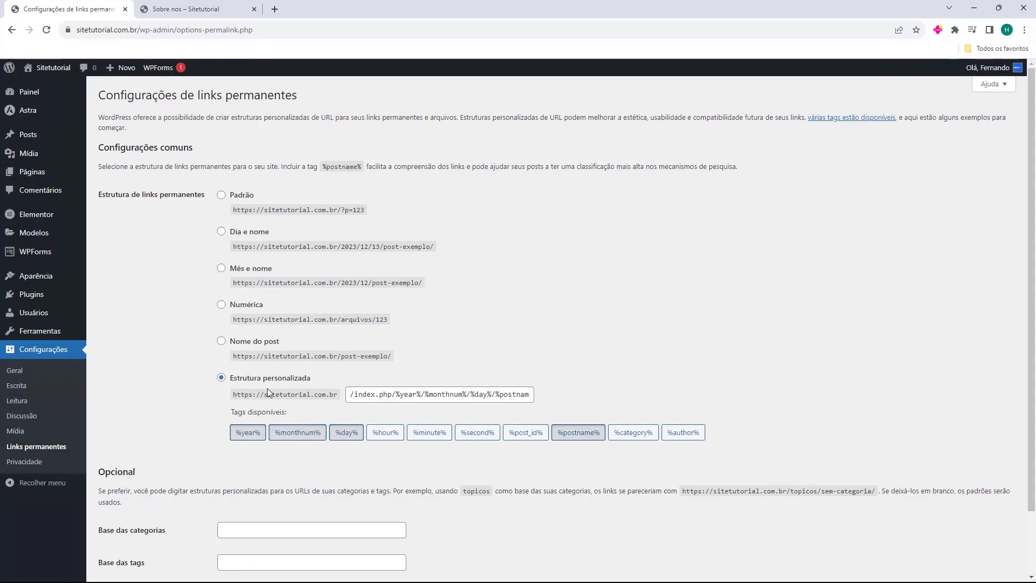
Change the permalink structure from the custom structure to Nome do post and save the changes.
left_click_drag(232, 379, 280, 382)
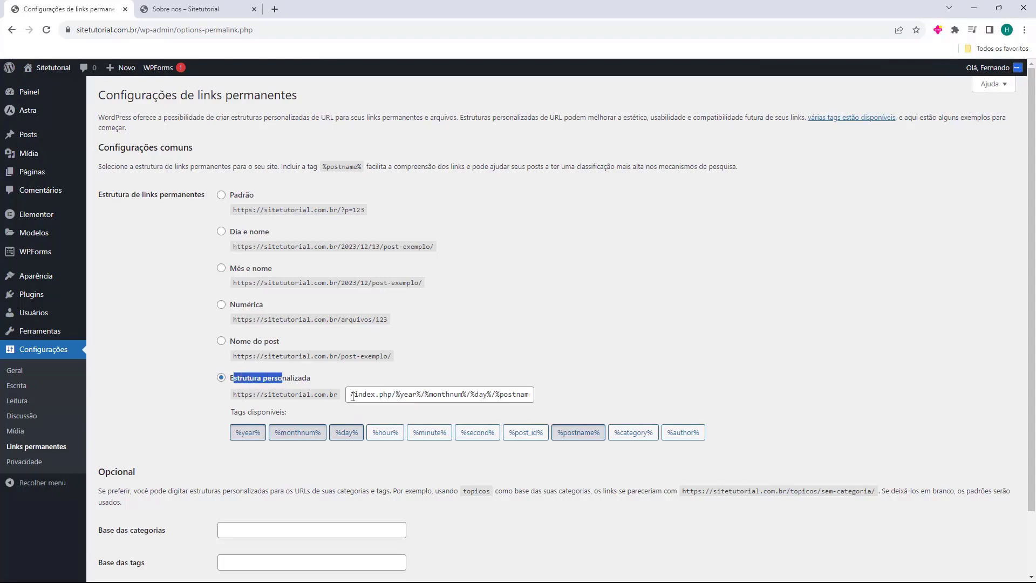
left_click_drag(367, 396, 553, 390)
left_click(418, 401)
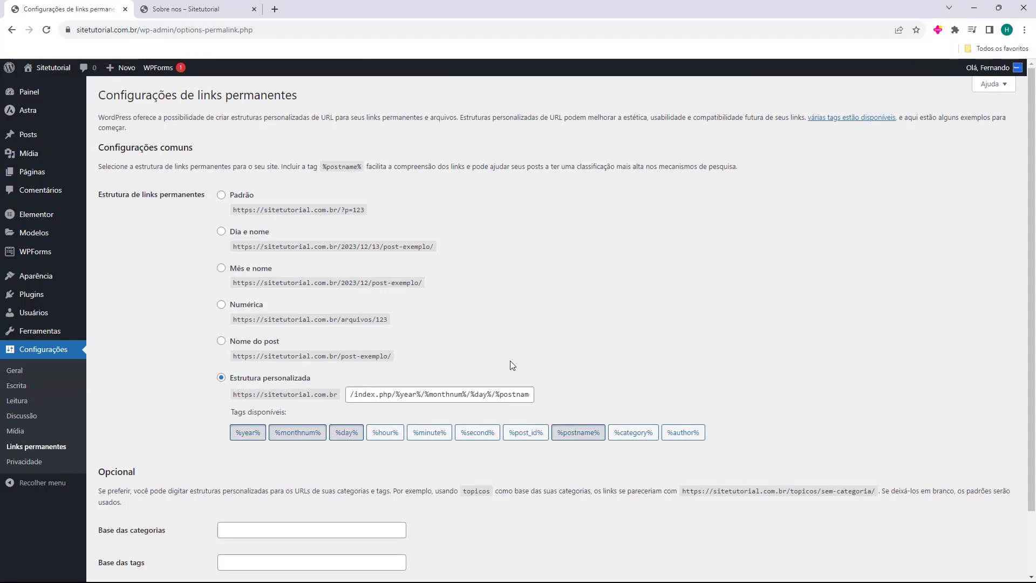
left_click(222, 341)
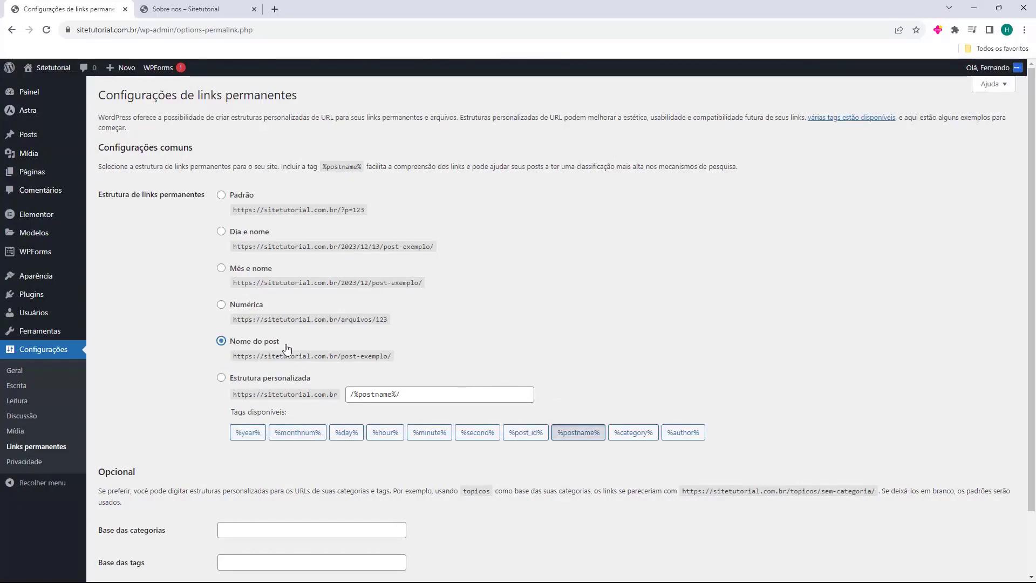
left_click(222, 378)
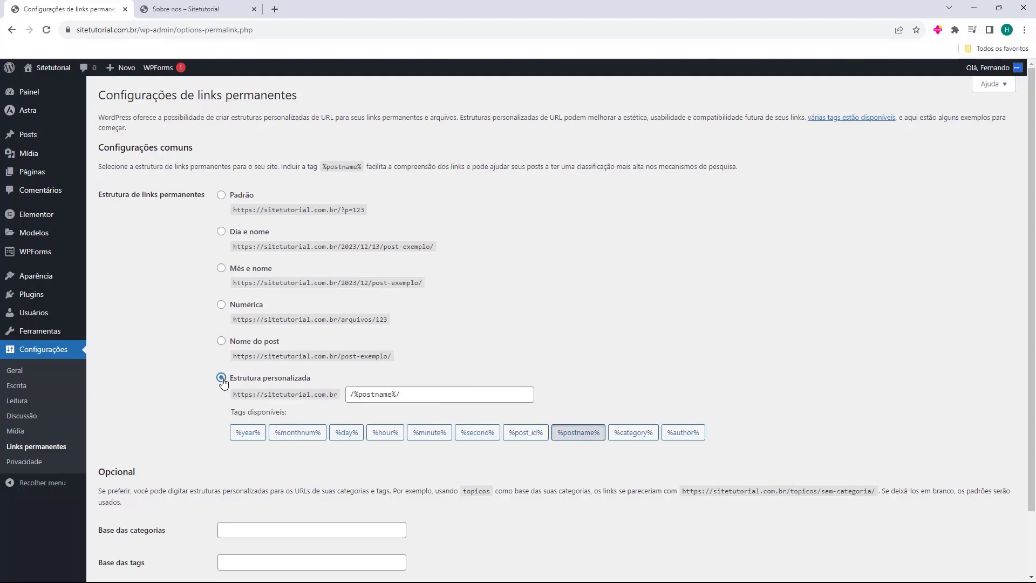
left_click(221, 341)
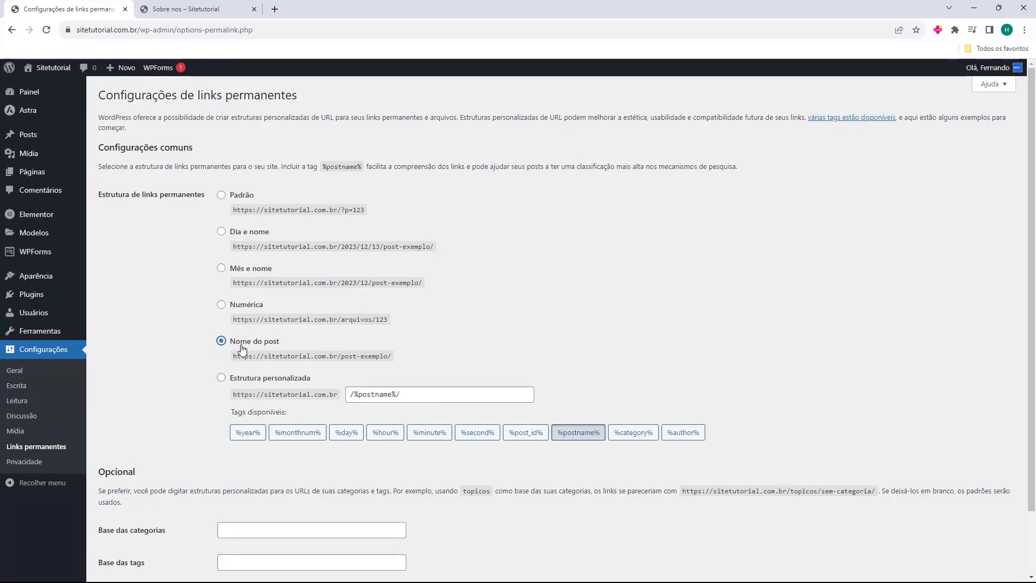
scroll(174, 303, "down", 2)
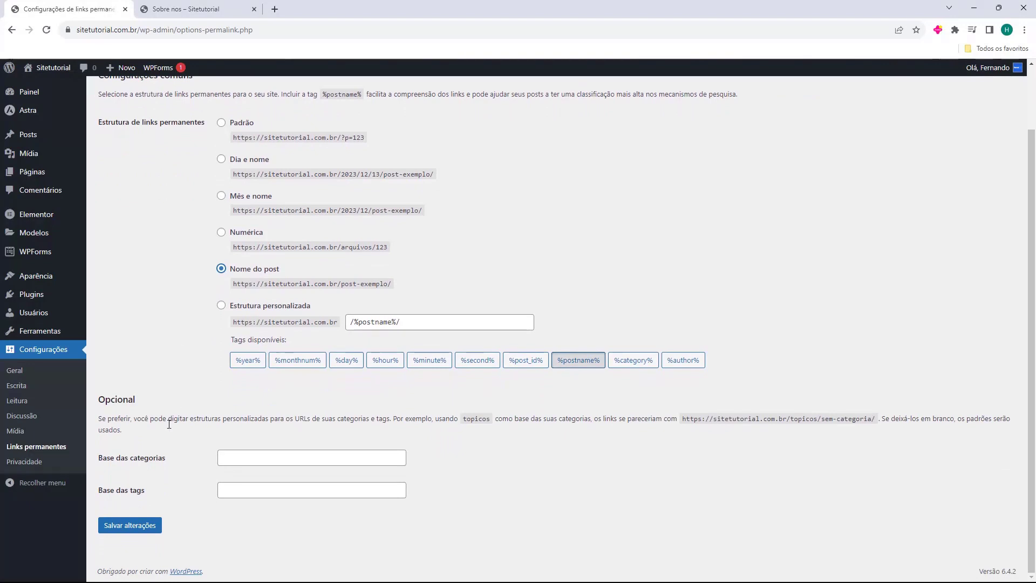
left_click(132, 523)
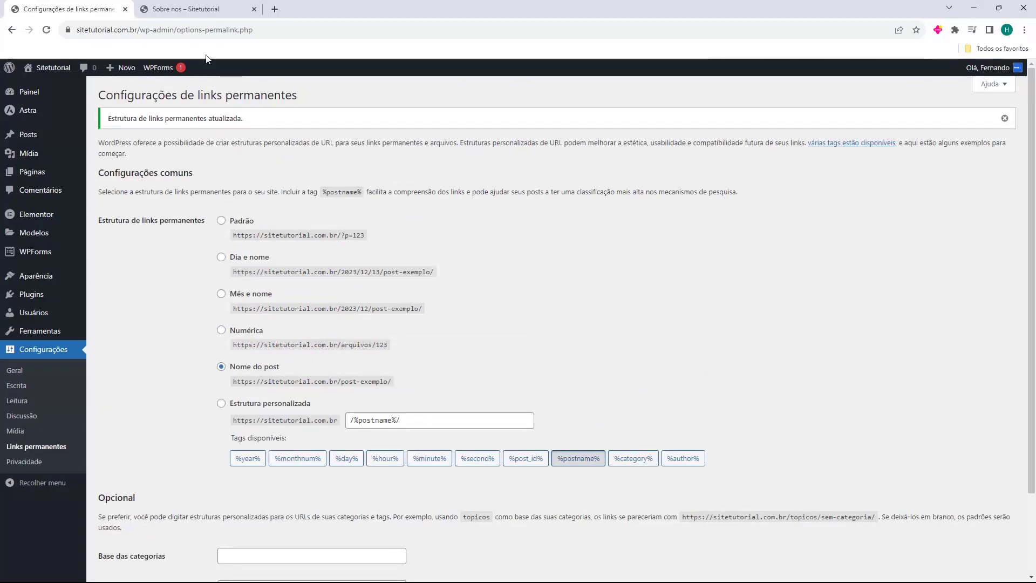
Reload the live Sobre nos page, check its address and those of the Serviços, Contato and Inicio pages, and close the live site.
left_click(198, 13)
left_click(45, 31)
left_click_drag(136, 30, 202, 32)
left_click(162, 31)
left_click(180, 30)
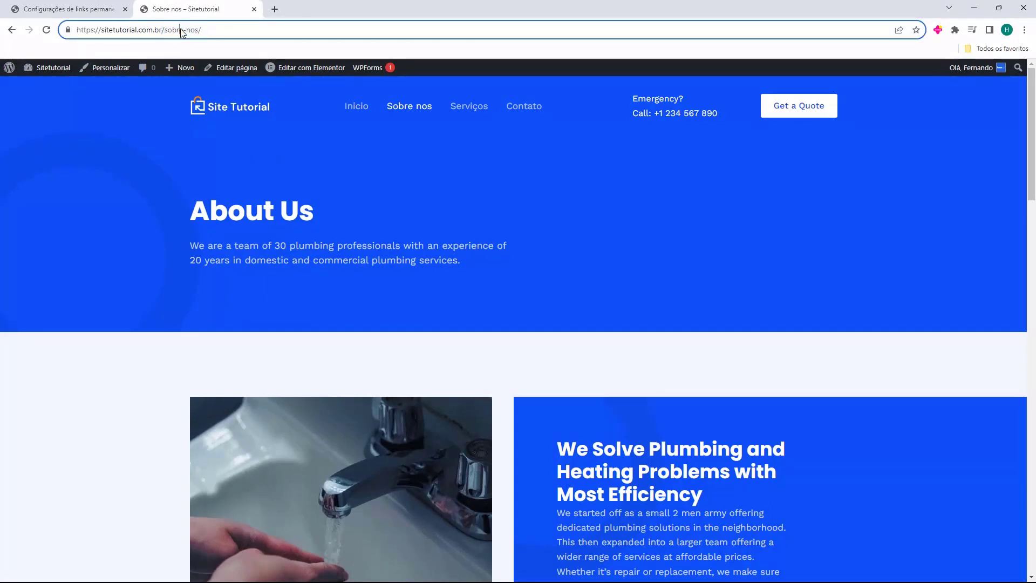
left_click(472, 113)
left_click(526, 106)
left_click(356, 107)
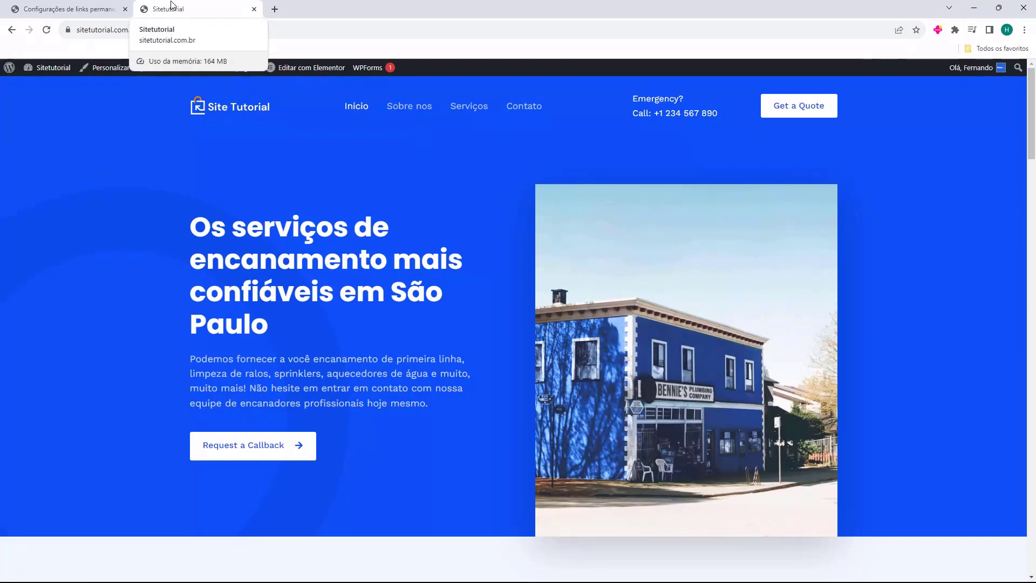
middle_click(174, 5)
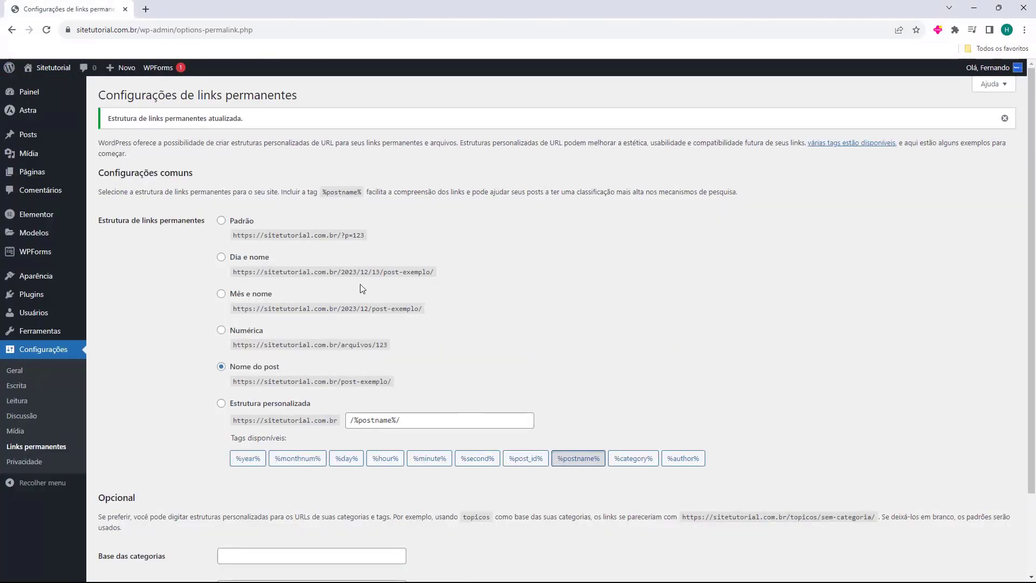
Open the installed themes from the dashboard and start customizing the active Astra theme.
left_click(28, 91)
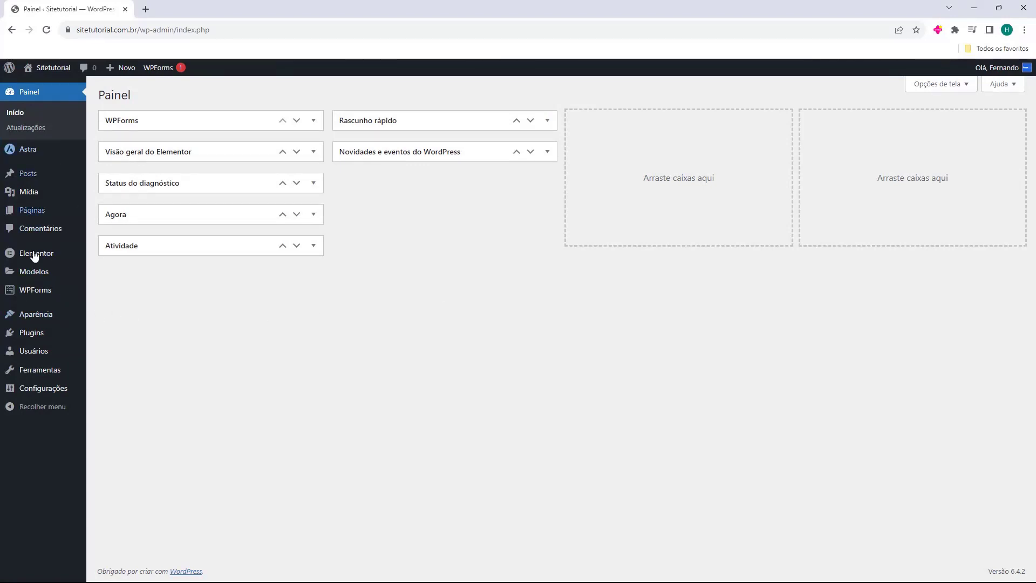
mouse_move(26, 320)
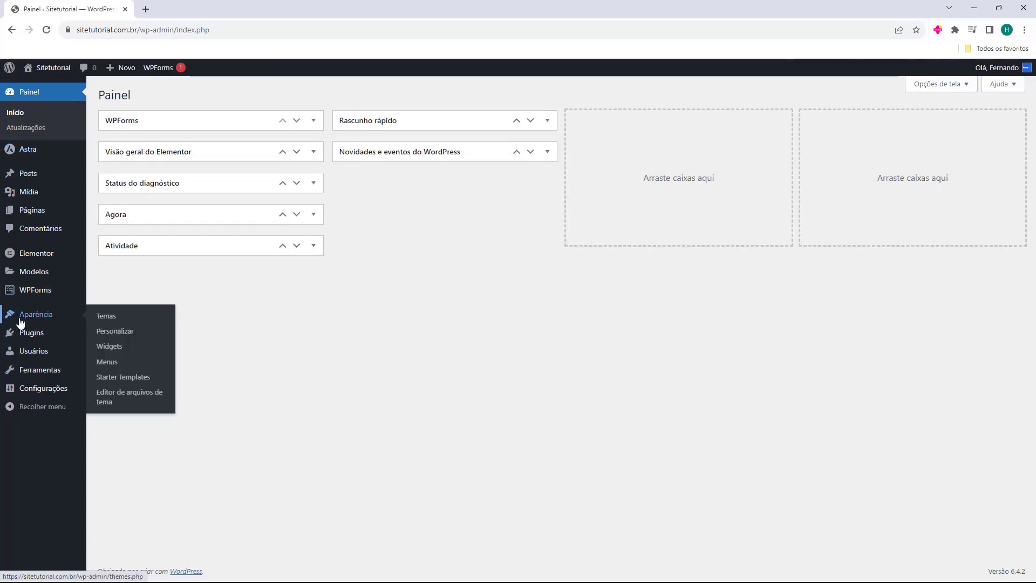
left_click(39, 320)
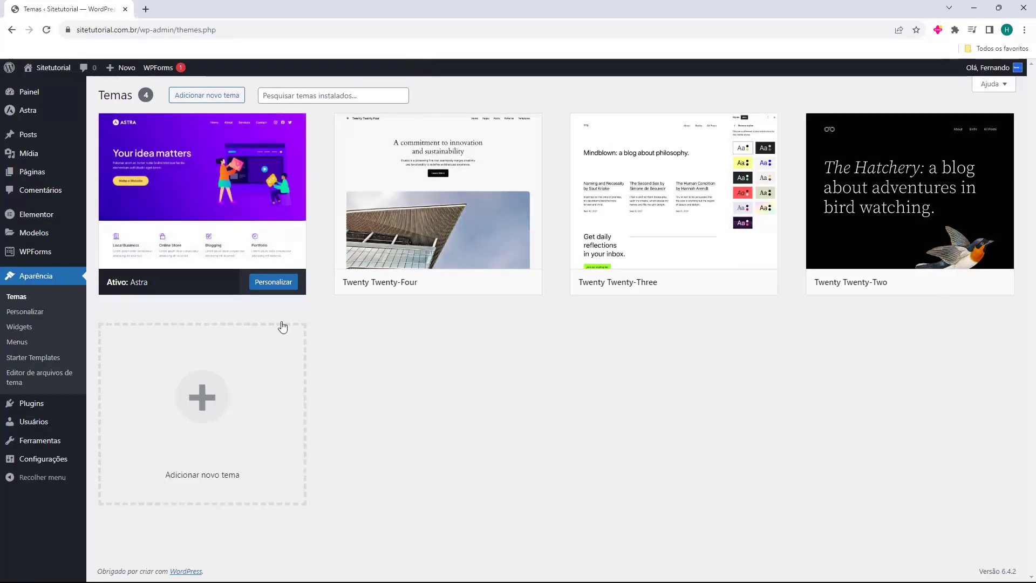
mouse_move(105, 291)
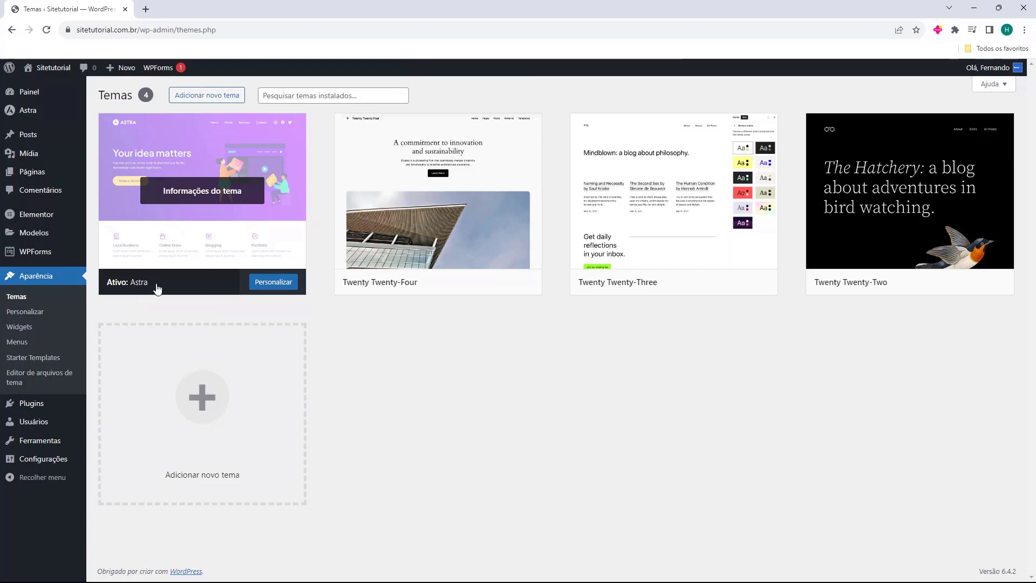
left_click(271, 286)
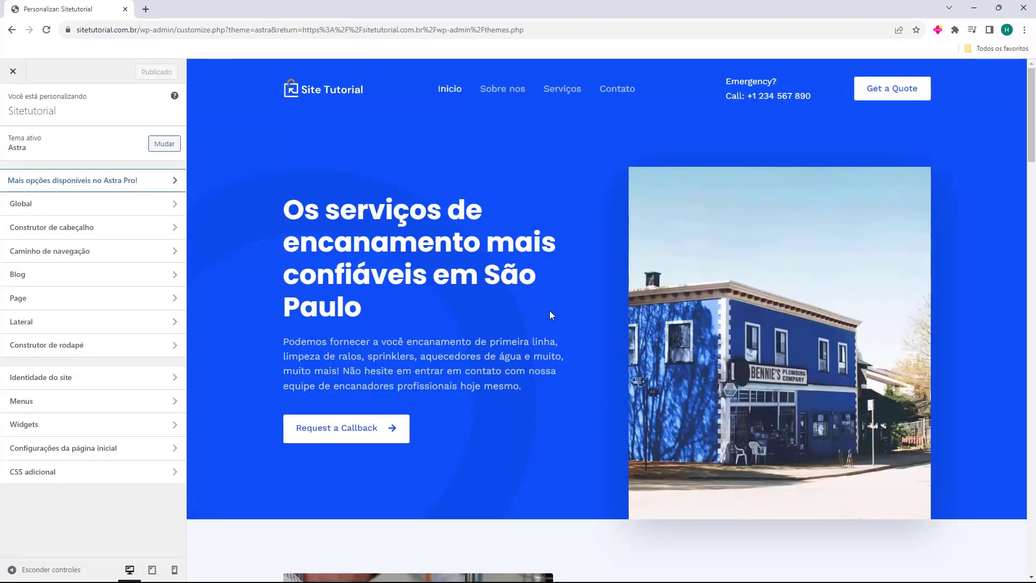
Look over the site preview and the theme's Global options, including Rolar para o topo, and return to the main customizer sections.
scroll(548, 329, "down", 3)
scroll(550, 270, "up", 3)
left_click(63, 207)
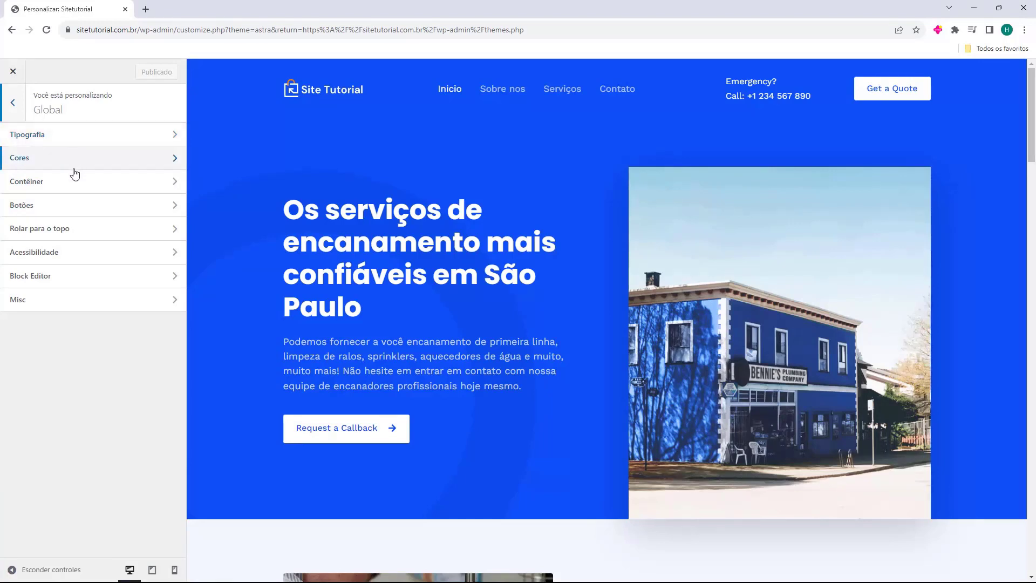
left_click(69, 231)
left_click(22, 112)
left_click(13, 104)
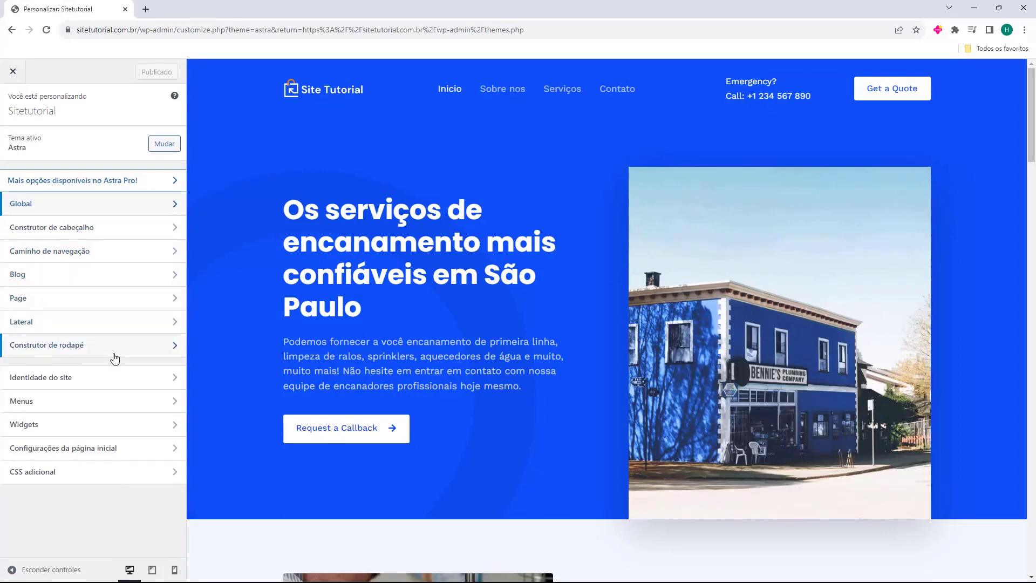
Open the settings of the main header row in the header builder and try adjusting the row's height.
left_click(61, 234)
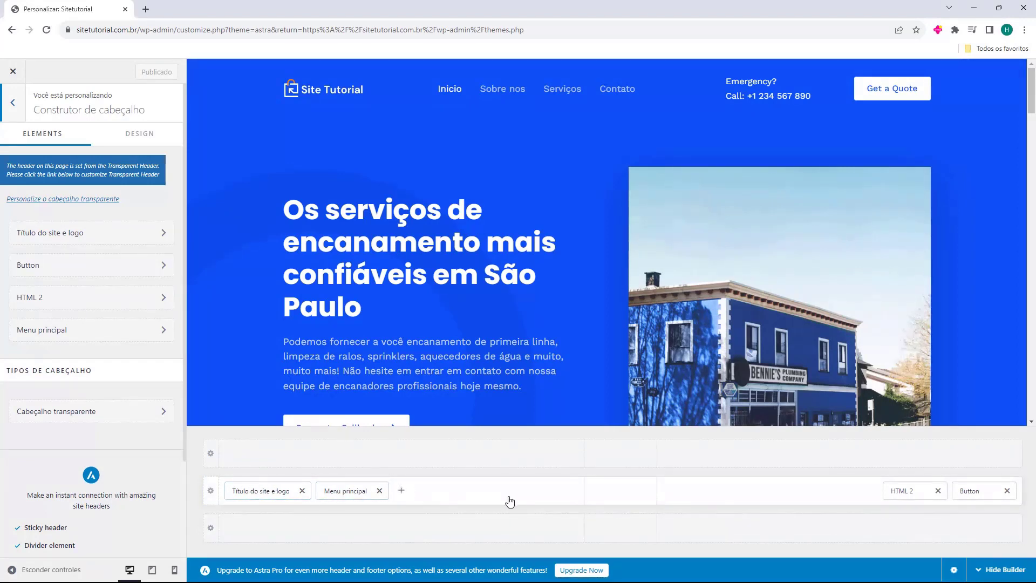
left_click(211, 492)
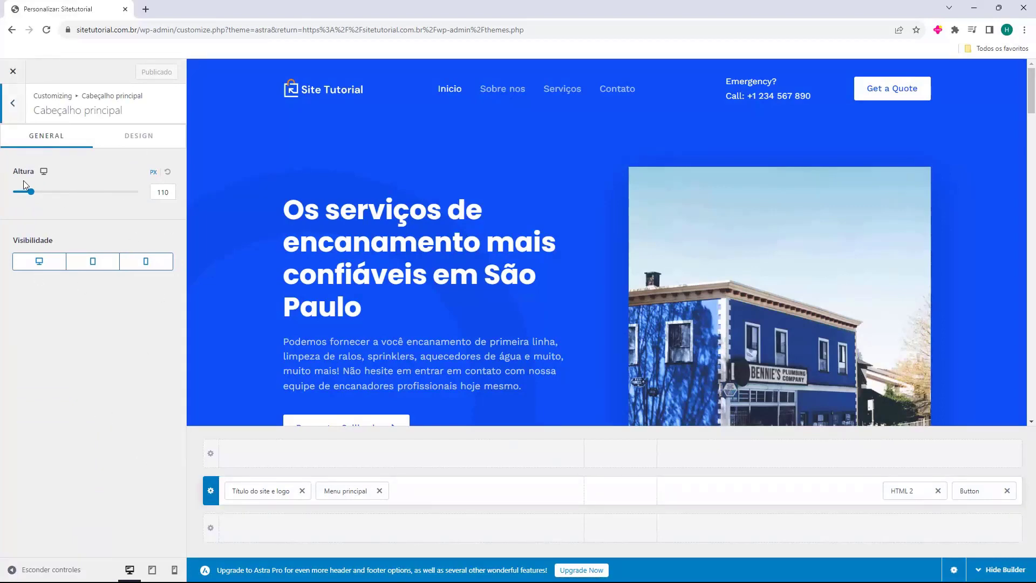
left_click_drag(31, 196, 34, 195)
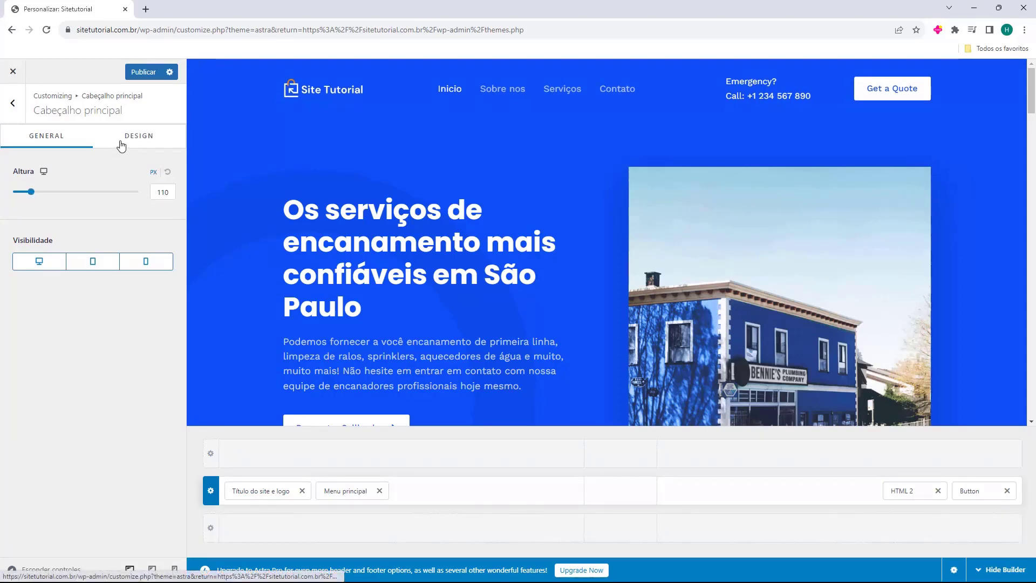
Try another background colour for the main header row, reset it, and return to the header builder's elements.
left_click(120, 143)
triple_click(16, 176)
left_click(32, 179)
left_click(166, 173)
left_click_drag(129, 266, 88, 291)
left_click(139, 275)
left_click(149, 174)
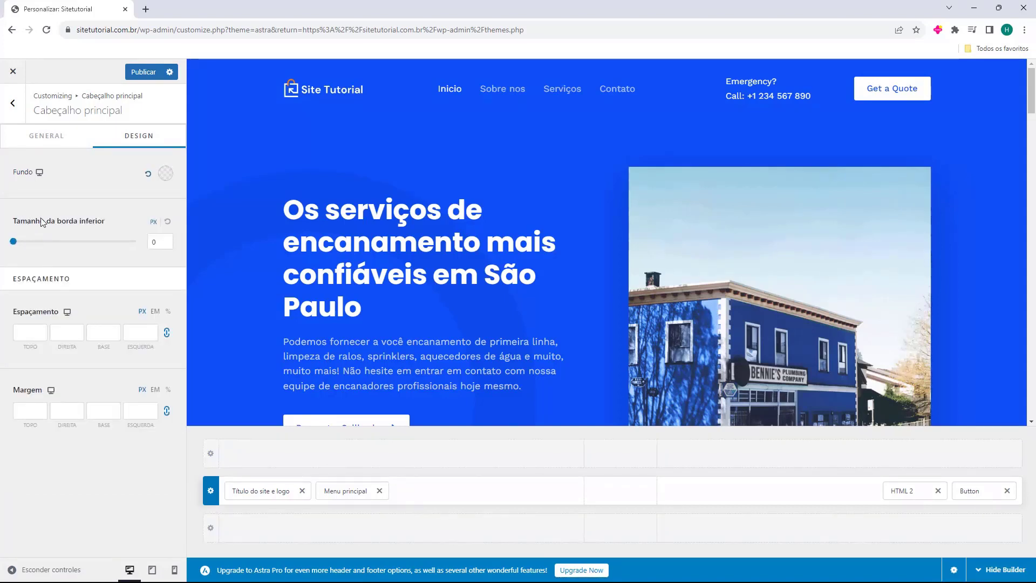
left_click(36, 403)
left_click(13, 102)
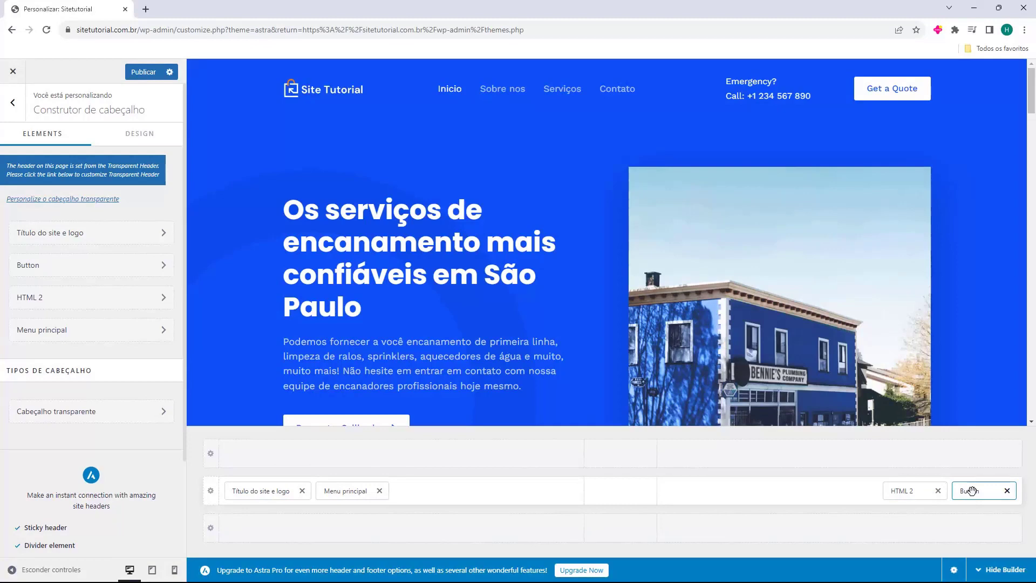
Look through the elements available for the middle of the main header row and open the HTML 2 element's content.
left_click(622, 491)
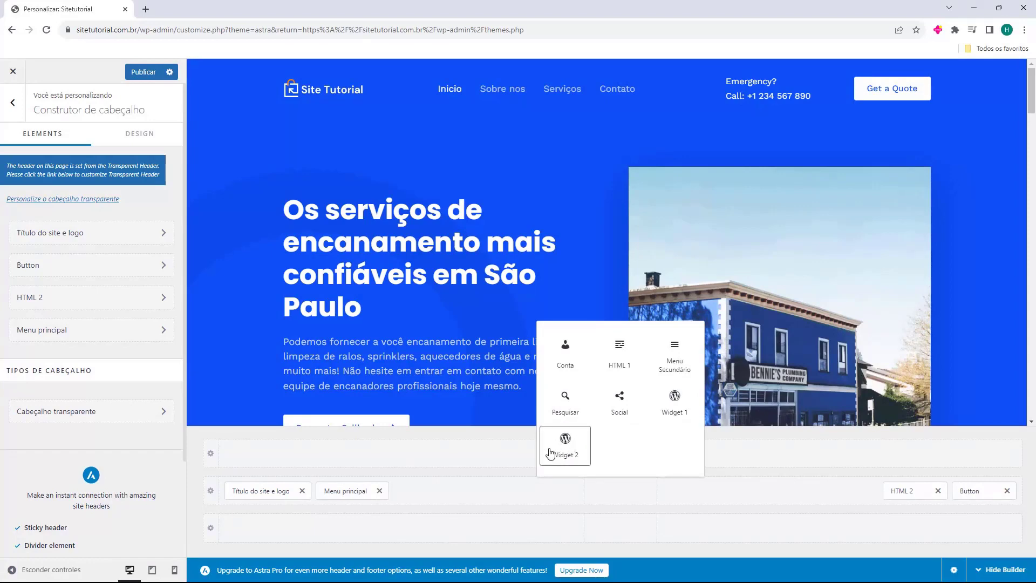
left_click(526, 473)
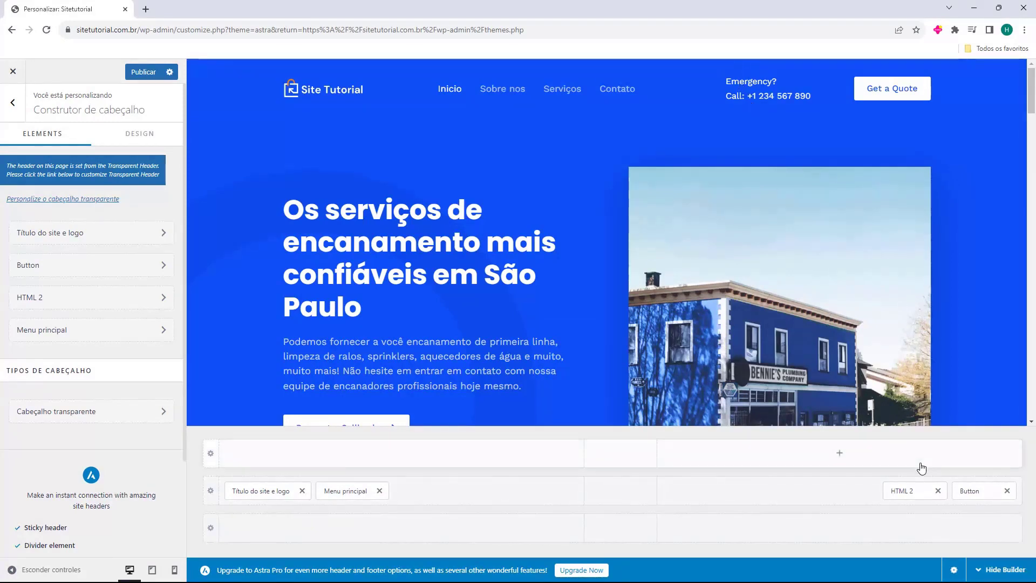
left_click(902, 492)
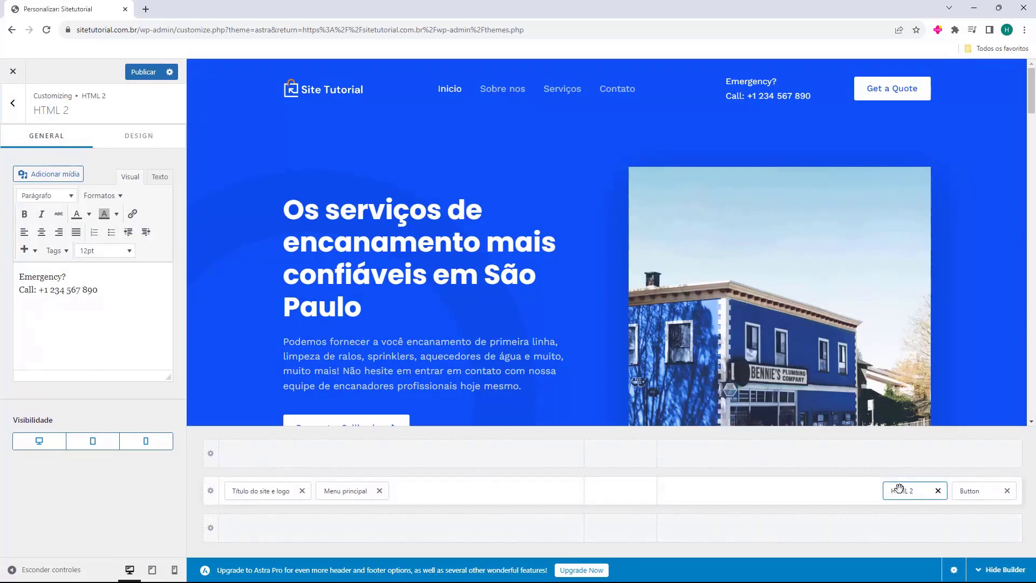
left_click(118, 304)
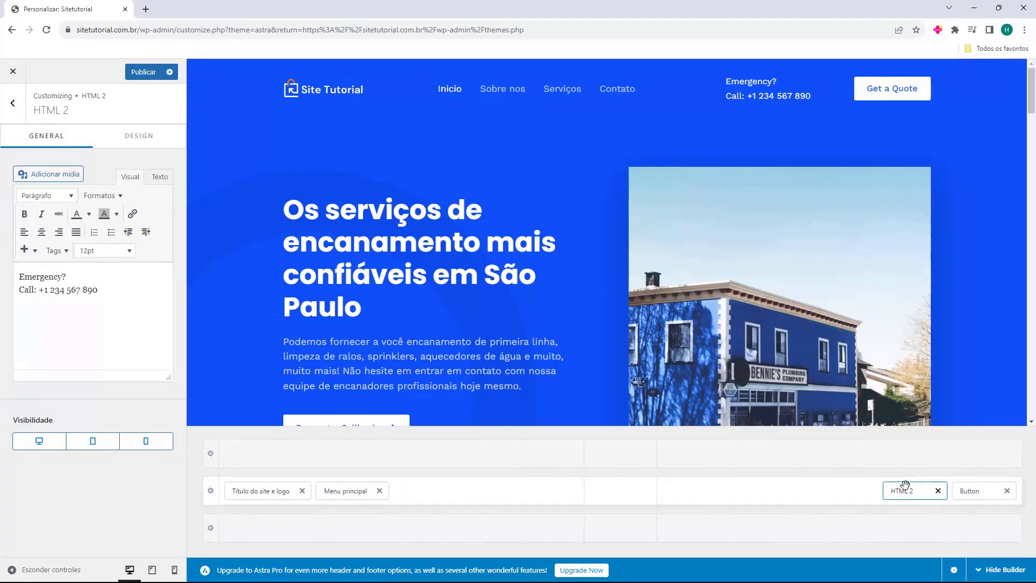
Remove the HTML 2 element from the main header row and re-add it in front of the Button element.
left_click(938, 490)
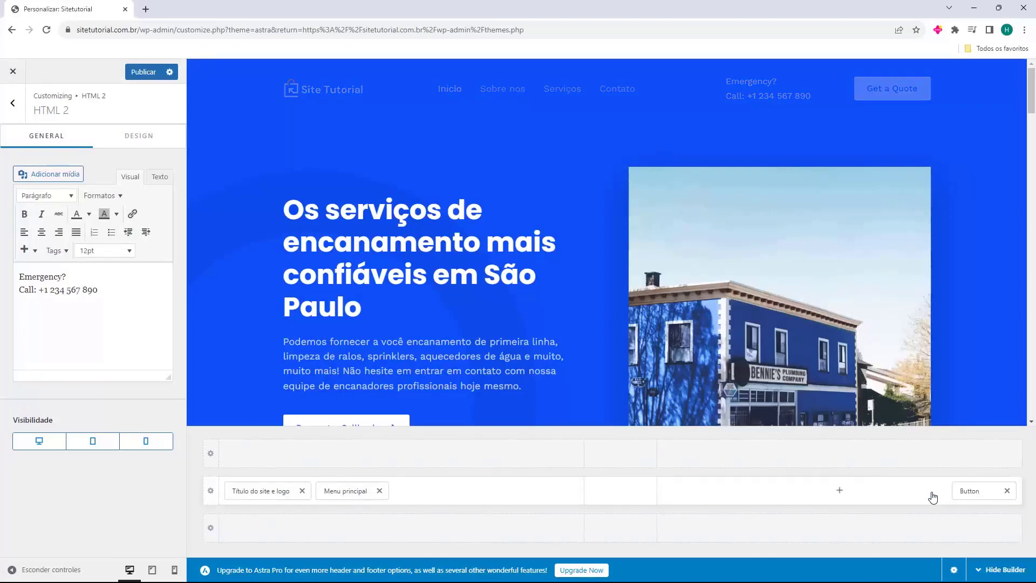
left_click(840, 490)
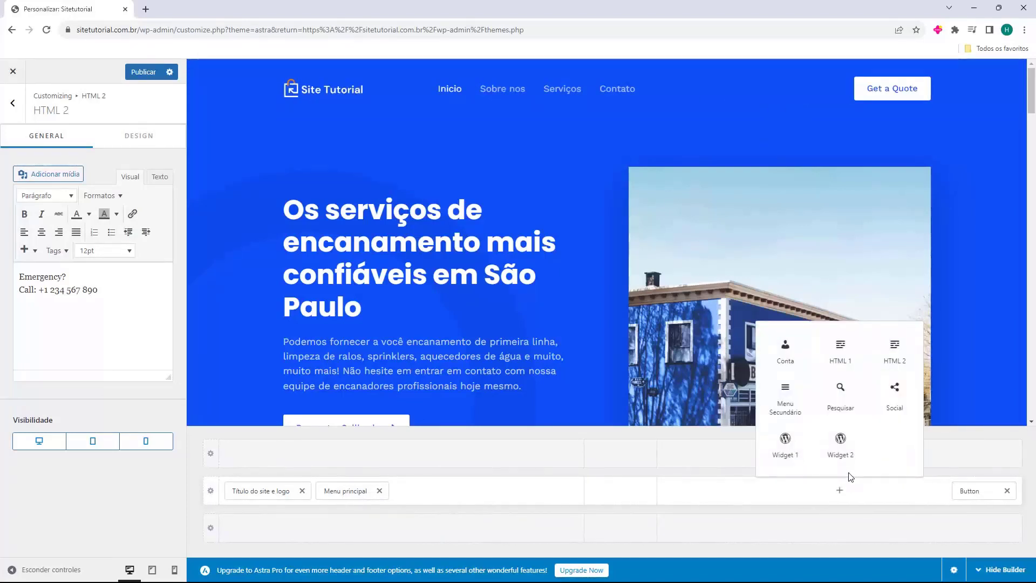
left_click(894, 350)
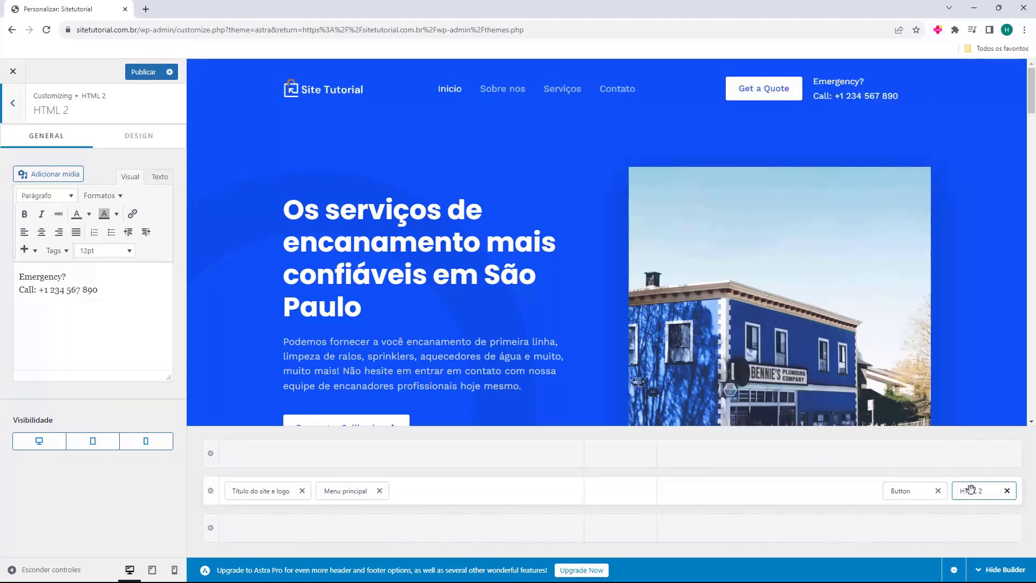
left_click_drag(971, 491, 911, 491)
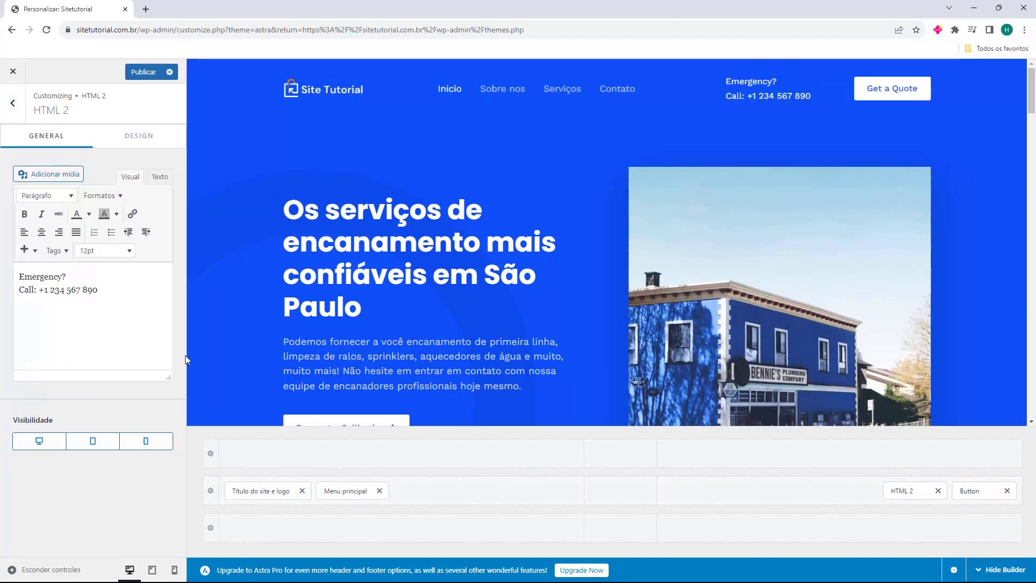
Open the list of elements that can be added to the main header row next to HTML 2.
left_click(764, 490)
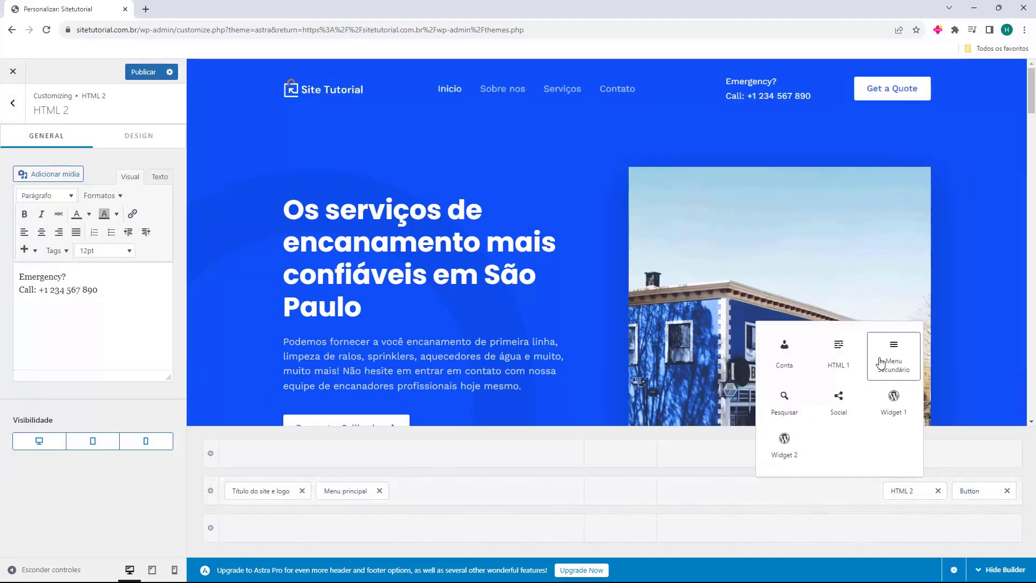
Try adding an HTML 1 element with the text "exemplo" ahead of HTML 2 in the header's main row, and remove it.
left_click(849, 352)
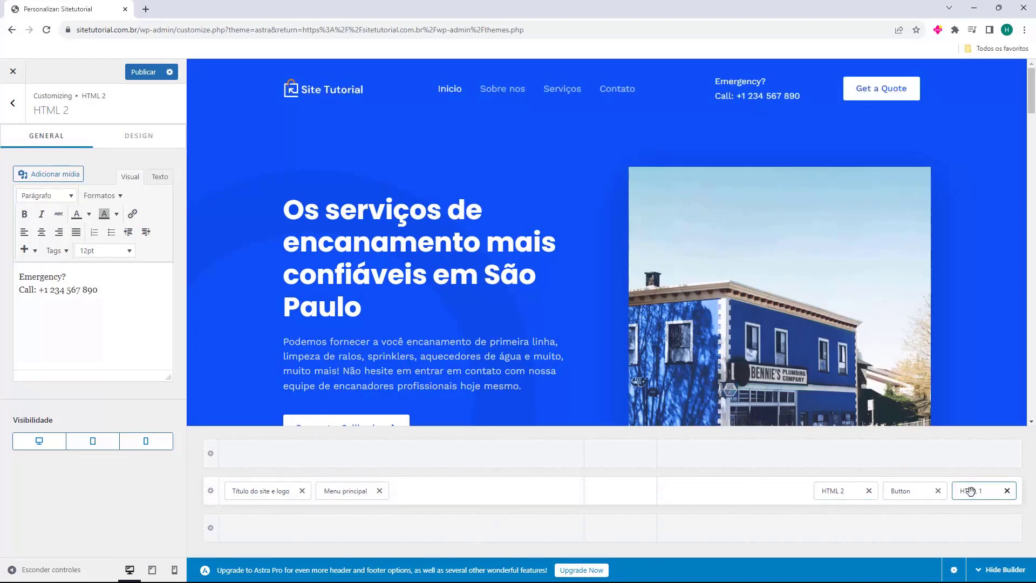
left_click_drag(967, 491, 848, 488)
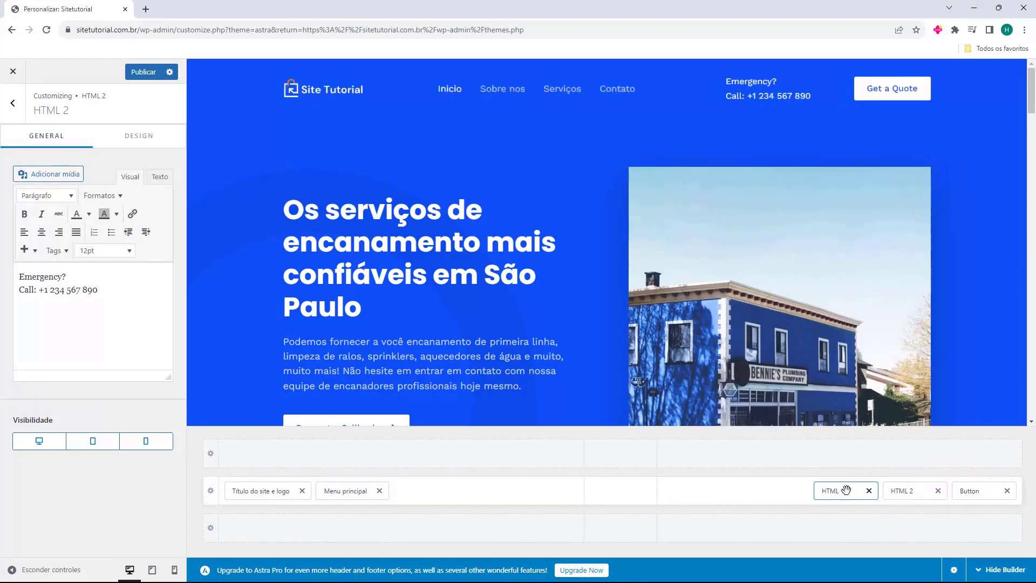
left_click(55, 302)
type("exemplo")
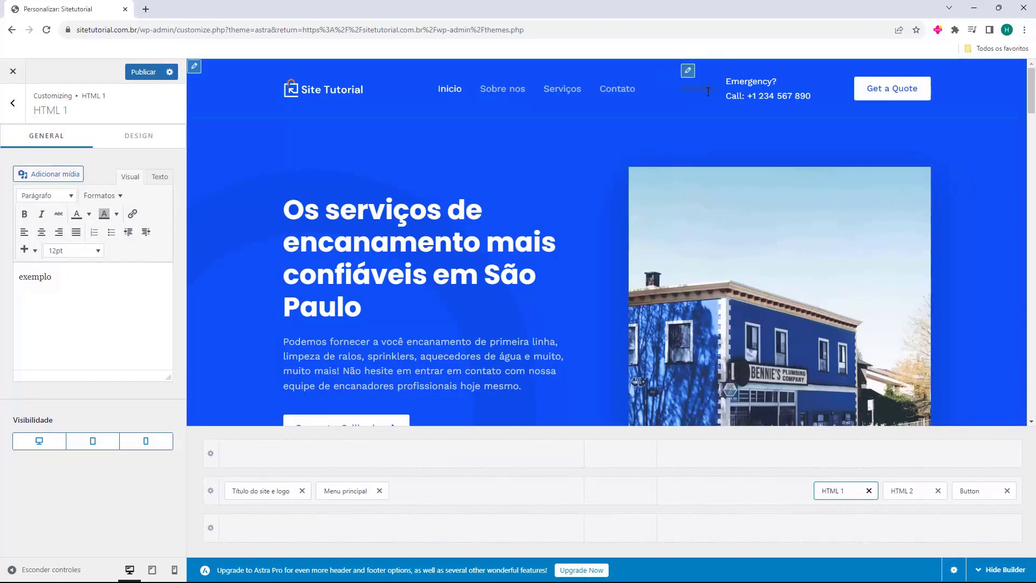
left_click(869, 490)
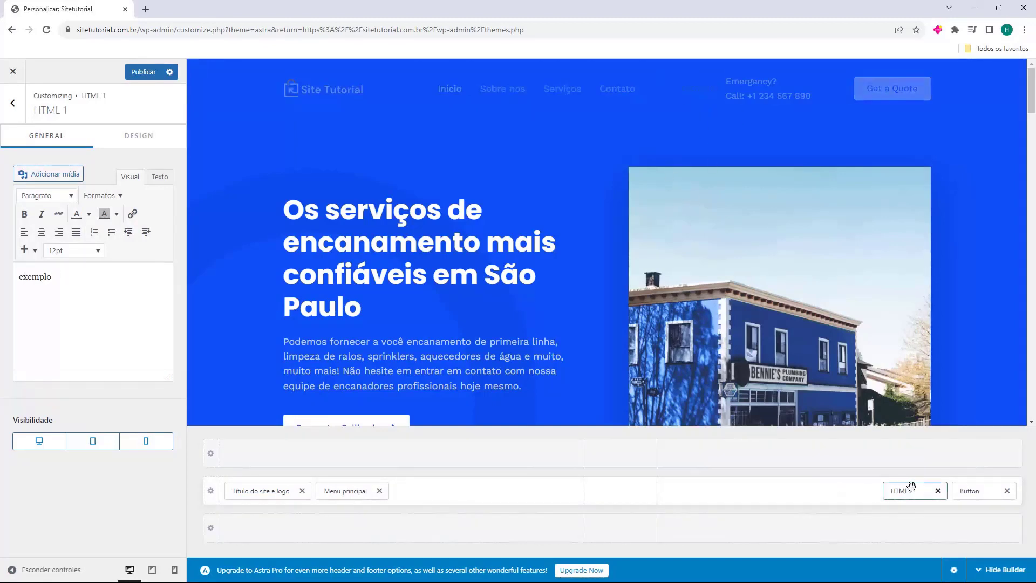
Remove the HTML 2 element and the "Get a Quote" button from the header's main row.
left_click(937, 491)
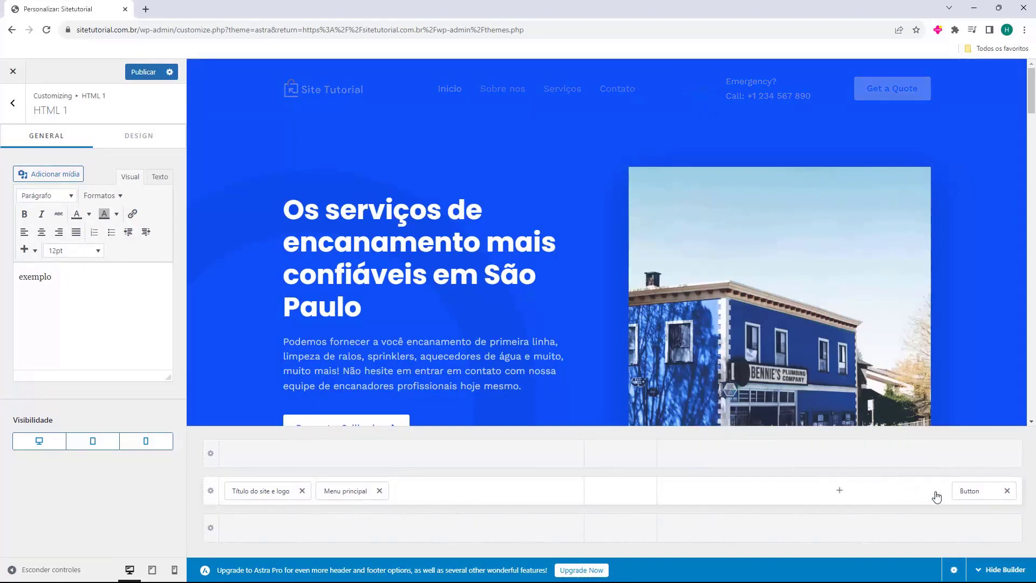
left_click(972, 490)
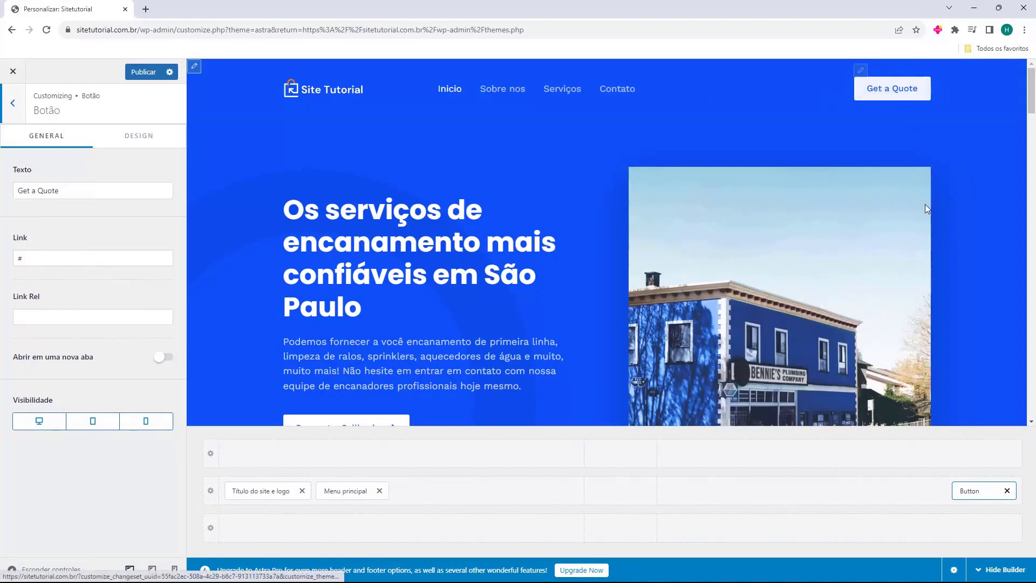
left_click(1007, 491)
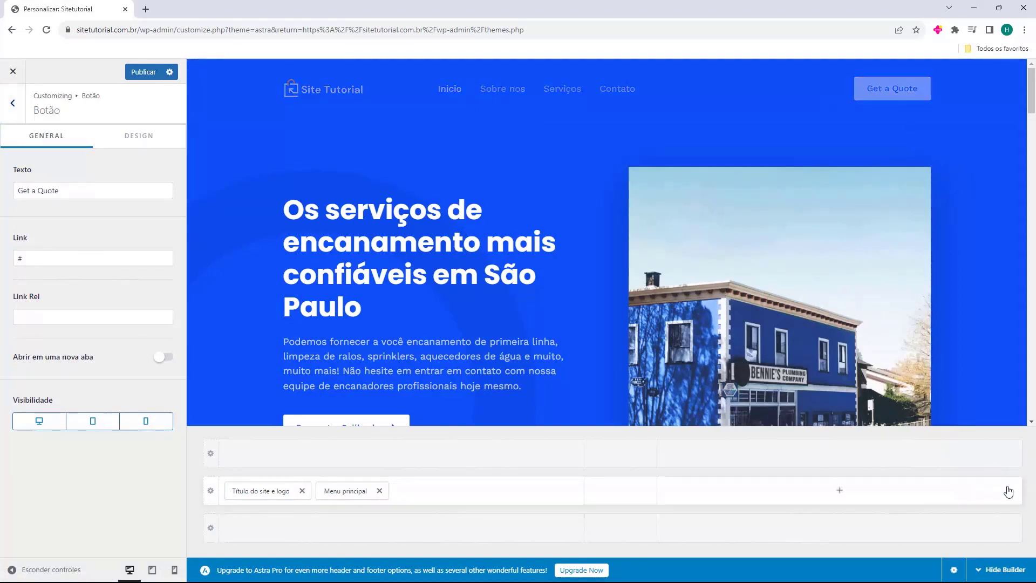
Add the Pesquisar element to the right section of the header's main row and set its icon colour to white (FFFFFF).
left_click(840, 491)
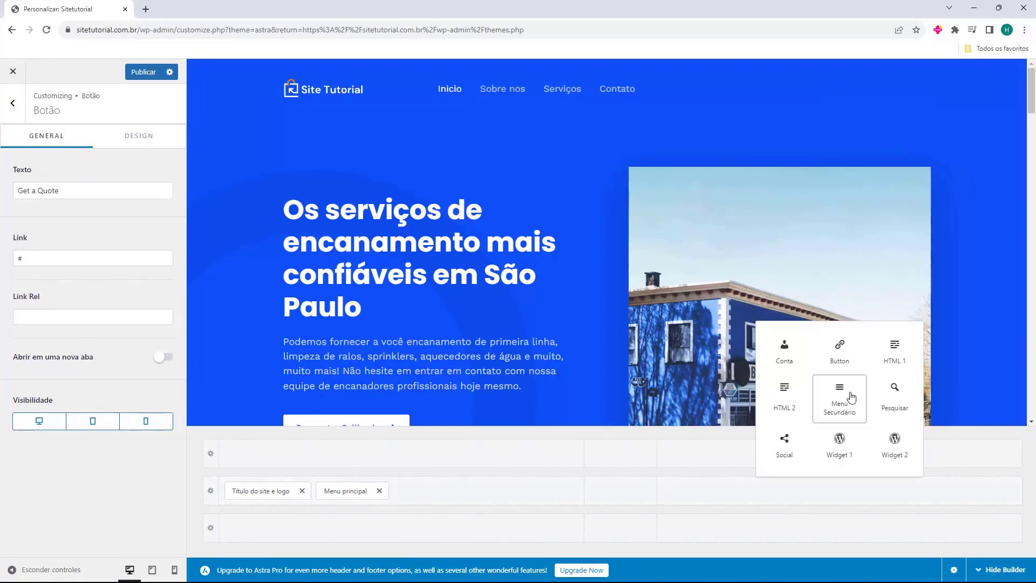
left_click(893, 392)
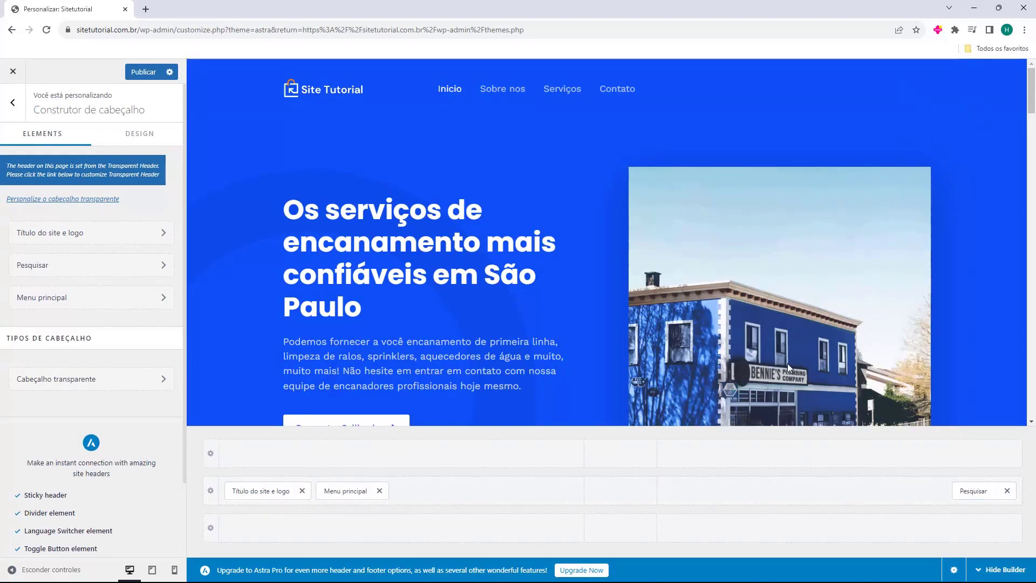
left_click(971, 490)
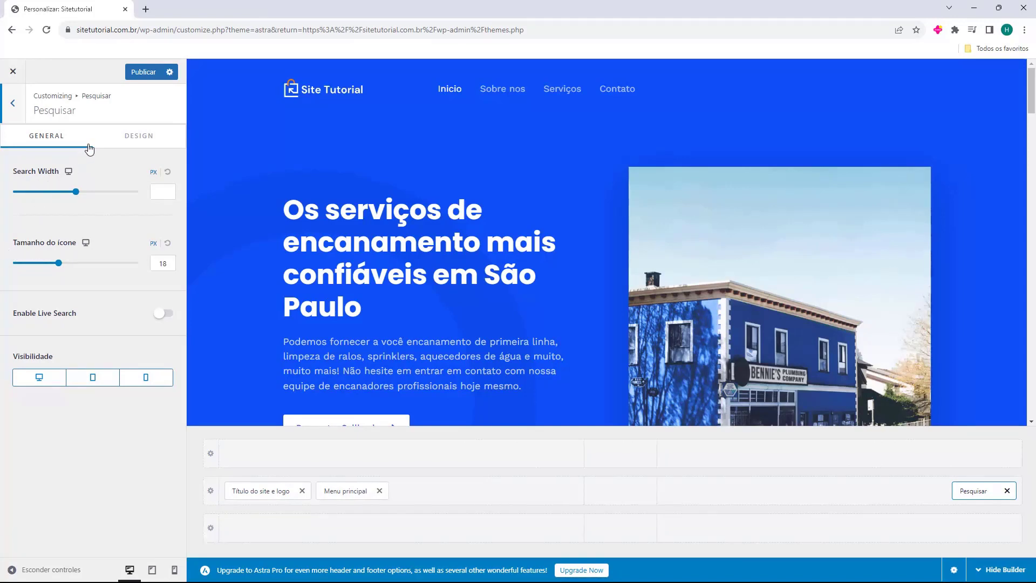
left_click(138, 145)
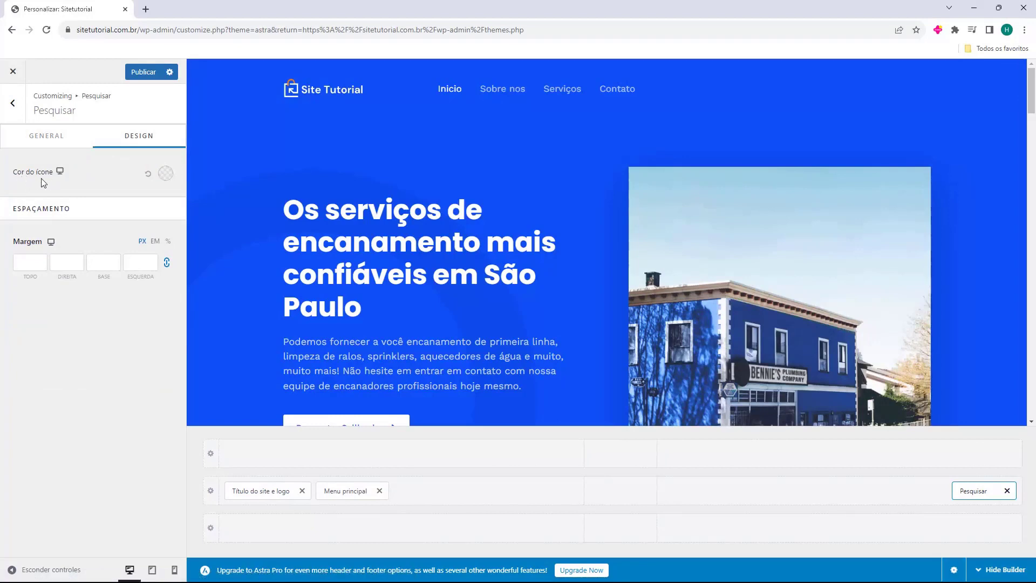
left_click(166, 174)
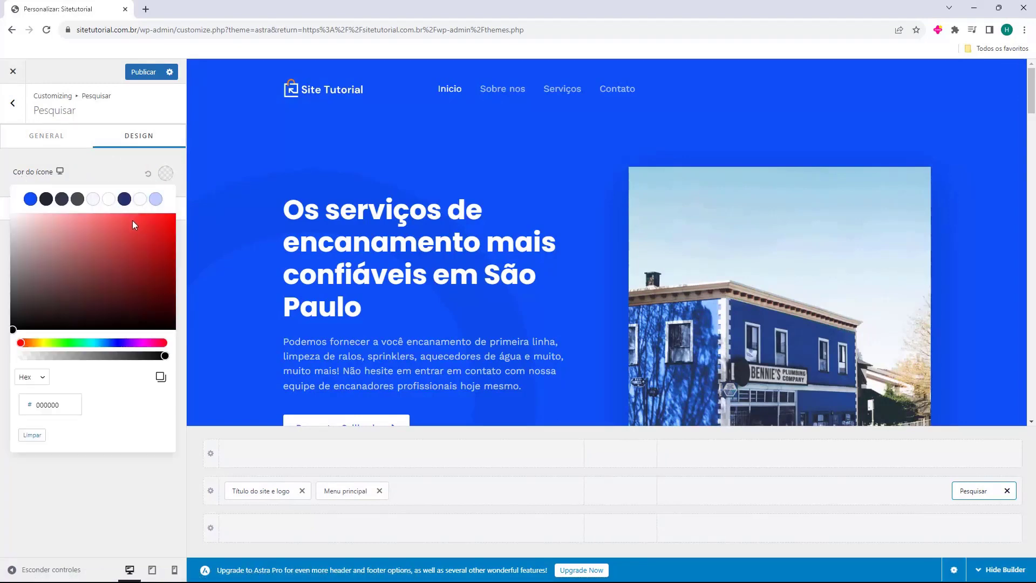
mouse_move(108, 232)
left_mouse_down()
mouse_move(97, 246)
mouse_move(31, 257)
mouse_move(76, 309)
mouse_move(125, 292)
mouse_move(157, 240)
mouse_move(46, 239)
mouse_move(6, 216)
left_mouse_up()
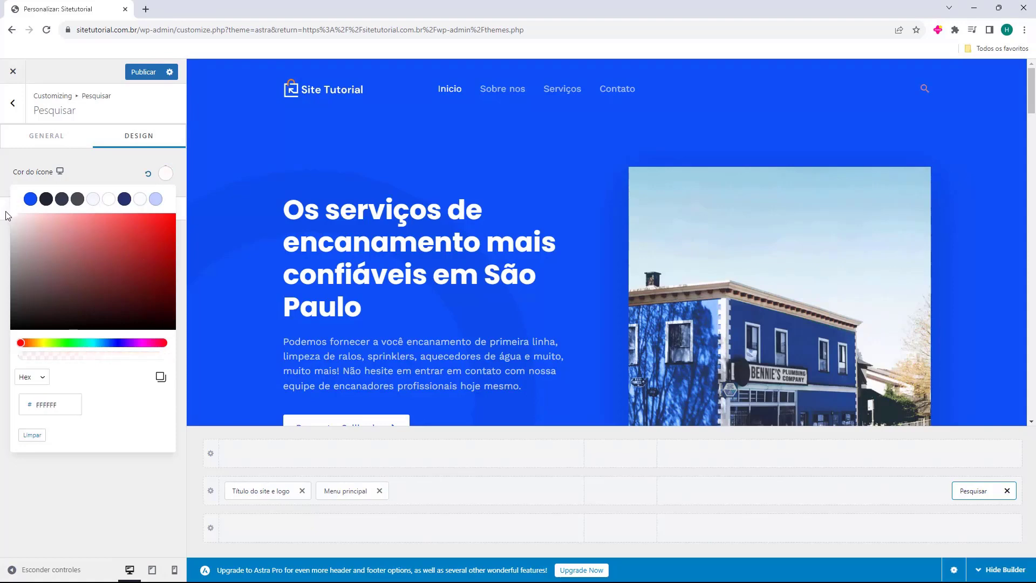
left_click(108, 184)
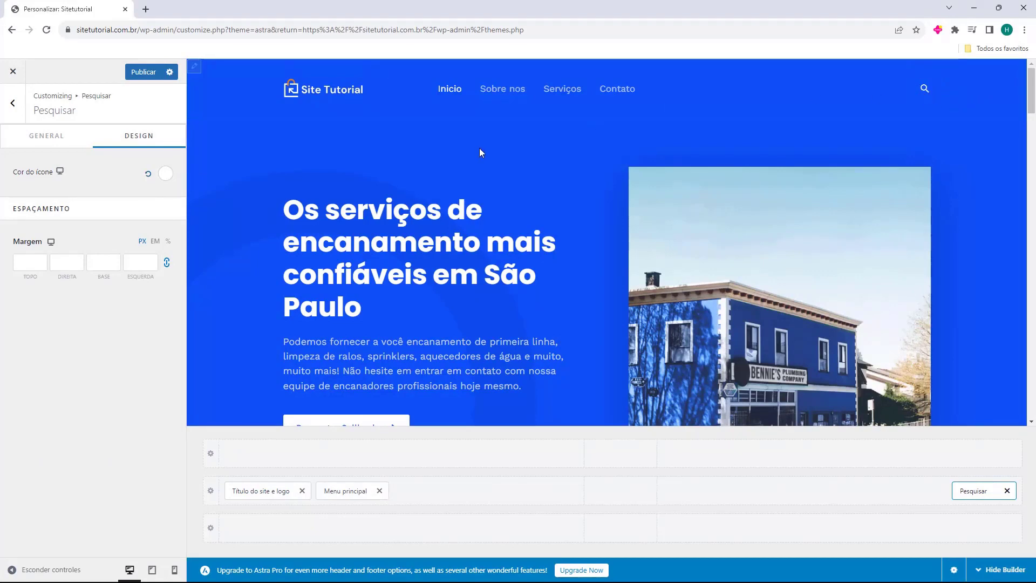
Preview the header's expanded search box and try out its size settings, resetting the icon size to its default.
left_click(925, 90)
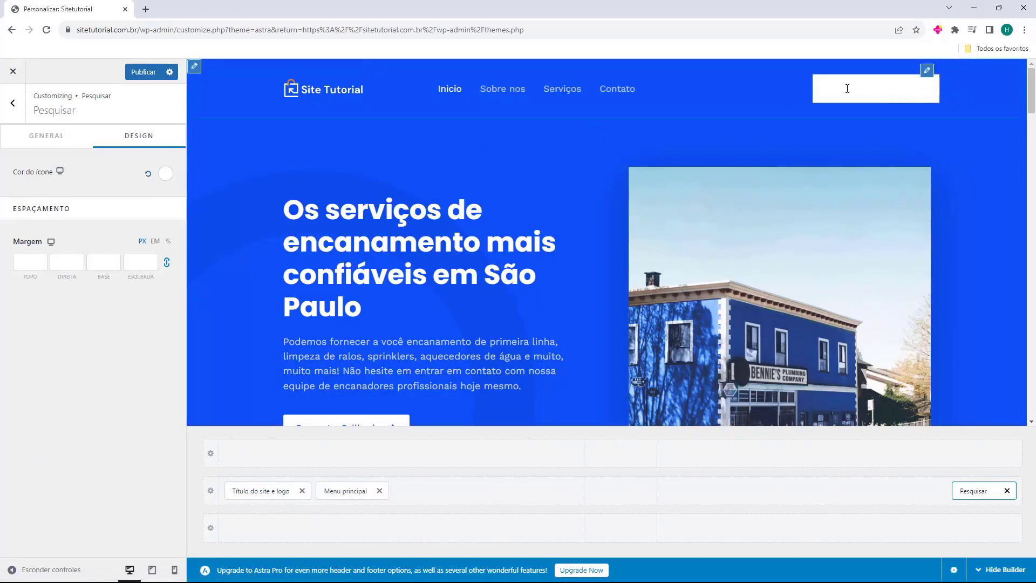
left_click(64, 137)
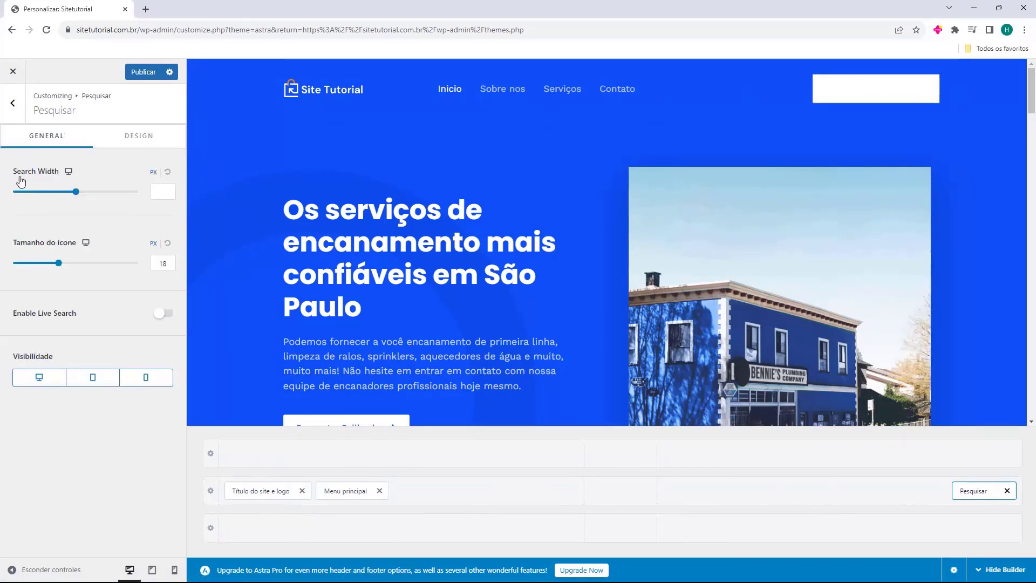
mouse_move(76, 191)
left_mouse_down()
mouse_move(89, 194)
mouse_move(75, 191)
left_mouse_up()
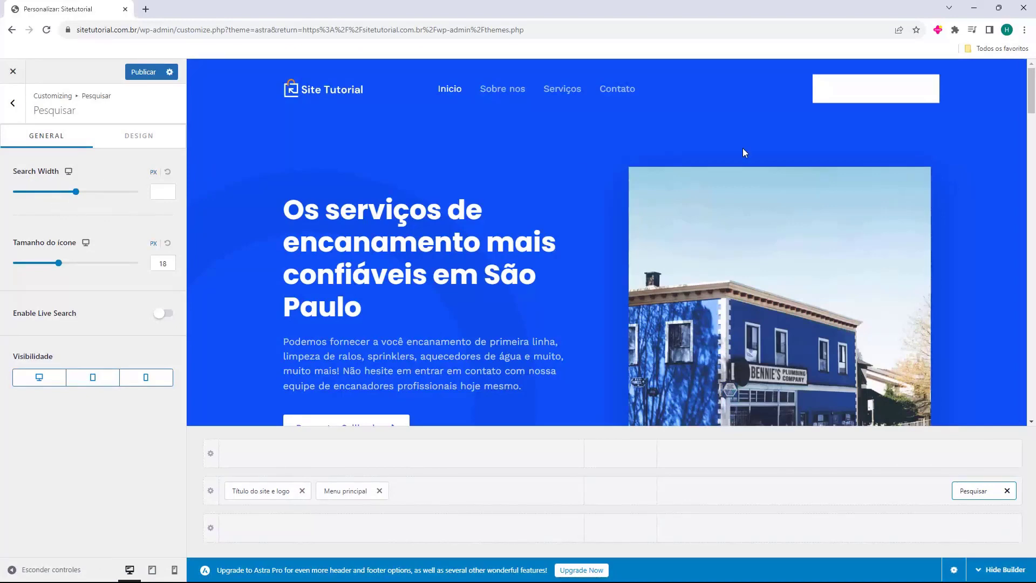
left_click_drag(62, 268, 77, 270)
left_click(168, 243)
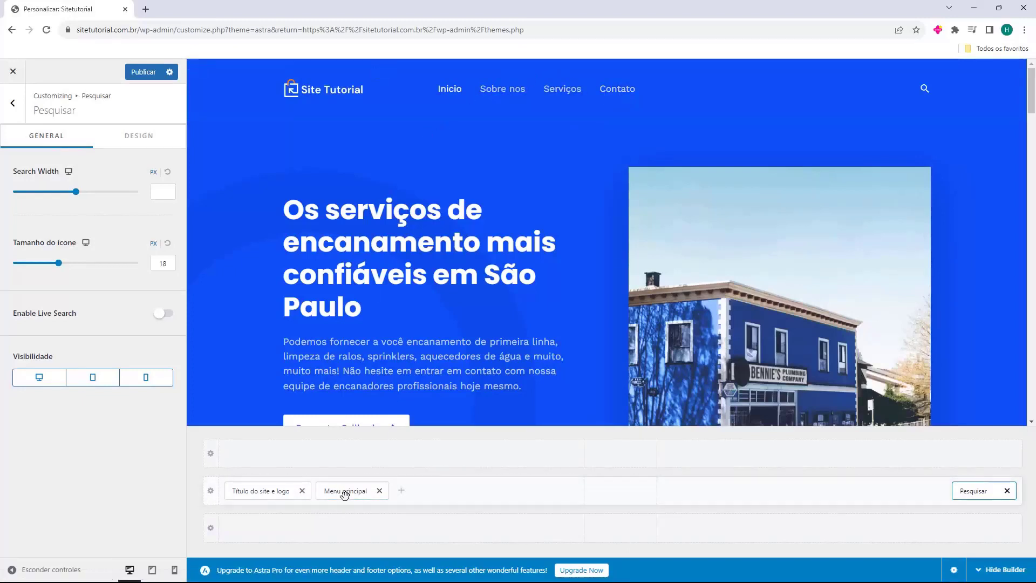
Move the Menu principal element to the right section of the header's main row, just before Pesquisar.
left_click_drag(345, 492, 903, 492)
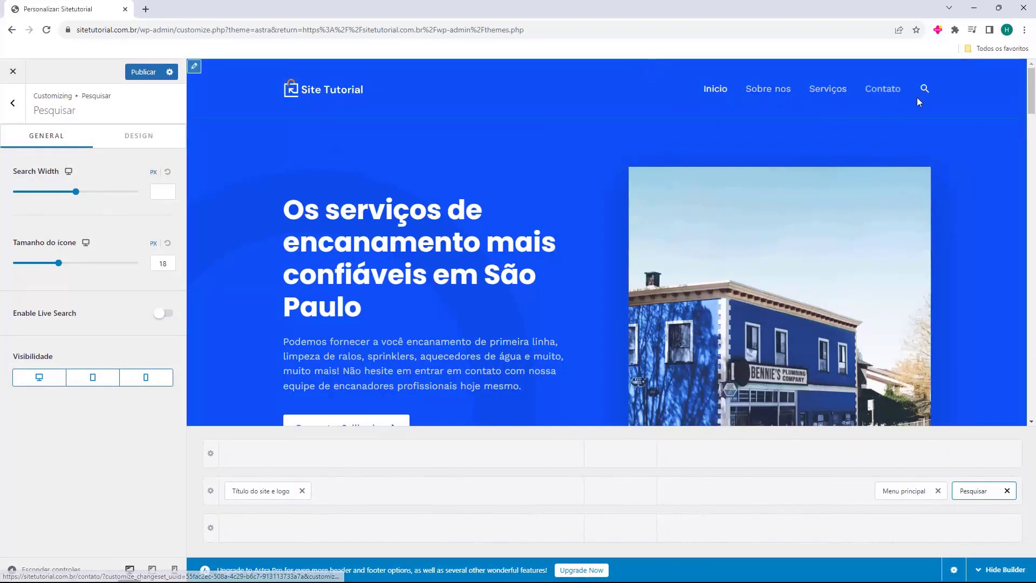
Add Widget 1 to the centre section of the header's main row and open its settings.
left_click(620, 491)
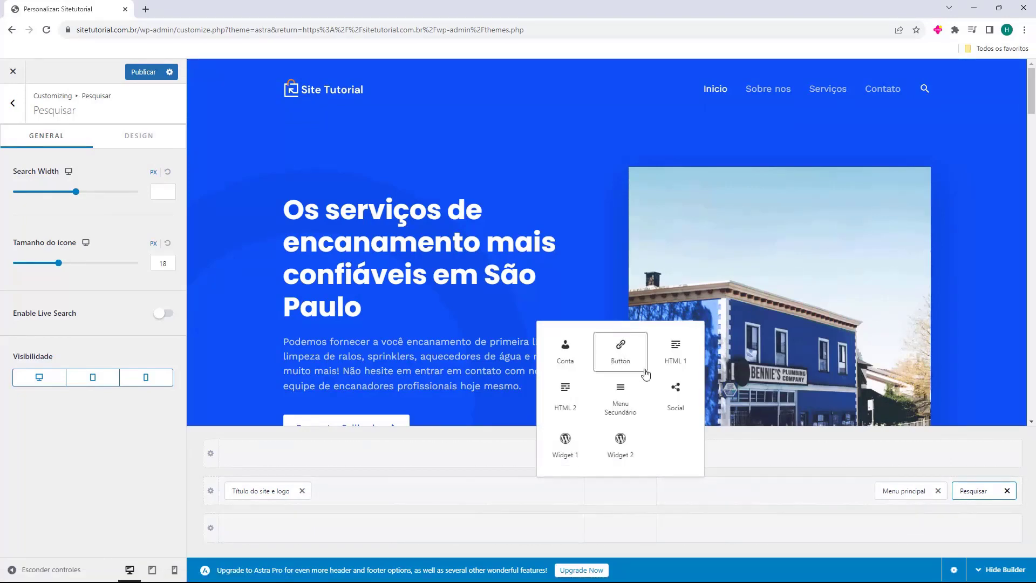
left_click(667, 391)
left_click(621, 499)
left_click(564, 455)
left_click(596, 491)
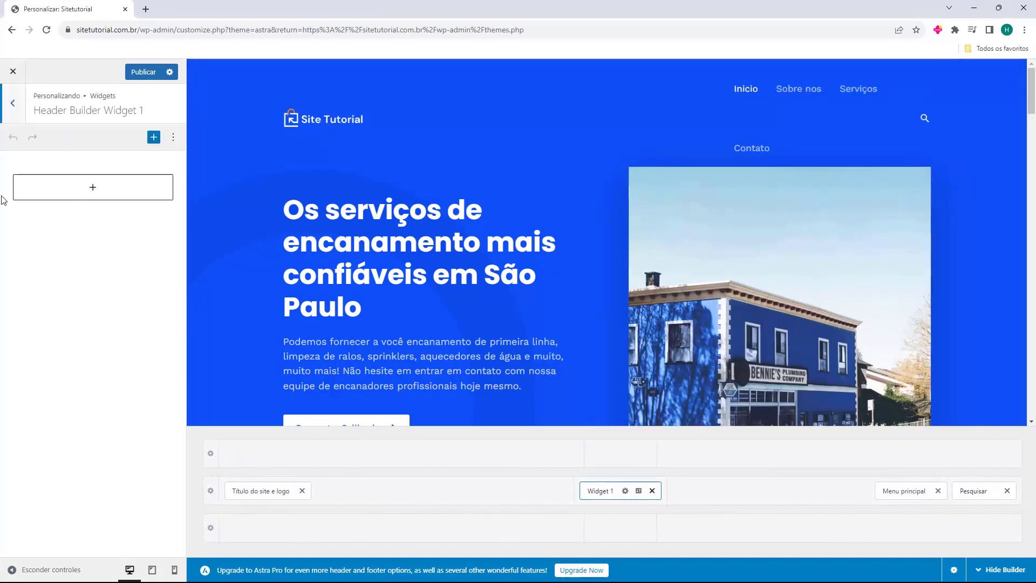
Browse the full list of blocks available for the header's Widget 1, and remove the widget from the header.
left_click(92, 192)
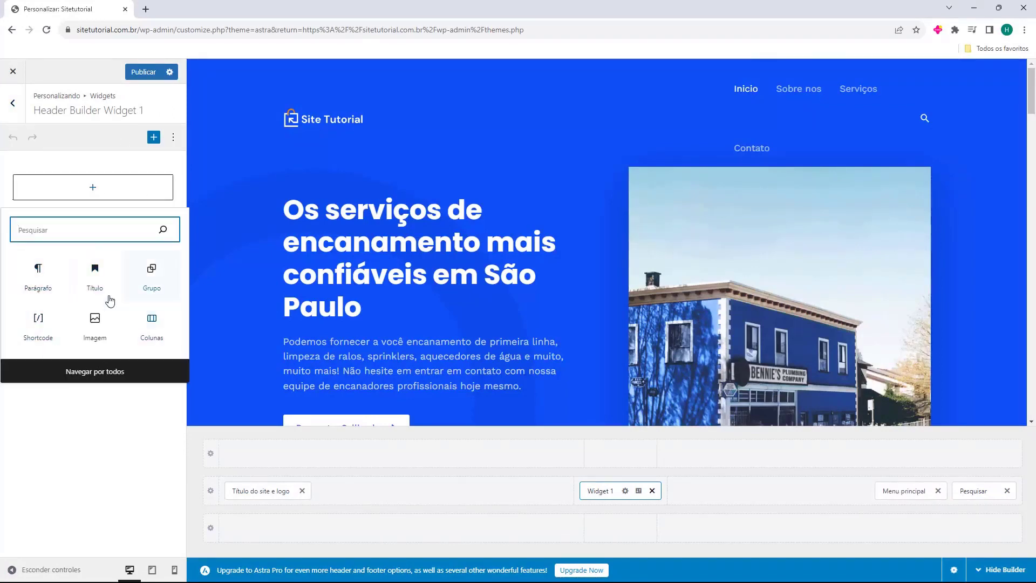
left_click(95, 372)
scroll(285, 231, "down", 15)
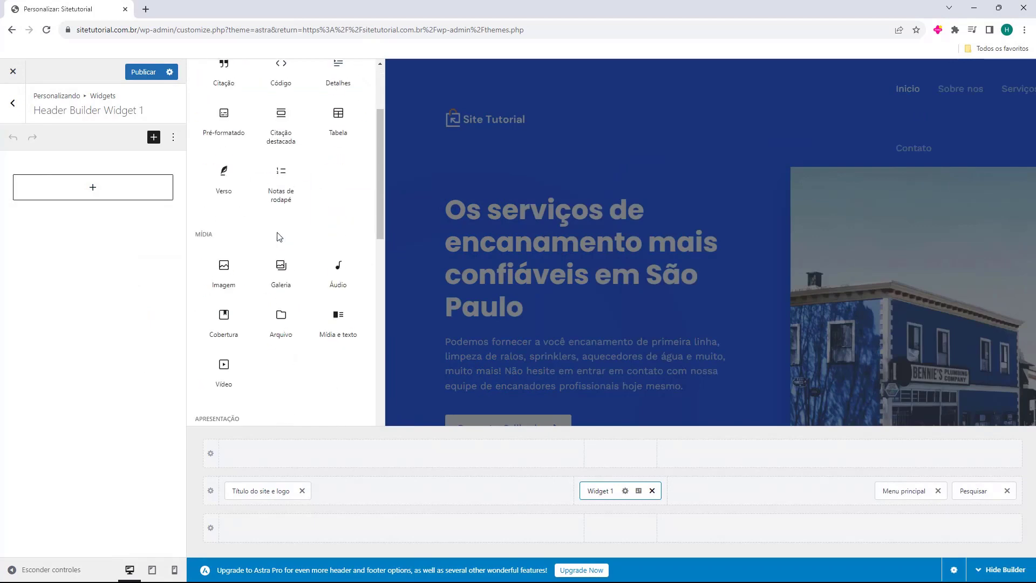
scroll(299, 158, "down", 10)
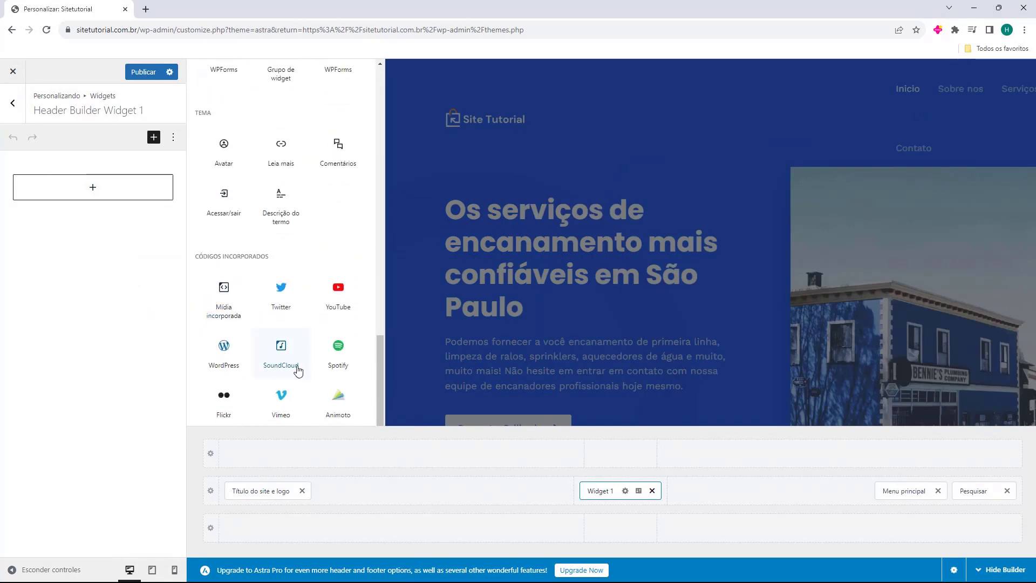
scroll(307, 310, "up", 20)
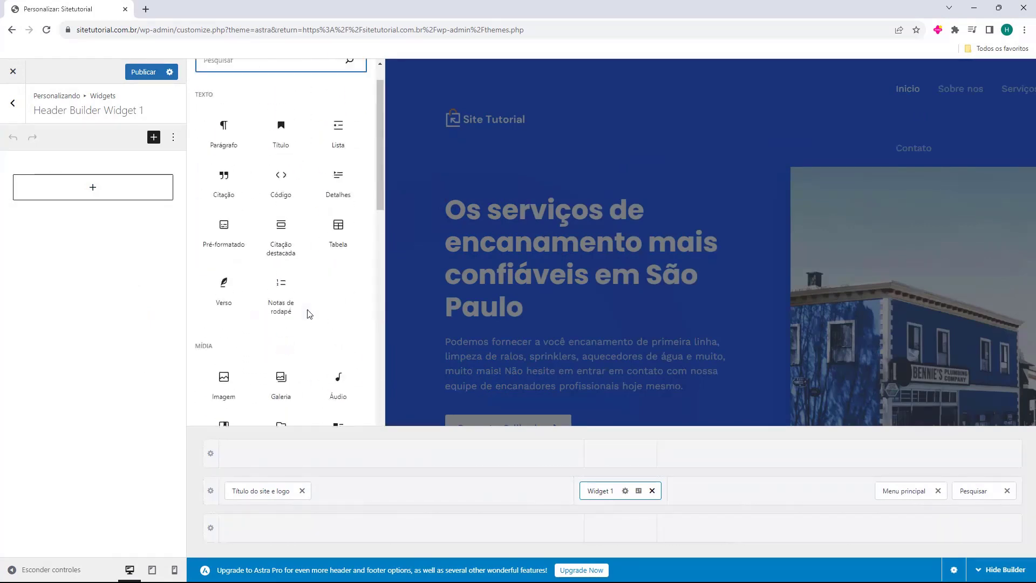
left_click(354, 71)
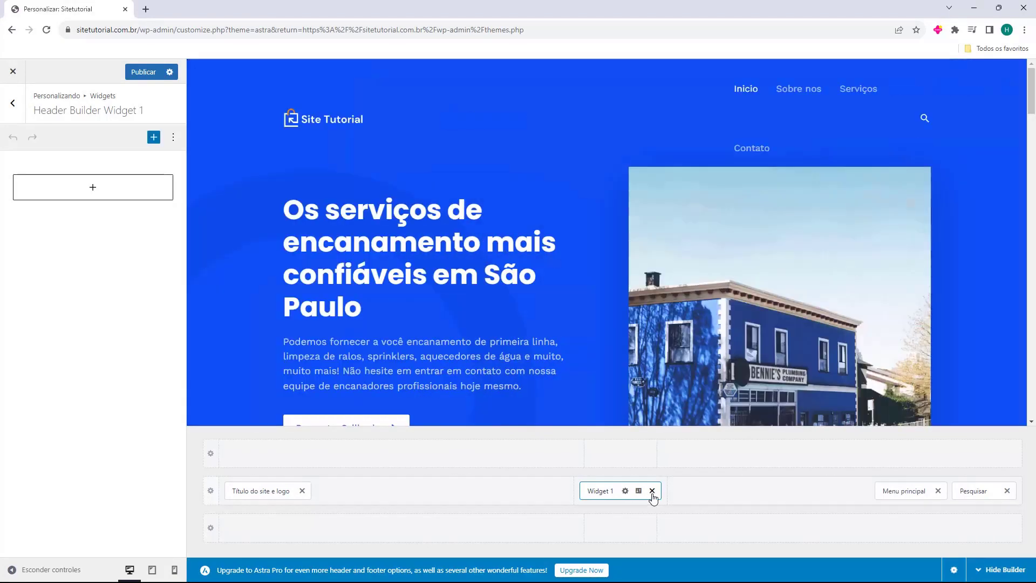
left_click(652, 490)
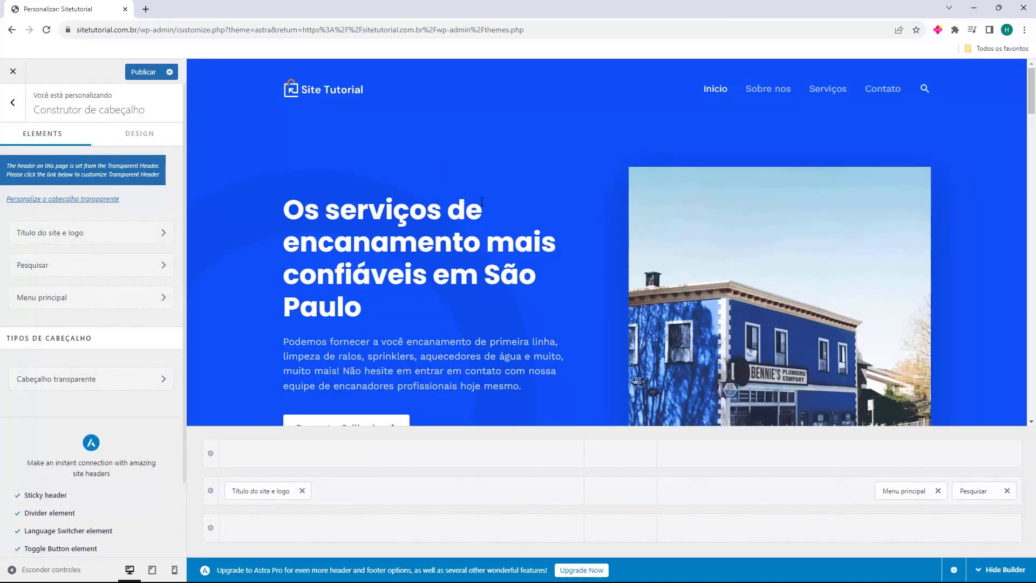
Leave the header builder and open the footer builder (Construtor de rodapé) with the site's footer in the preview.
left_click(13, 103)
scroll(464, 161, "down", 20)
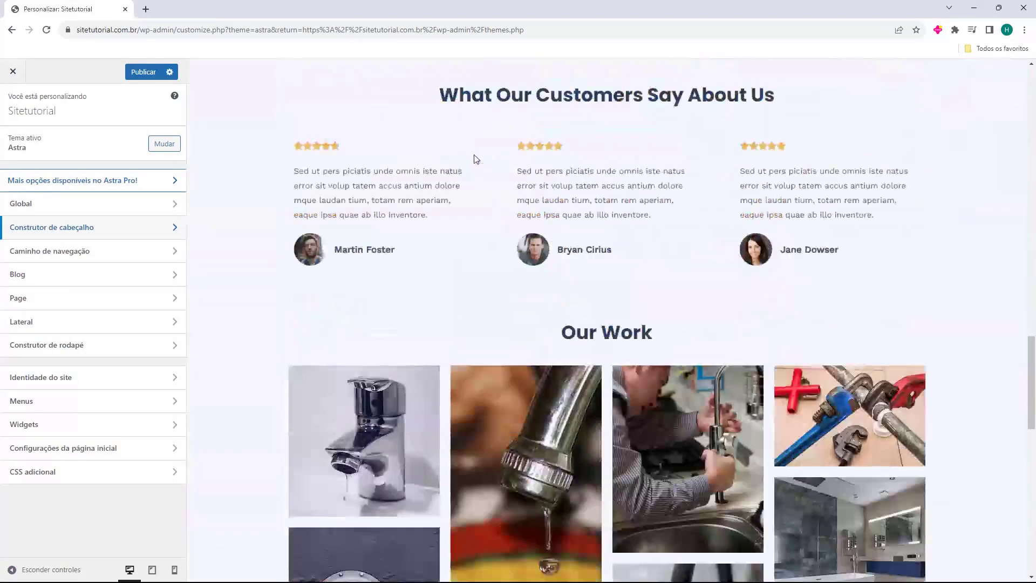
scroll(484, 177, "down", 8)
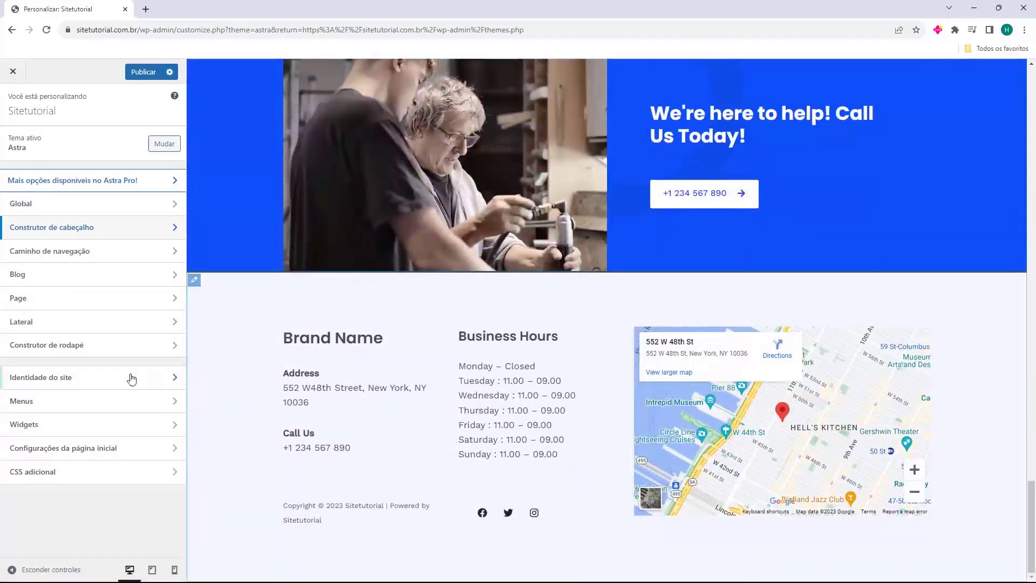
left_click(62, 352)
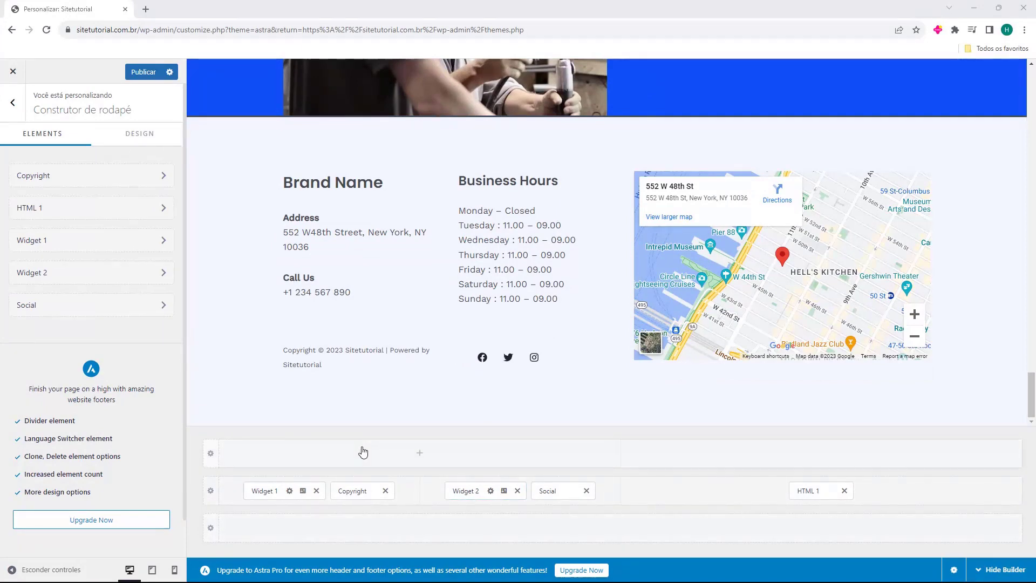
scroll(481, 250, "up", 2)
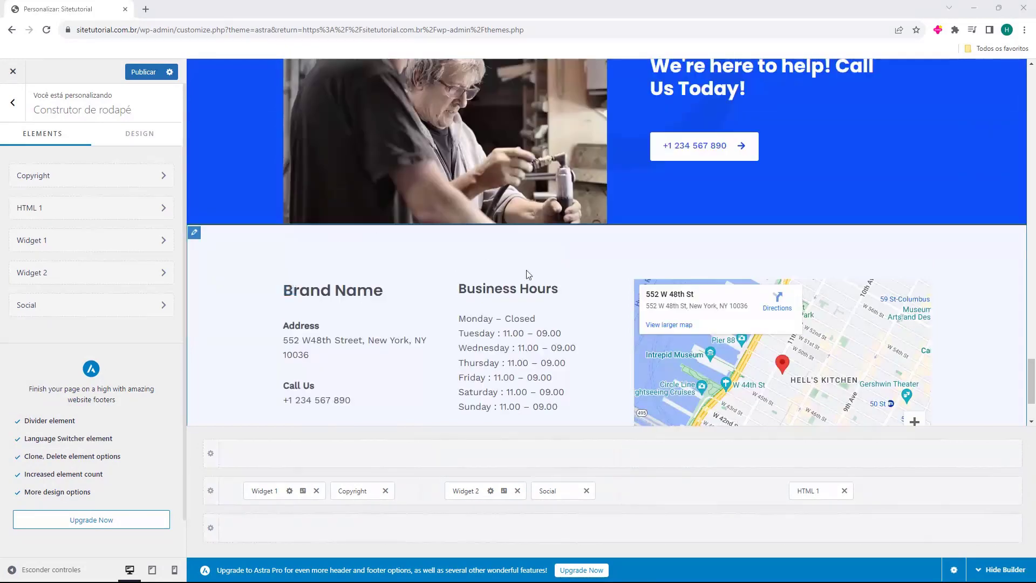
scroll(458, 177, "down", 1)
scroll(421, 173, "down", 1)
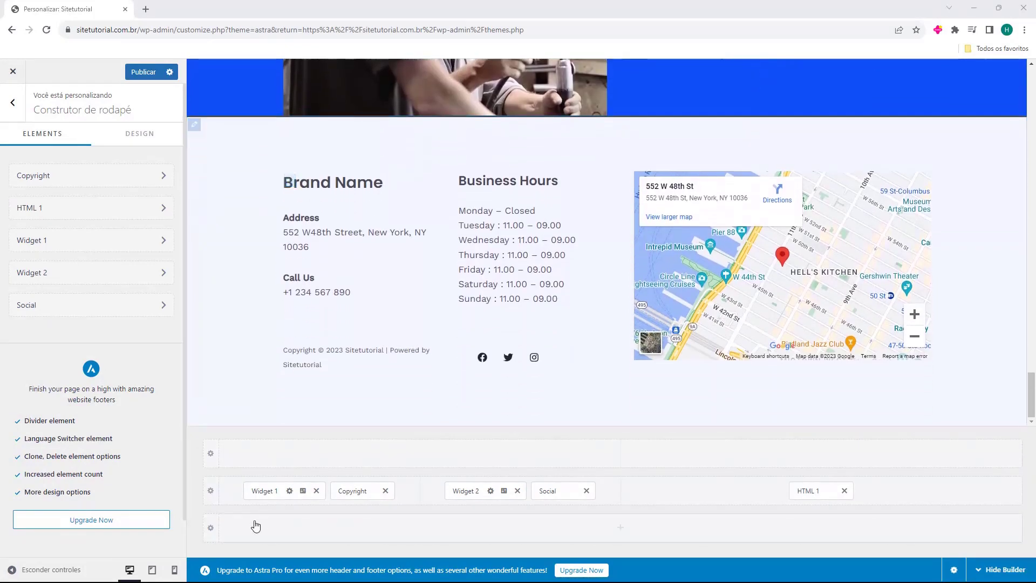
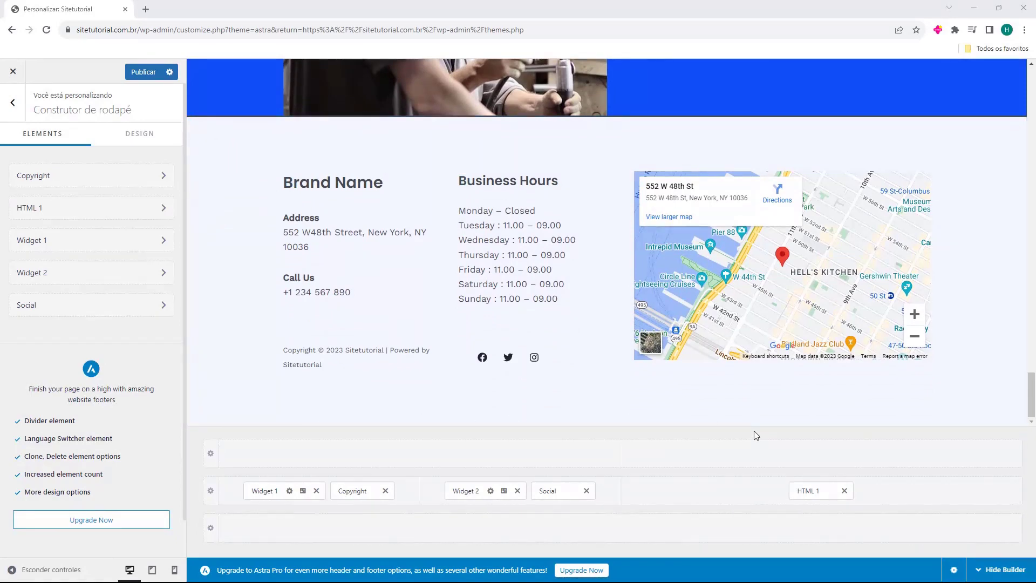
Open the main footer row's settings and try every column count from one to six, returning to three columns.
left_click(211, 491)
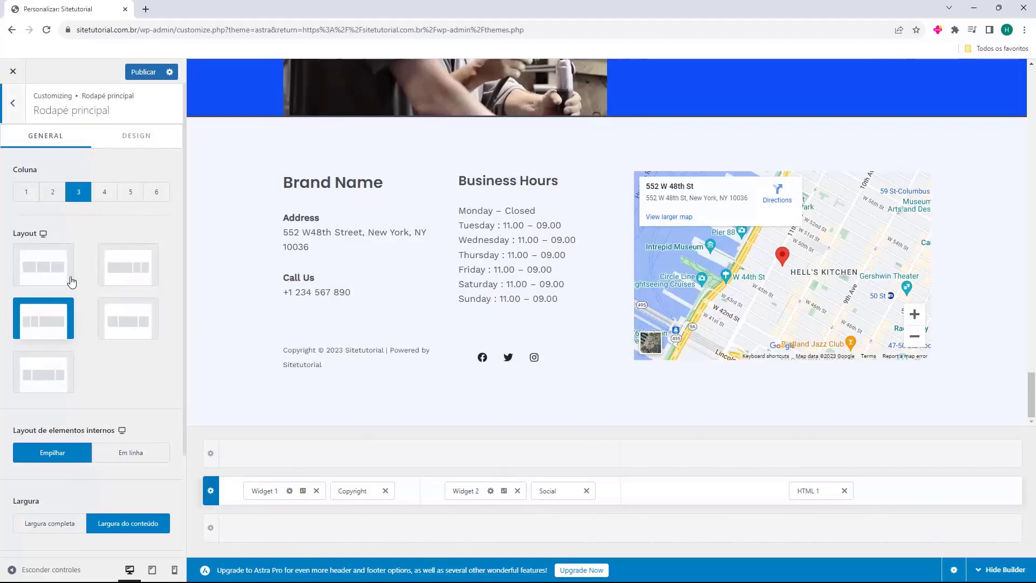
left_click_drag(19, 172, 54, 177)
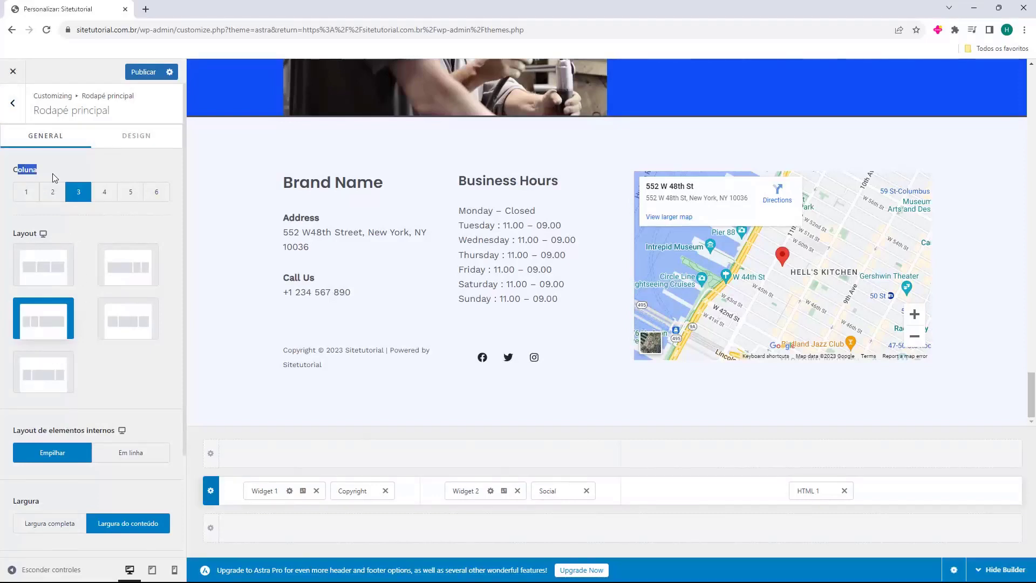
left_click(32, 231)
left_click(22, 203)
left_click(26, 193)
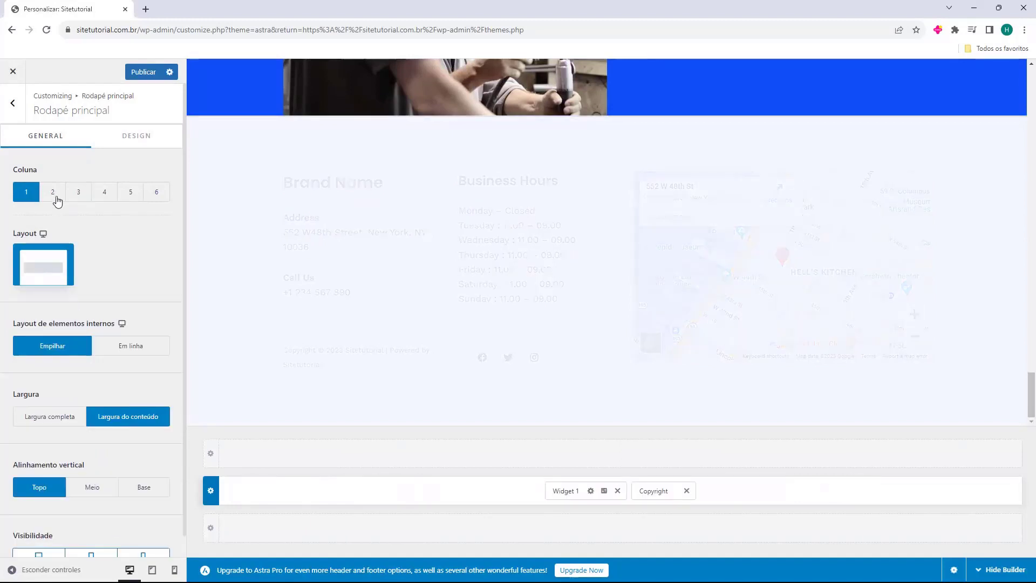
left_click(54, 195)
left_click(79, 201)
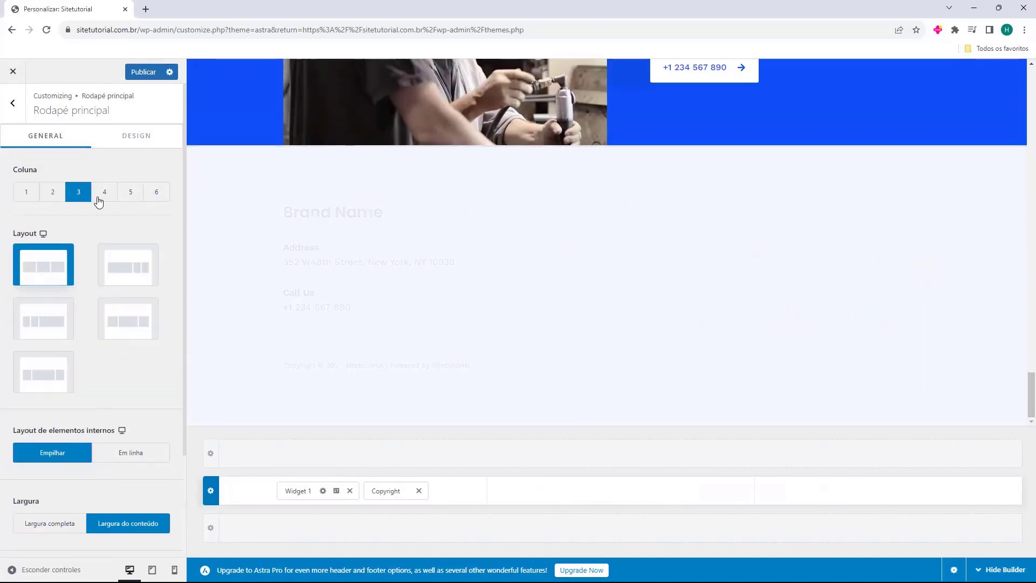
left_click(104, 198)
left_click(130, 199)
left_click(148, 201)
left_click(75, 193)
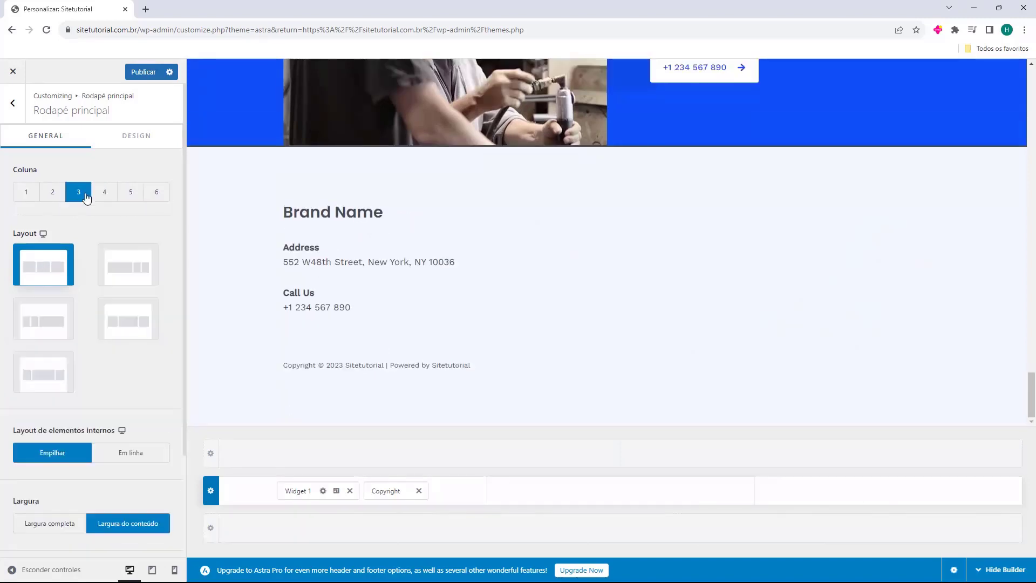
Try four columns for the main footer row, with the wide-first-column layout and the wide-last-column layout.
left_click(95, 195)
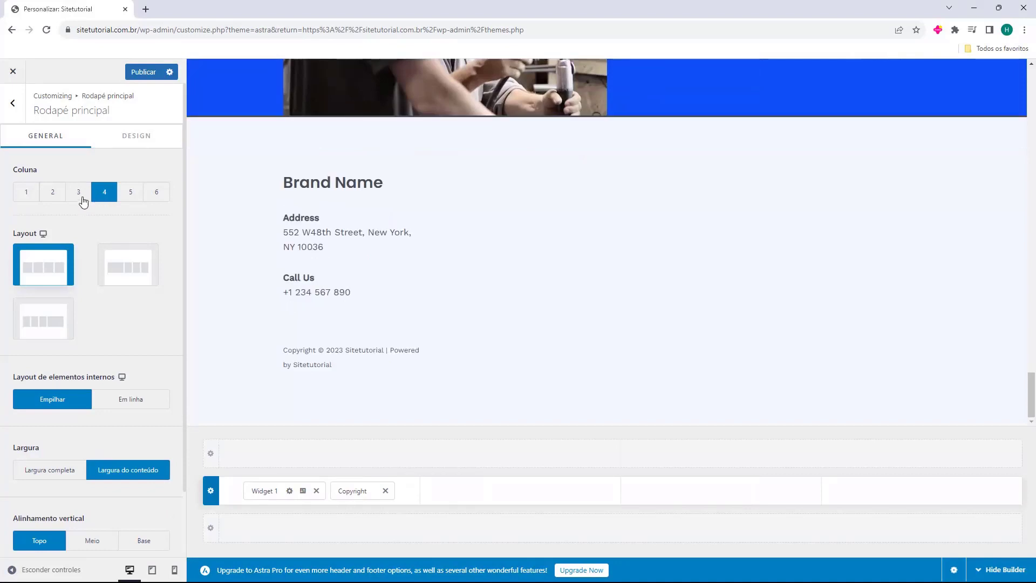
left_click_drag(18, 233, 32, 234)
left_click(118, 277)
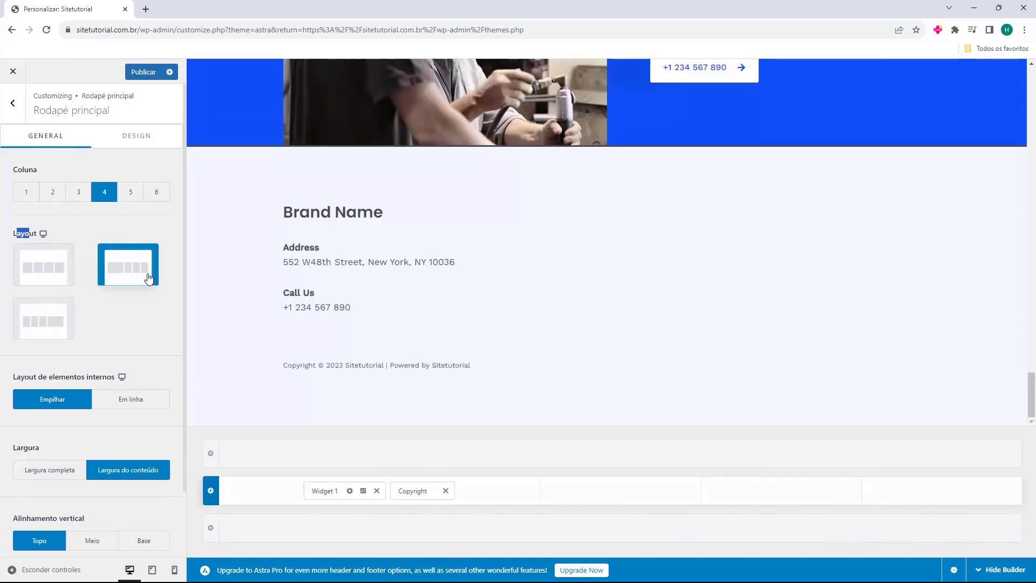
left_click(41, 324)
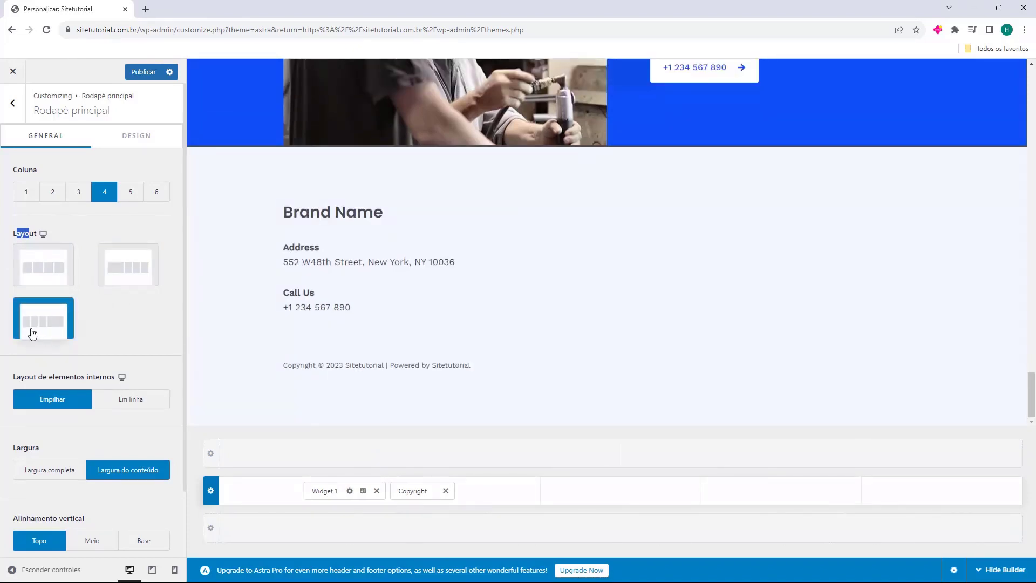
Switch the main footer row to three columns and try its alternative layouts, ending on the narrow-wide-narrow one.
left_click(74, 192)
left_click(105, 272)
left_click(67, 323)
left_click(111, 326)
left_click(46, 377)
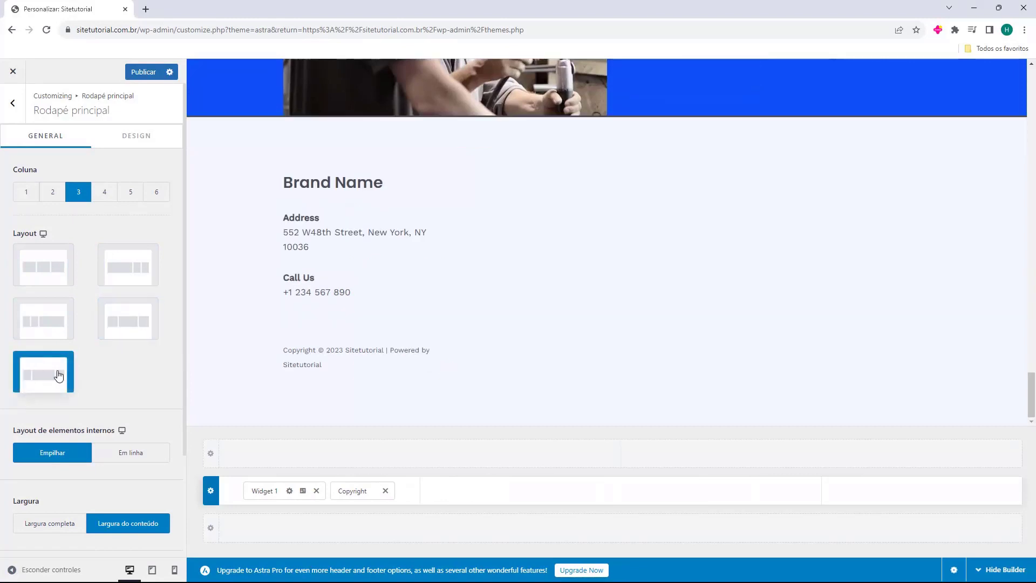
Try two, four, five and six columns for the main footer row to compare the resulting divisions.
left_click(42, 203)
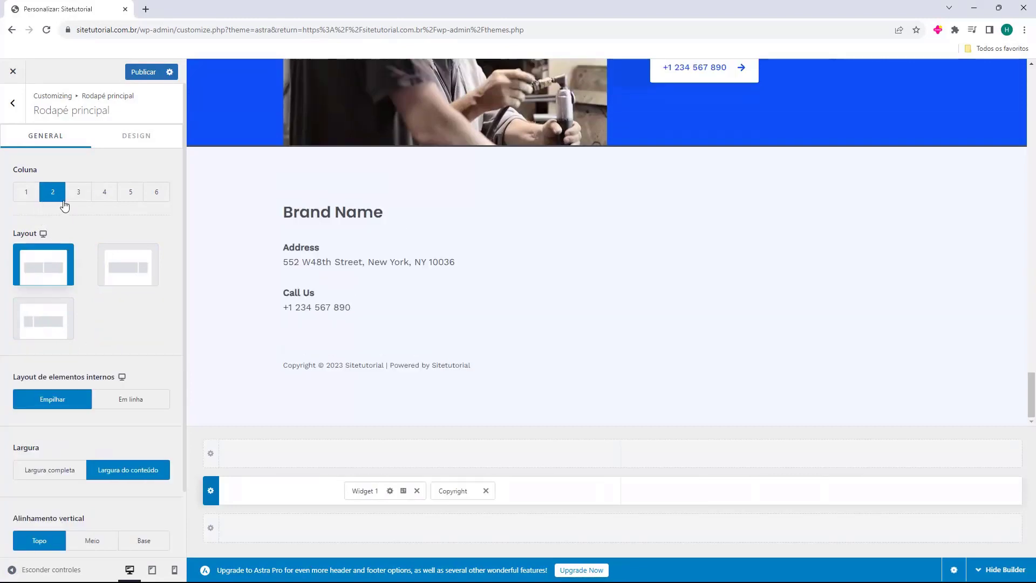
left_click(129, 196)
left_click(106, 195)
left_click(129, 194)
left_click(101, 197)
left_click(129, 195)
left_click(159, 196)
left_click(135, 201)
left_click(94, 202)
Set the main footer row to three columns using the layout with a wide first column and two narrow ones.
left_click(80, 203)
left_click(102, 199)
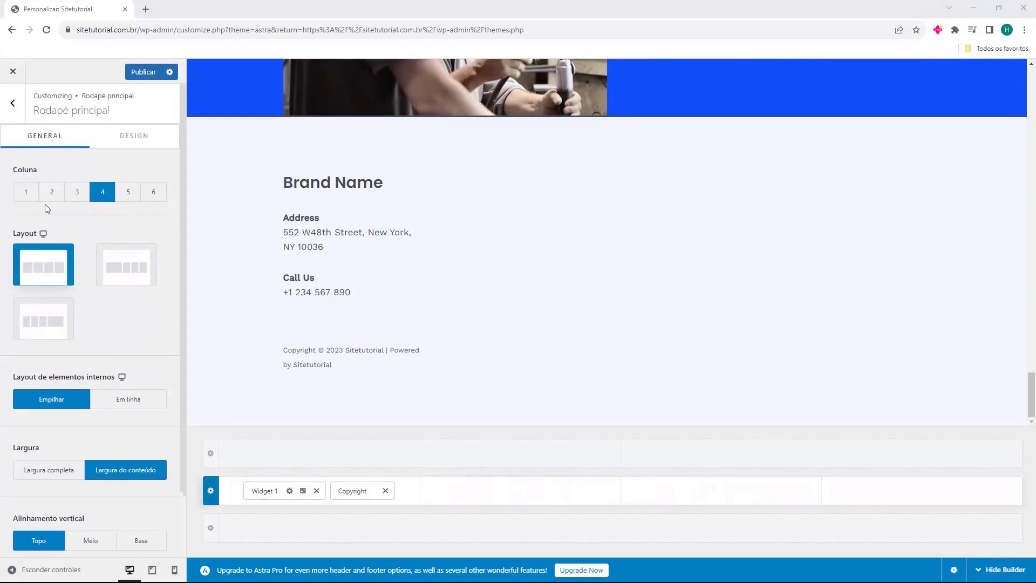
left_click(77, 193)
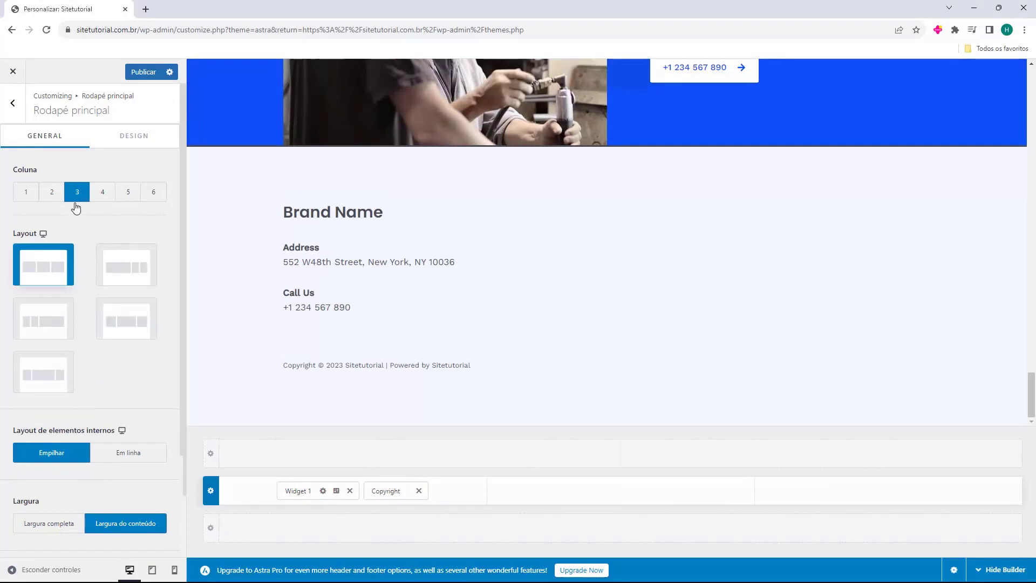
left_click(114, 277)
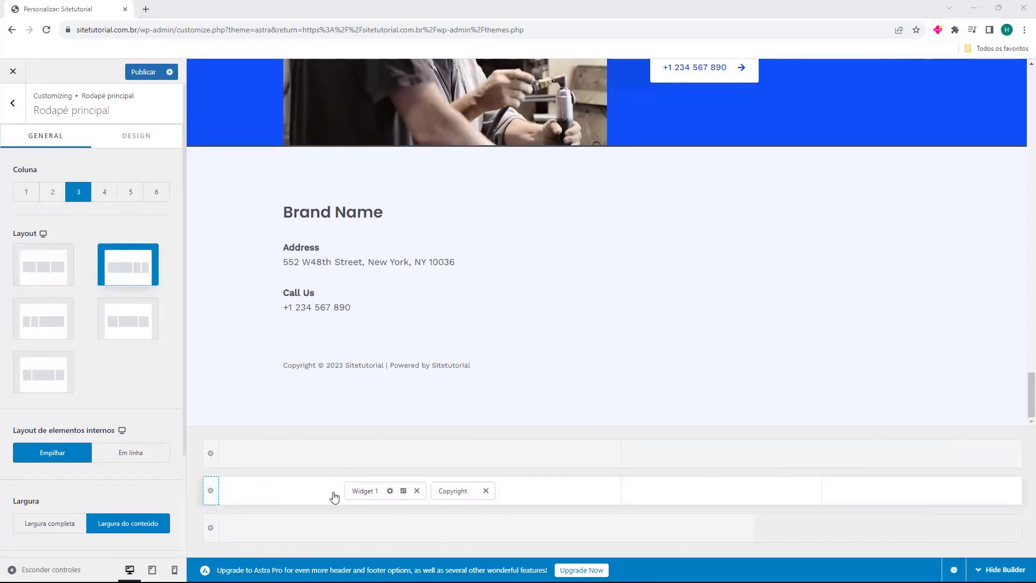
Open Widget 1 in the footer row and view the title and content fields of its text block.
left_click(363, 490)
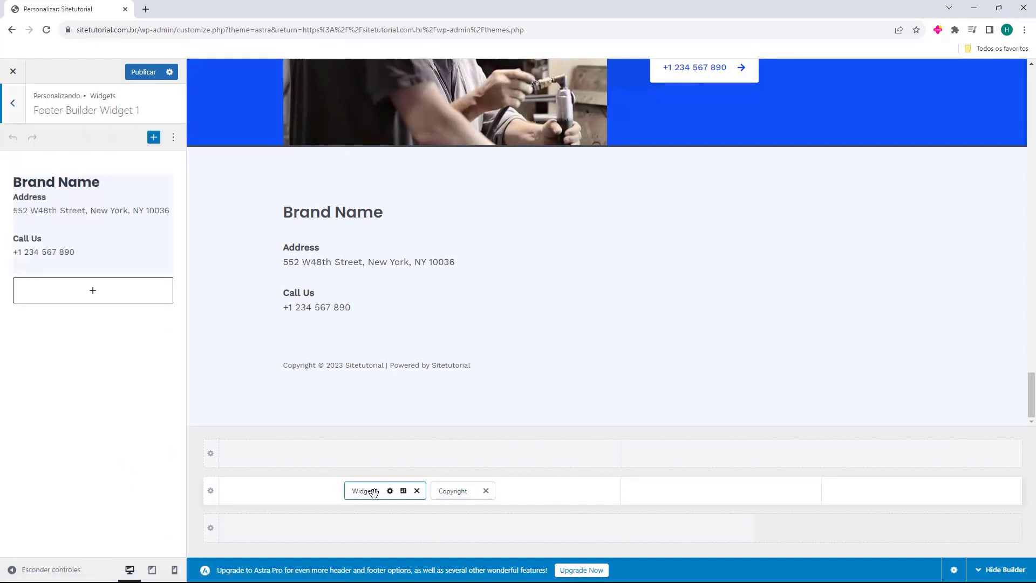
left_click(115, 249)
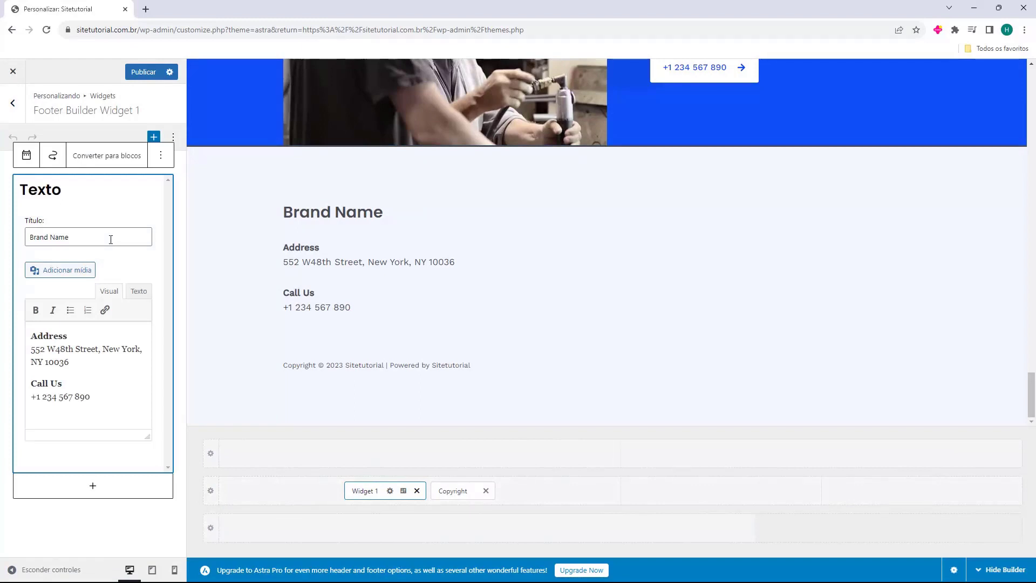
left_click_drag(27, 195, 54, 192)
left_click(32, 223)
Change the footer's Copyright text to "Copyright [copyright] - Todos os direitos reservados - Sitetutorial".
left_click(453, 491)
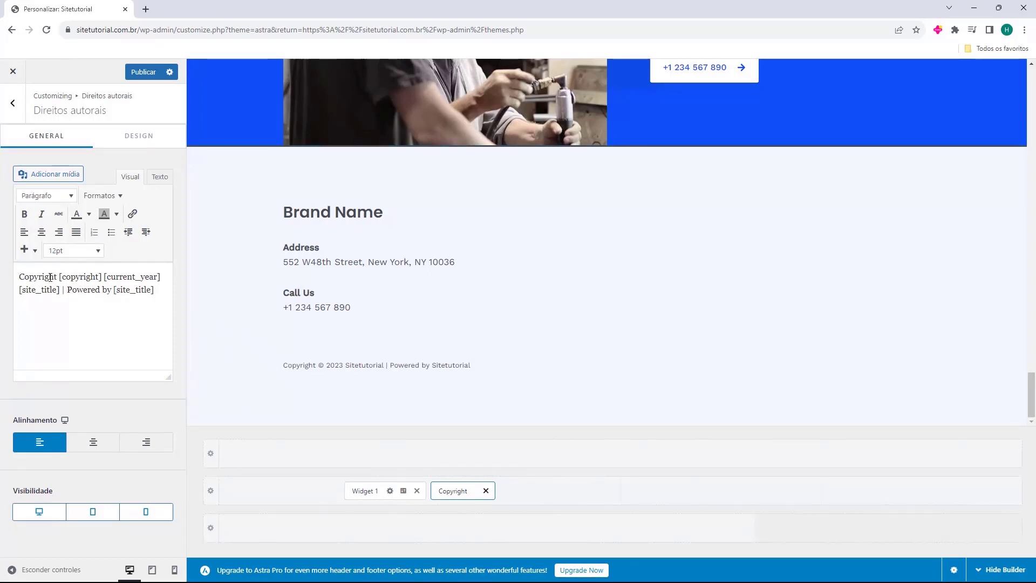
left_click_drag(64, 279, 86, 278)
left_click(163, 306)
left_click(105, 279, "shift")
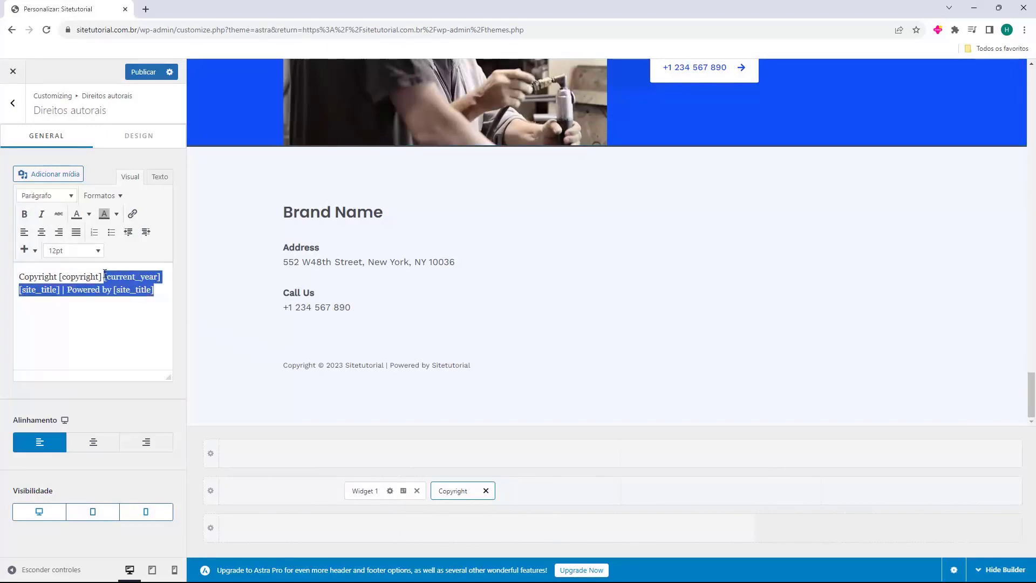
key("BackSpace")
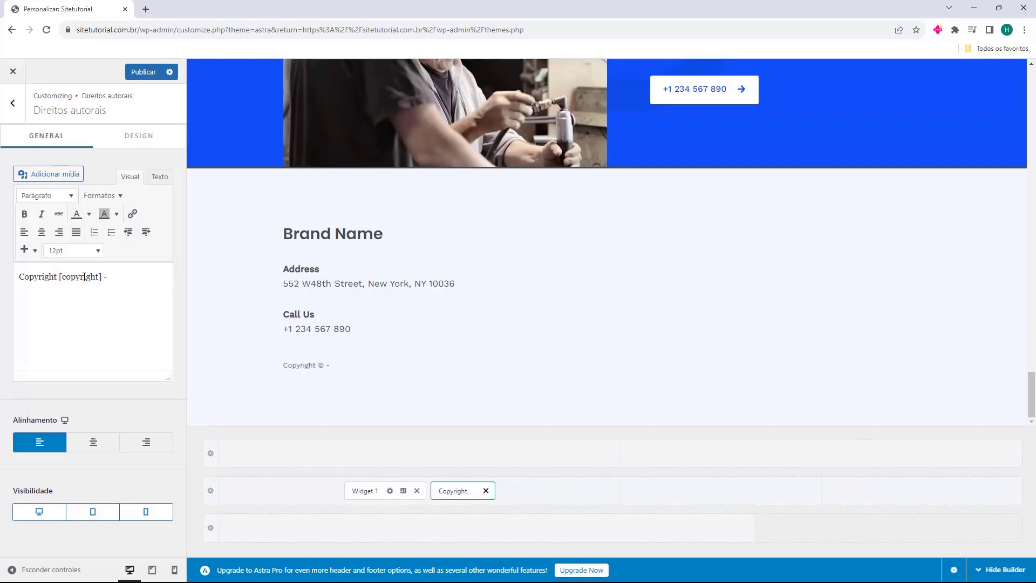
type("Todos os direi")
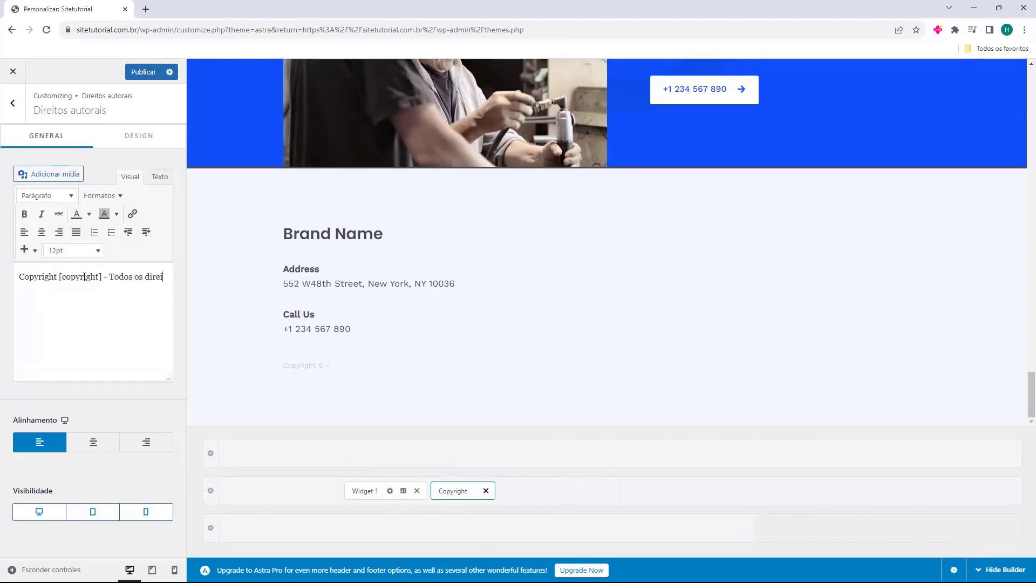
type("tos reservados")
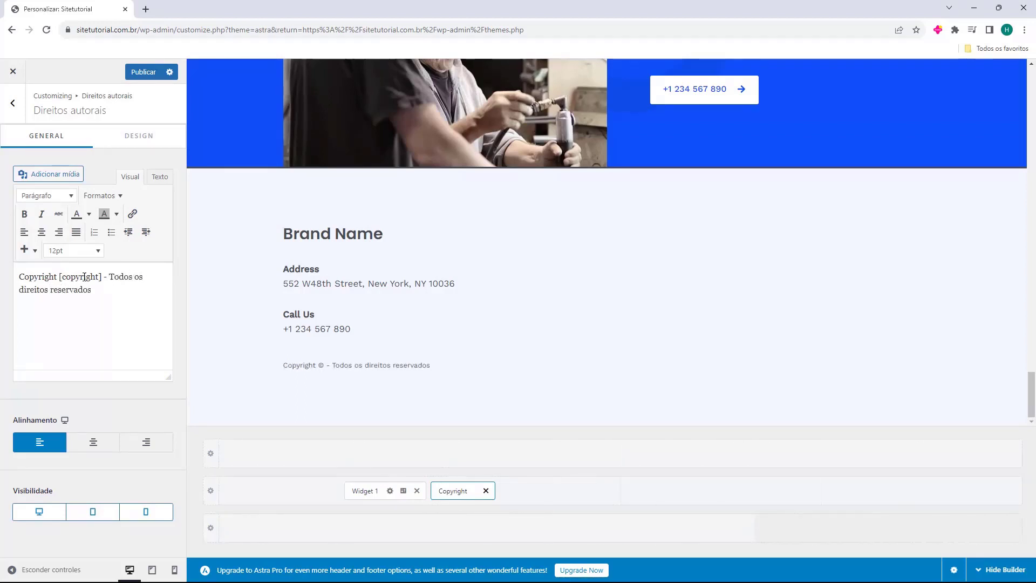
type(" - Sitetutorial")
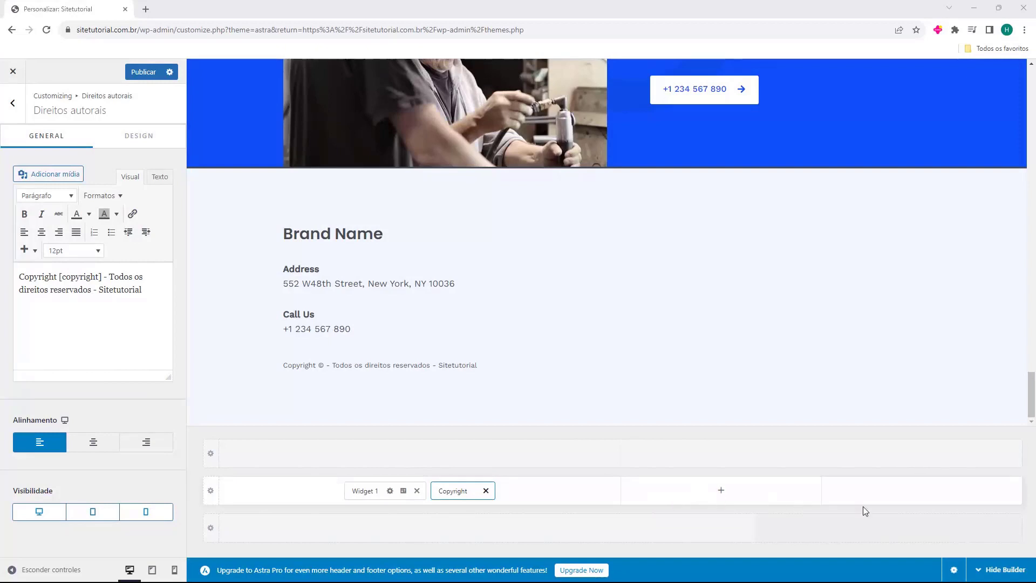
Add Widget 2 to the middle column of the main footer row and delete its Business Hours text block.
left_click(717, 491)
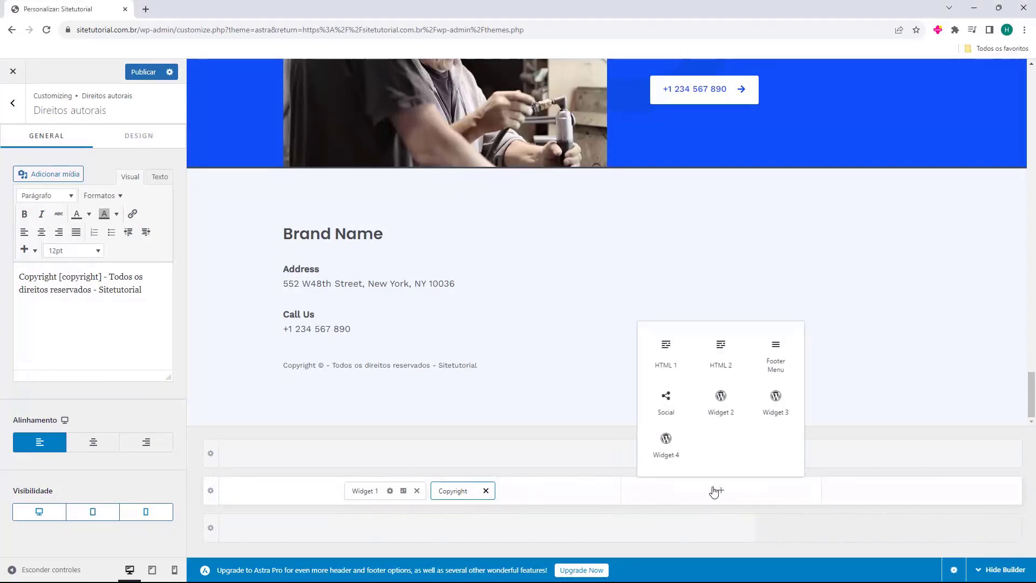
left_click(721, 403)
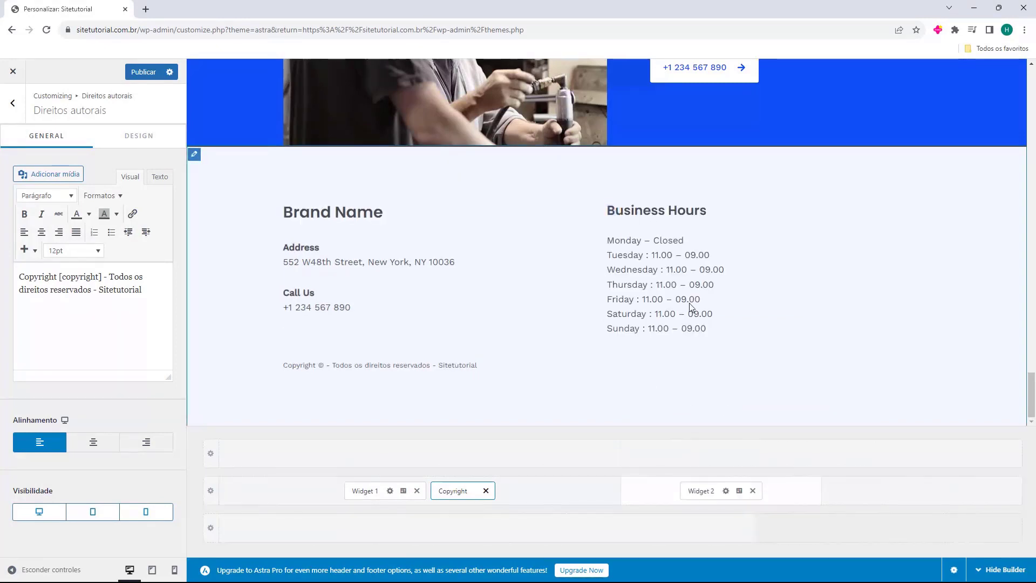
left_click(693, 489)
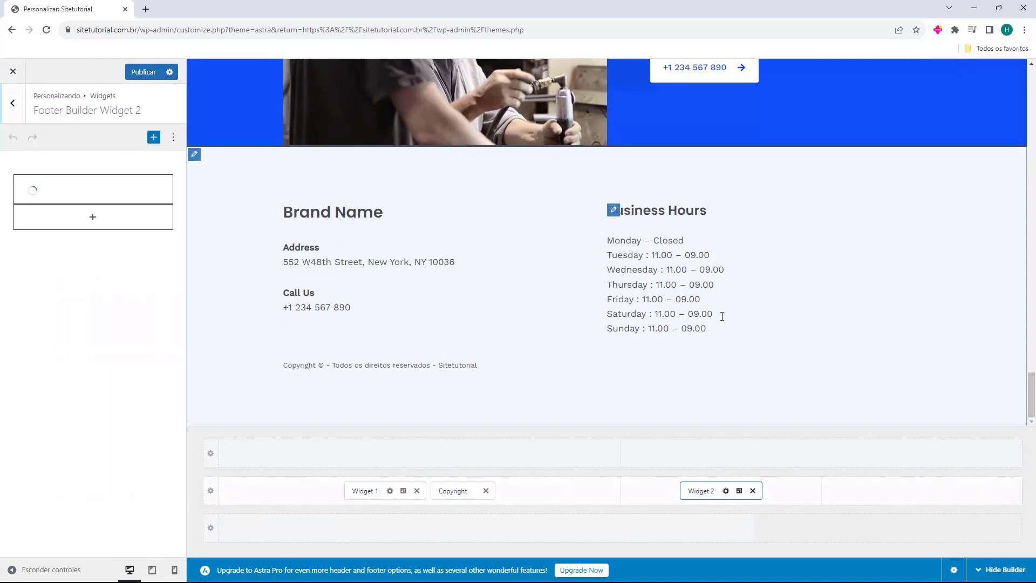
left_click(95, 232)
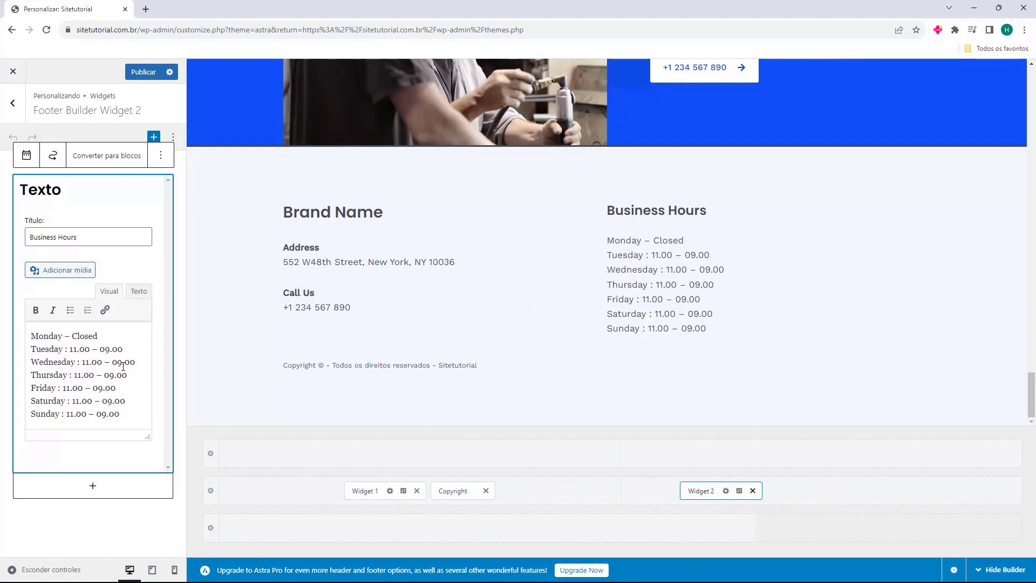
key("shift+alt+z")
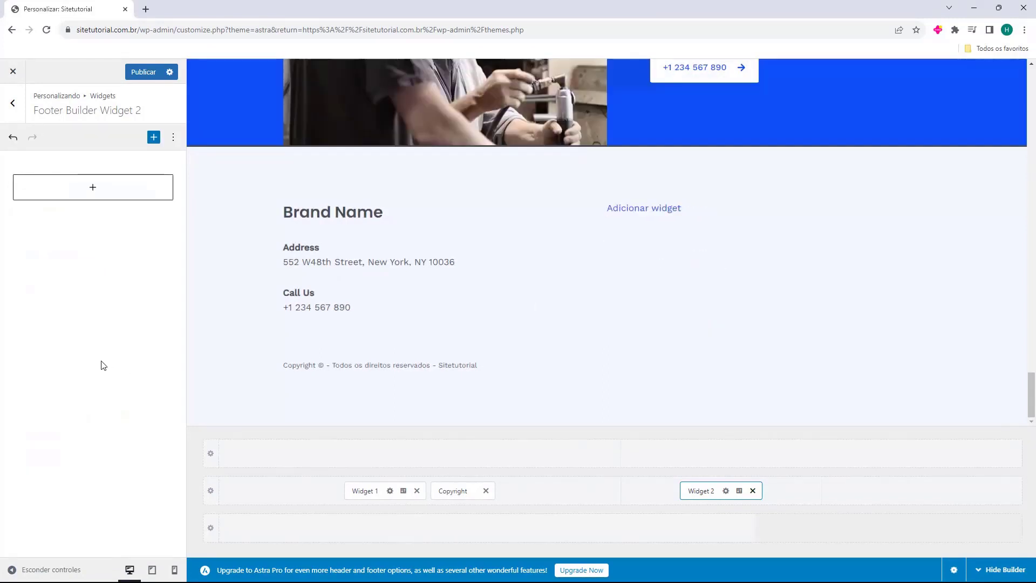
Search the blocks for "menu" and insert a Menu block in the footer's Widget 2.
left_click(98, 193)
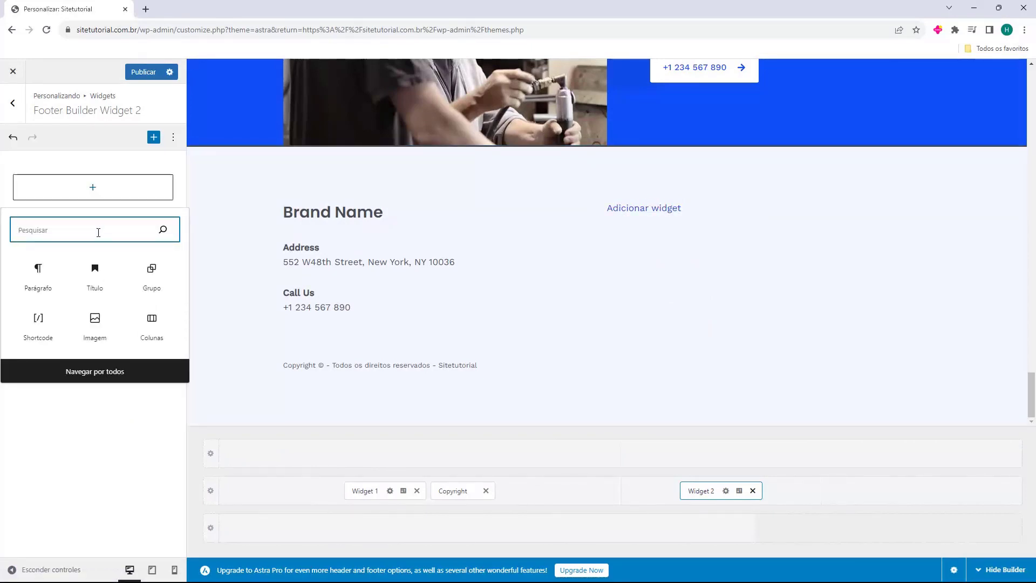
type("menu")
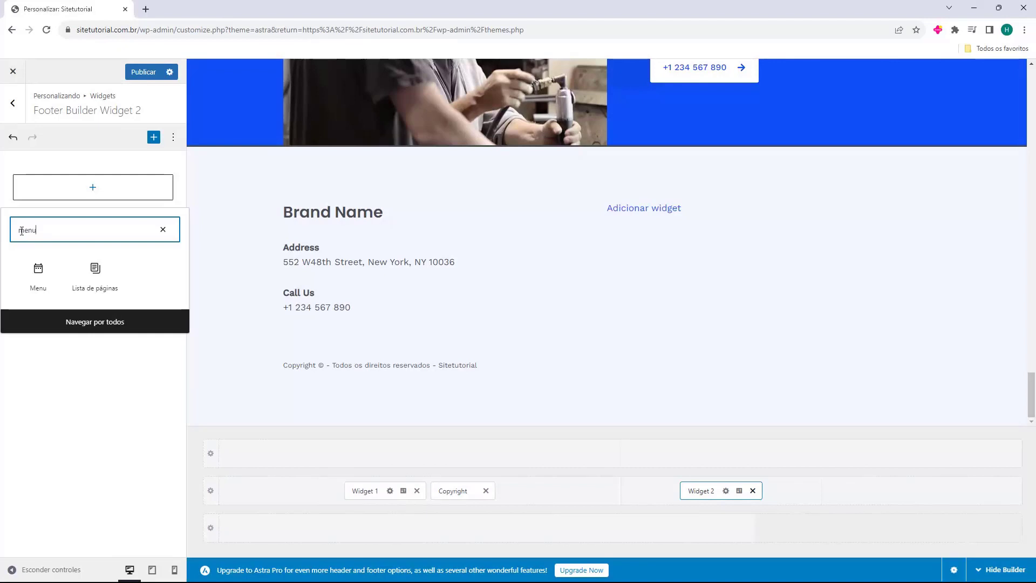
left_click(32, 277)
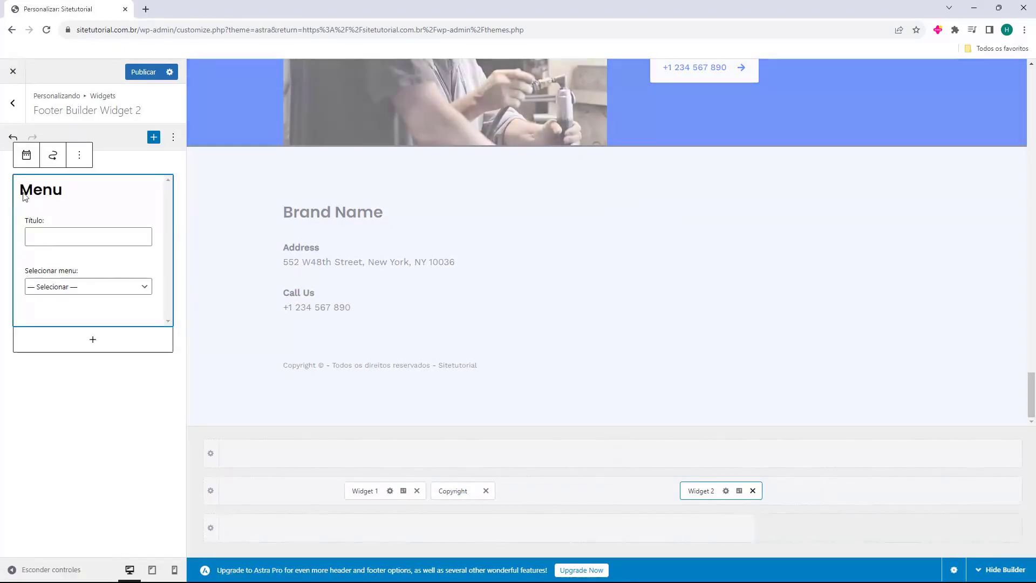
Title the Menu block "Paginas" and select Primary Menu as the menu it shows.
left_click(54, 238)
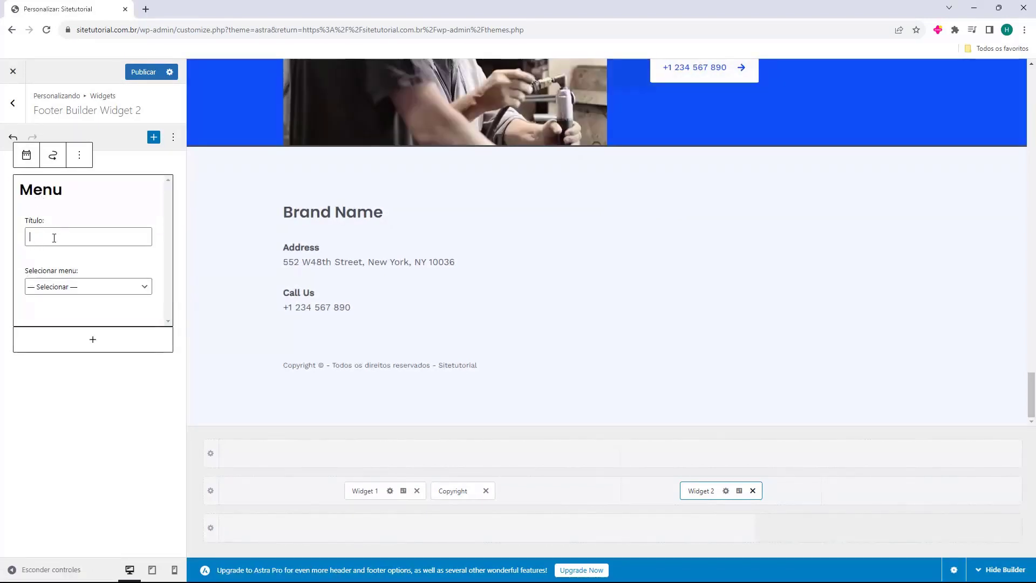
type("Paginas")
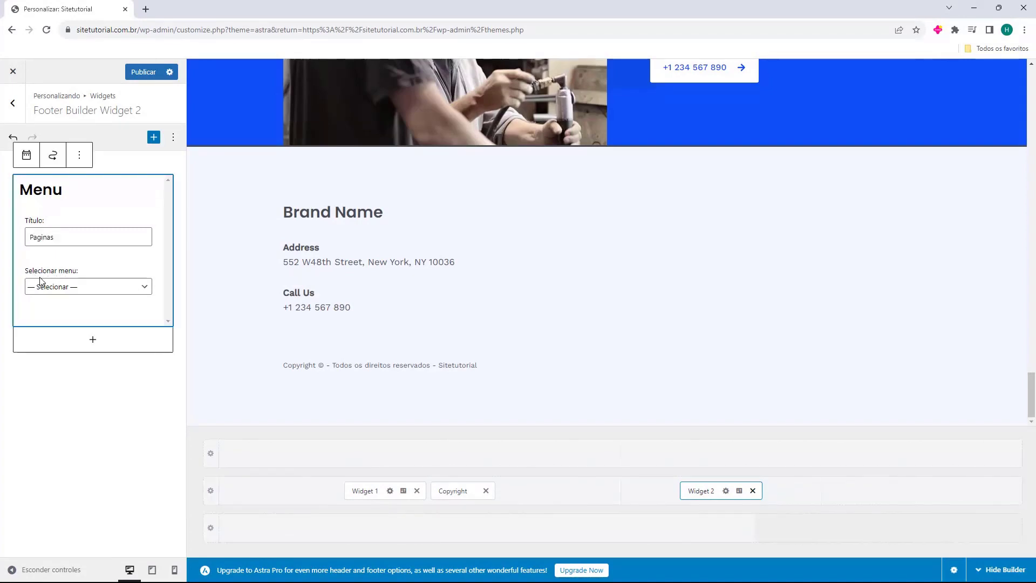
left_click(60, 286)
left_click(66, 311)
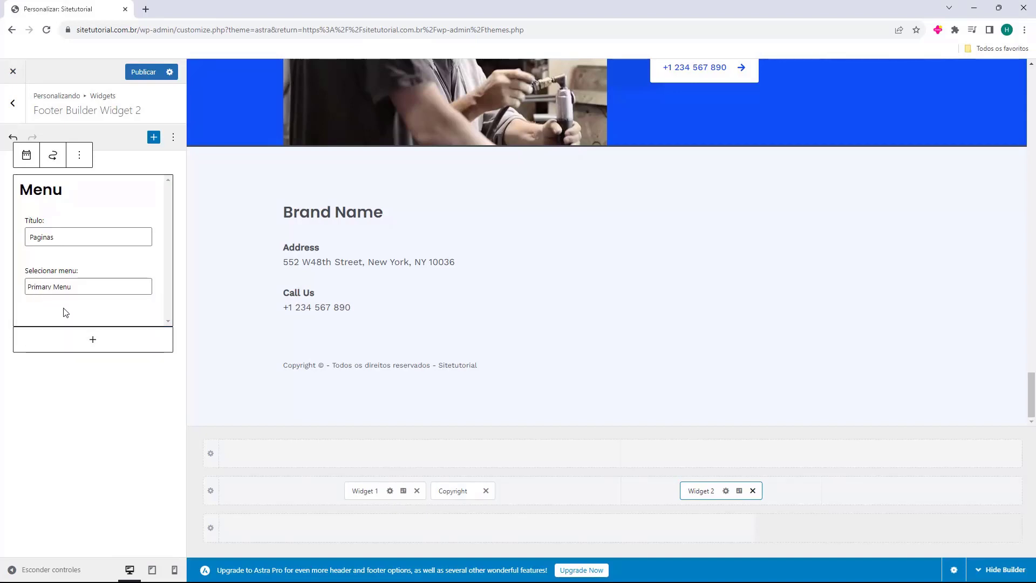
left_click(34, 290)
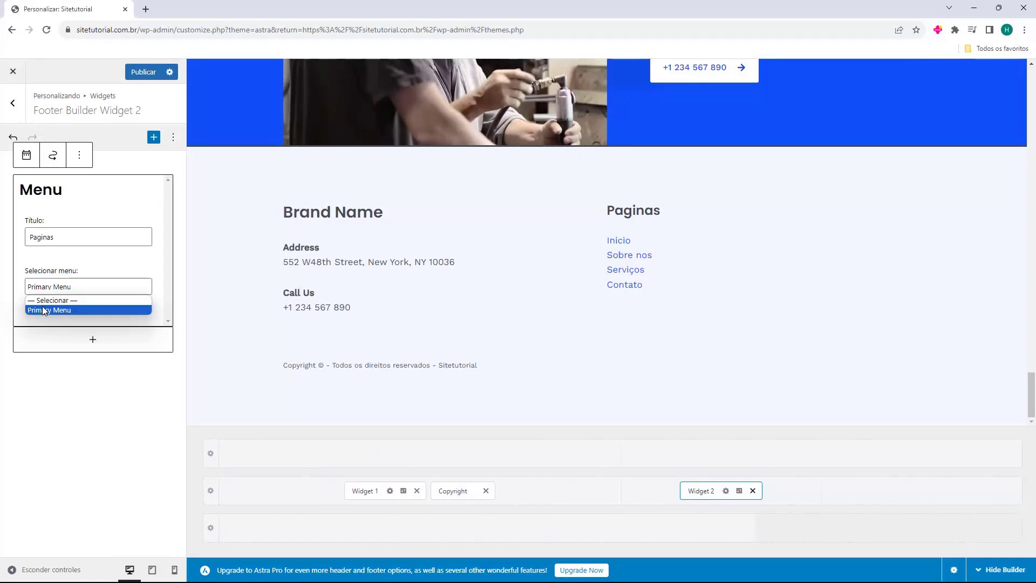
left_click(45, 311)
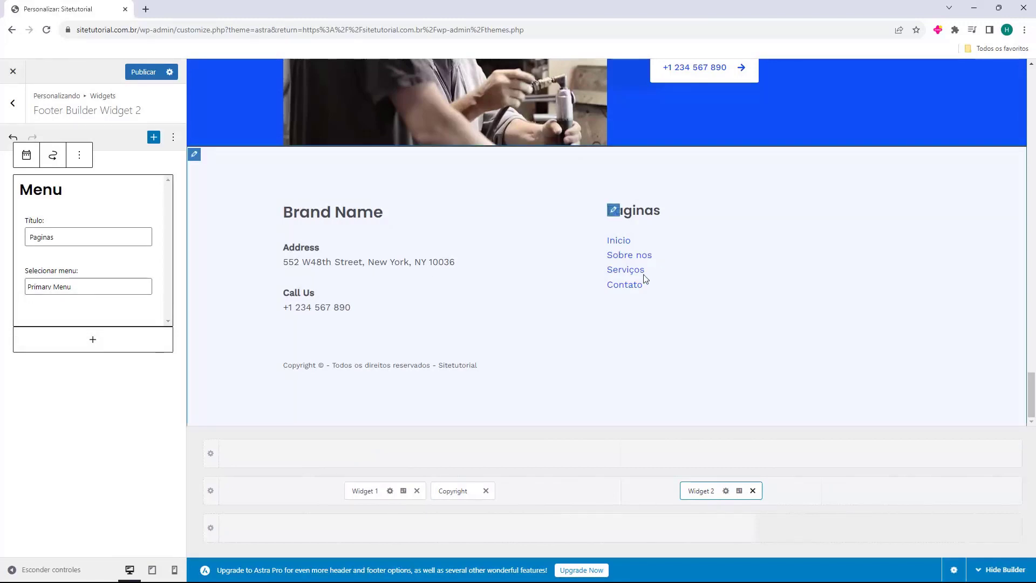
left_click(77, 396)
left_click(41, 236)
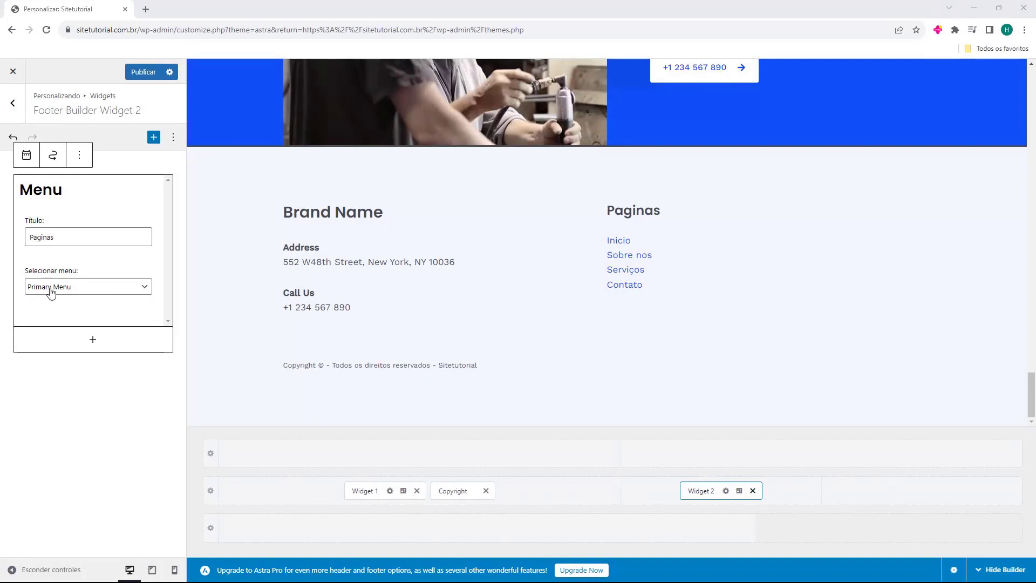
Add an HTML 1 element to the empty third column of the main footer row and open its settings.
left_click(671, 500)
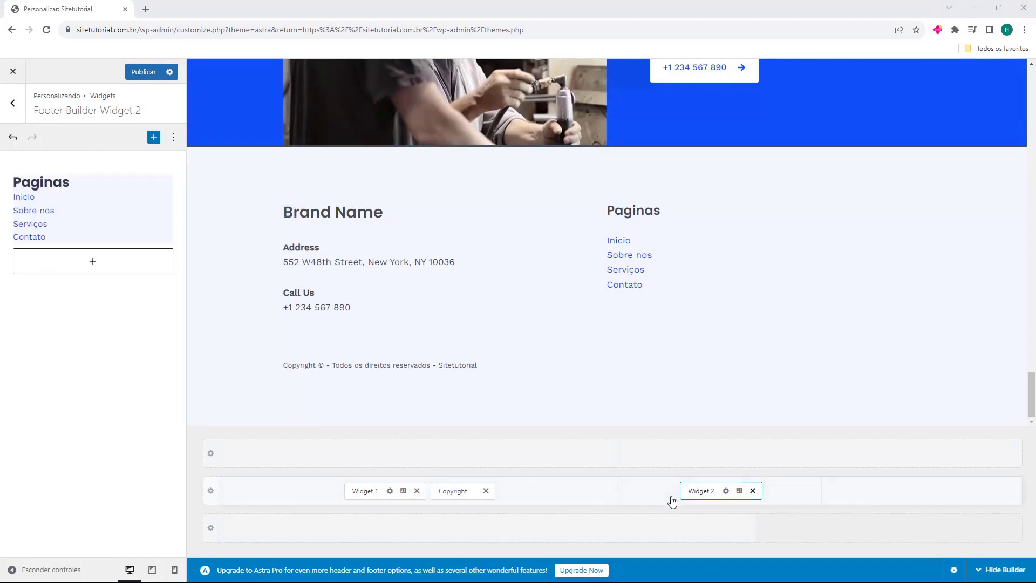
left_click(921, 491)
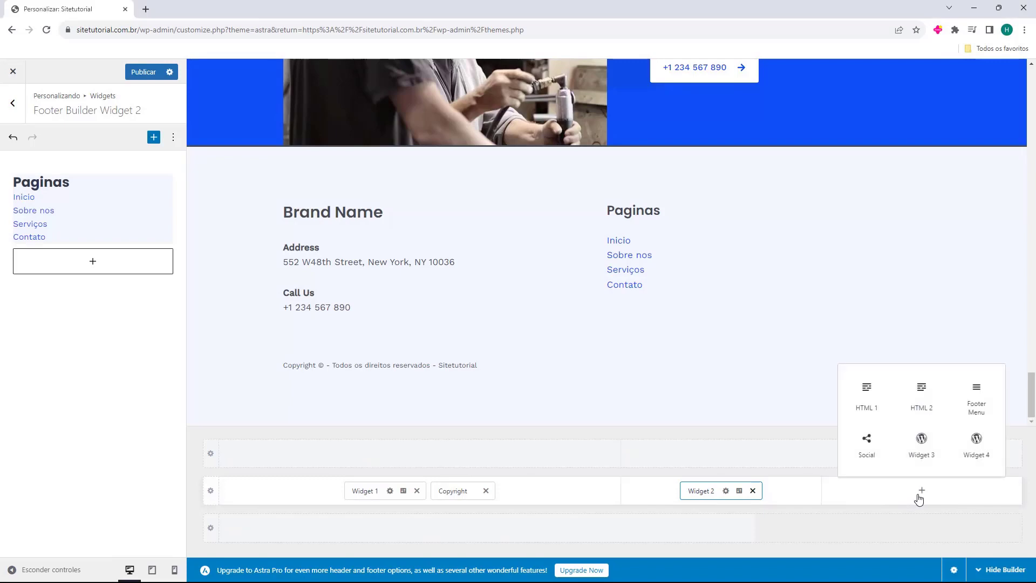
left_click(866, 396)
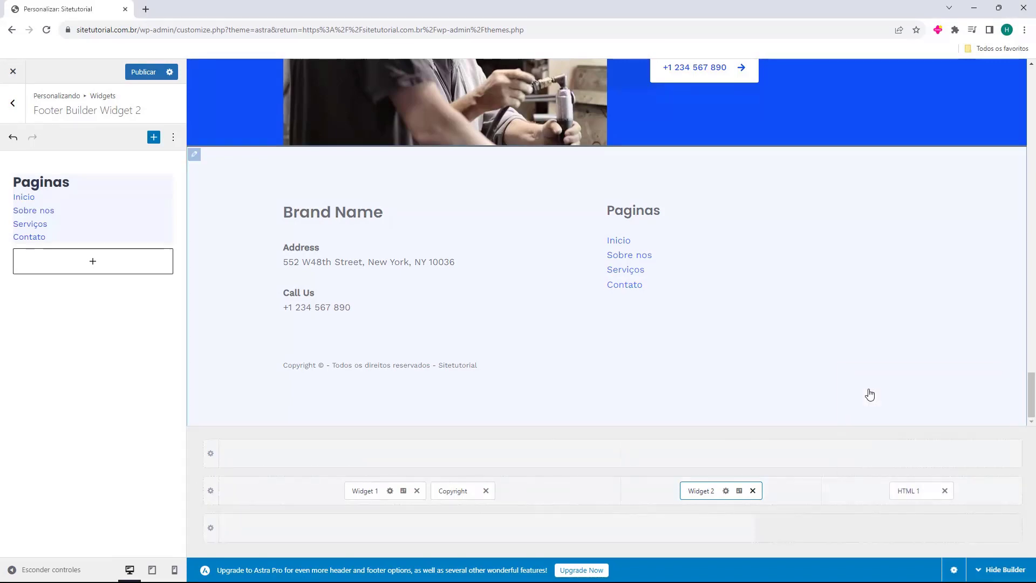
left_click(907, 490)
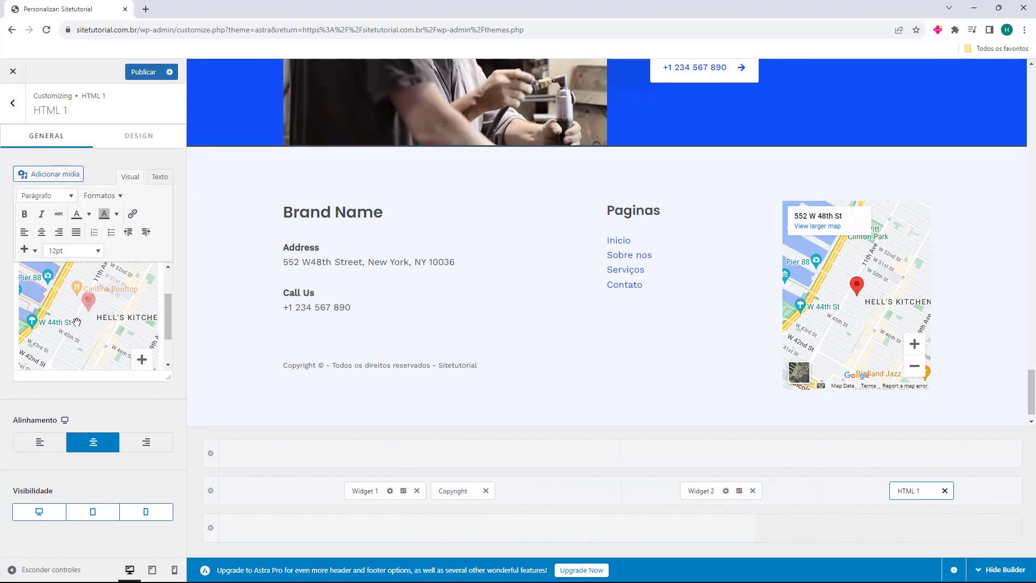
Replace the HTML 1 map with a "Contatos:" line, the WhatsApp number and the contact e-mail, and align the element left.
scroll(96, 354, "down", 2)
key("ctrl+a")
key("Delete")
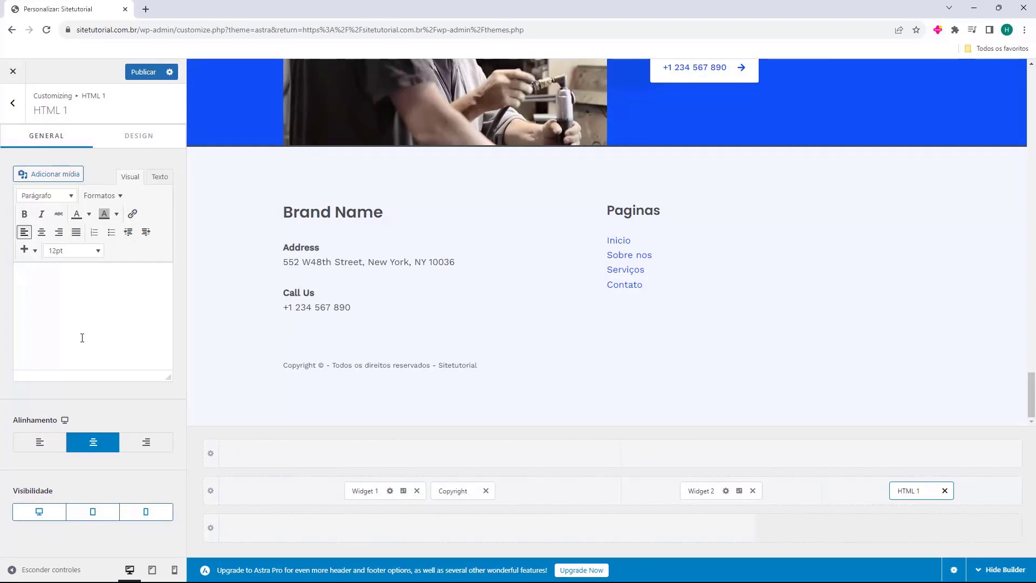
key("ctrl+v")
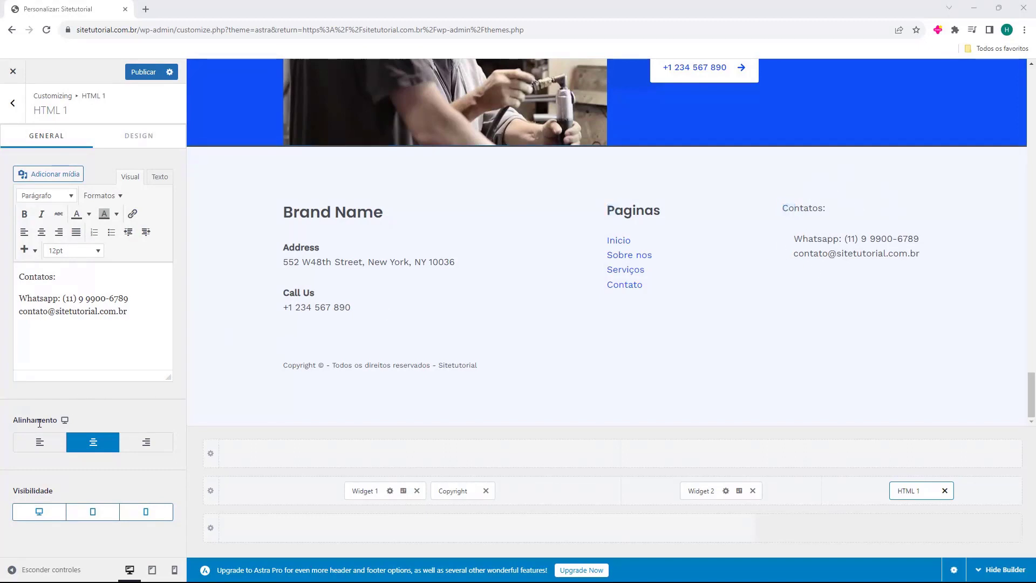
left_click(39, 447)
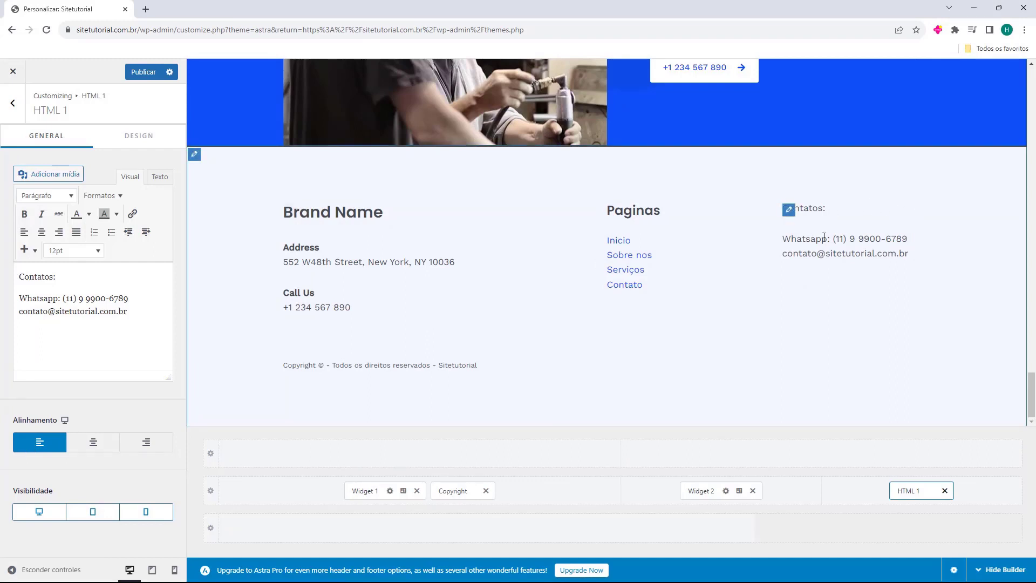
Set the font size of the "Contatos:" line in HTML 1 to 24pt.
left_click(65, 276)
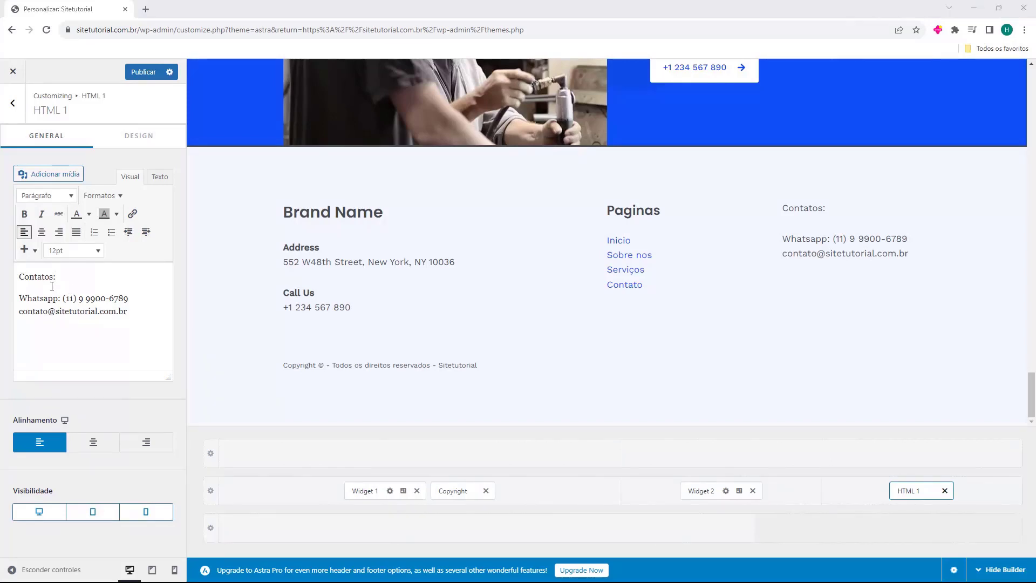
left_click_drag(58, 278, 13, 278)
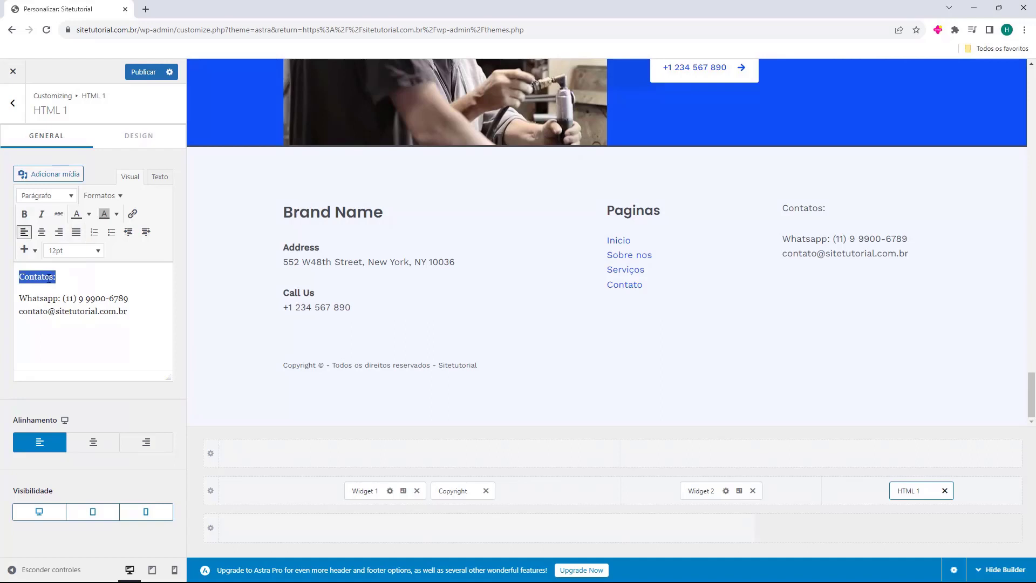
left_click(63, 252)
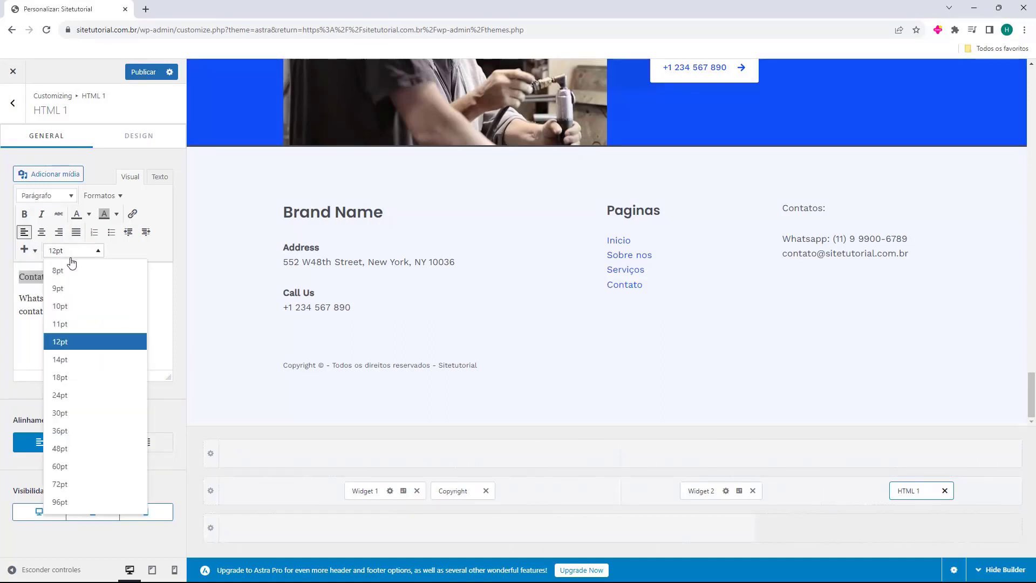
left_click(77, 279)
left_click_drag(56, 278, 19, 278)
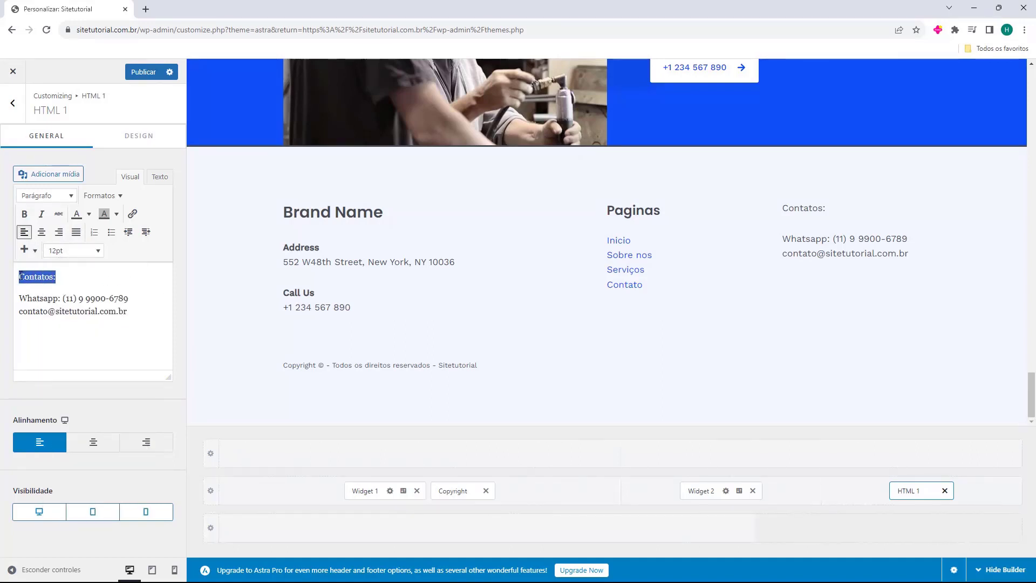
left_click(57, 253)
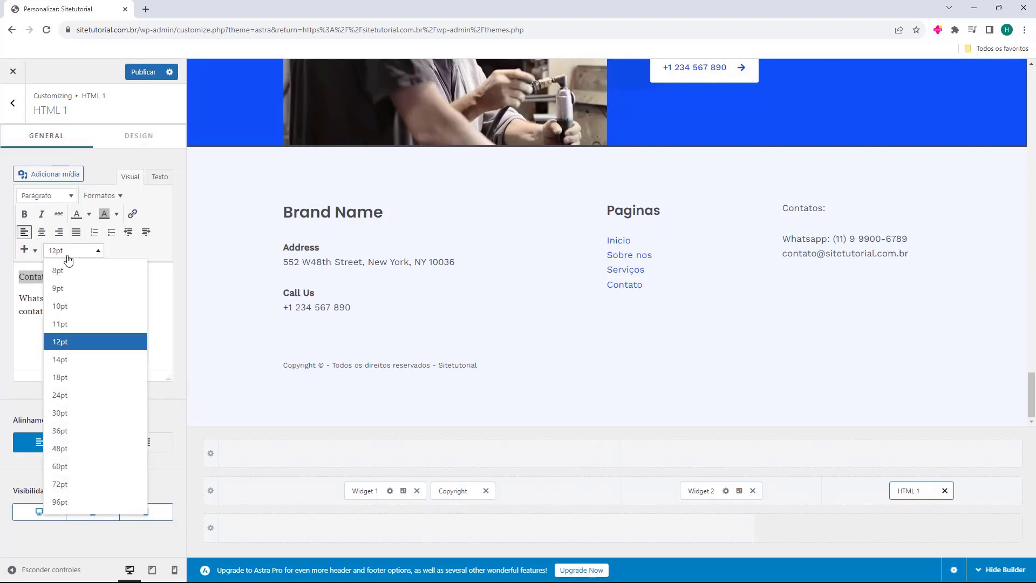
left_click(83, 359)
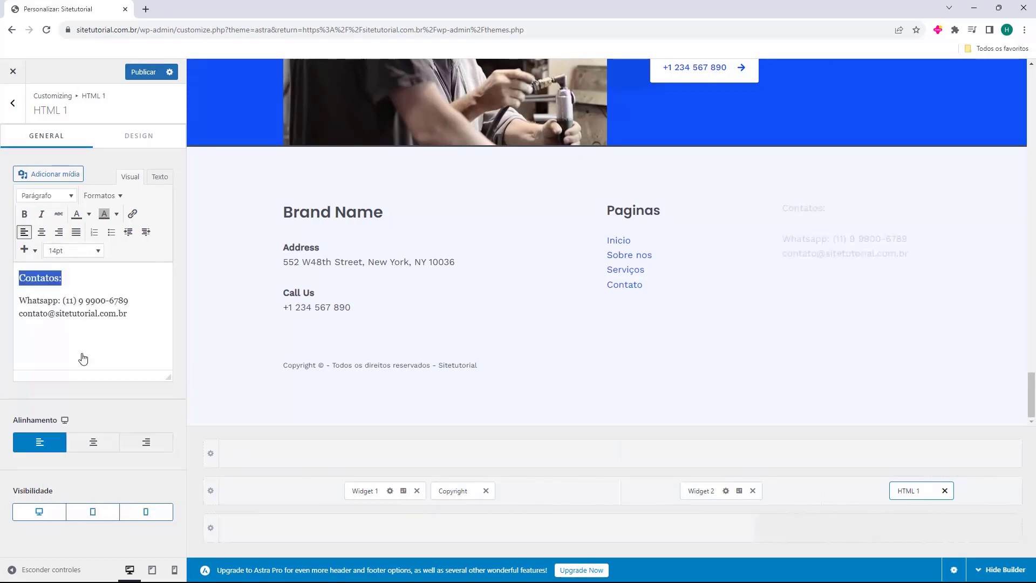
left_click(80, 257)
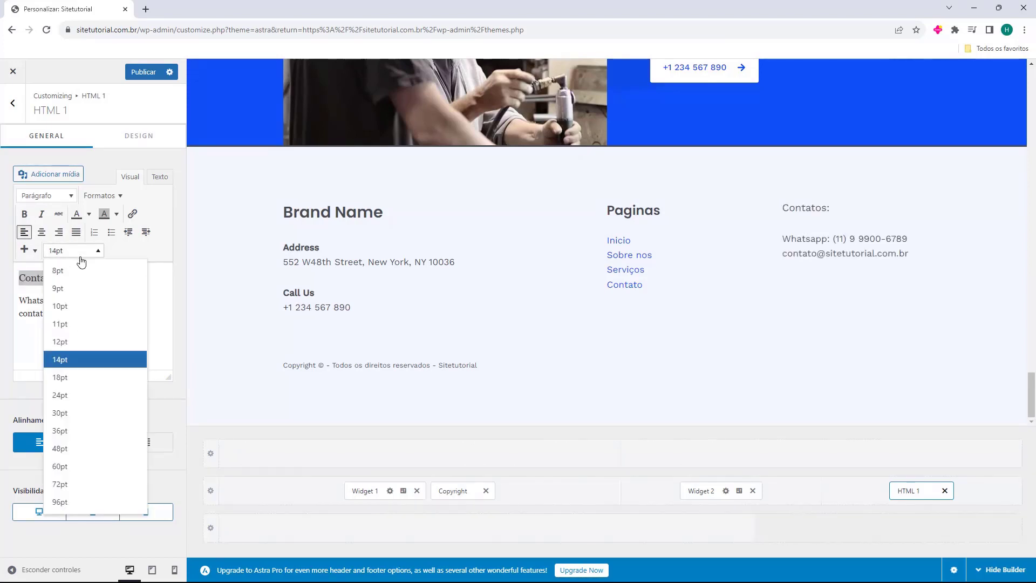
left_click(83, 396)
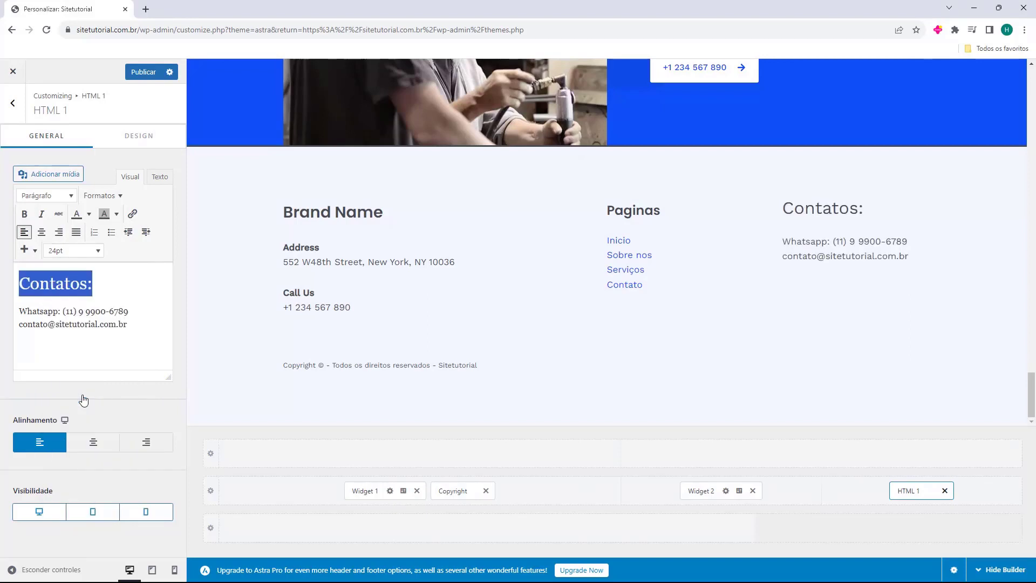
Make the "Contatos:" heading and the "Whatsapp:" label bold.
left_click(24, 215)
left_click_drag(61, 311, 19, 311)
left_click(24, 213)
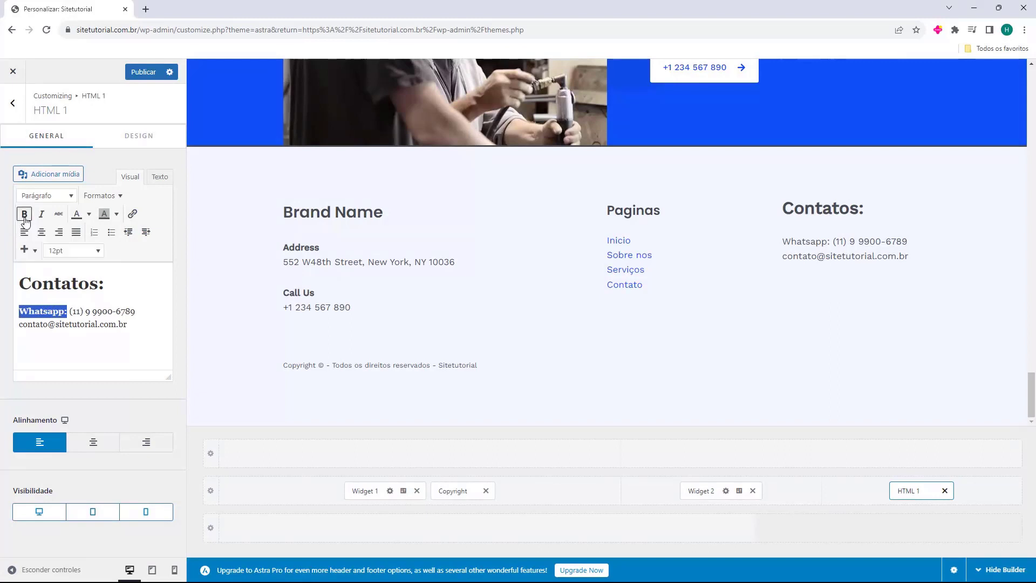
Add below the e-mail the lines "Horário de Atendimento", "Segunda à Sabado: 8:00 às 18:00" and "Domingo: 8:00 às 12:00".
left_click(109, 323)
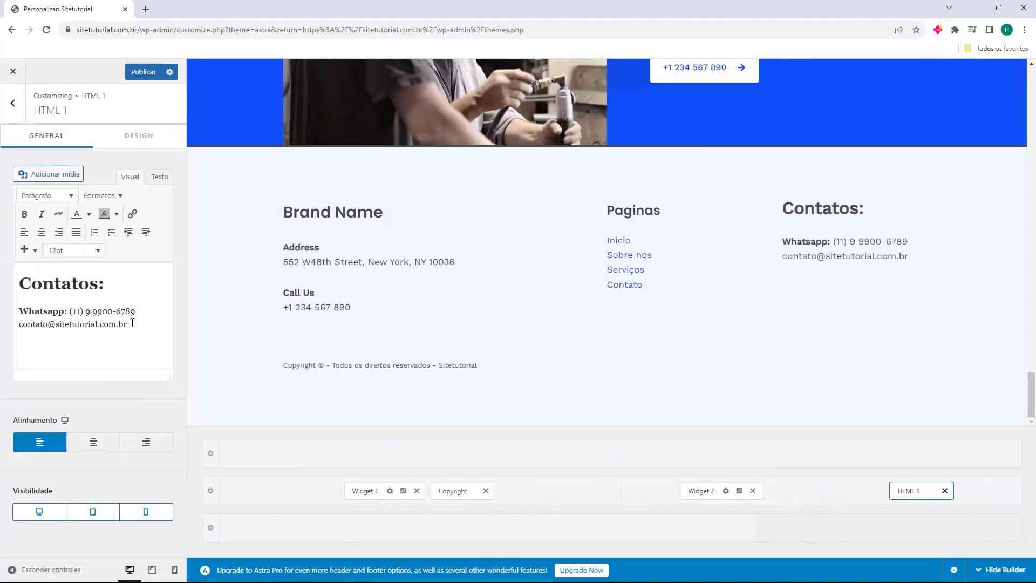
type("Horário de Atendimento\\nSegunda à Sabado: 8:00 às 18:00\\nDomingo: 08:00 às 12:00")
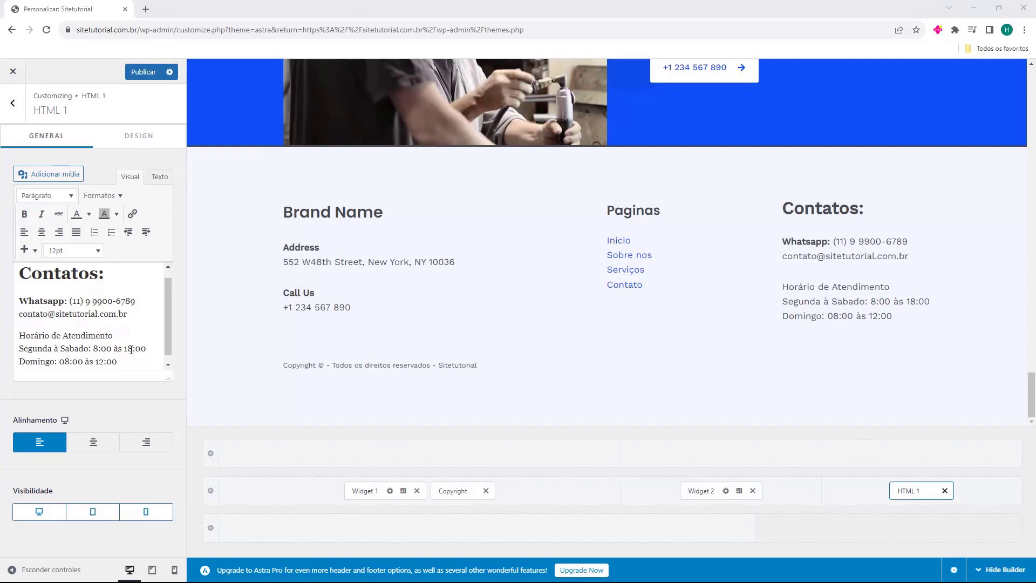
left_click(70, 362)
key("BackSpace")
Make "Horário de Atendimento" and the labels "Segunda à Sabado:" and "Domingo:" bold.
left_click_drag(21, 337, 117, 340)
left_click(25, 214)
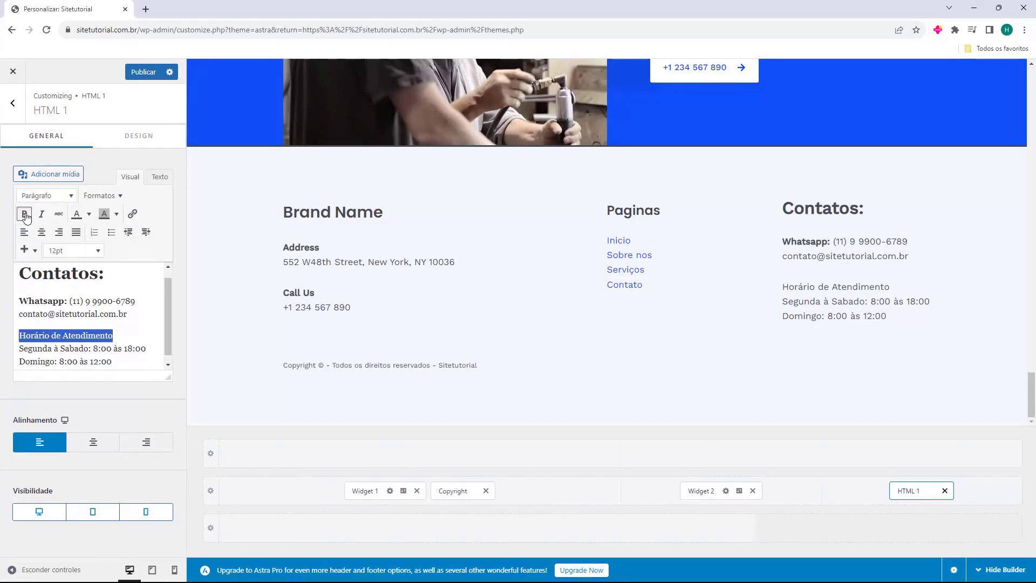
left_click_drag(93, 350, 19, 362)
left_click(24, 213)
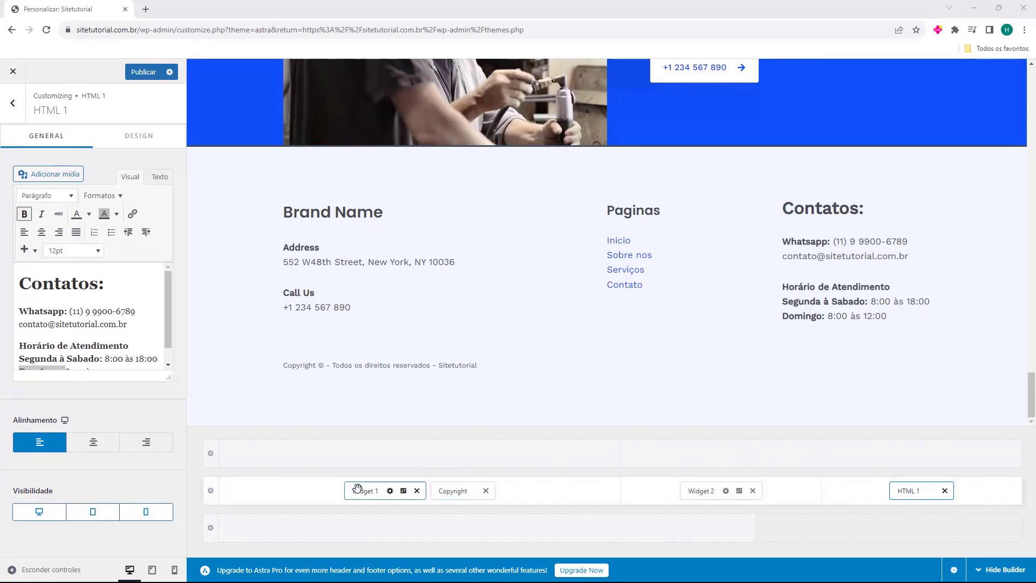
Open the footer's Widget 1 and examine the title and contact text in its text block.
mouse_move(290, 215)
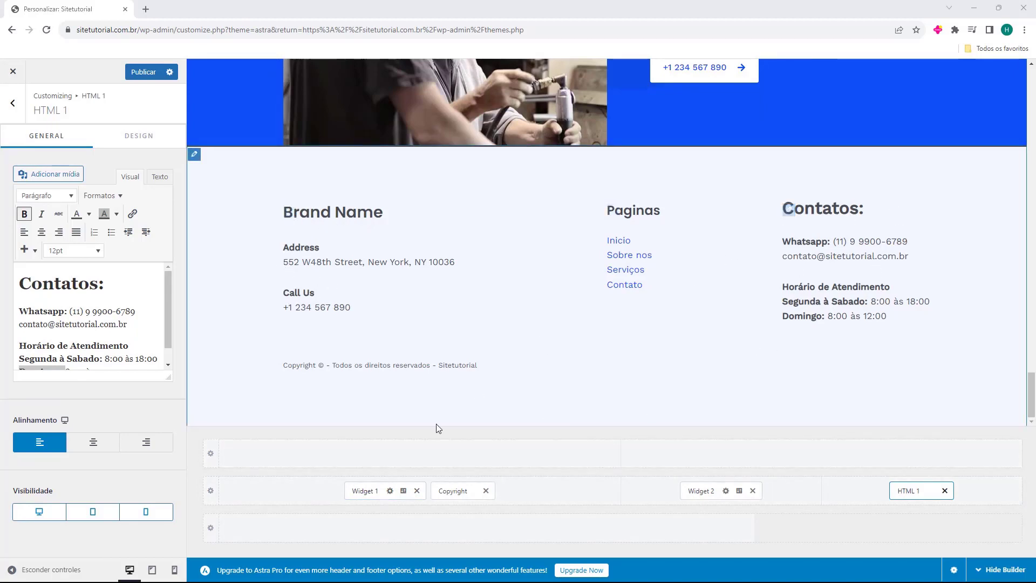
left_click(365, 491)
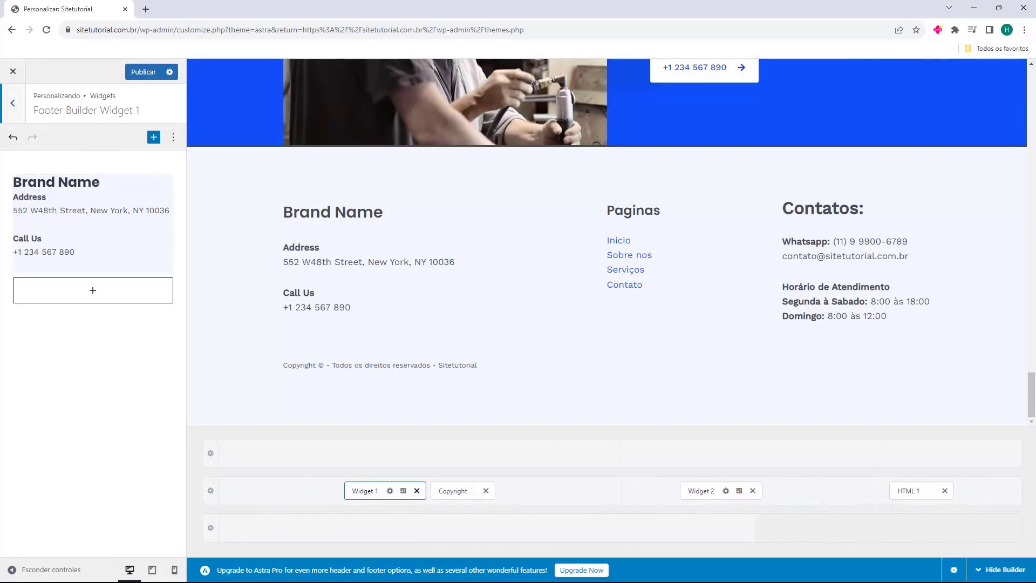
left_click(69, 202)
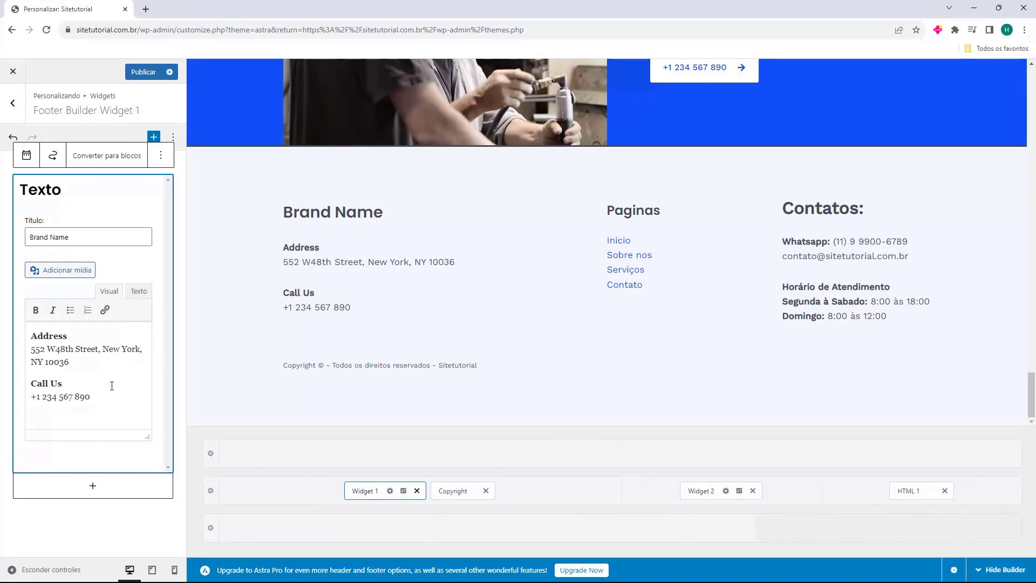
triple_click(36, 236)
left_click_drag(37, 335, 90, 405)
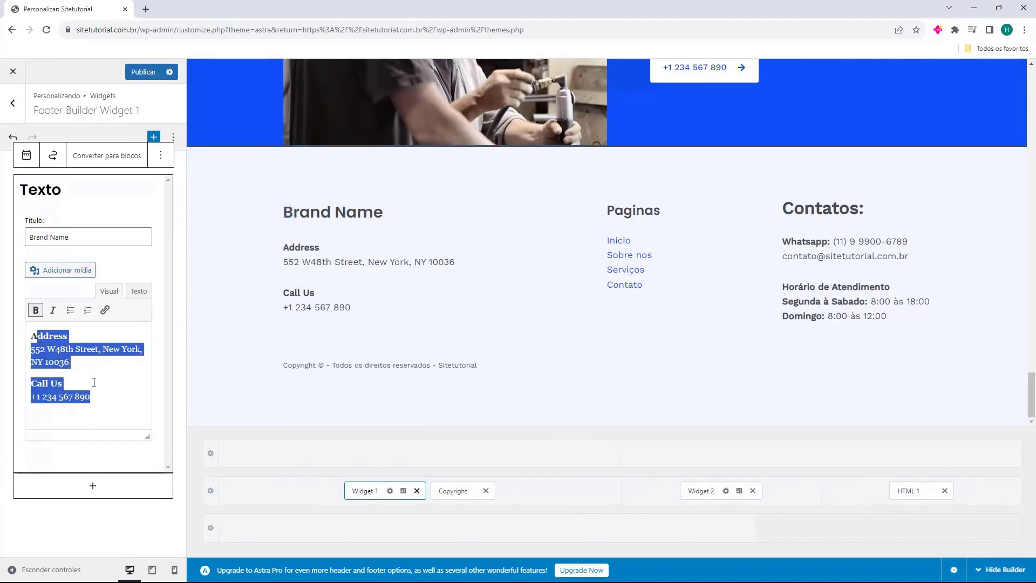
left_click(66, 210)
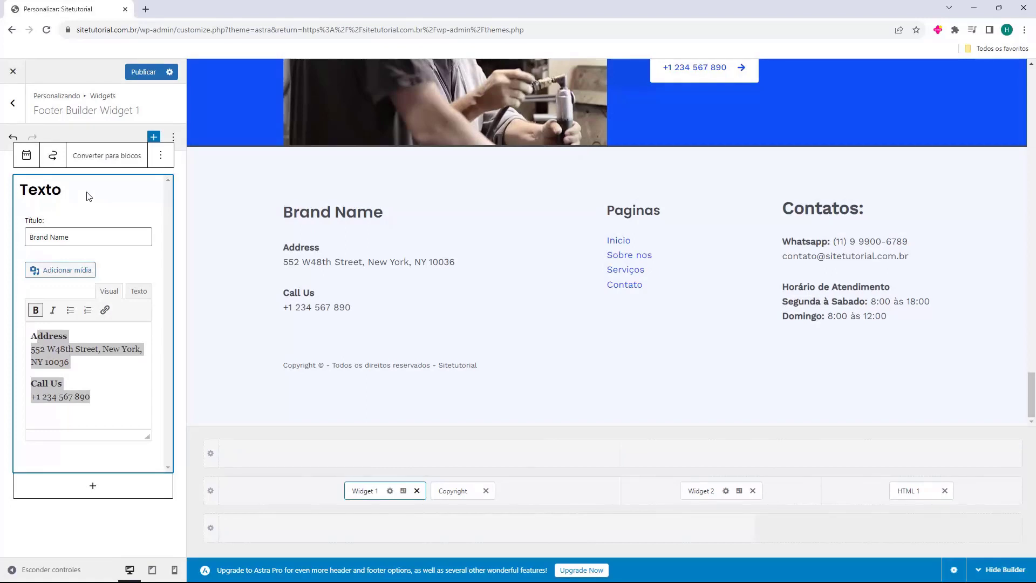
left_click(75, 370)
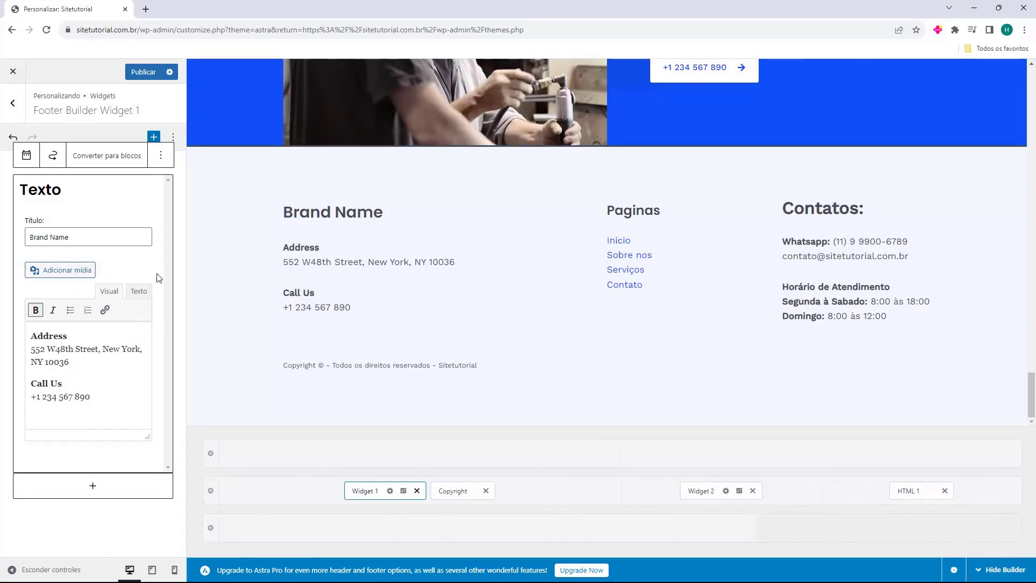
left_click(175, 267)
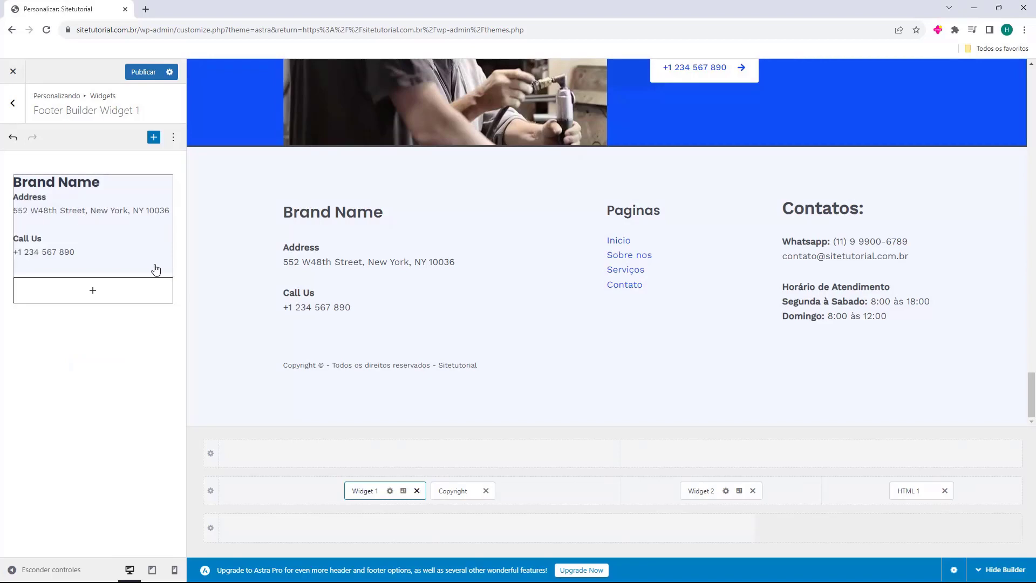
Try adding a media-and-text block below the existing text block in Widget 1, searching the blocks for "texto".
left_click(90, 291)
type("texto")
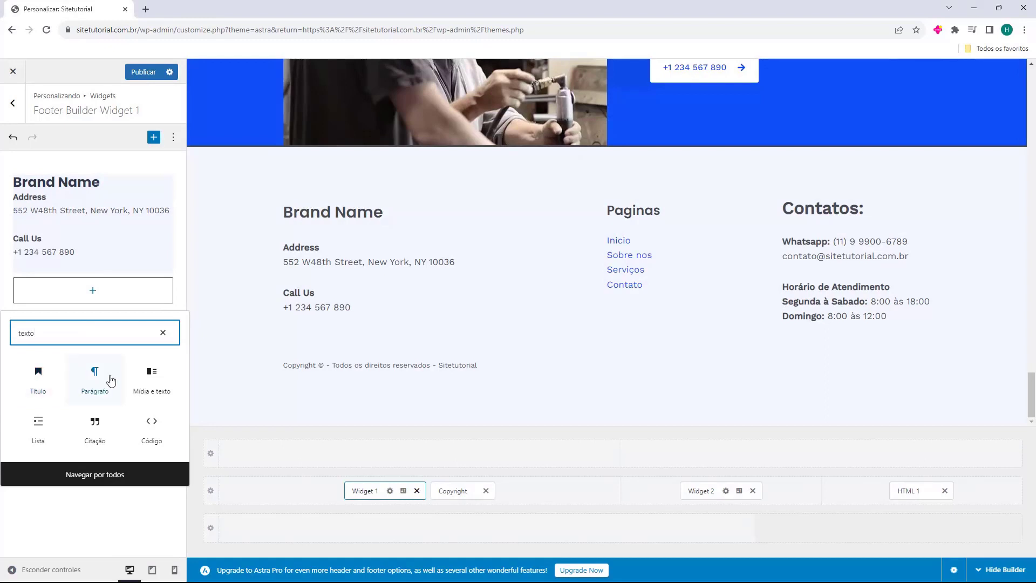
left_click(138, 377)
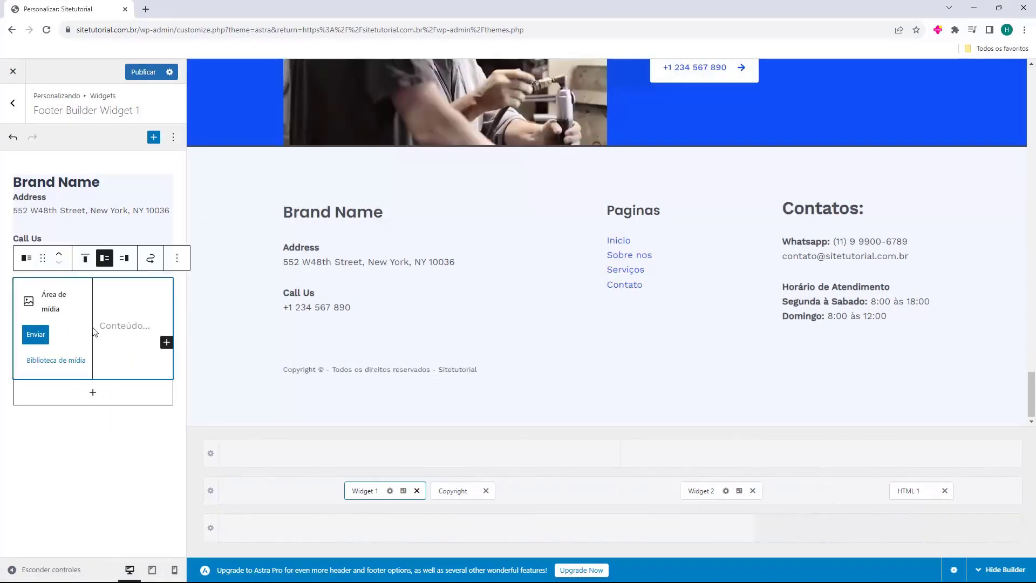
left_click(94, 331)
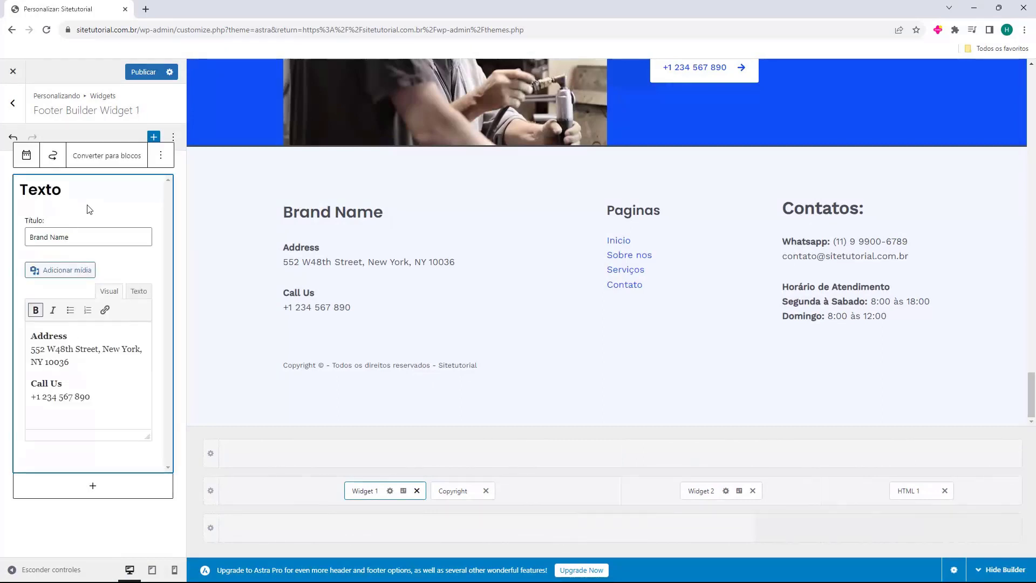
triple_click(65, 242)
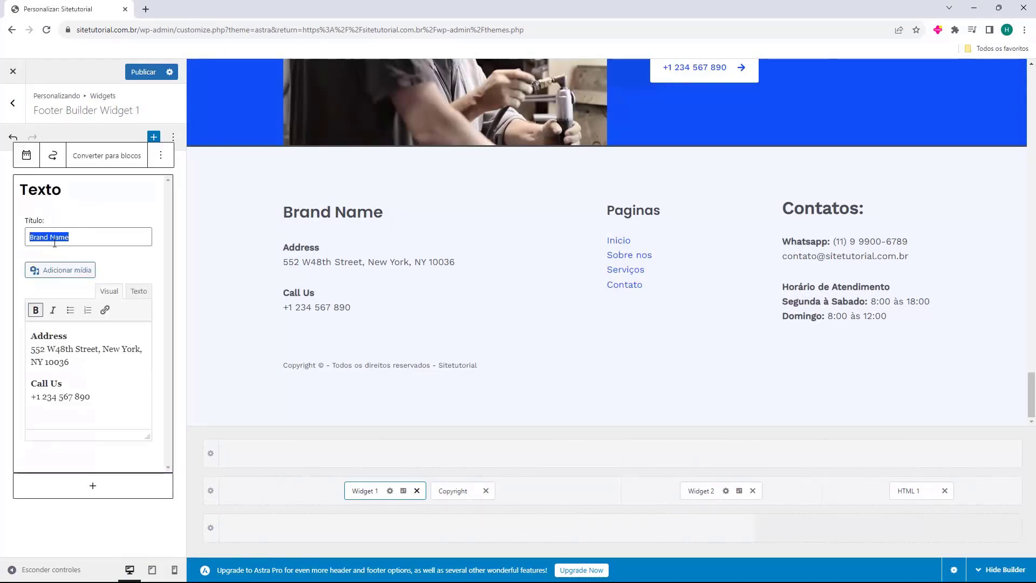
left_click_drag(91, 397, 30, 340)
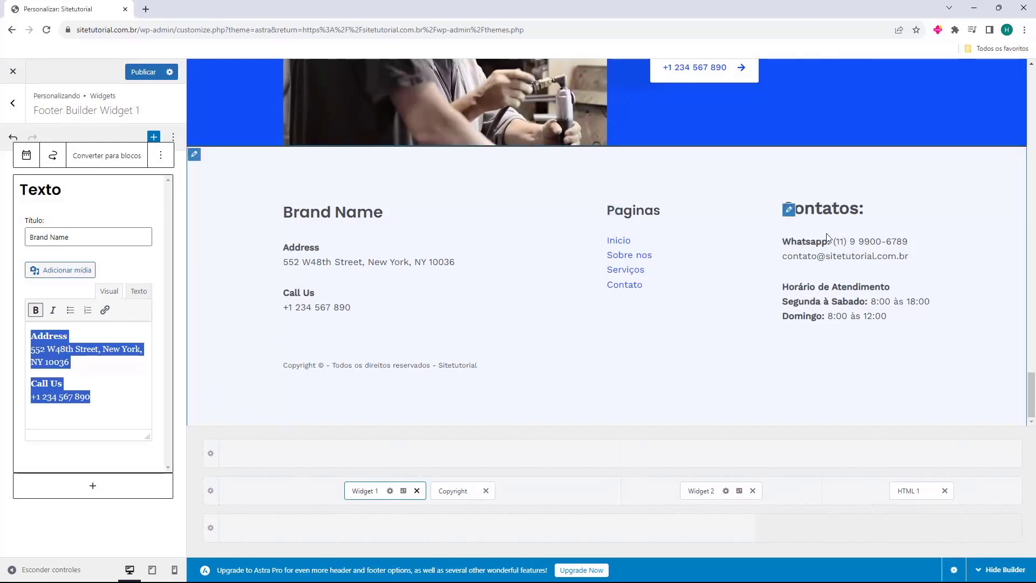
Remove Widget 1 from the first column of the main footer row and add an HTML 2 element there.
left_click(416, 490)
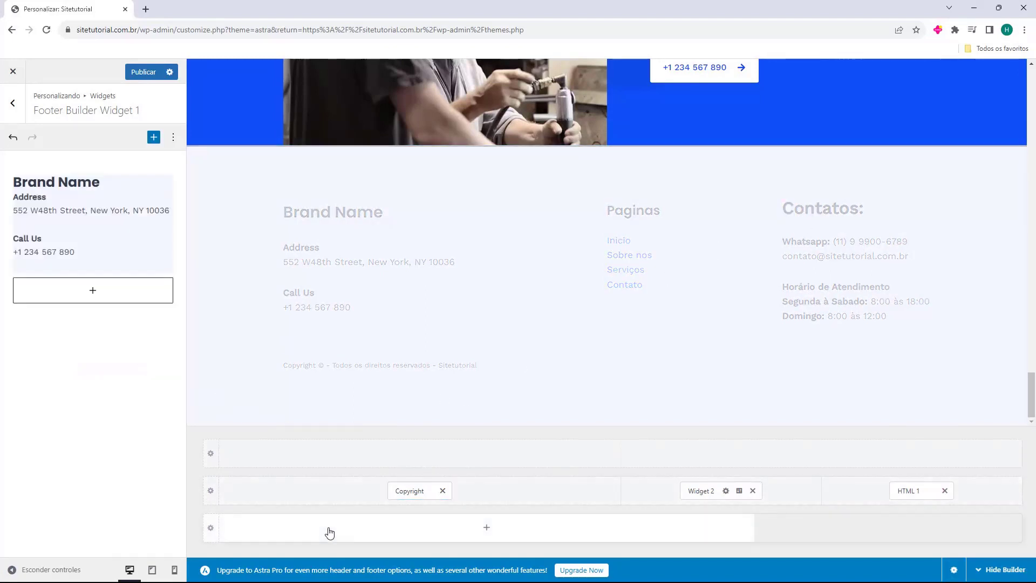
left_click(324, 492)
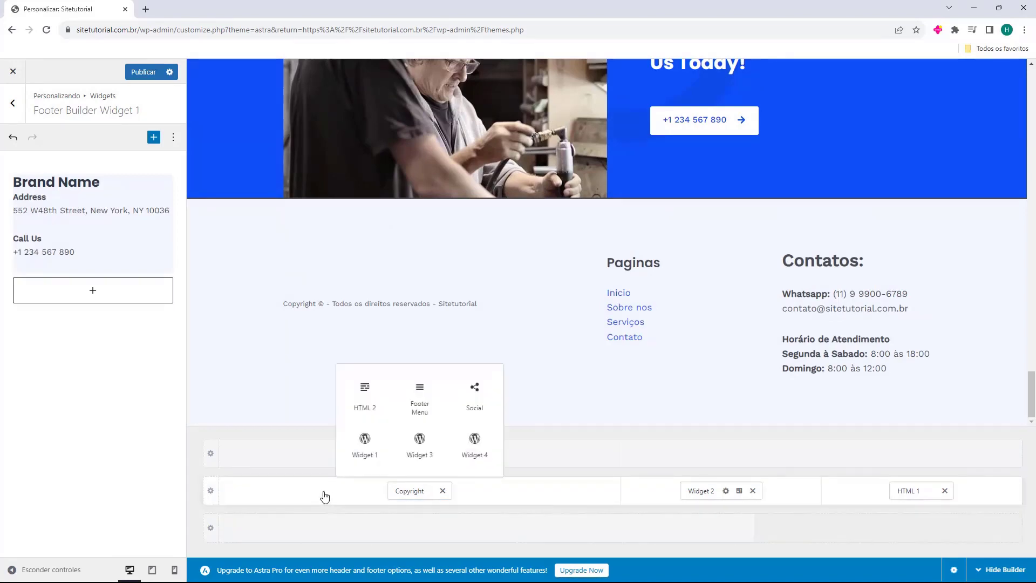
left_click(364, 399)
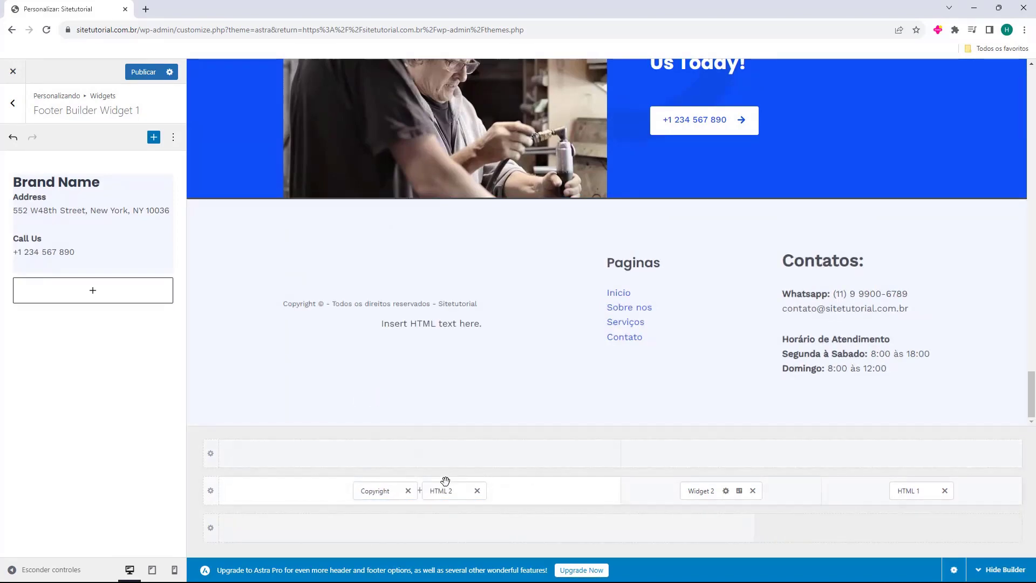
Place the HTML 2 element before Copyright in the main footer row's first column and align its content to the left.
left_click_drag(444, 487, 371, 505)
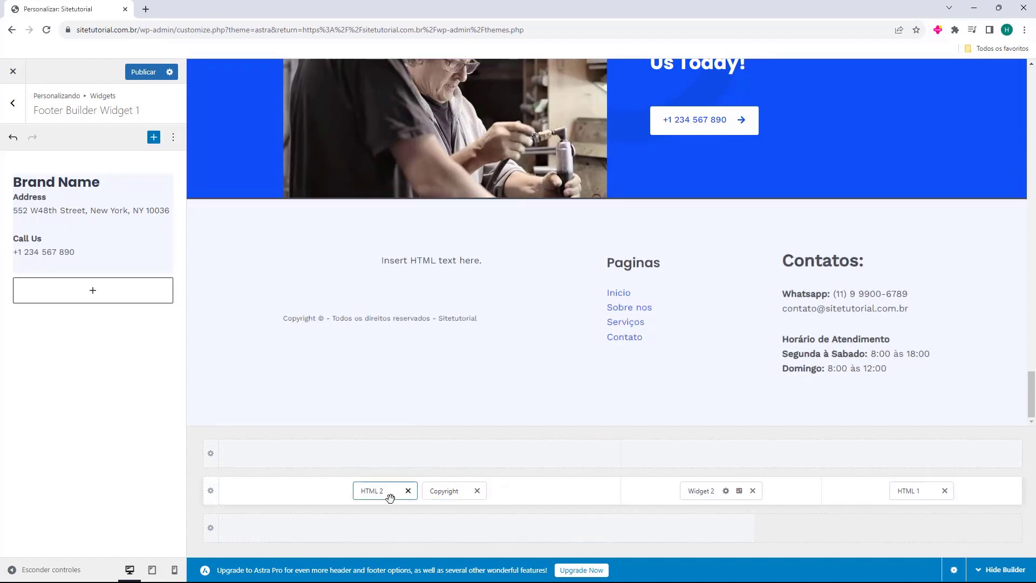
left_click(375, 492)
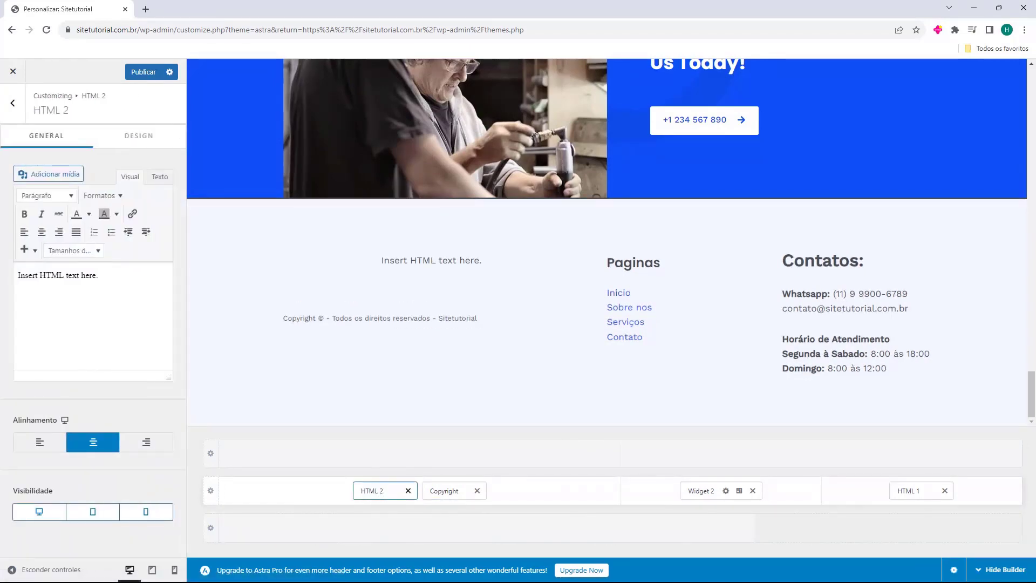
left_click(32, 441)
Replace the HTML 2 placeholder text with "Quem somos".
triple_click(61, 308)
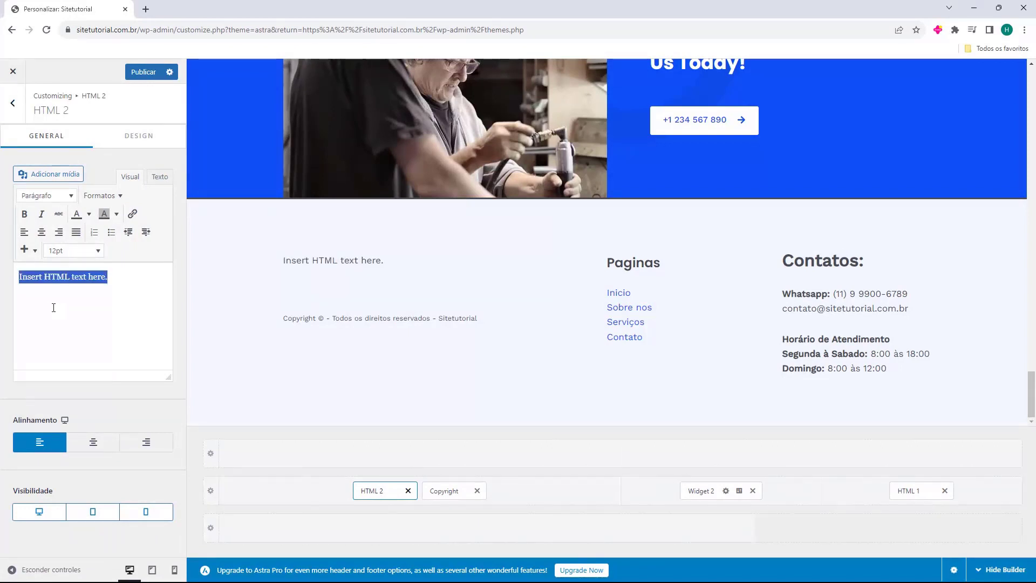
left_click(102, 301)
triple_click(103, 303)
type("Qyen")
key("BackSpace")
key("BackSpace")
key("BackSpace")
type("uem somos")
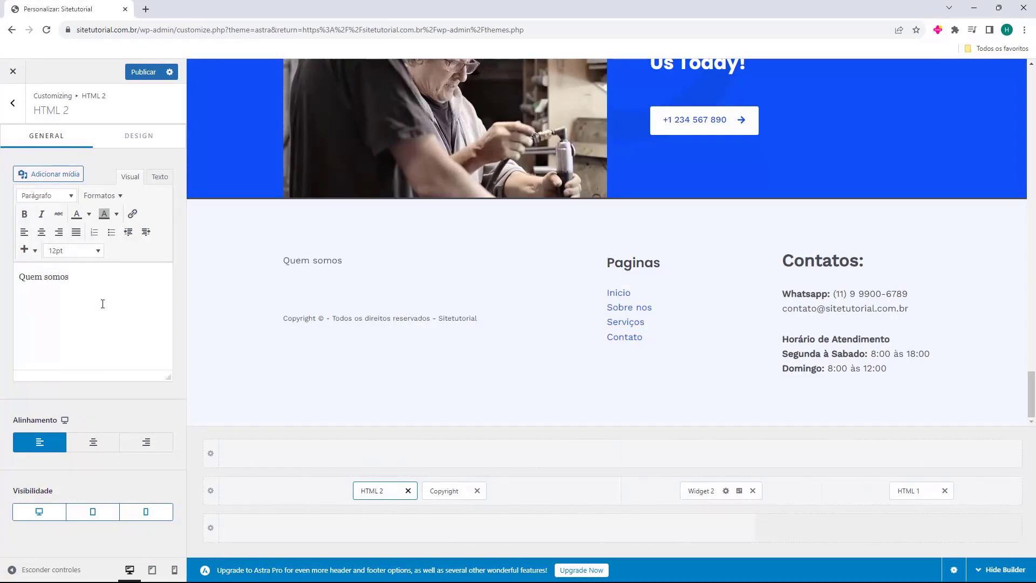
Format the "Quem somos" heading as bold 24pt text.
left_click_drag(18, 281, 69, 277)
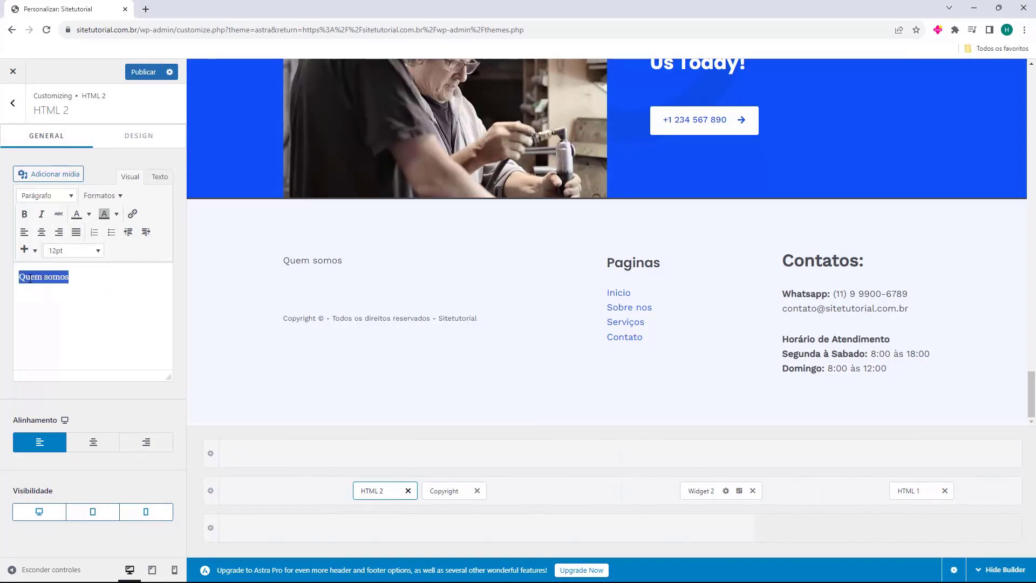
left_click(73, 250)
left_click(76, 395)
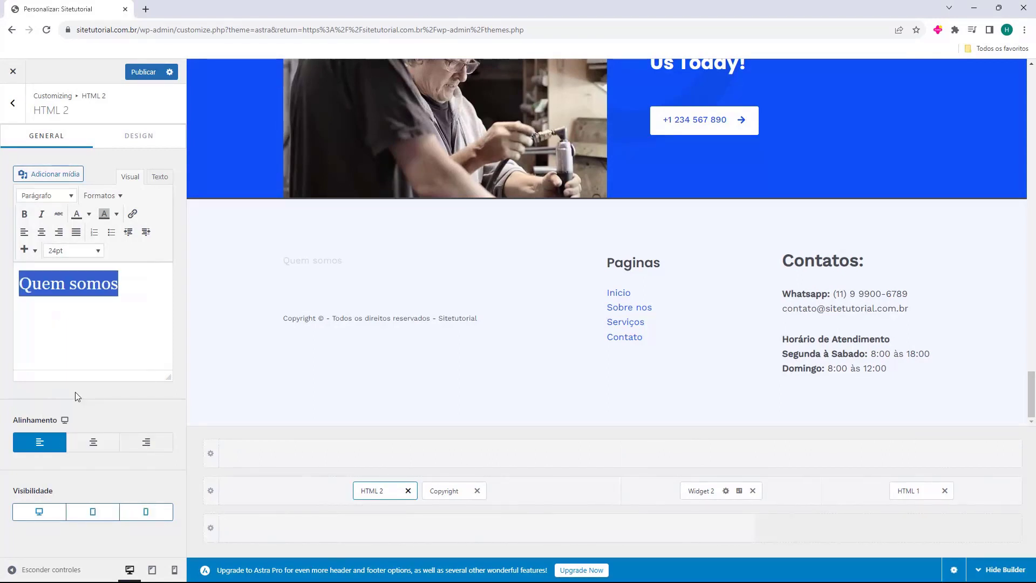
left_click(24, 214)
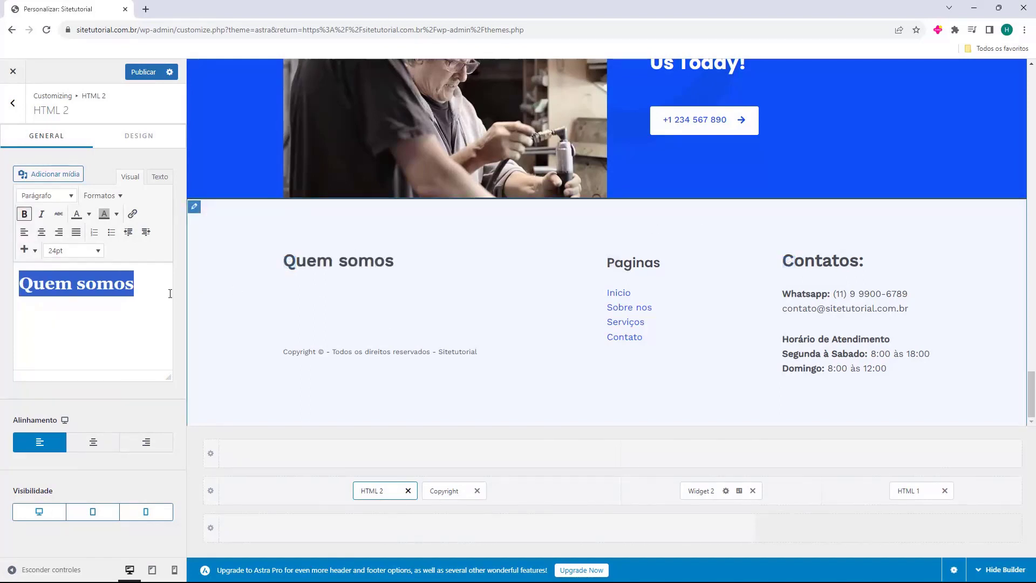
Add a Lorem ipsum placeholder paragraph in 12pt below the "Quem somos" heading.
left_click(132, 306)
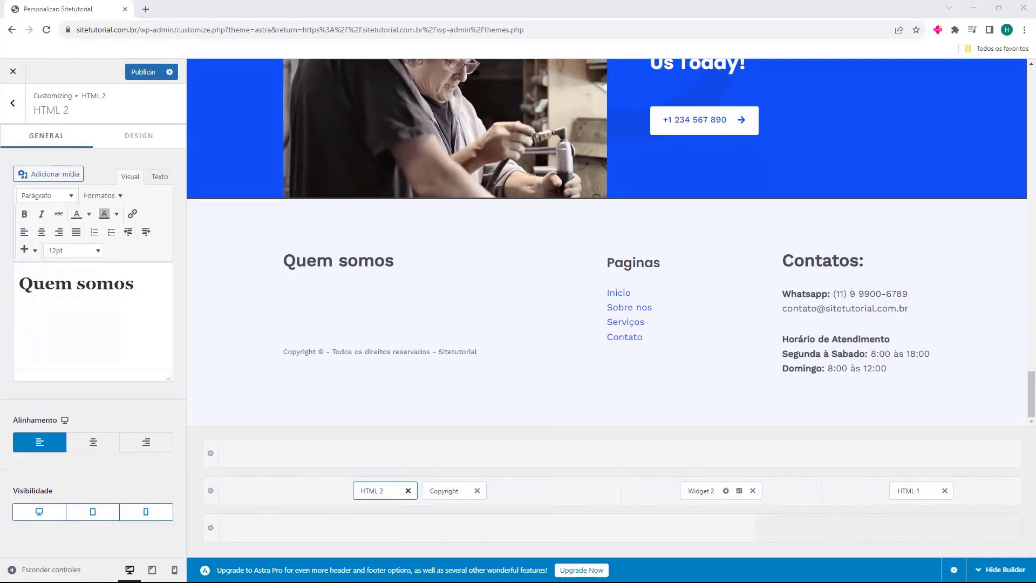
left_click(81, 334)
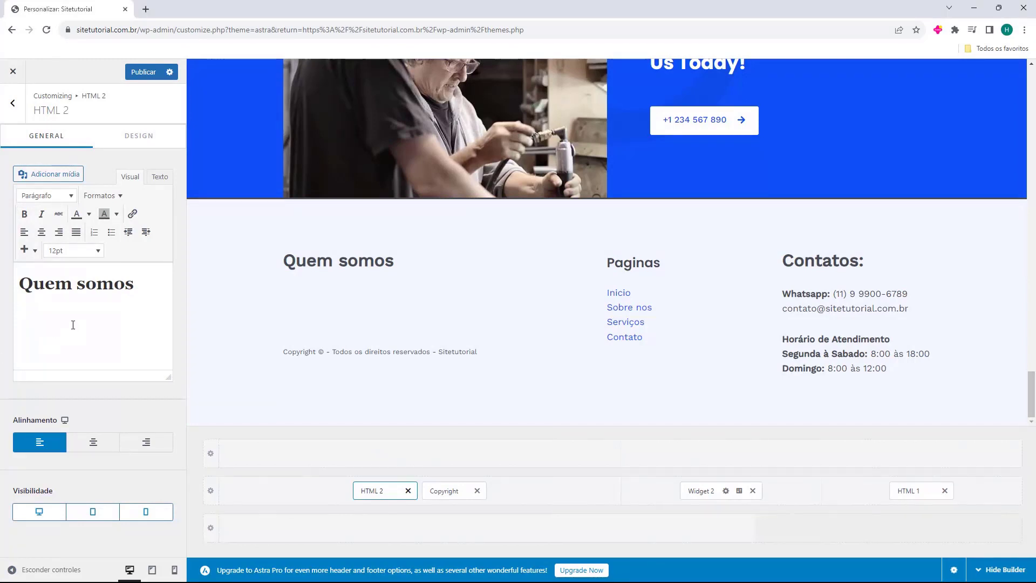
type("Lorem ipsum dolor sit amet, consectetur adipiscing elit. Vivamus luctus sapien ac porttitor accumsan. Vivamus euismod turpis non hendrerit aliquet. Sed ut dignissim neque, at porttitor odio. Sed sodales arcu sed tellus vulputate bibendum.")
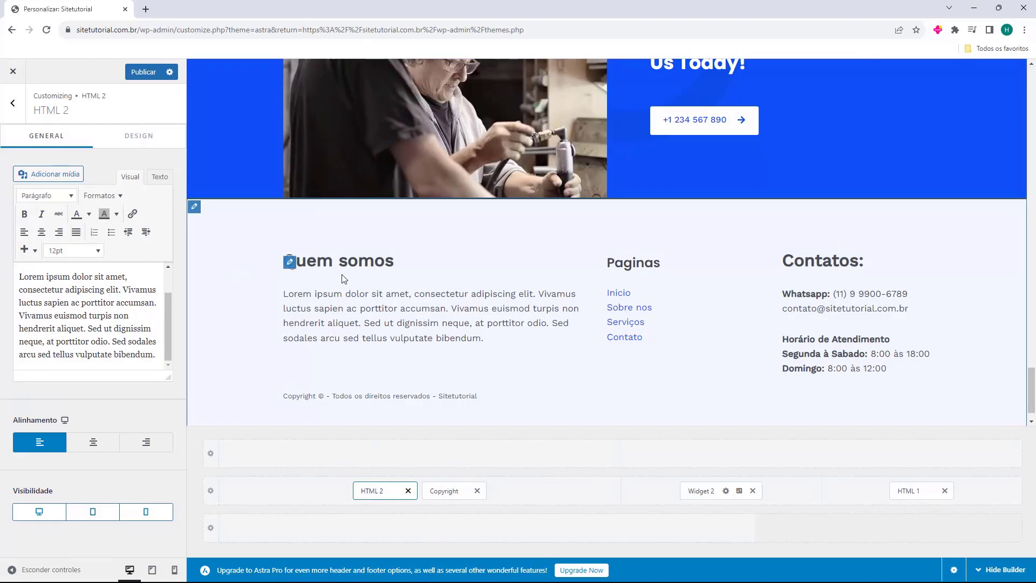
scroll(448, 230, "down", 1)
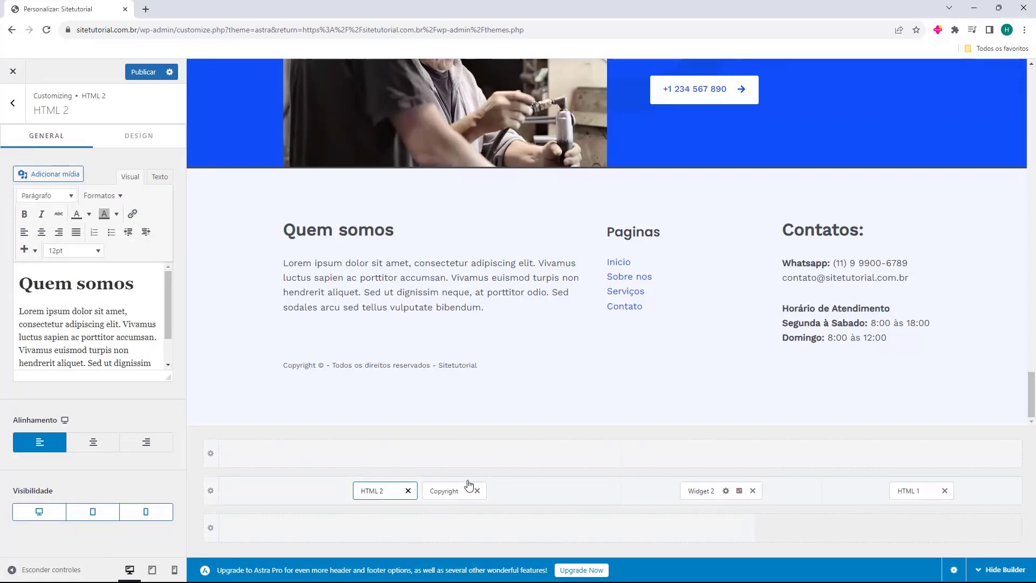
Try several background colors for the main footer row, including white and #775454, and reset the background to its default.
left_click(211, 491)
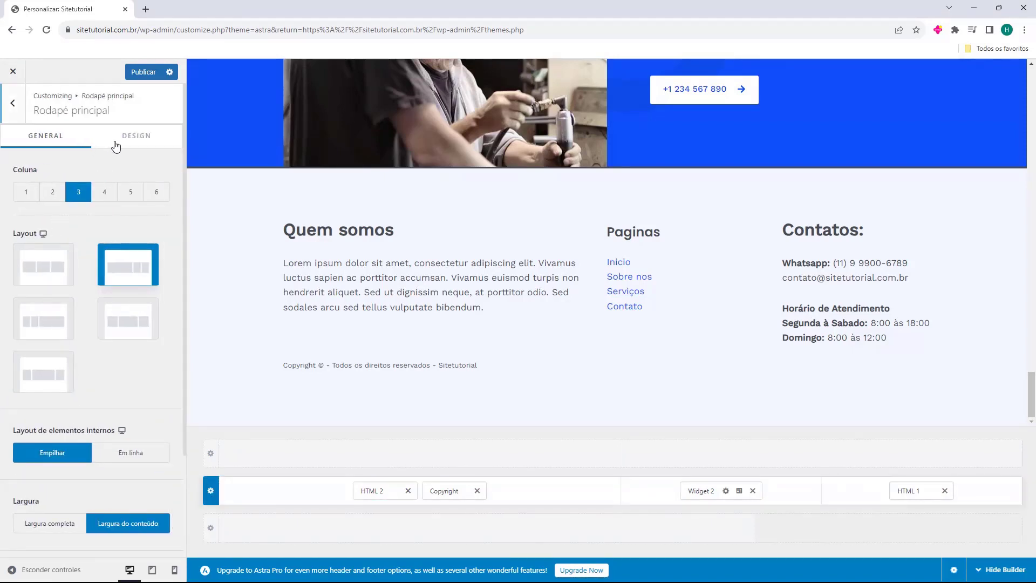
left_click(137, 145)
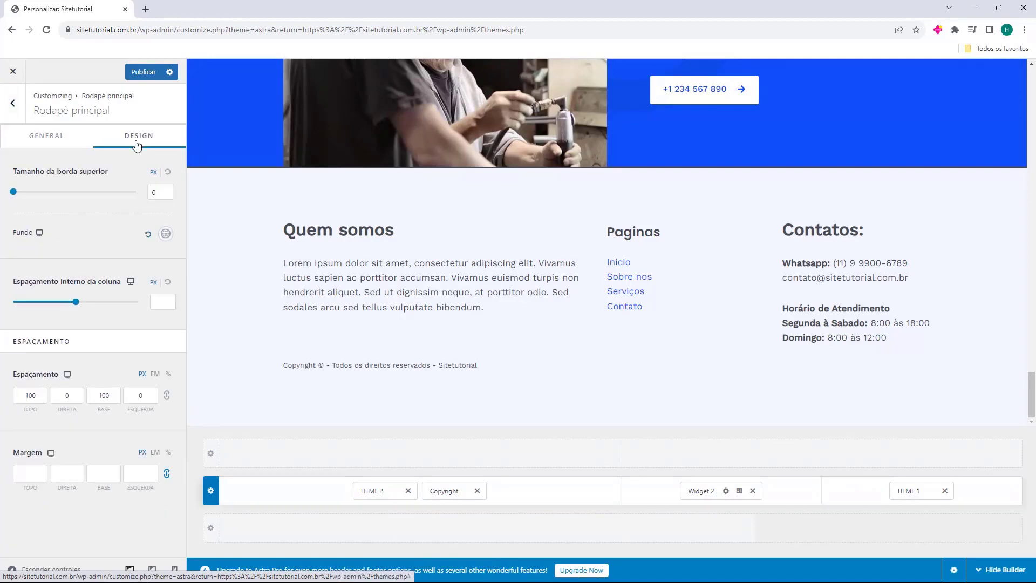
left_click(165, 234)
left_click_drag(103, 324, 161, 342)
left_click(156, 287)
left_click(124, 287)
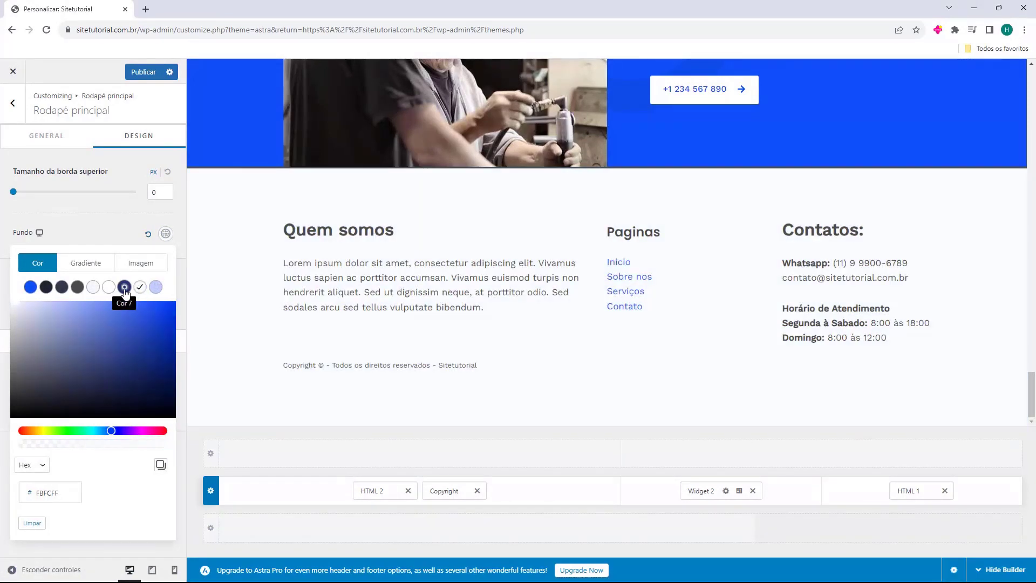
left_click(106, 289)
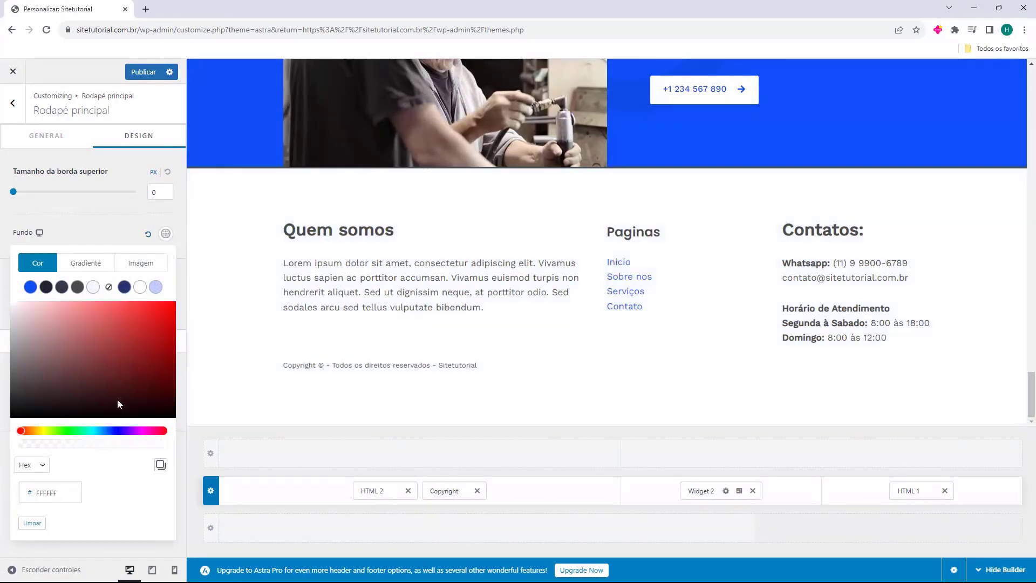
left_click_drag(131, 354, 60, 367)
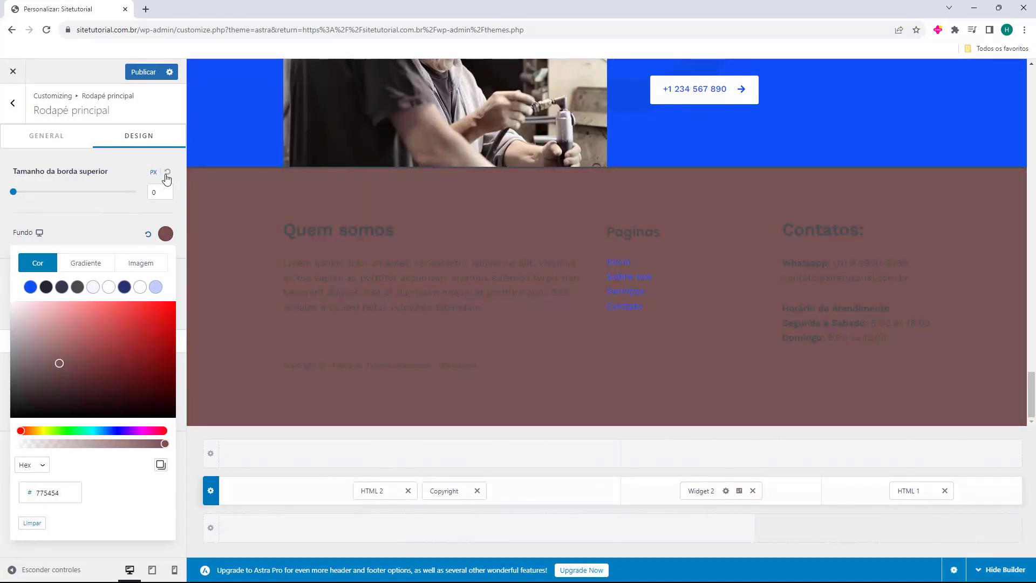
left_click(148, 234)
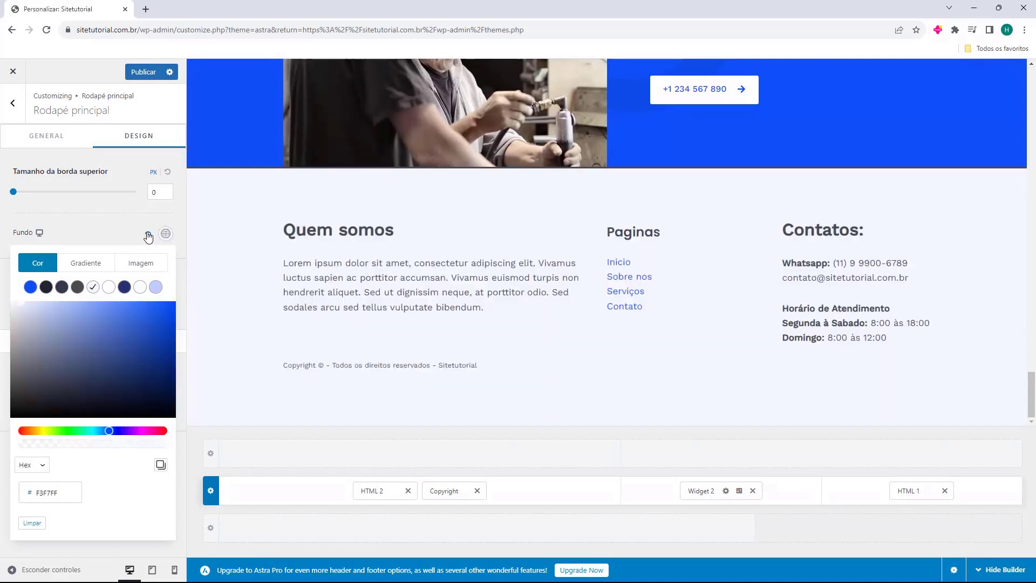
left_click(487, 435)
left_click(607, 438)
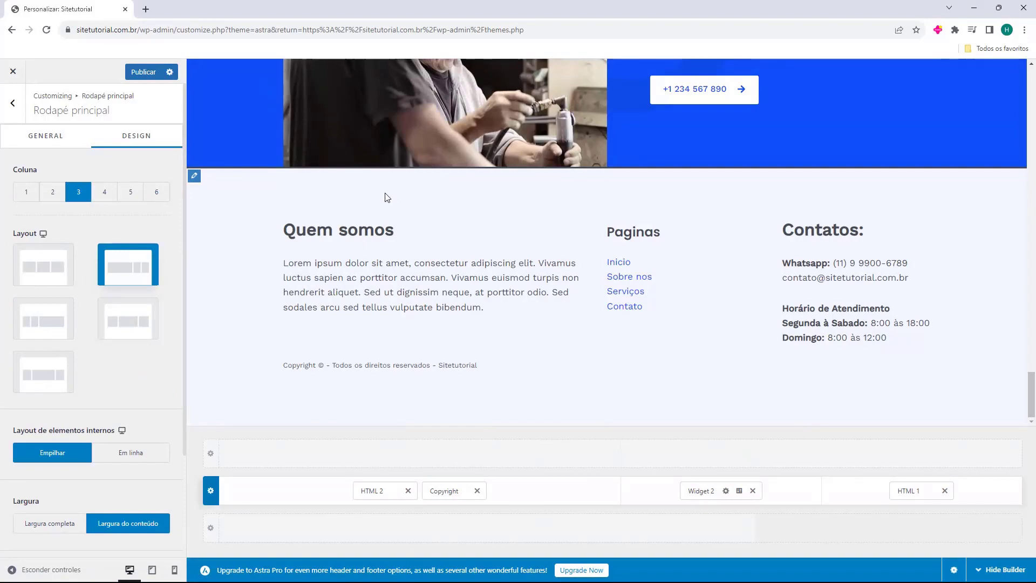
Return to the main customizer options, publish the changes and close the customizer.
scroll(254, 227, "up", 15)
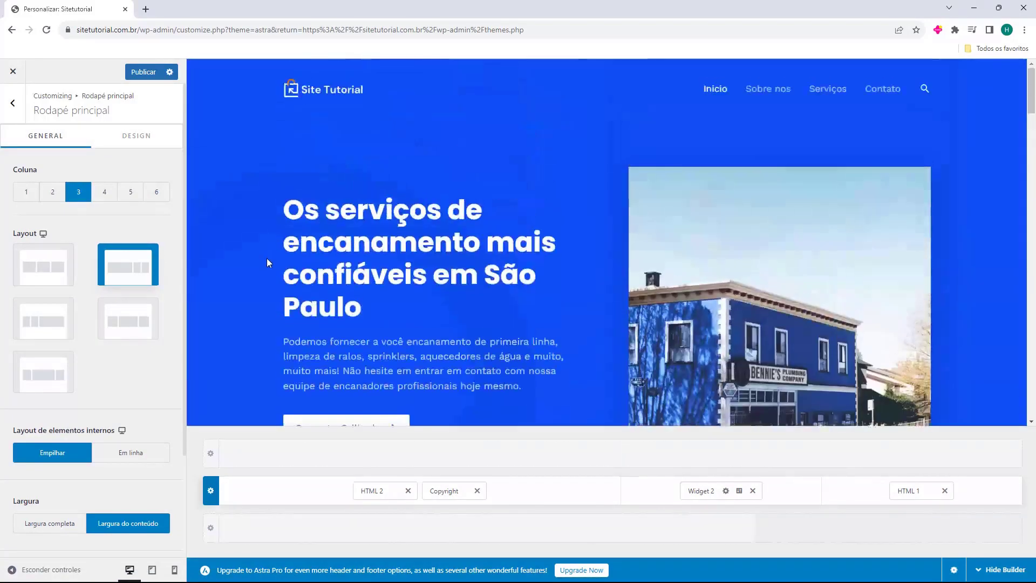
left_click(13, 105)
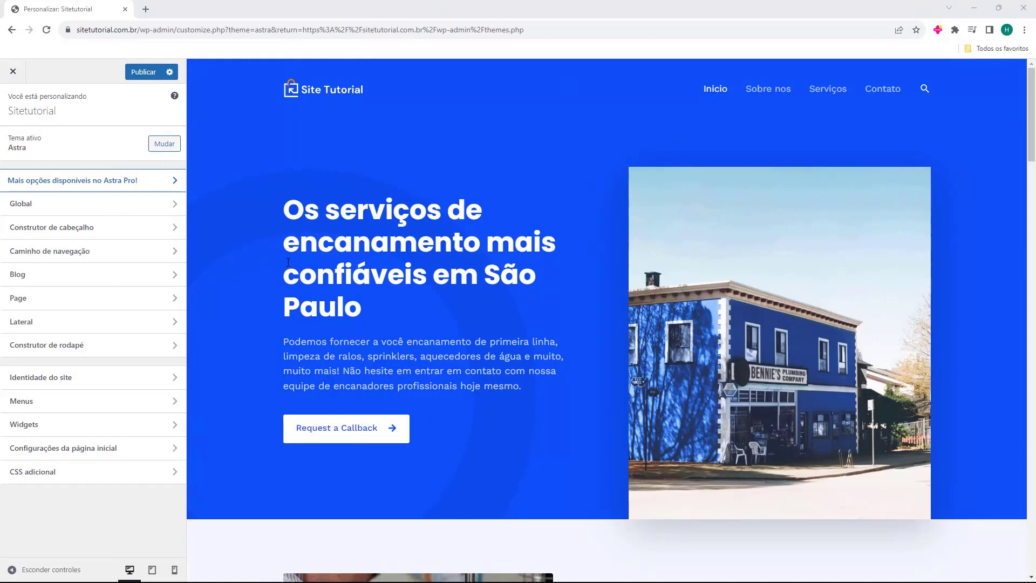
left_click(142, 74)
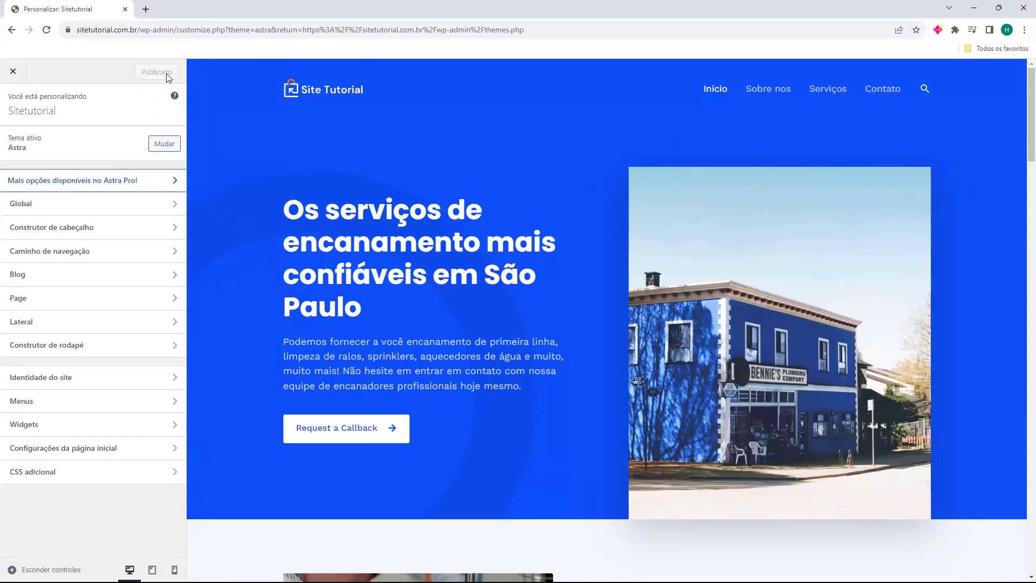
left_click(13, 75)
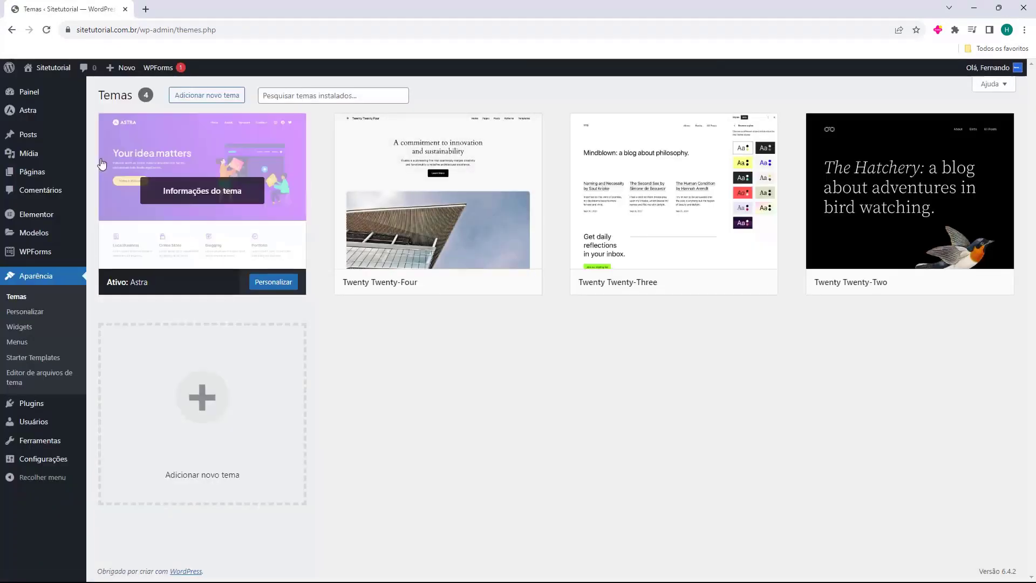
Open the published site in a new tab and examine the home page from the header to the footer.
mouse_move(54, 69)
left_click(51, 87)
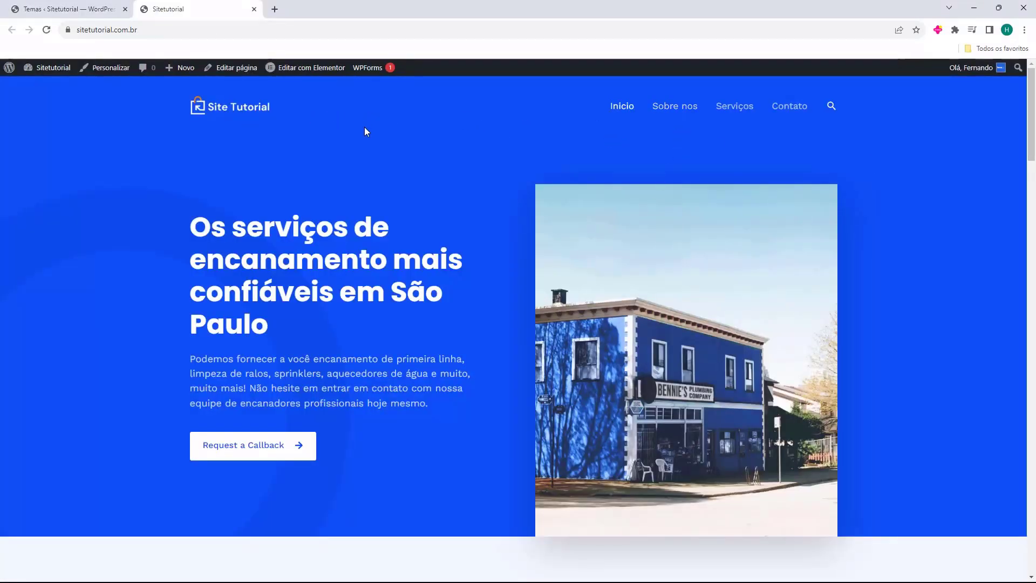
scroll(542, 403, "down", 20)
scroll(296, 193, "down", 15)
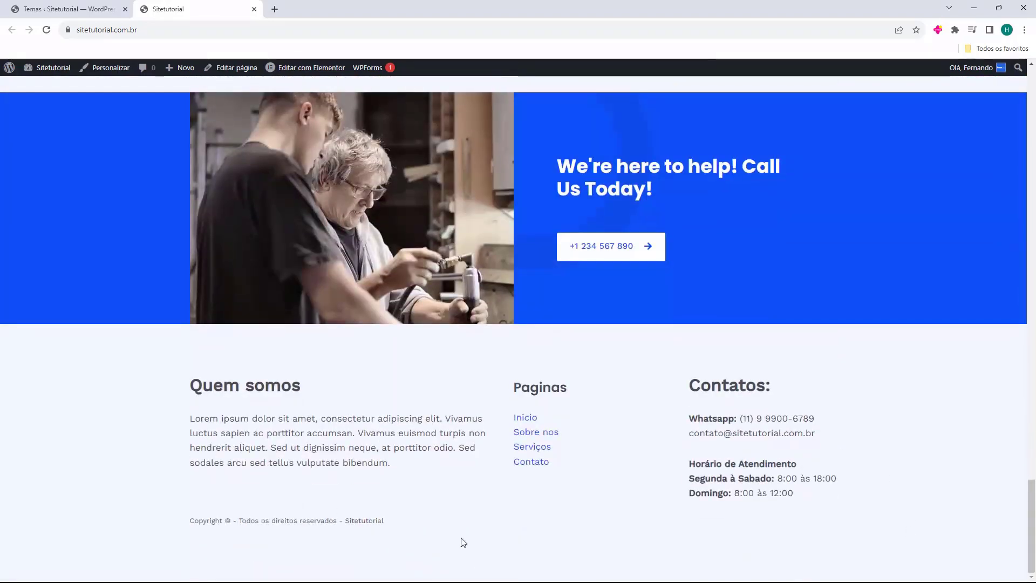
scroll(333, 509, "up", 20)
scroll(483, 298, "down", 8)
scroll(447, 223, "down", 20)
scroll(468, 238, "up", 5)
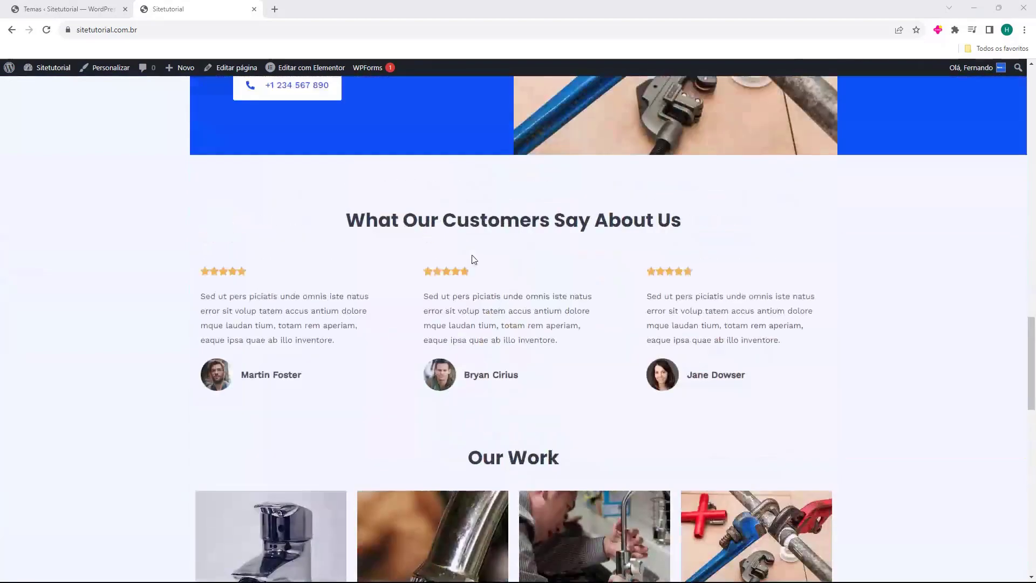
scroll(473, 260, "up", 20)
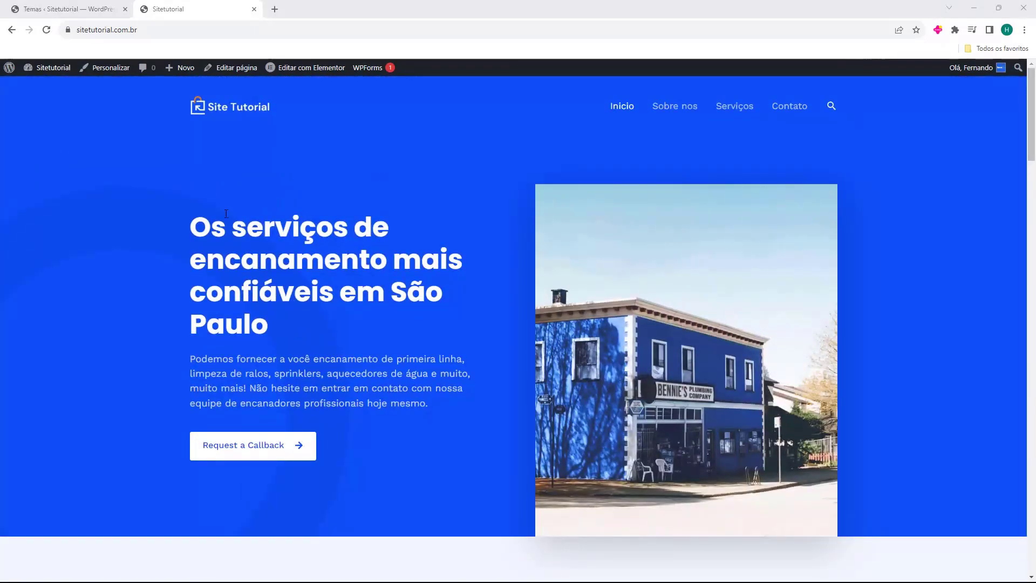
scroll(484, 348, "down", 6)
scroll(468, 350, "up", 6)
Visit the Sobre nos, Serviços and Contato pages from the site menu and examine the contact form section.
left_click(687, 111)
left_click(726, 109)
left_click(789, 108)
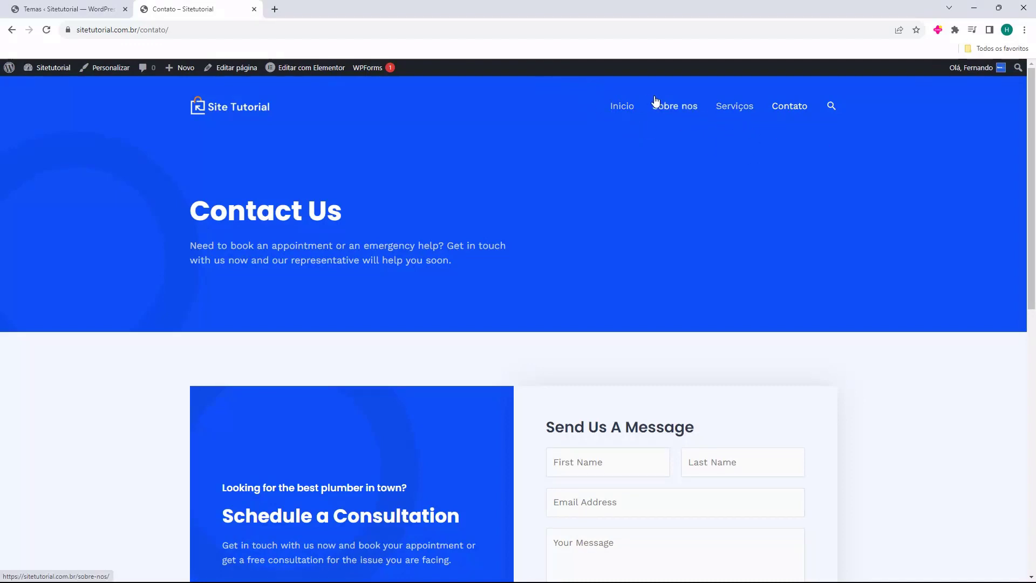
scroll(377, 349, "down", 4)
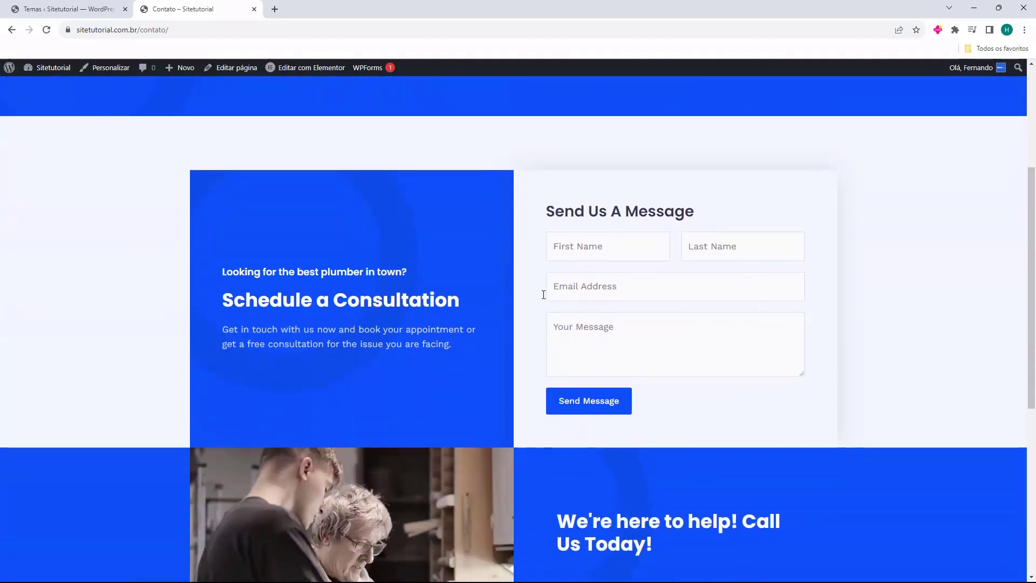
left_click_drag(566, 205, 524, 247)
left_click(538, 252)
scroll(667, 89, "up", 4)
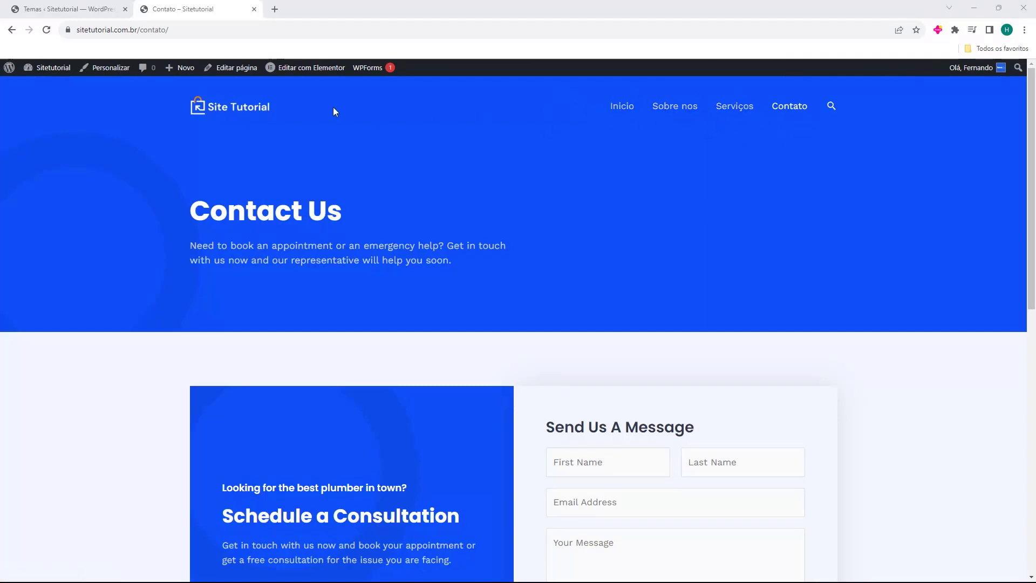
Close the site tab, open the theme's menu editor and rename the primary menu as "Menu Principal".
key("ctrl+w")
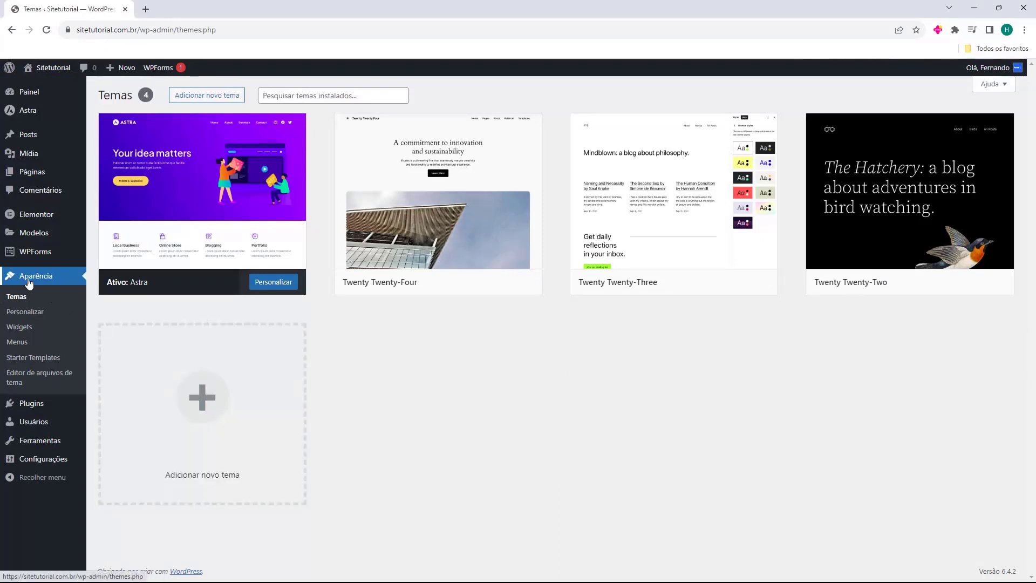
left_click(29, 345)
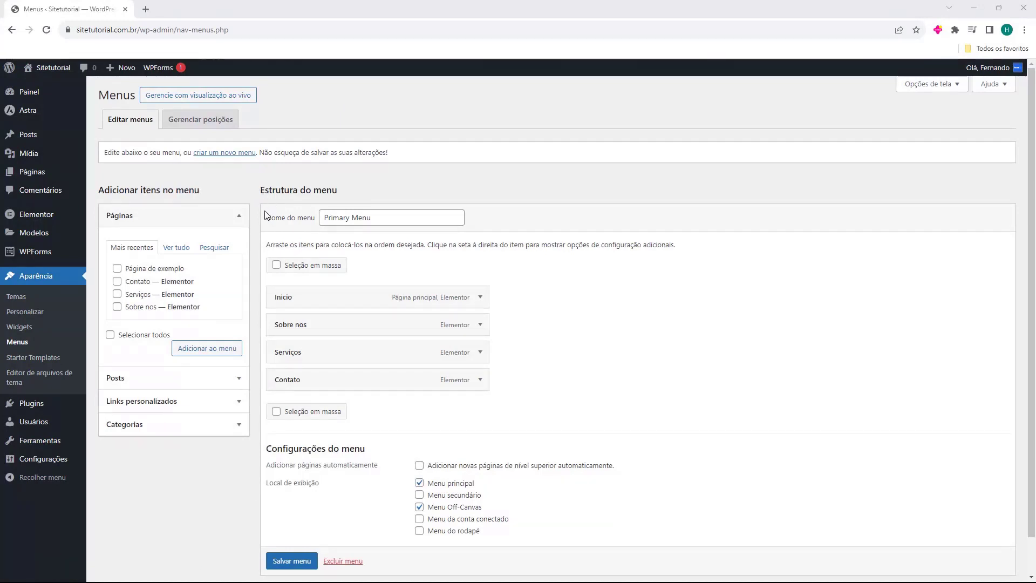
double_click(326, 222)
left_click(357, 219)
triple_click(326, 221)
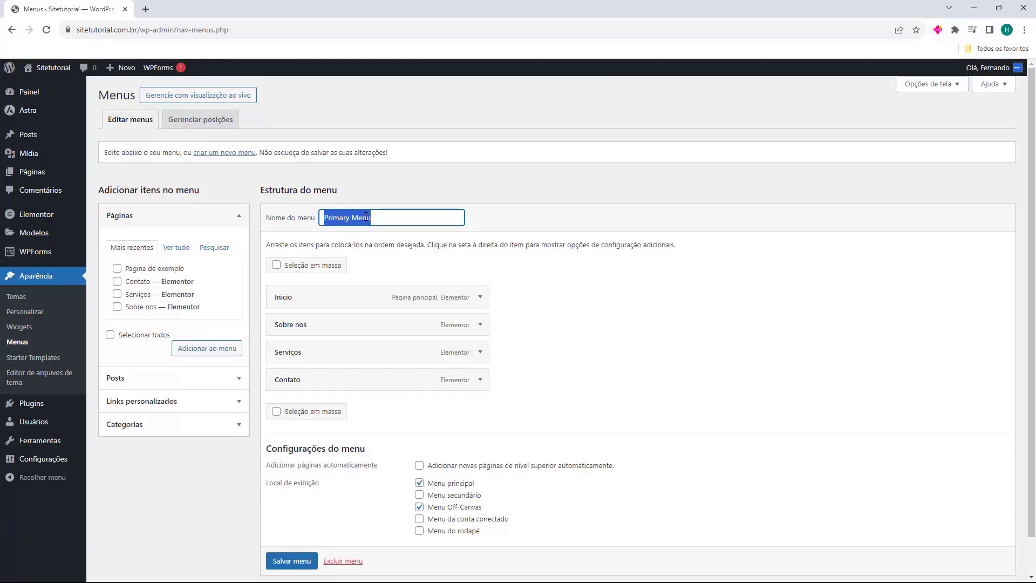
type("Menu Principal")
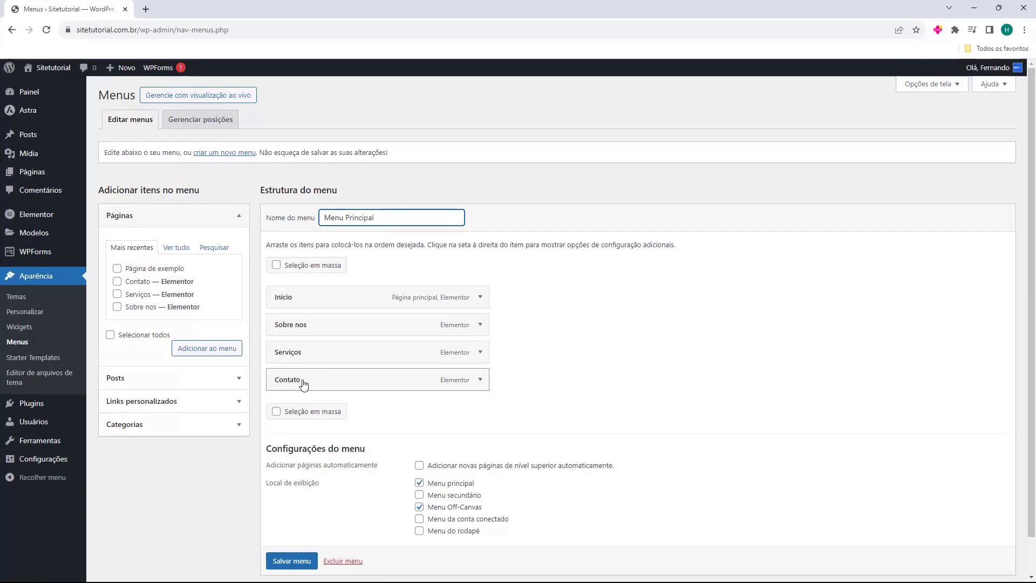
Try moving the "Contato" and "Sobre nos" items to other positions in the menu structure.
mouse_move(304, 384)
left_mouse_down()
mouse_move(311, 340)
mouse_move(313, 370)
left_mouse_up()
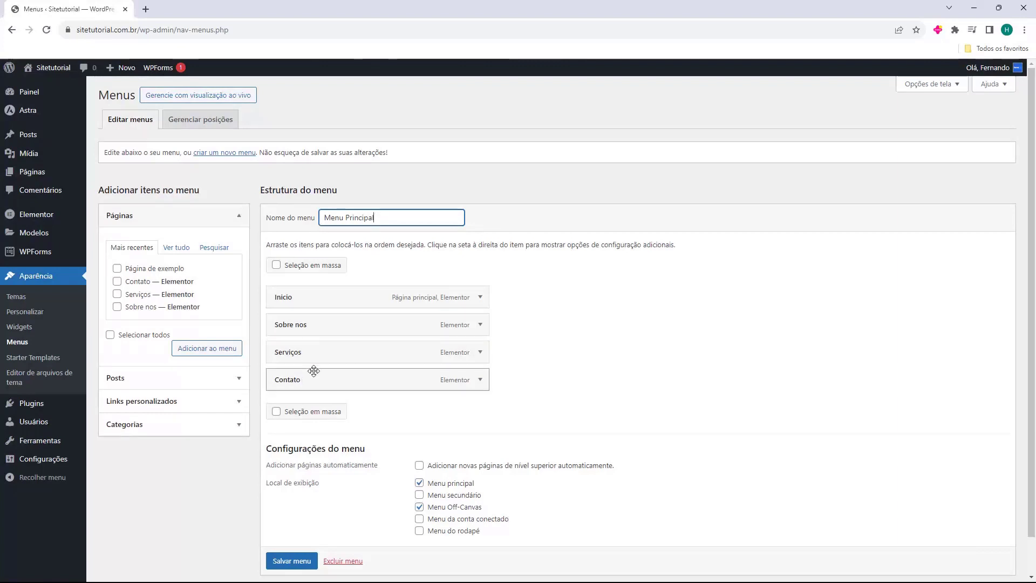
left_click_drag(287, 333, 288, 377)
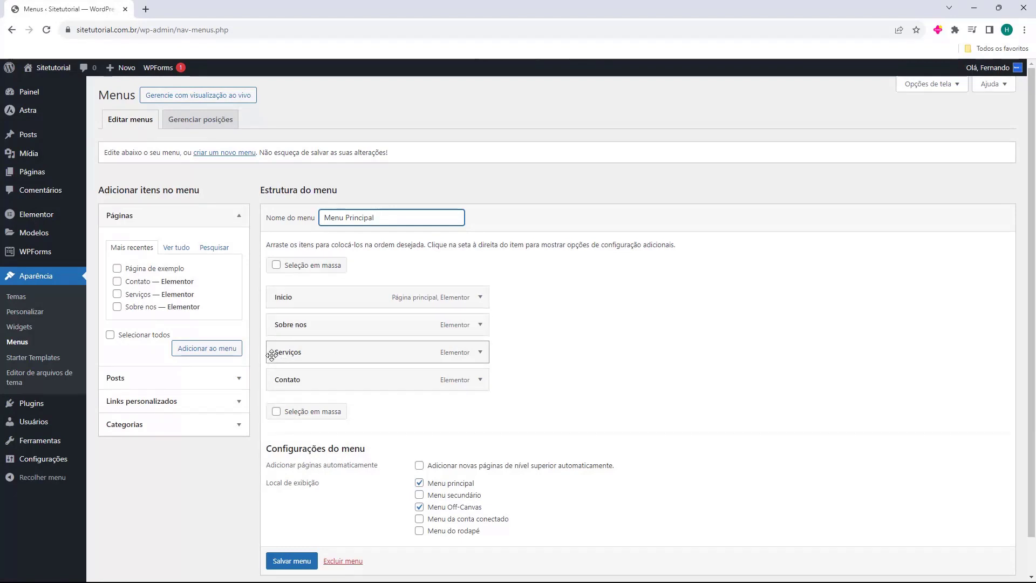
Nest the "Serviços" item as a subitem under "Sobre nos" in the menu structure.
left_click_drag(283, 357, 311, 355)
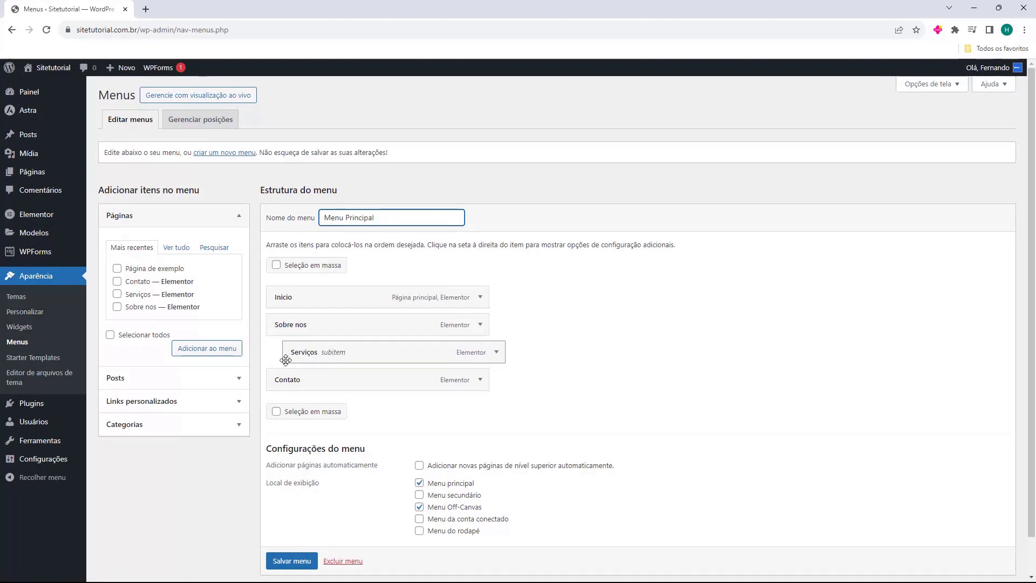
left_click_drag(325, 359, 345, 356)
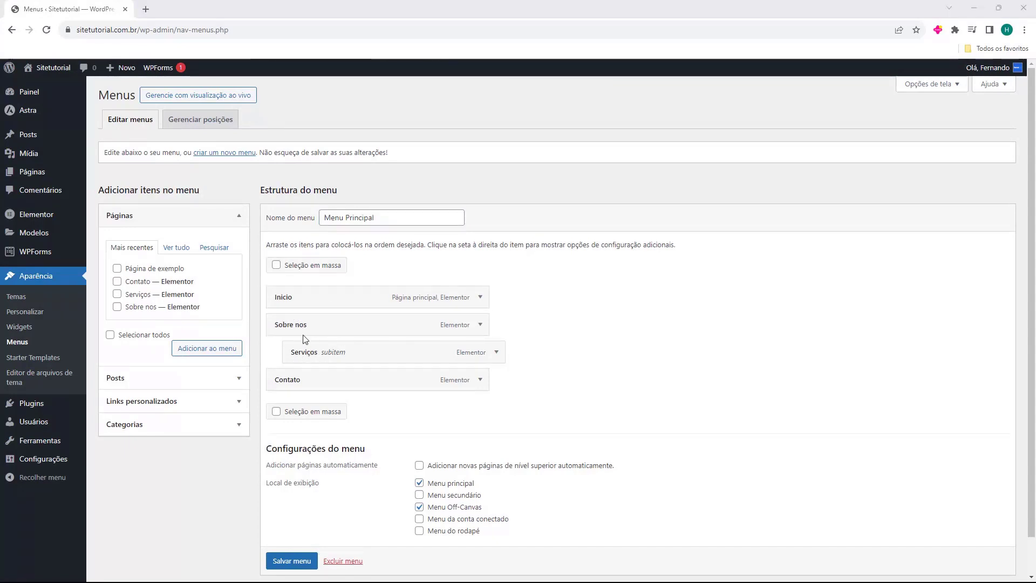
mouse_move(313, 356)
left_mouse_down()
mouse_move(326, 345)
mouse_move(326, 303)
mouse_move(322, 338)
left_mouse_up()
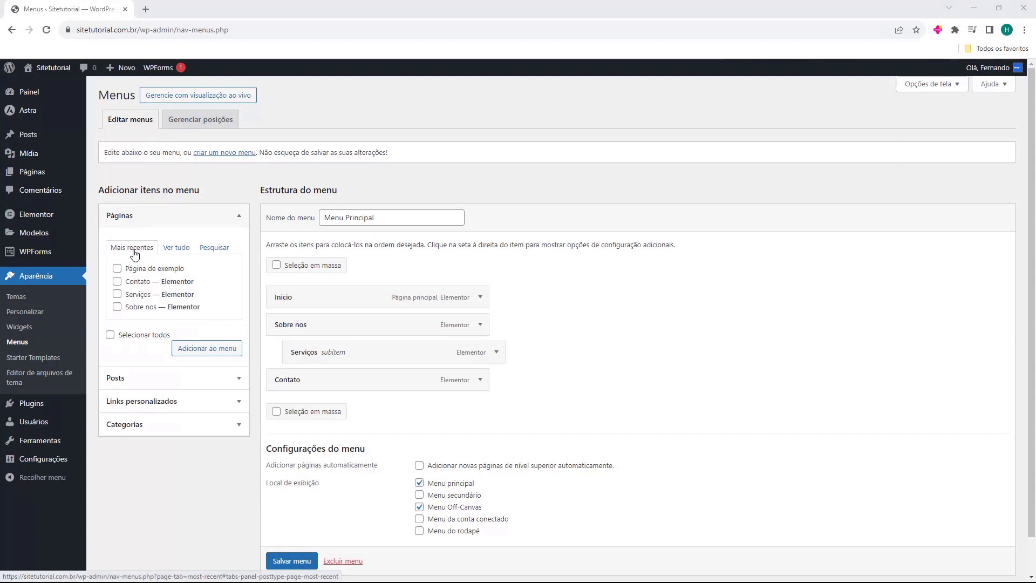
Add the "Página de exemplo" page to the menu and nest it as a subitem of "Sobre nos", below "Serviços".
left_click(178, 248)
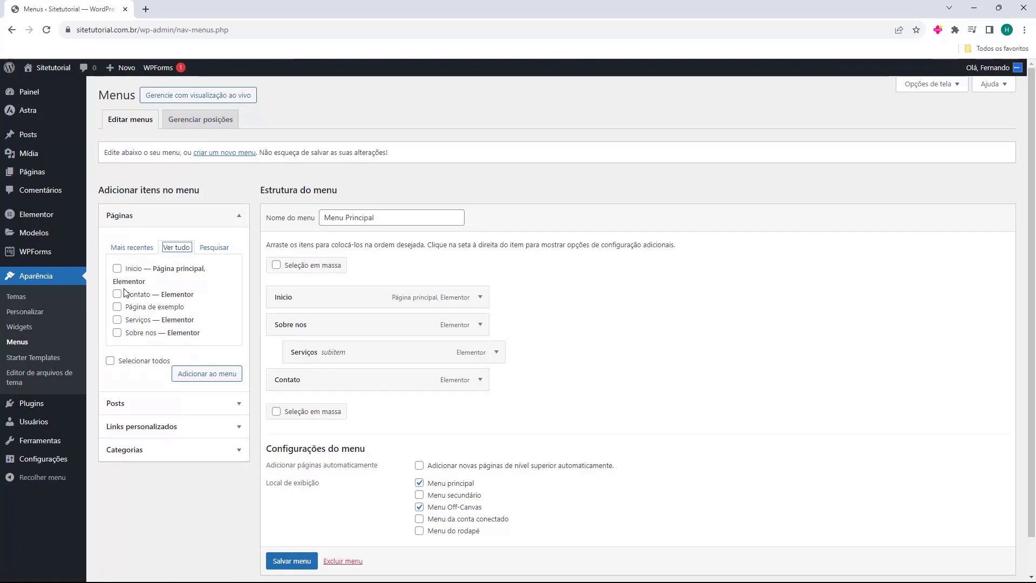
left_click(117, 307)
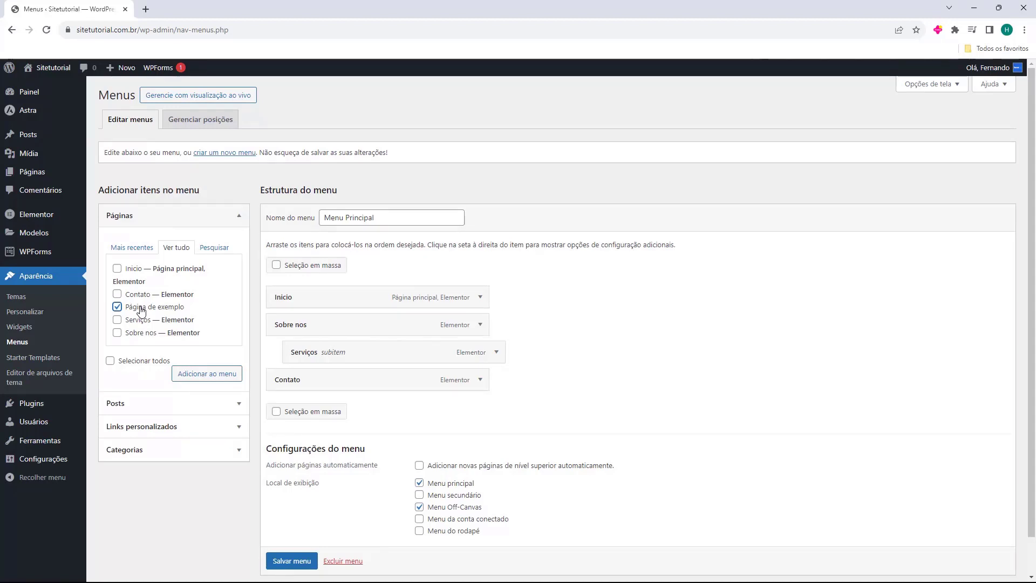
left_click(197, 377)
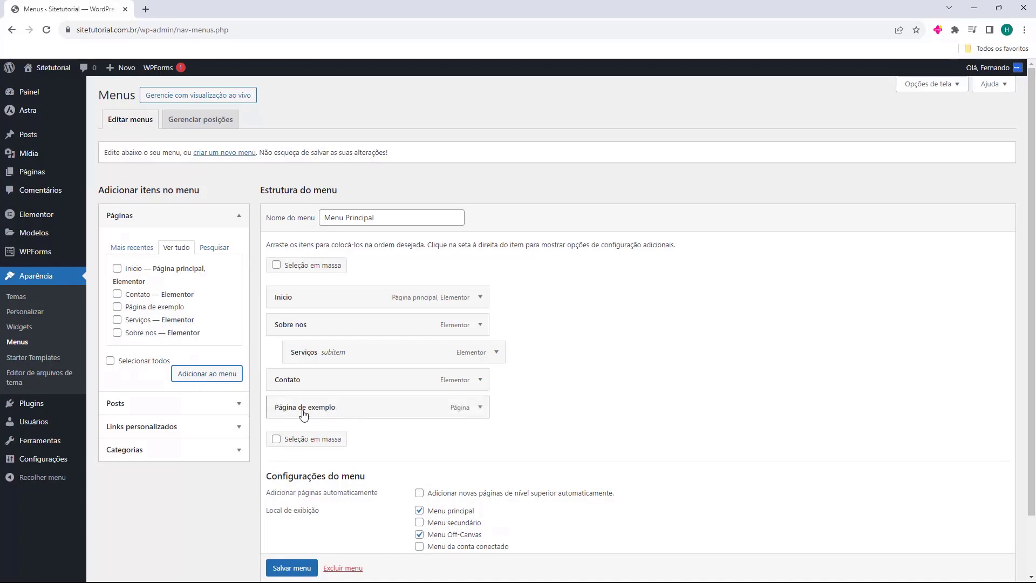
left_click_drag(324, 410, 340, 381)
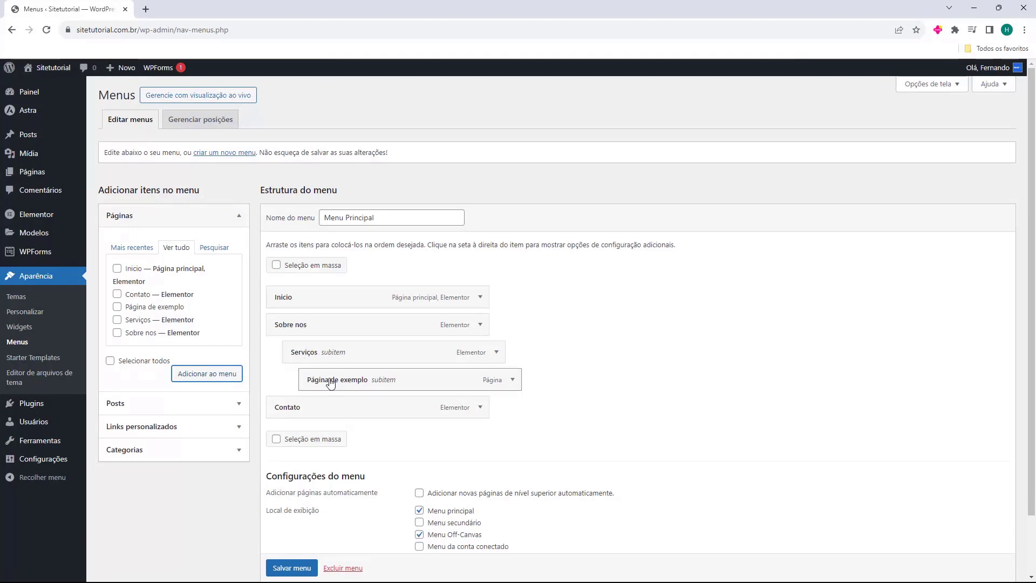
mouse_move(322, 381)
left_mouse_down()
mouse_move(300, 383)
mouse_move(324, 381)
left_mouse_up()
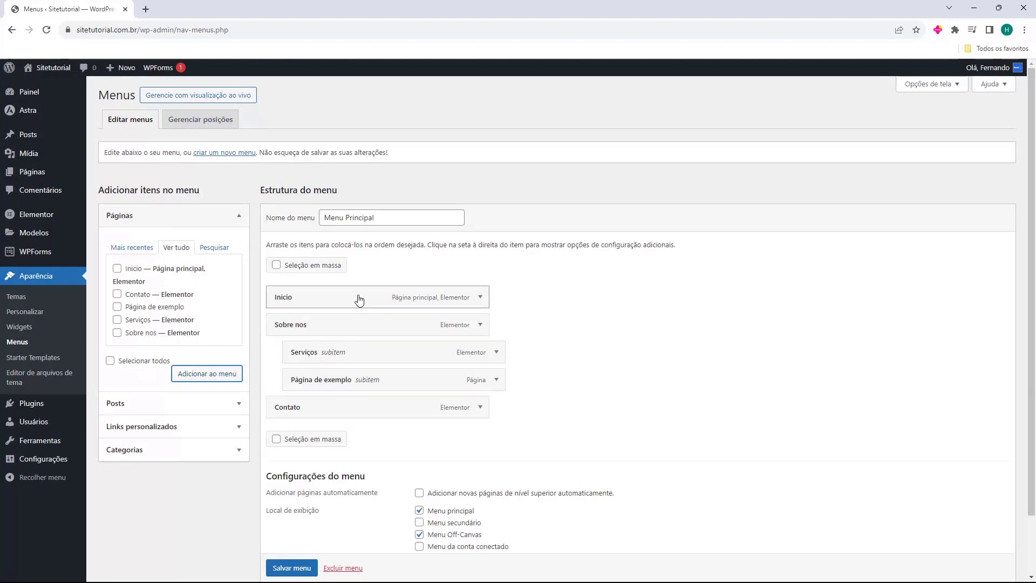
Examine which posts are available to add to the menu.
left_click(124, 403)
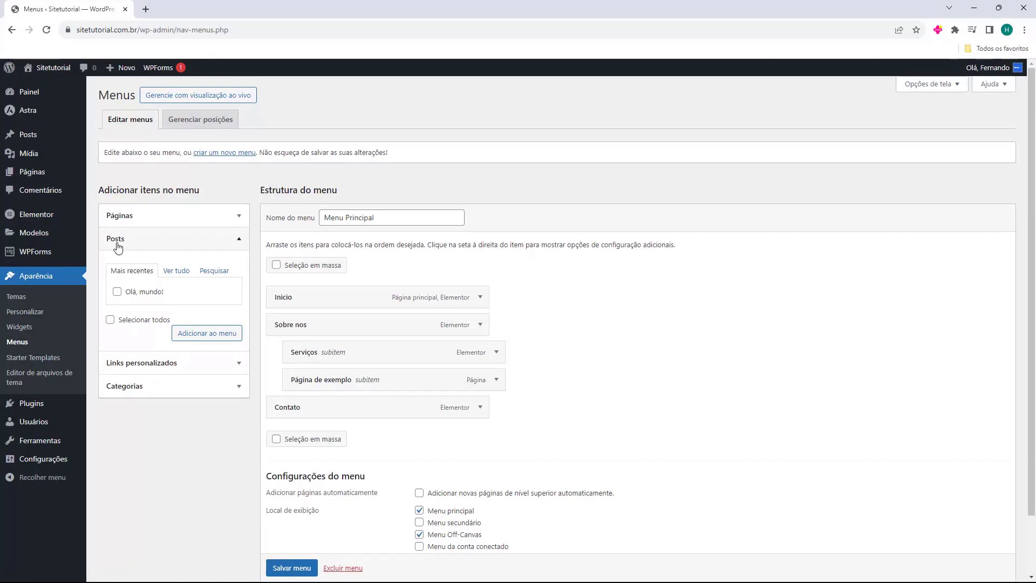
left_click(173, 274)
left_click(132, 271)
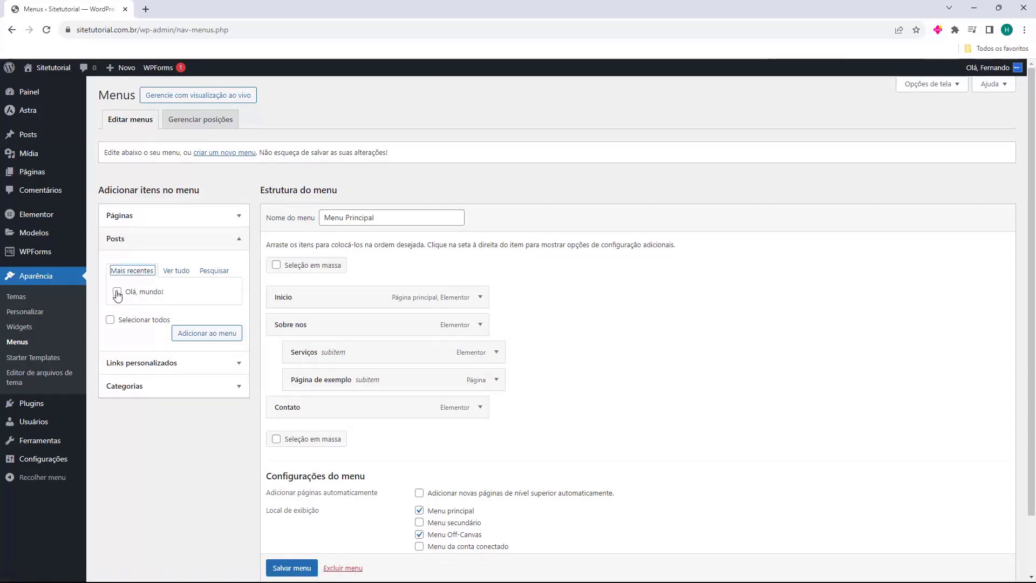
left_click(122, 260)
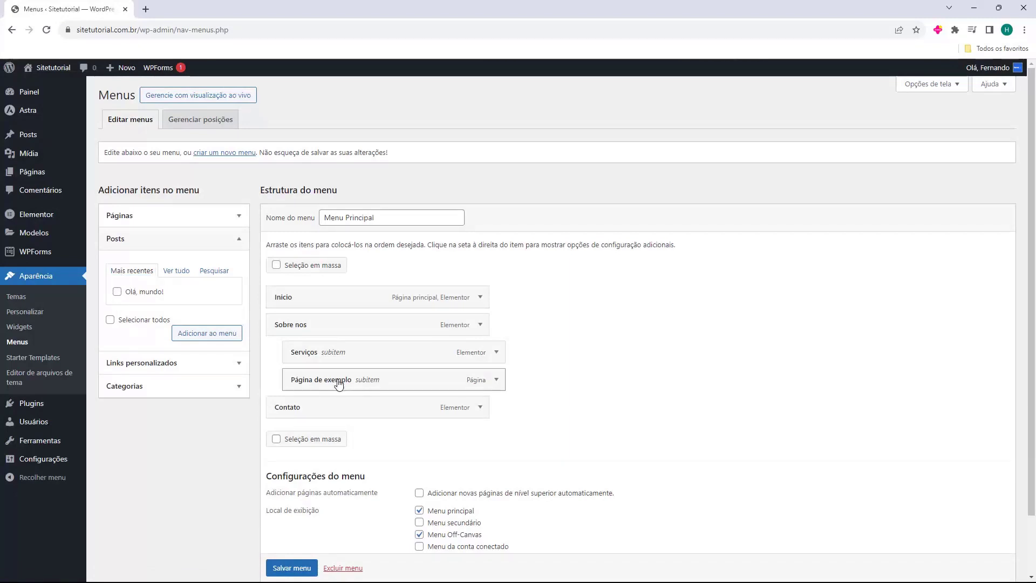
left_click(155, 368)
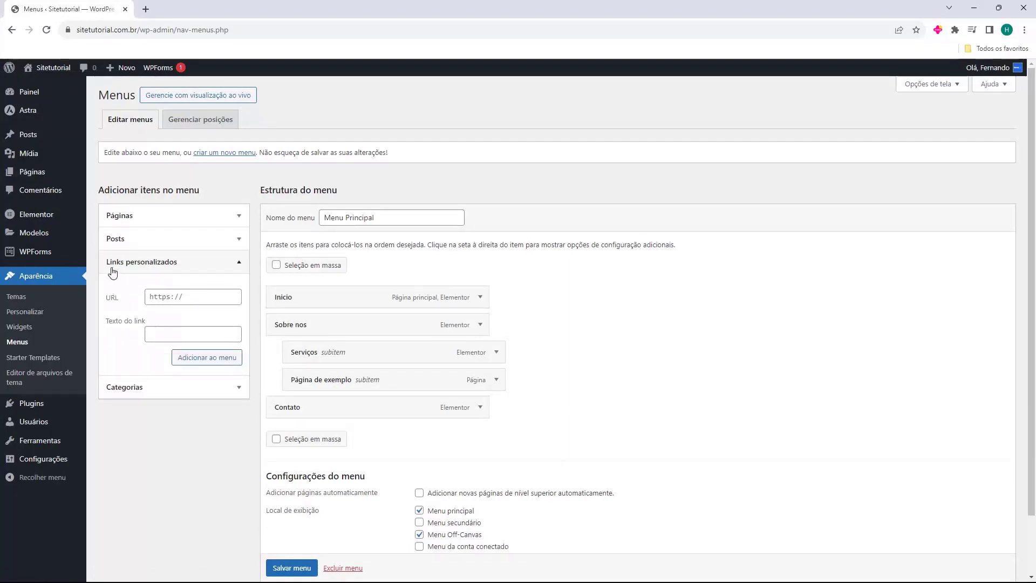
left_click(109, 304)
type("https")
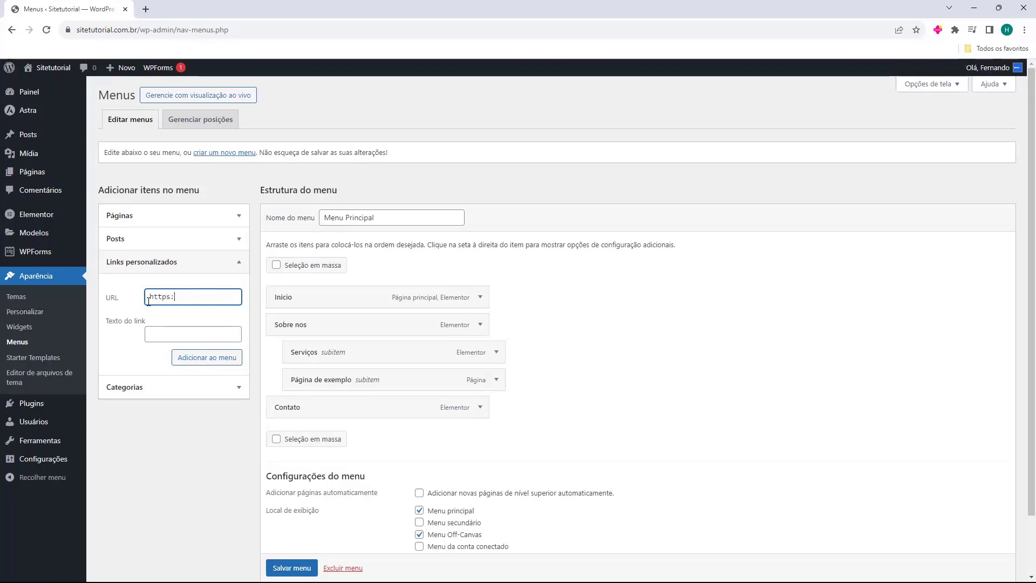
type("://host2b.net")
left_click_drag(148, 300, 246, 302)
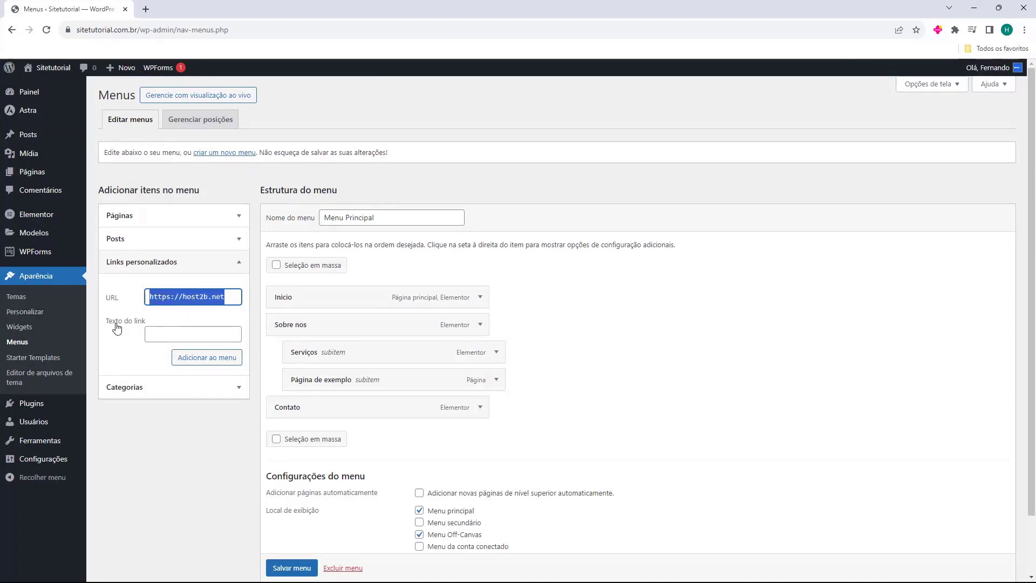
left_click(157, 331)
type("Saiba Mais")
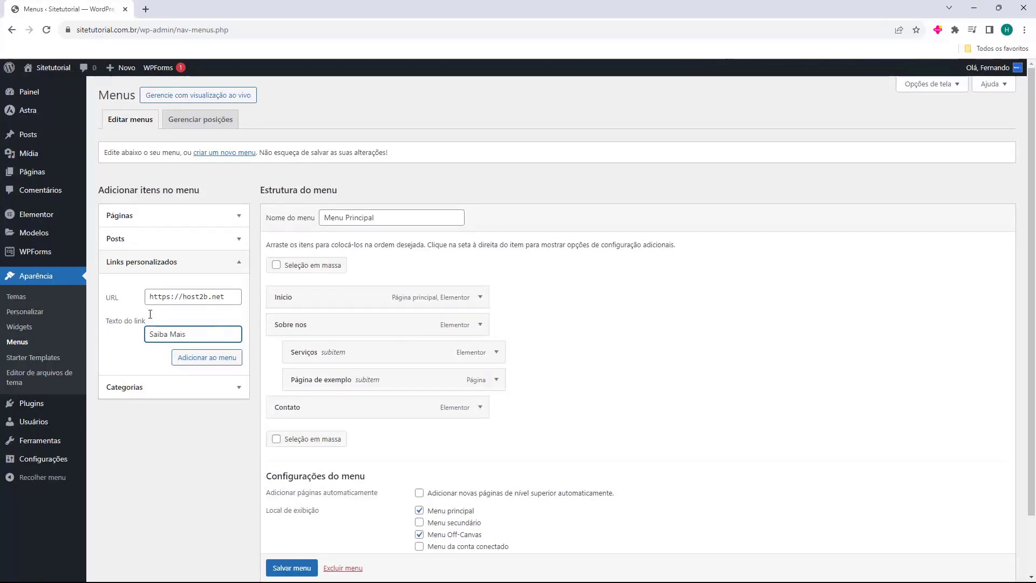
left_click(186, 358)
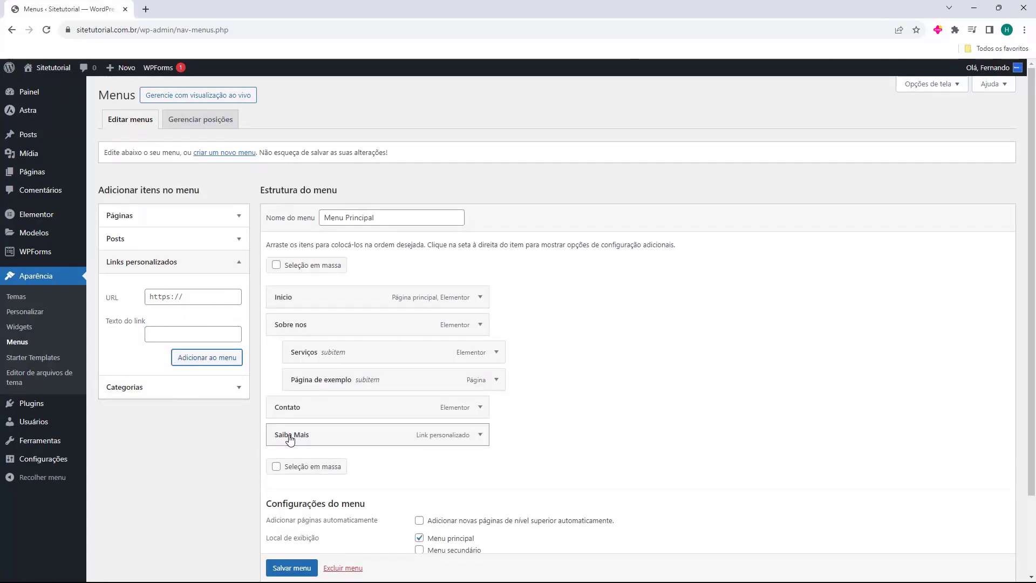
Inspect the "Saiba Mais" item's settings and the categories available to add to the menu.
left_click(480, 434)
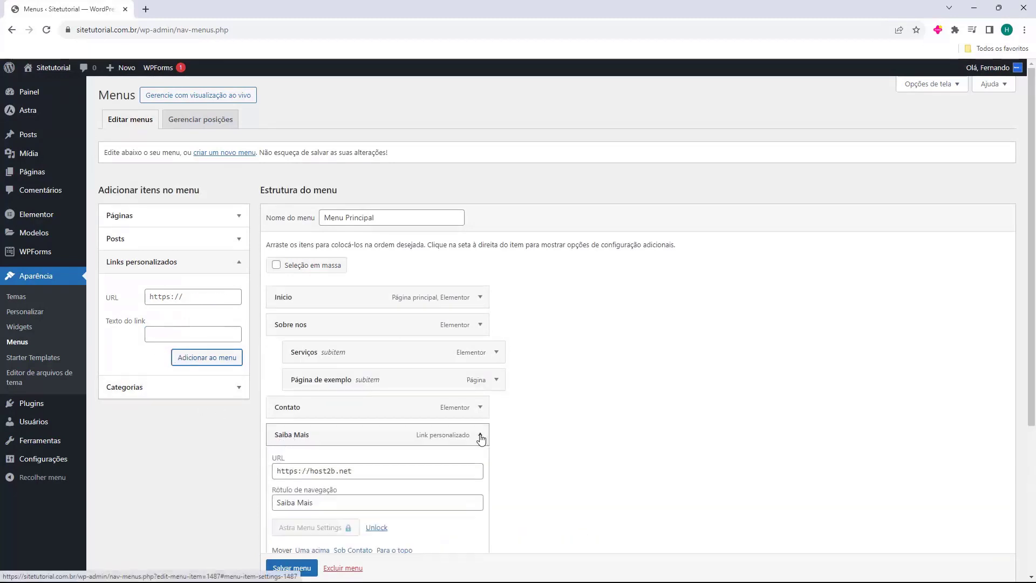
scroll(298, 435, "down", 1)
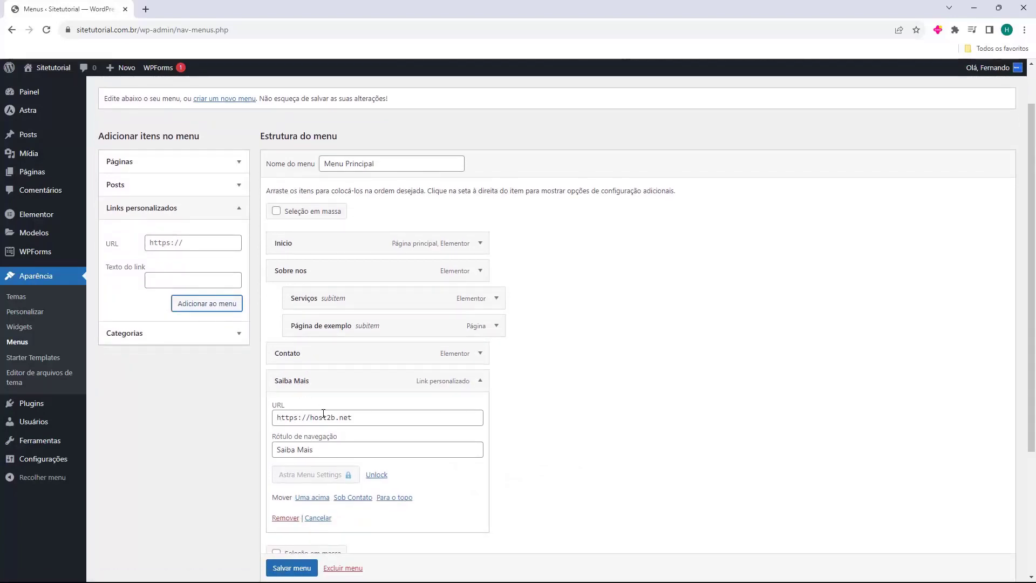
left_click(480, 380)
left_click(124, 329)
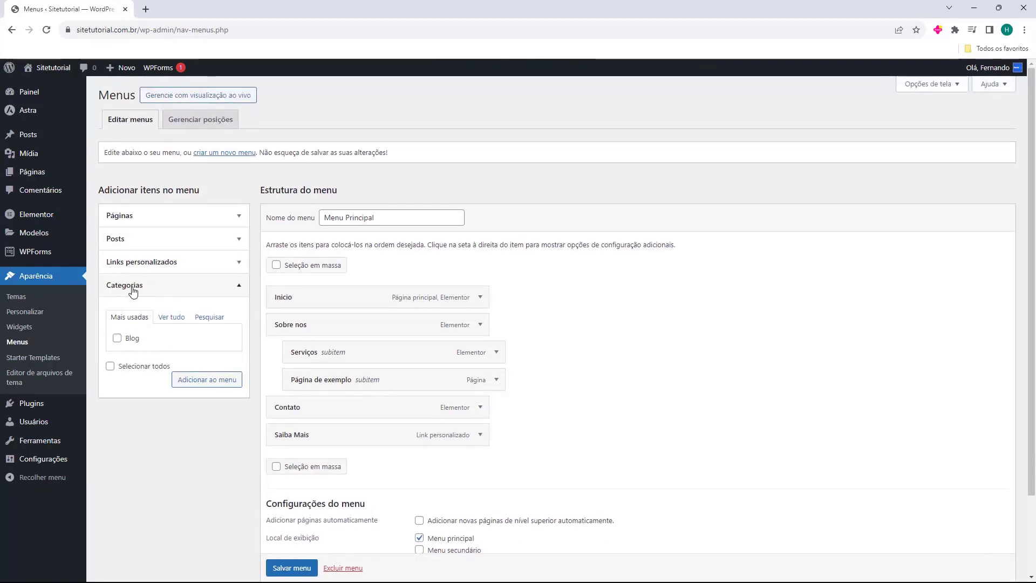
left_click(147, 281)
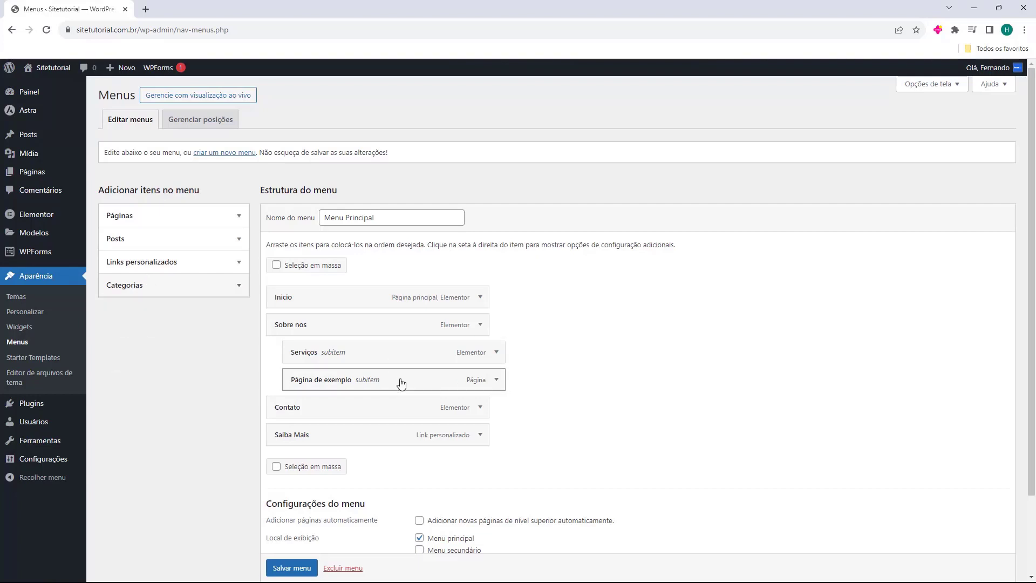
Review the display locations in the menu settings and save the menu.
scroll(400, 382, "down", 1)
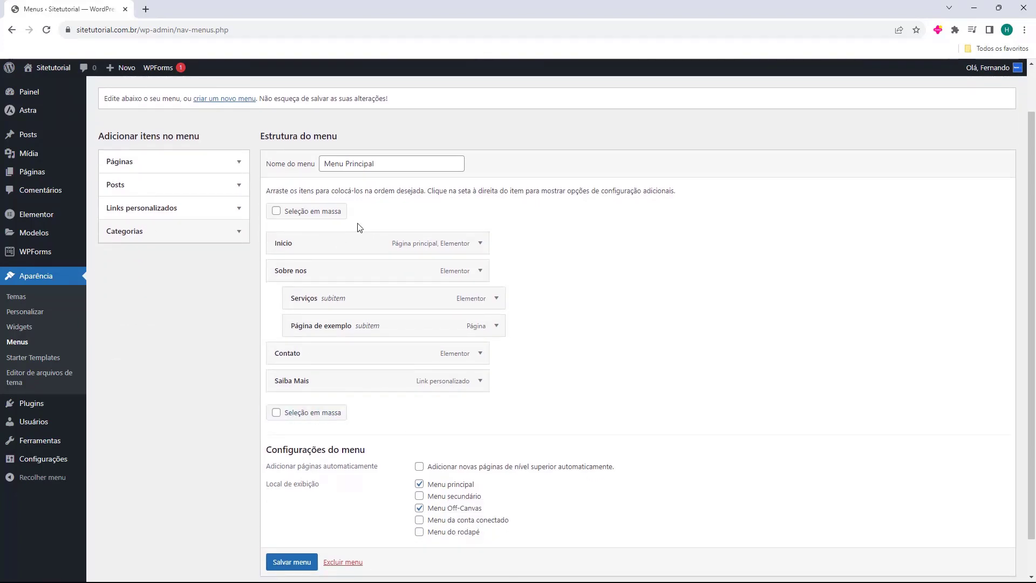
scroll(359, 222, "down", 1)
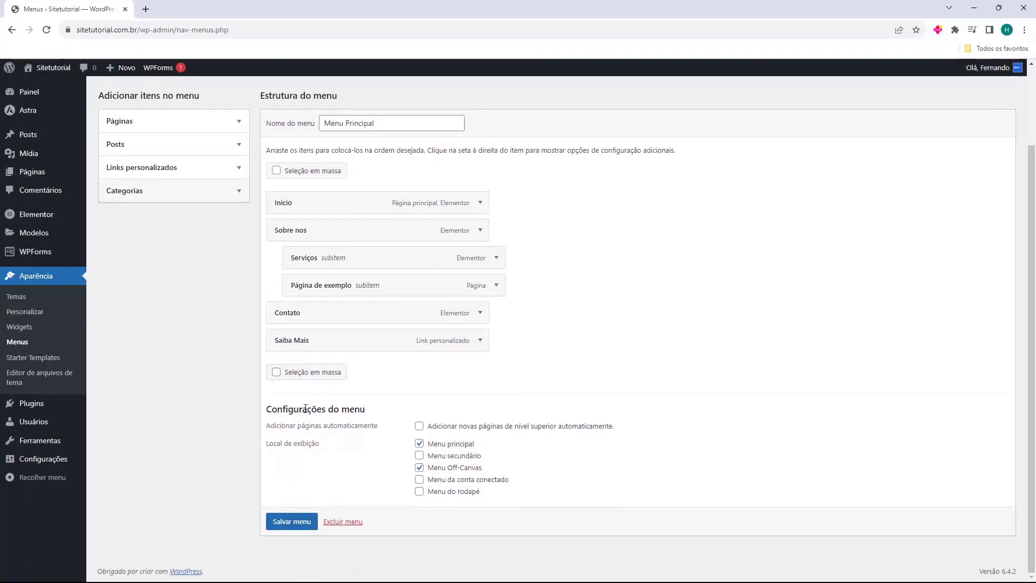
left_click_drag(268, 451, 307, 455)
left_click(305, 455)
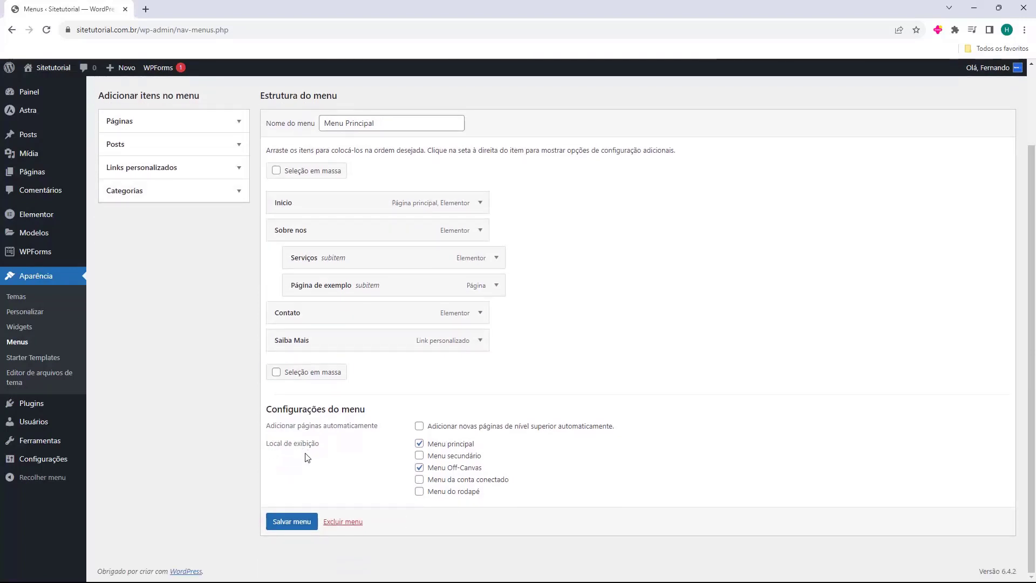
left_click(419, 444)
left_click(287, 527)
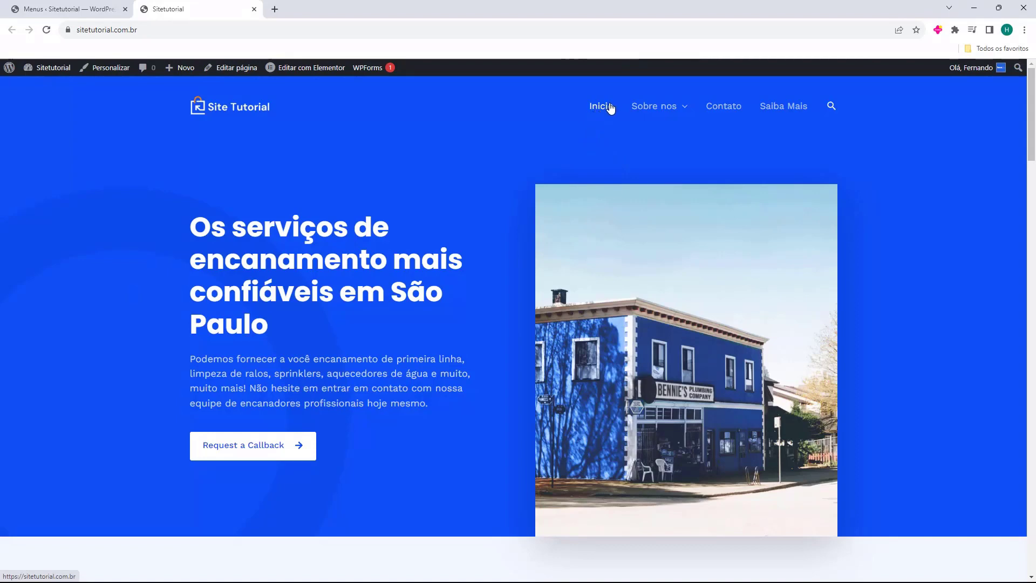
Check the "Sobre nos" submenu, the Contato page and the "Saiba Mais" link on the published site, and return to the menu editor.
mouse_move(669, 106)
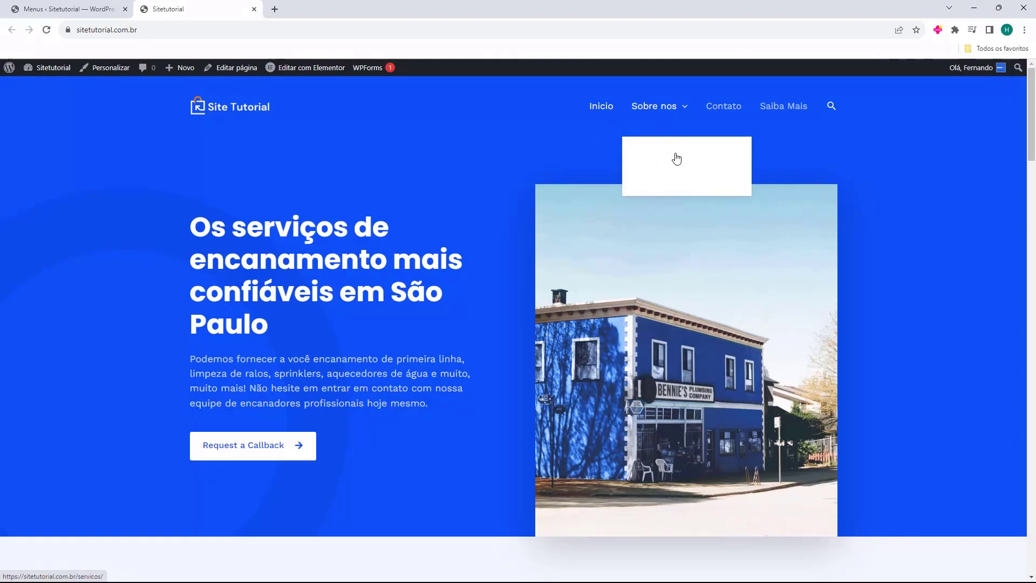
left_click_drag(631, 159, 646, 190)
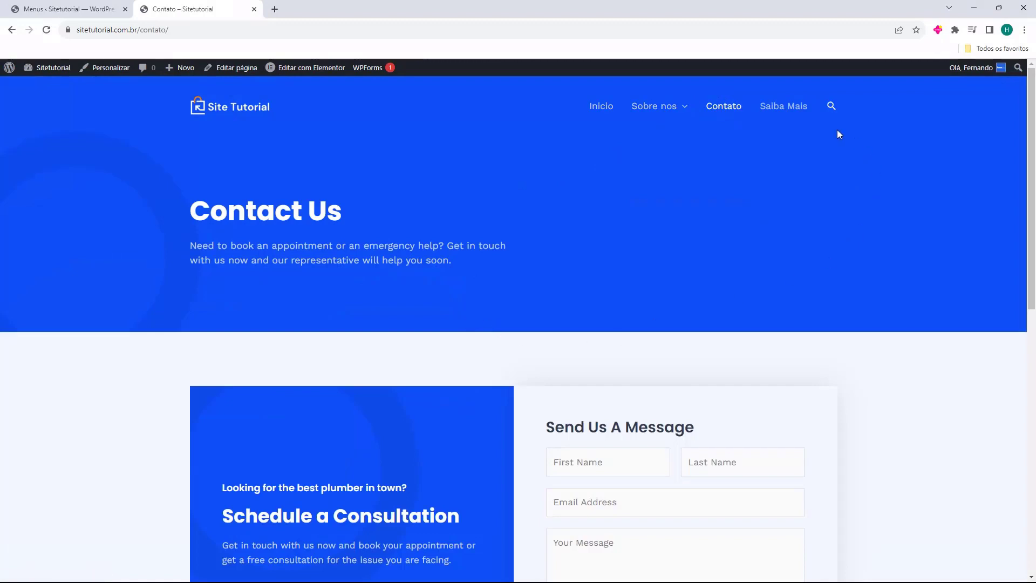
left_click(792, 112)
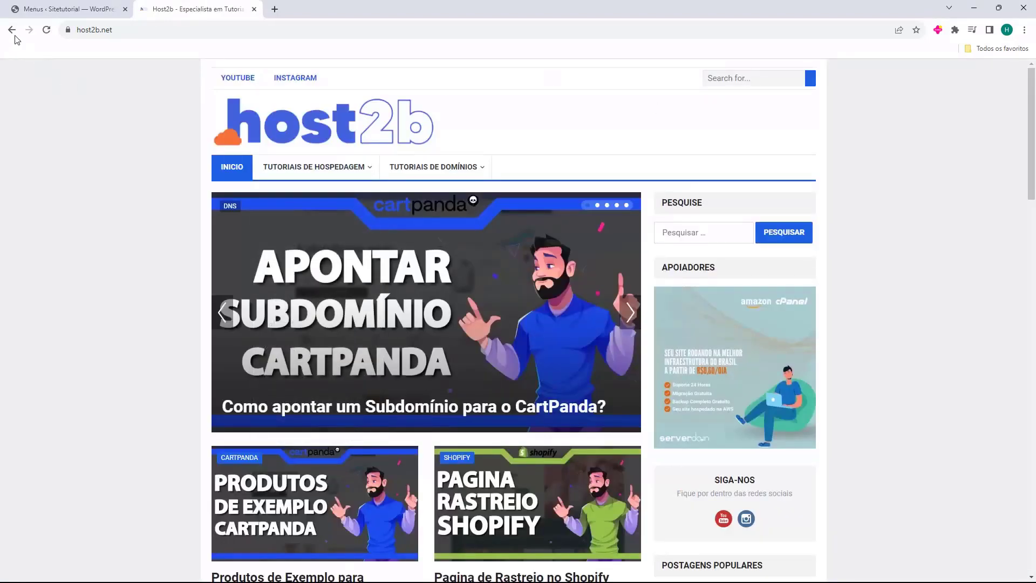
left_click(12, 30)
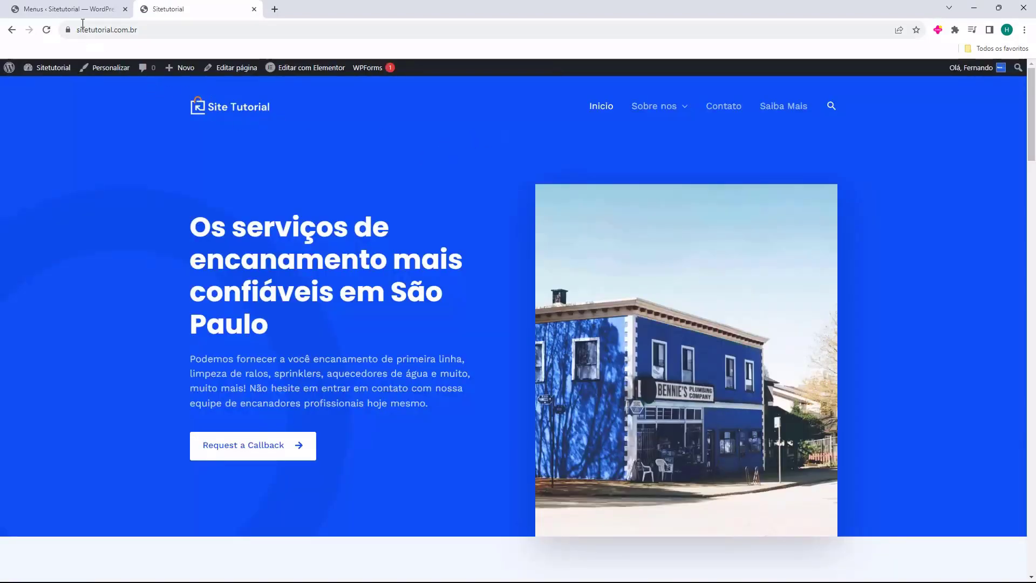
left_click(81, 9)
left_click(254, 9)
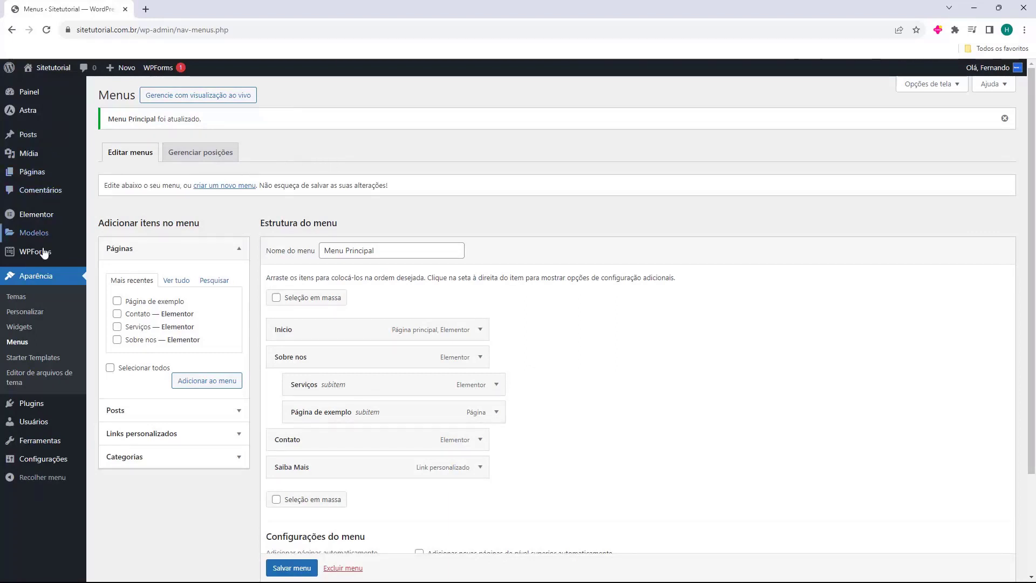
Open the WPForms forms overview and dismiss the welcome notification.
mouse_move(22, 258)
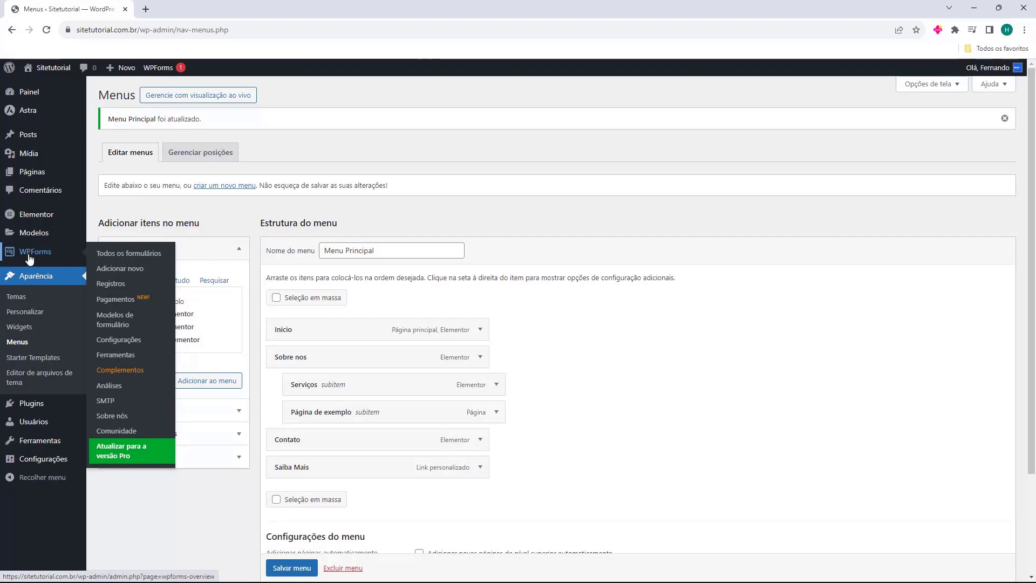
left_click(30, 260)
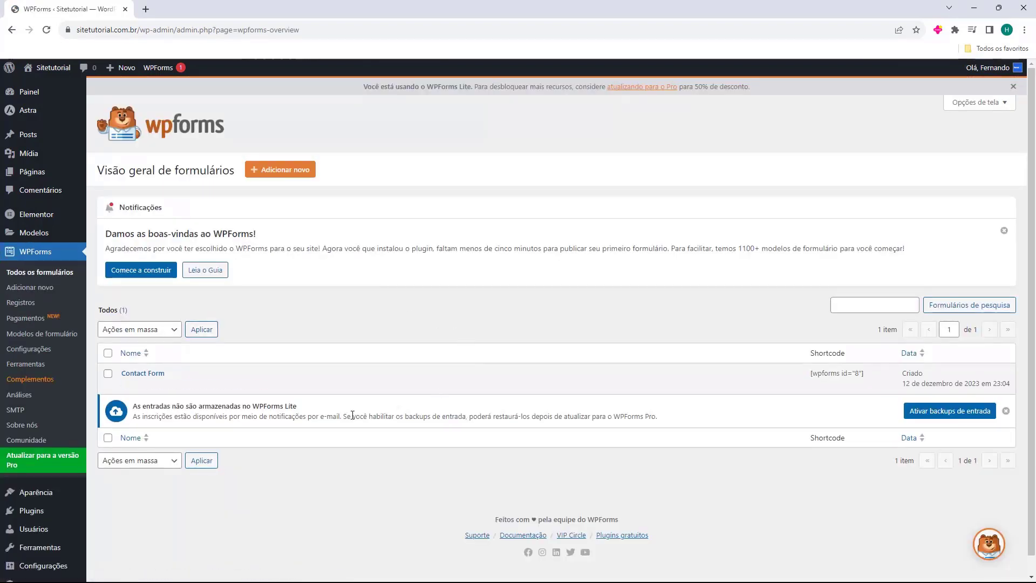
left_click(1004, 231)
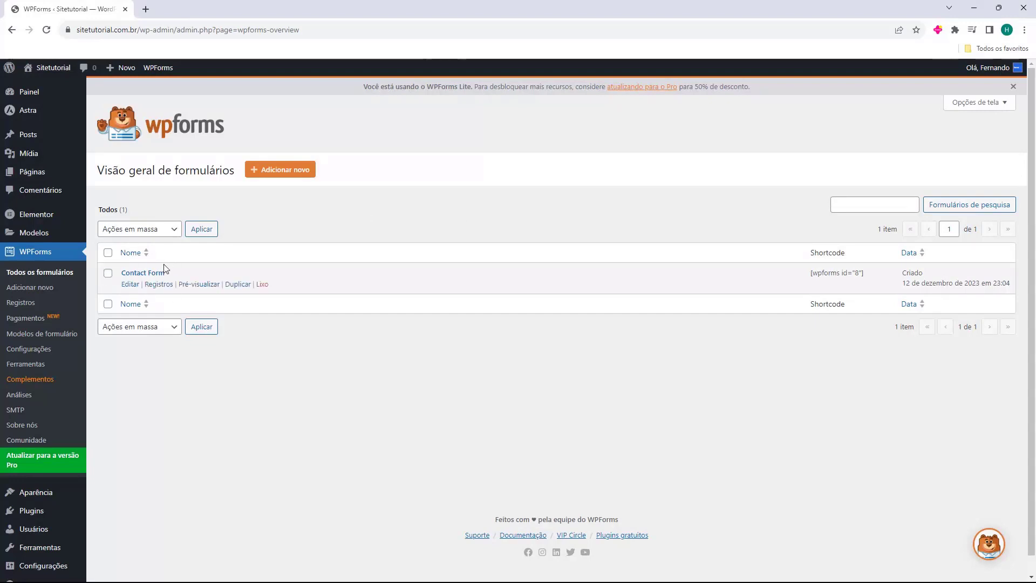
Start a new form and name it "Formulário de Contato".
left_click(270, 170)
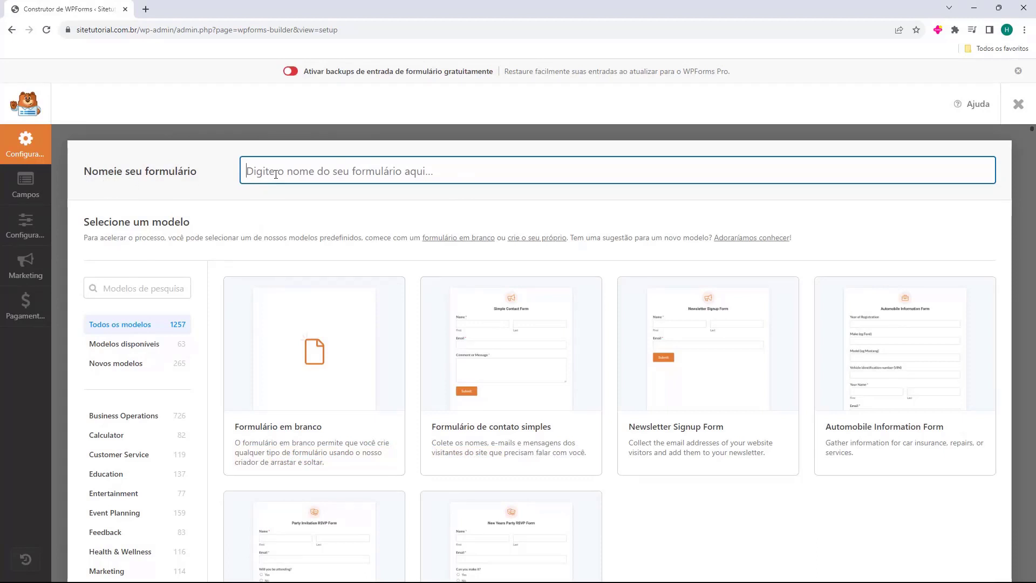
type("Fp")
key("BackSpace")
type("ormulário de Contato")
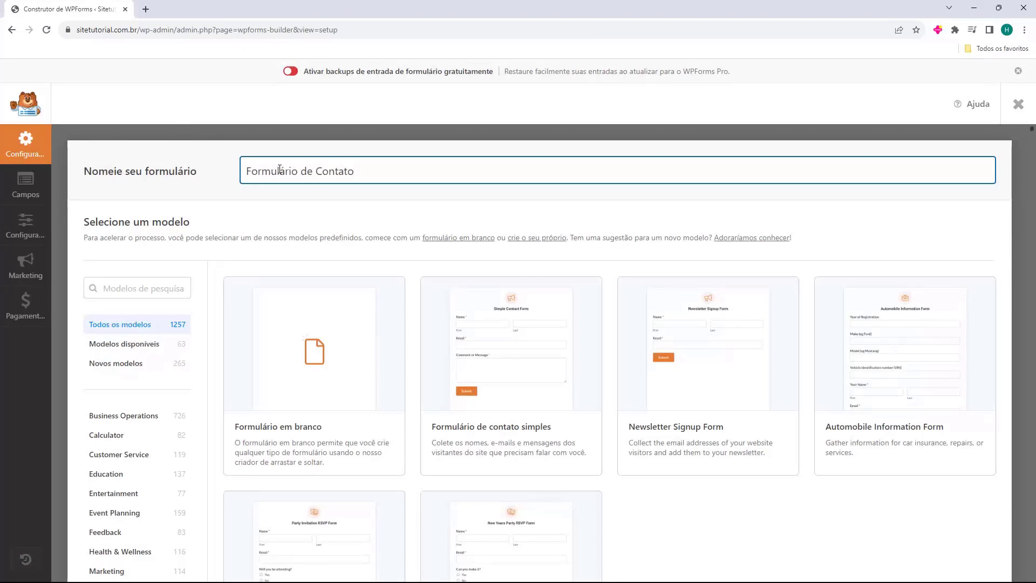
scroll(285, 183, "down", 1)
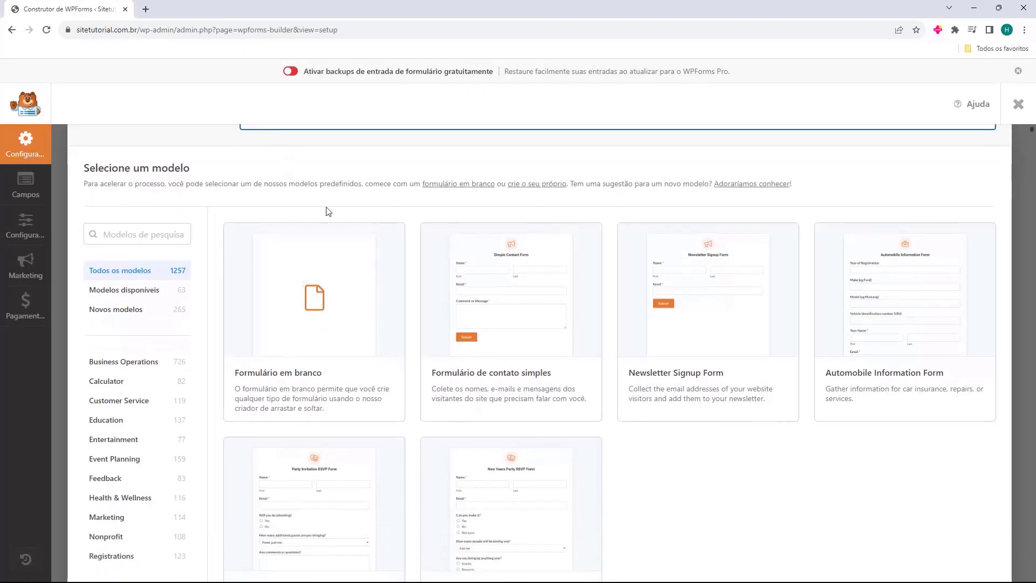
Browse the form templates, including the Business Operations, Calculator, Customer Service and Education categories.
mouse_move(352, 315)
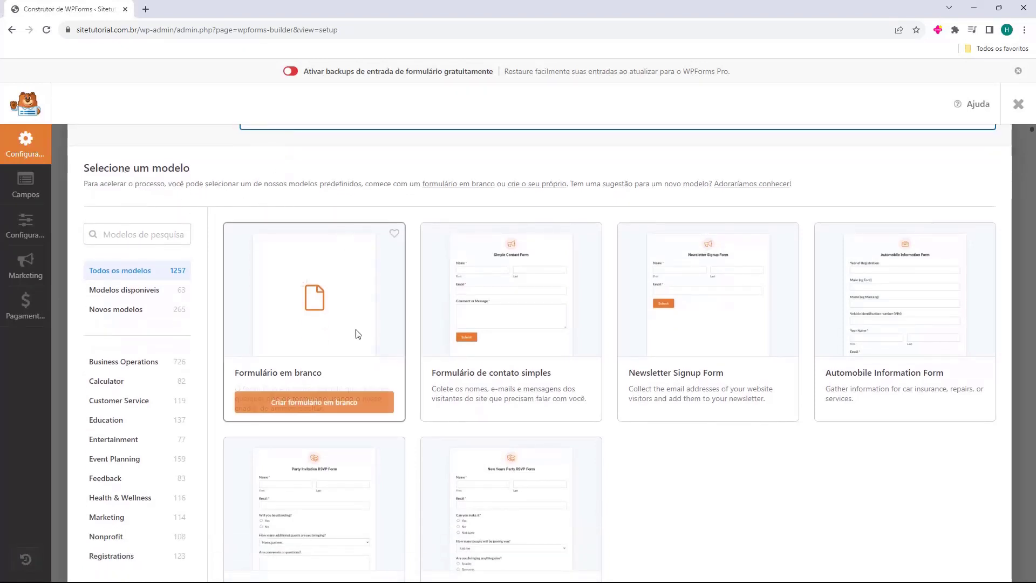
scroll(356, 296, "down", 1)
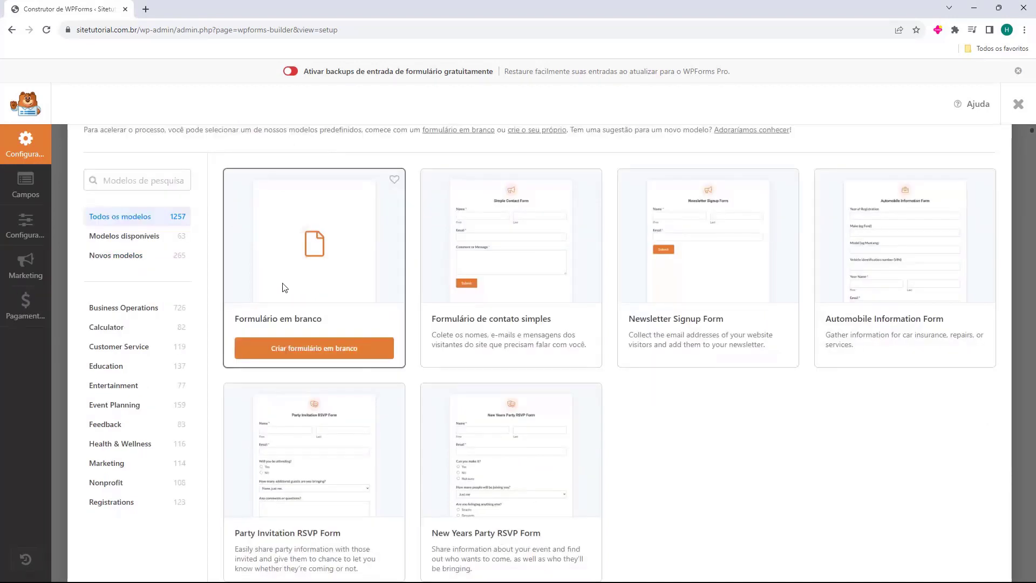
mouse_move(495, 276)
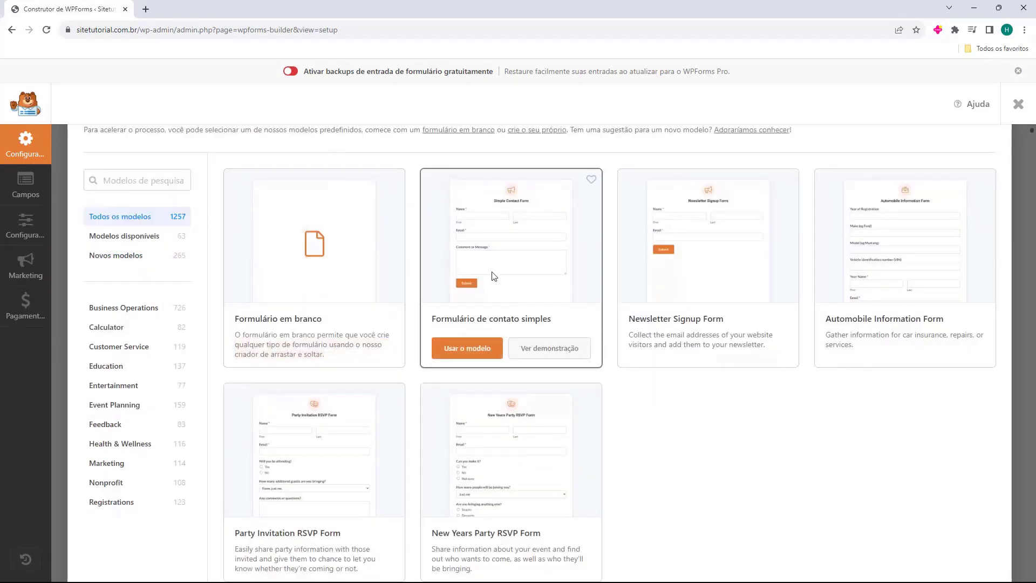
mouse_move(676, 273)
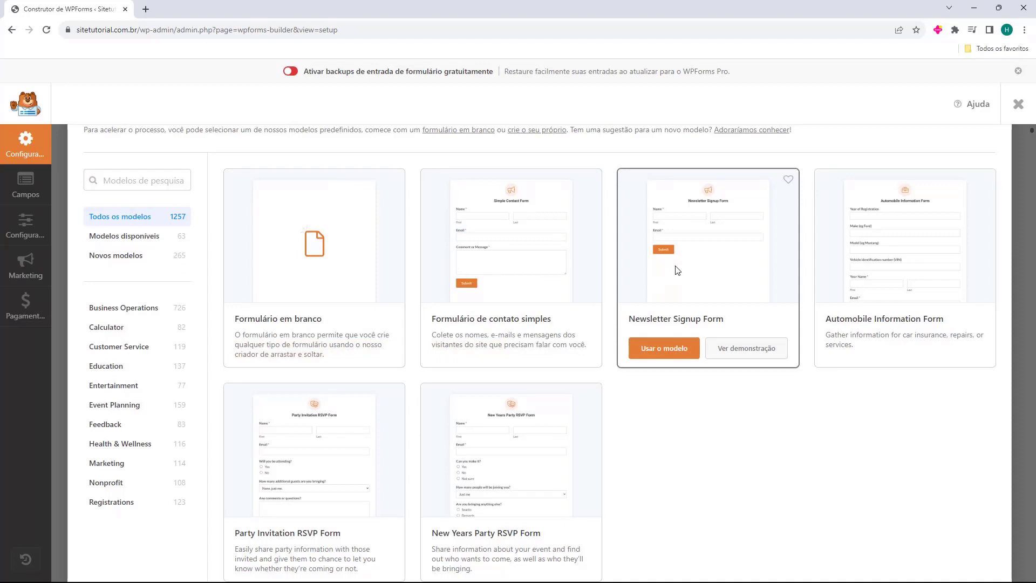
mouse_move(397, 436)
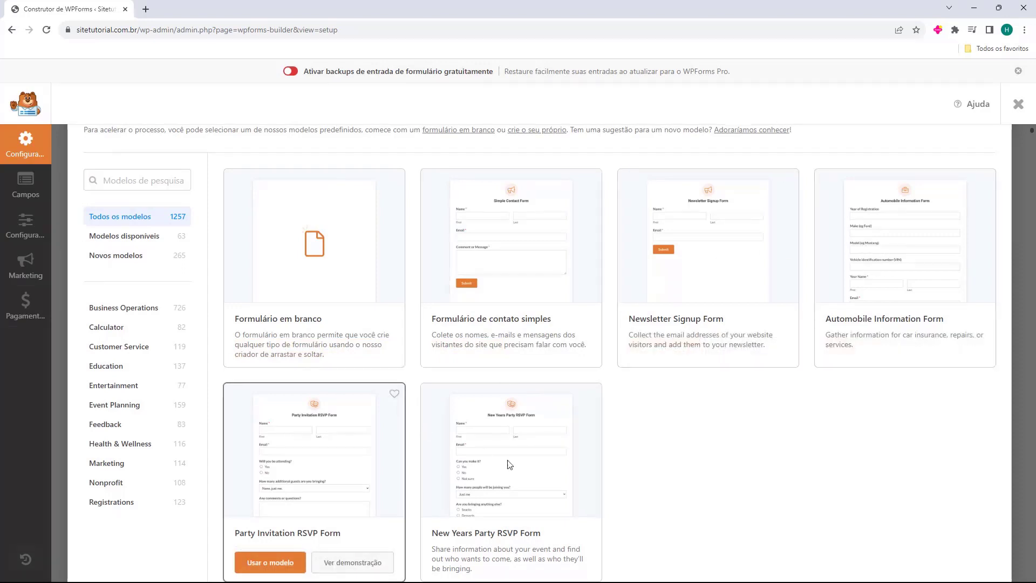
mouse_move(399, 336)
left_click(120, 307)
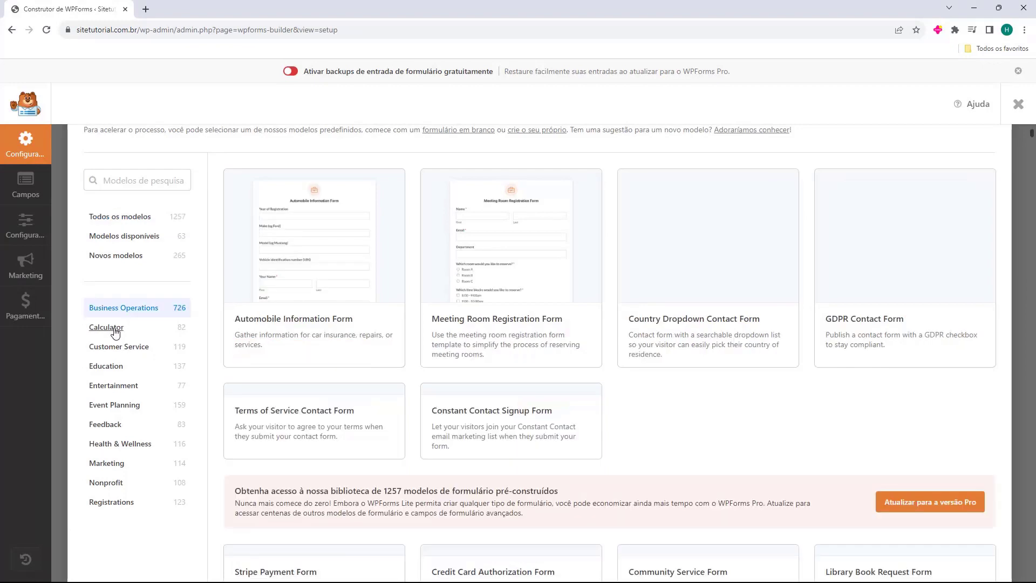
left_click(108, 327)
left_click(111, 350)
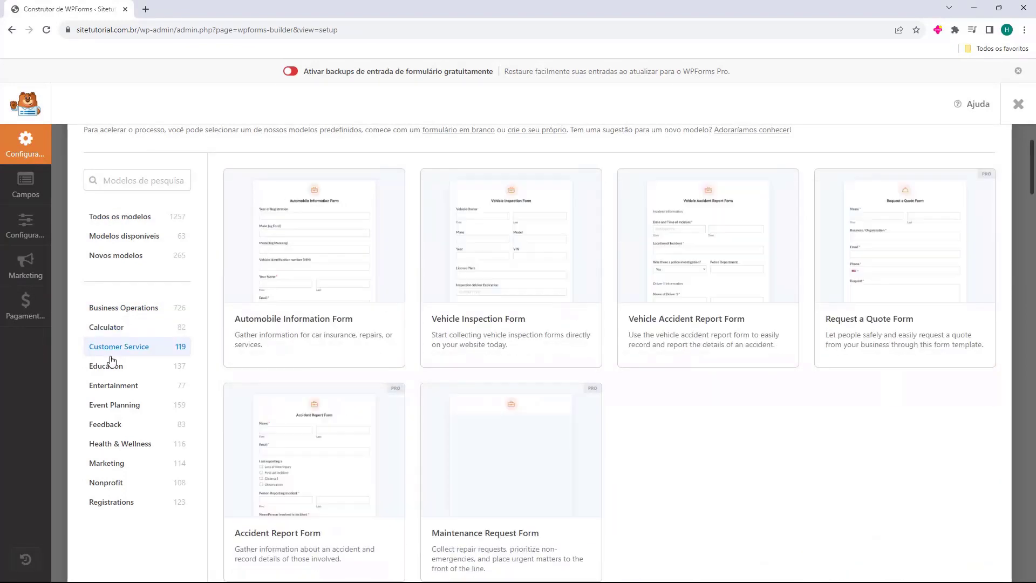
left_click(107, 366)
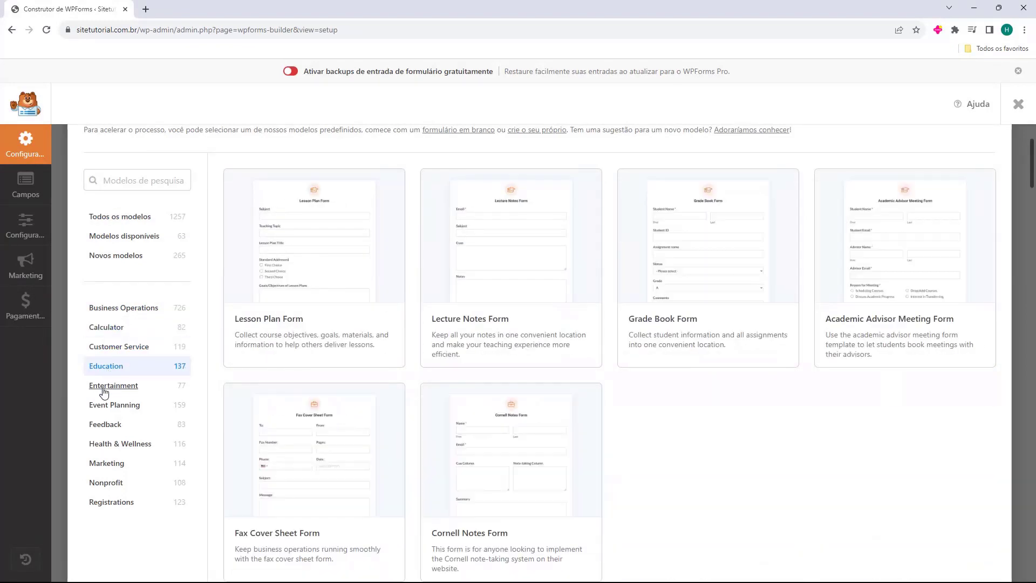
left_click(110, 352)
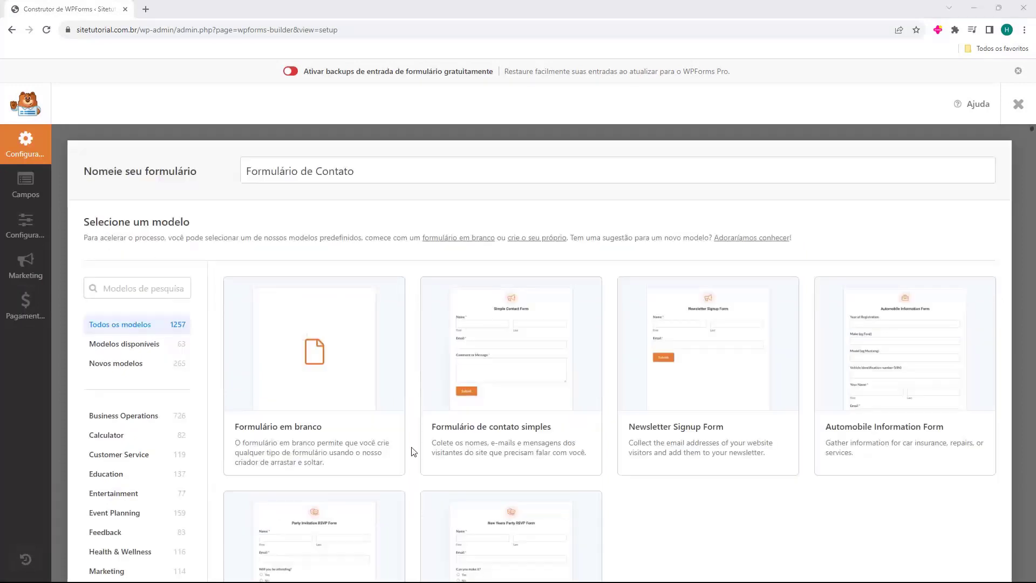
Create the form from the "Formulário de contato simples" template.
mouse_move(451, 459)
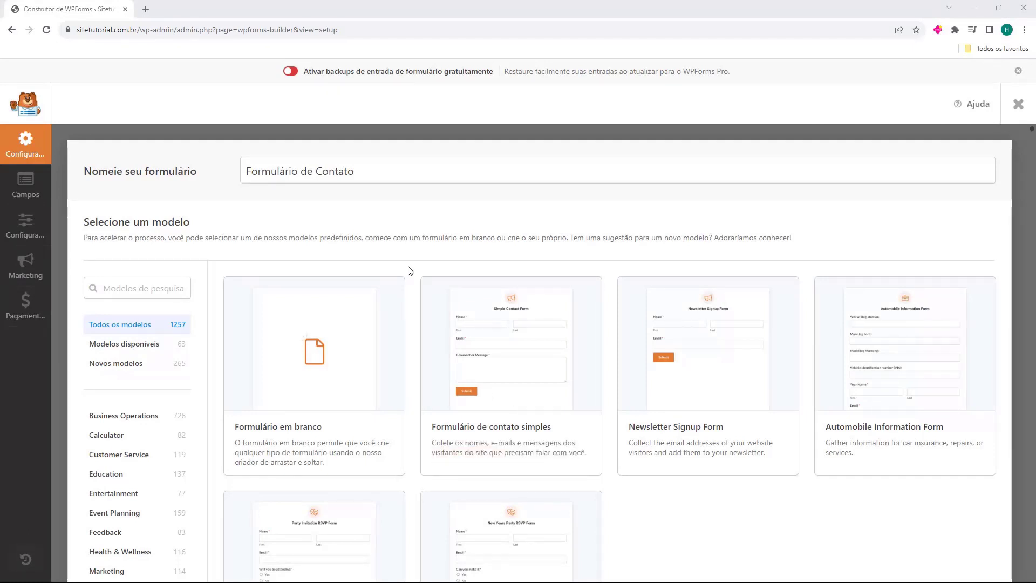
mouse_move(455, 272)
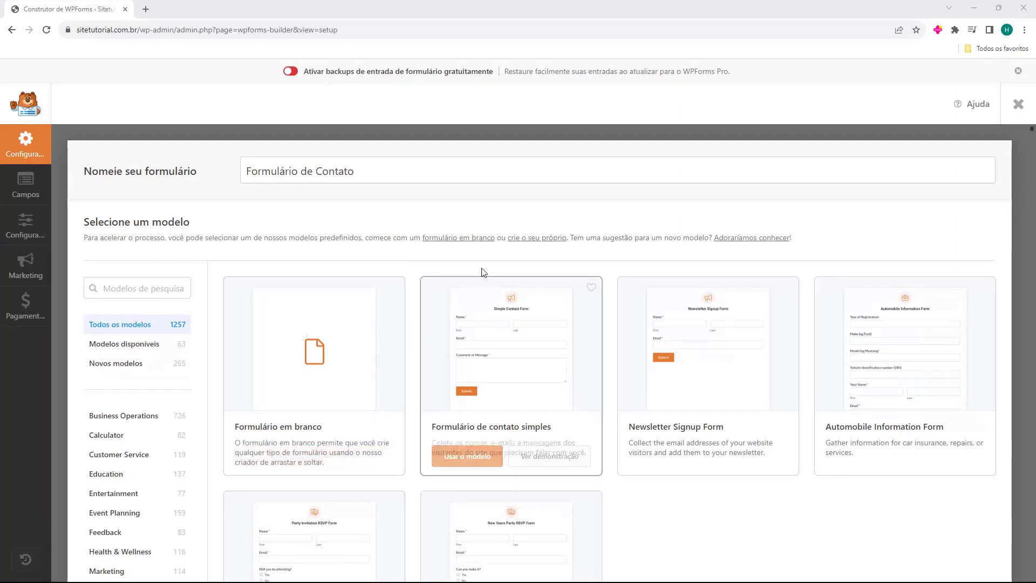
left_click(451, 458)
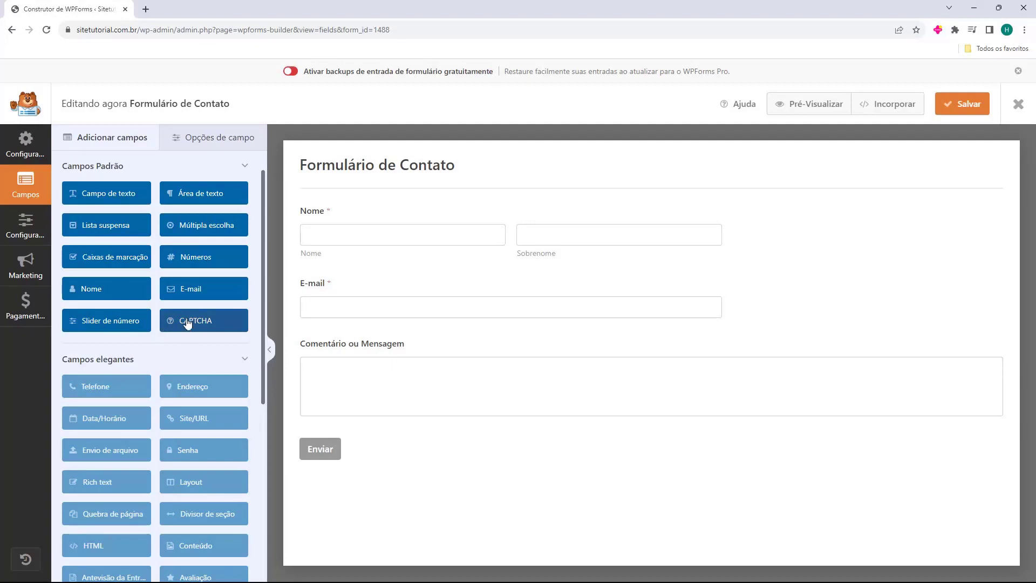
Examine the standard, fancy and payment field types that can be added to the form.
scroll(101, 255, "down", 2)
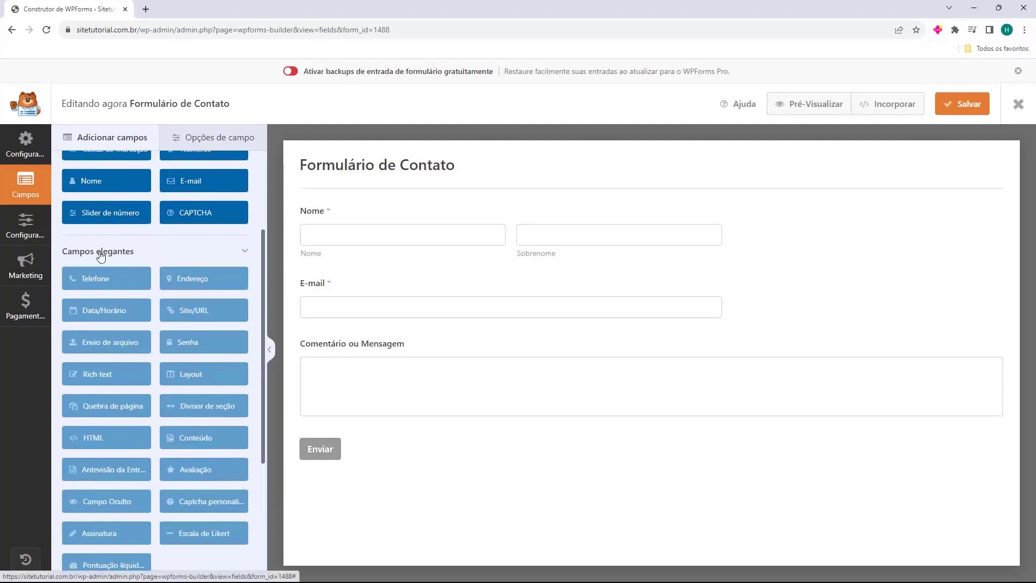
scroll(121, 302, "down", 3)
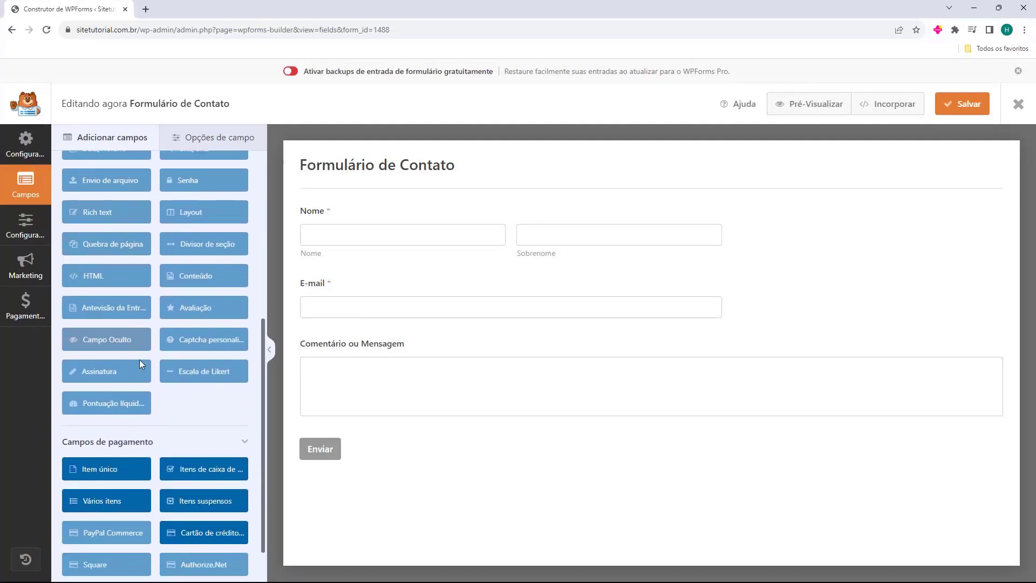
scroll(195, 269, "down", 1)
scroll(161, 254, "up", 3)
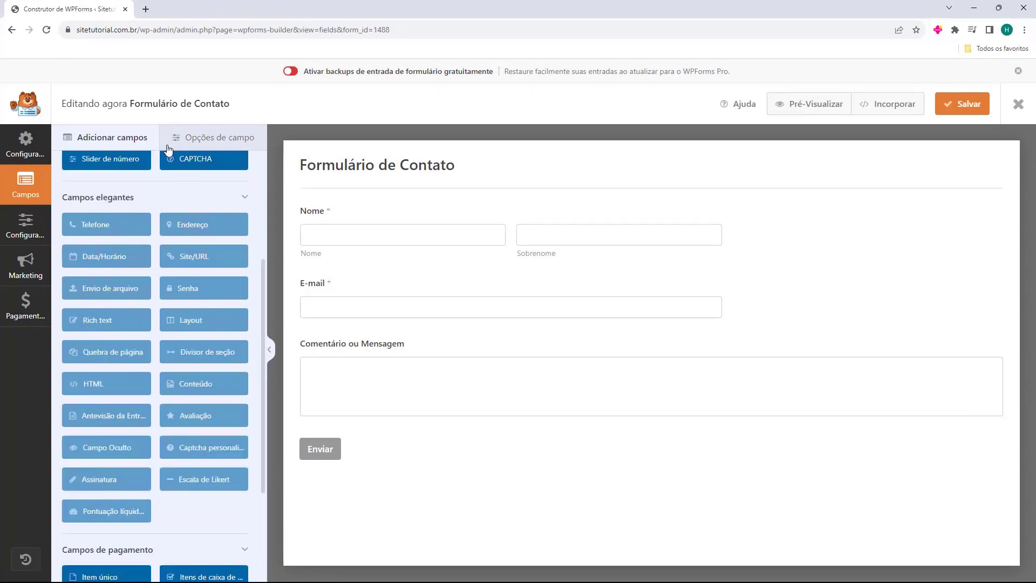
scroll(141, 215, "down", 3)
scroll(144, 197, "up", 7)
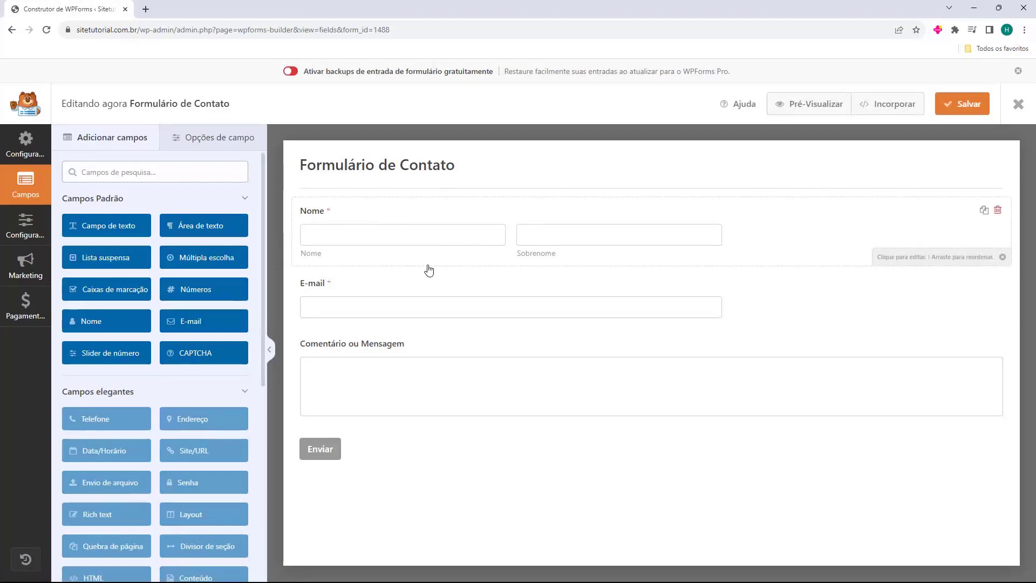
Set the format of the form's Nome field to "Simples".
left_click(323, 217)
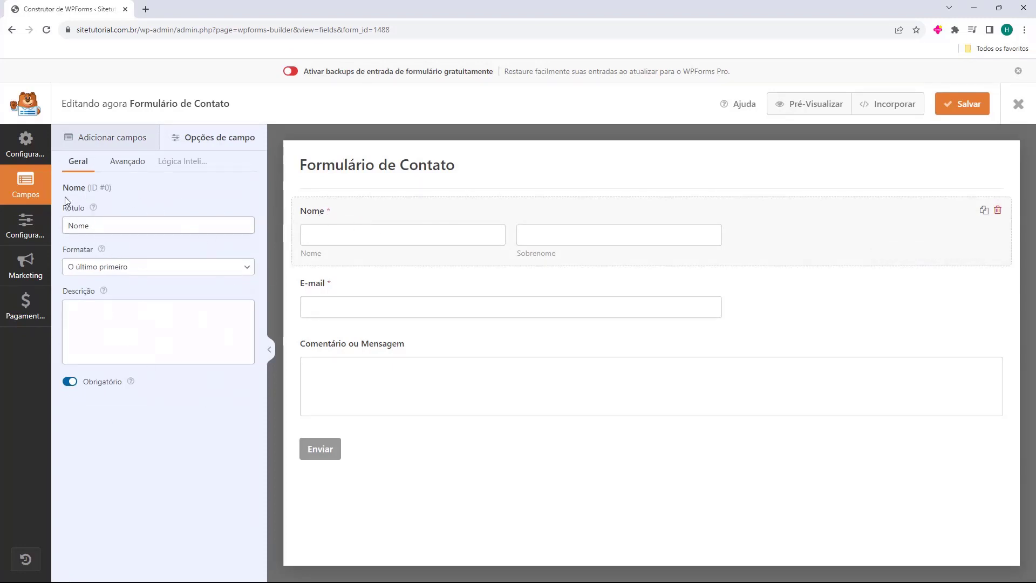
left_click(74, 227)
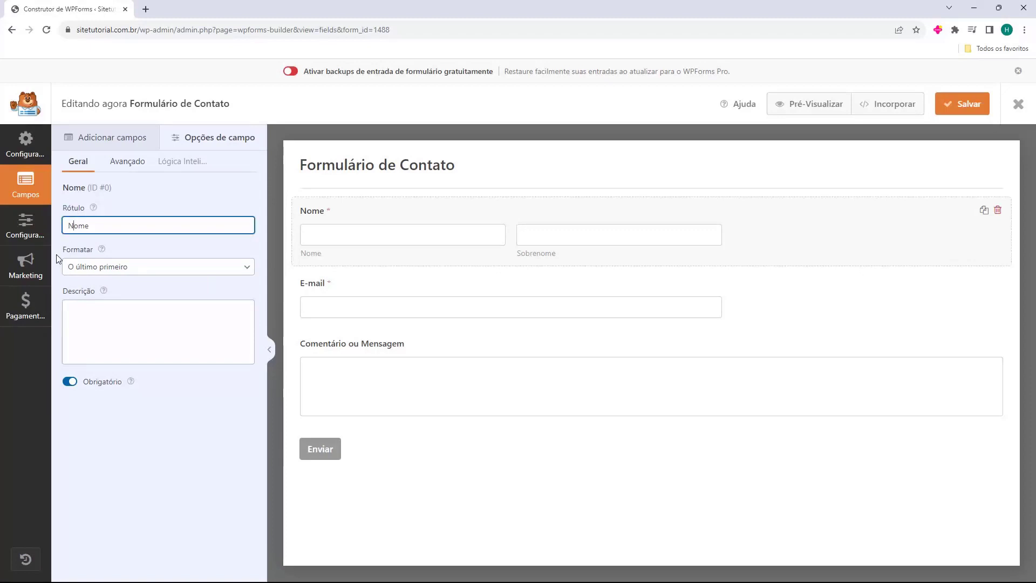
left_click(56, 250)
left_click_drag(59, 250, 80, 252)
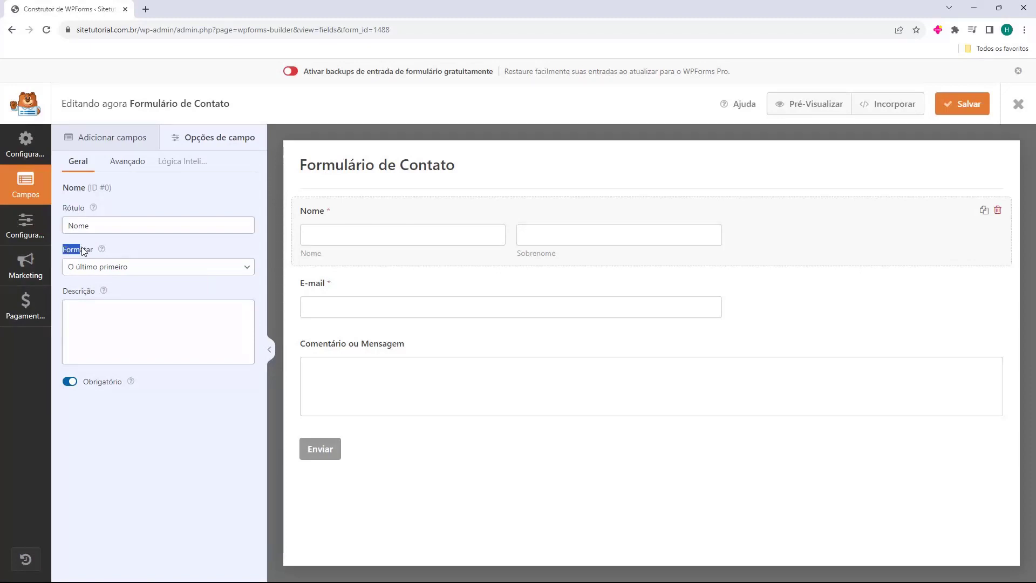
left_click(106, 271)
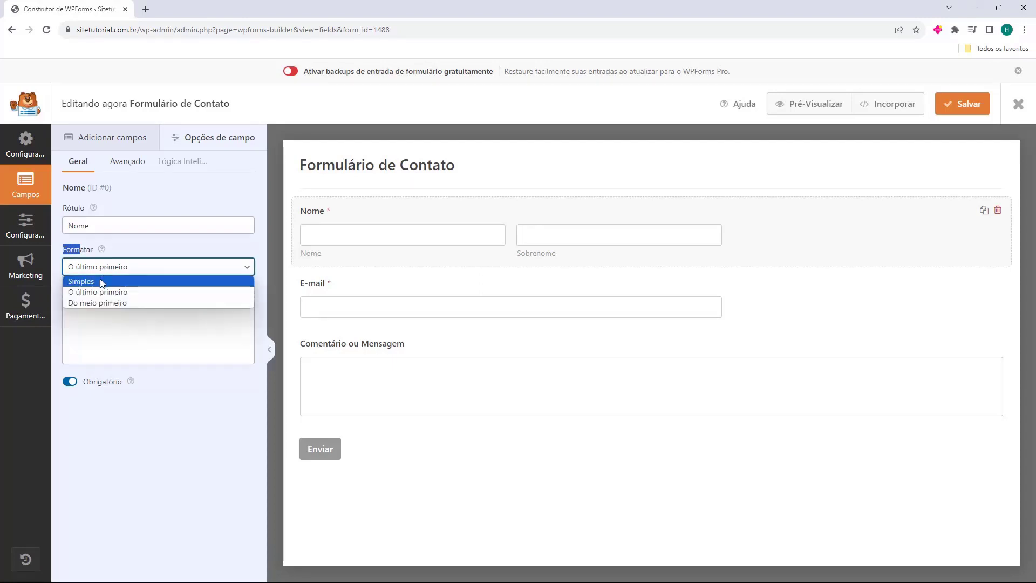
left_click(101, 281)
left_click(210, 241)
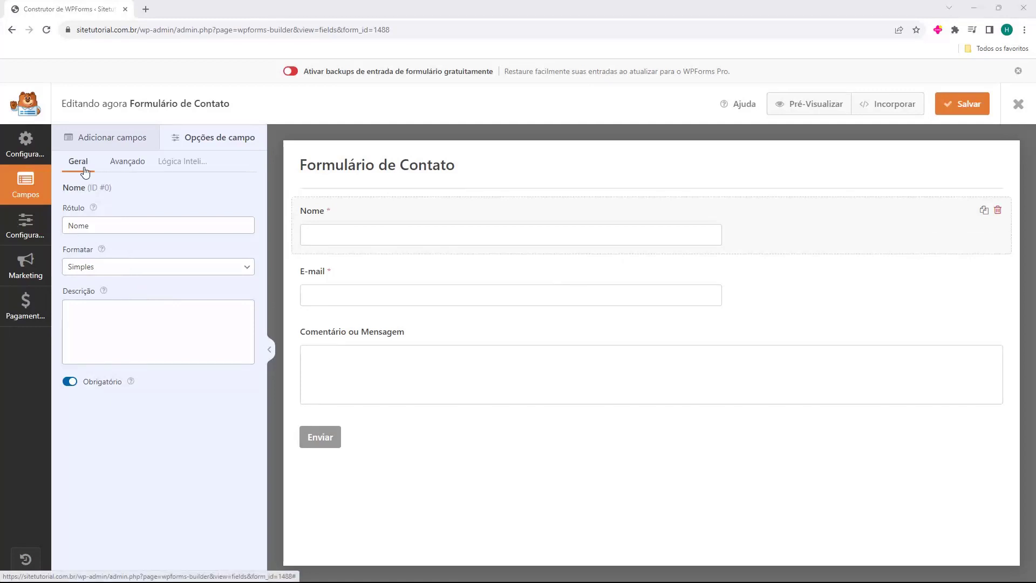
Set the Nome field's size to "Grande" in its advanced options.
left_click(128, 162)
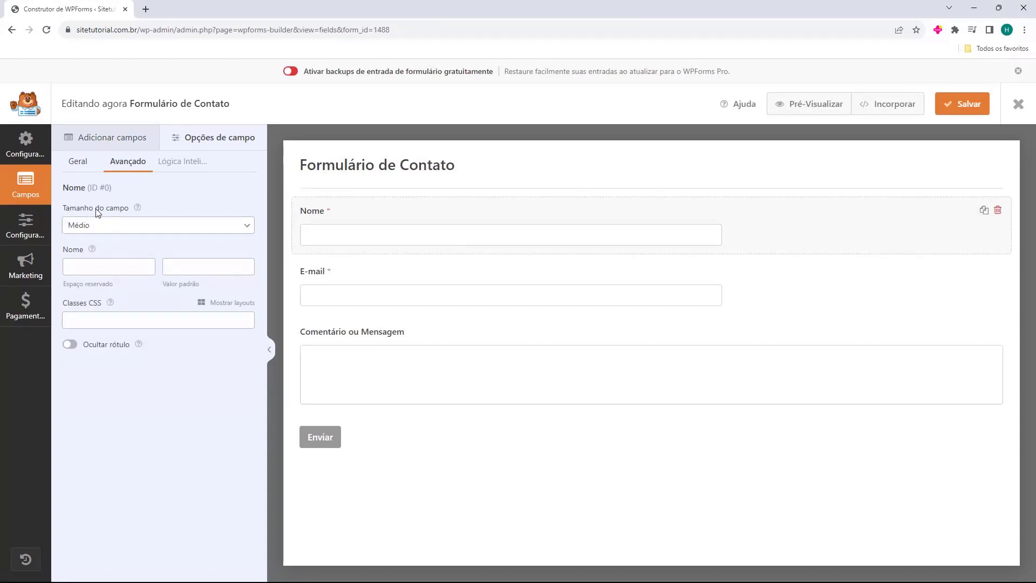
left_click(117, 227)
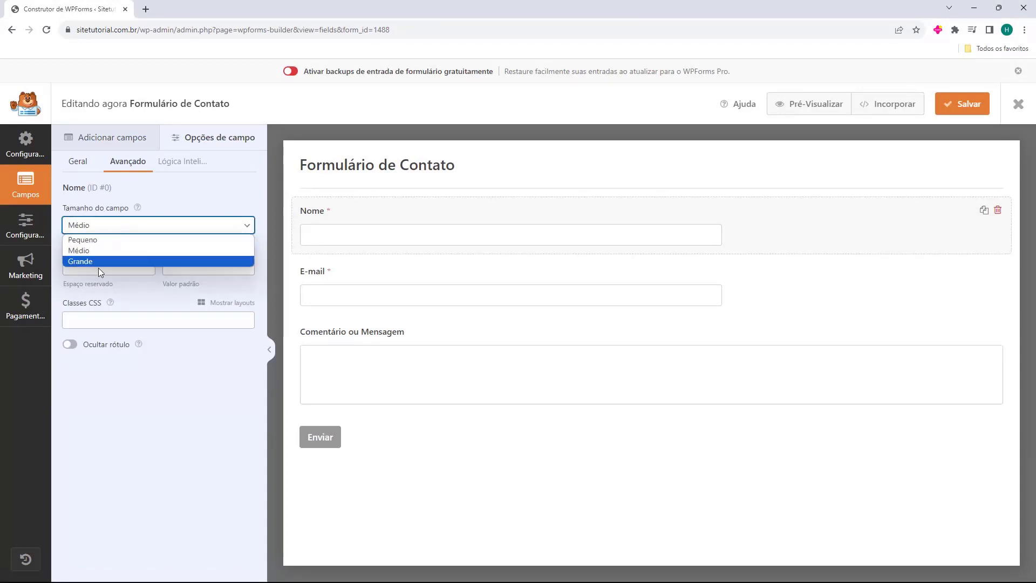
left_click(99, 263)
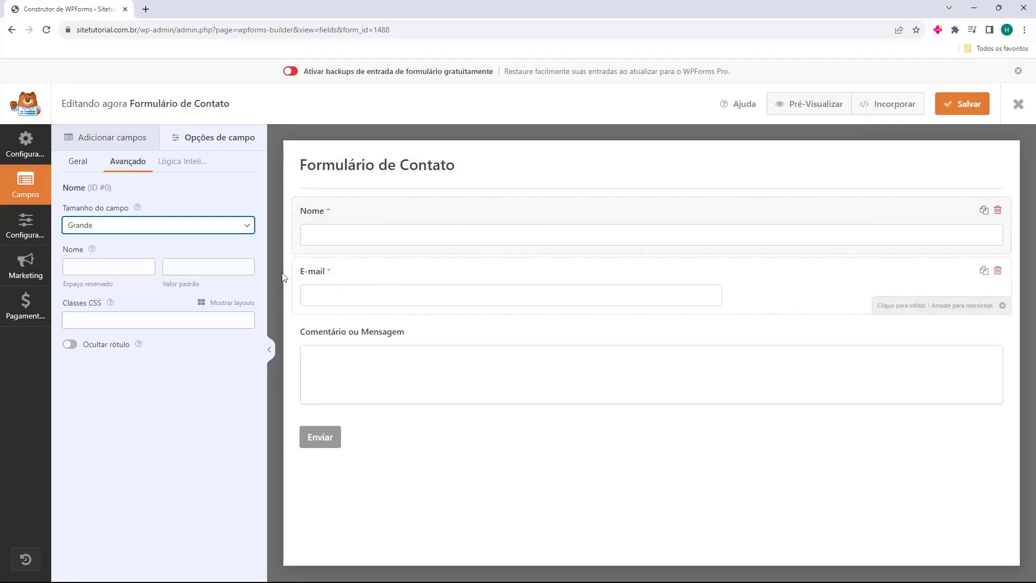
Set the E-mail field's size to "Grande" in its advanced options.
left_click(339, 277)
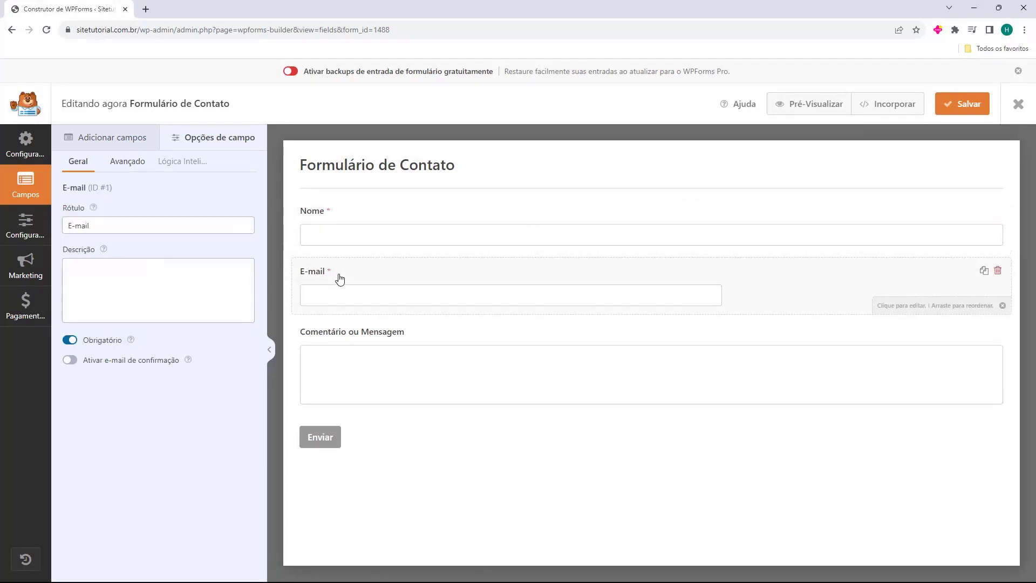
left_click(128, 163)
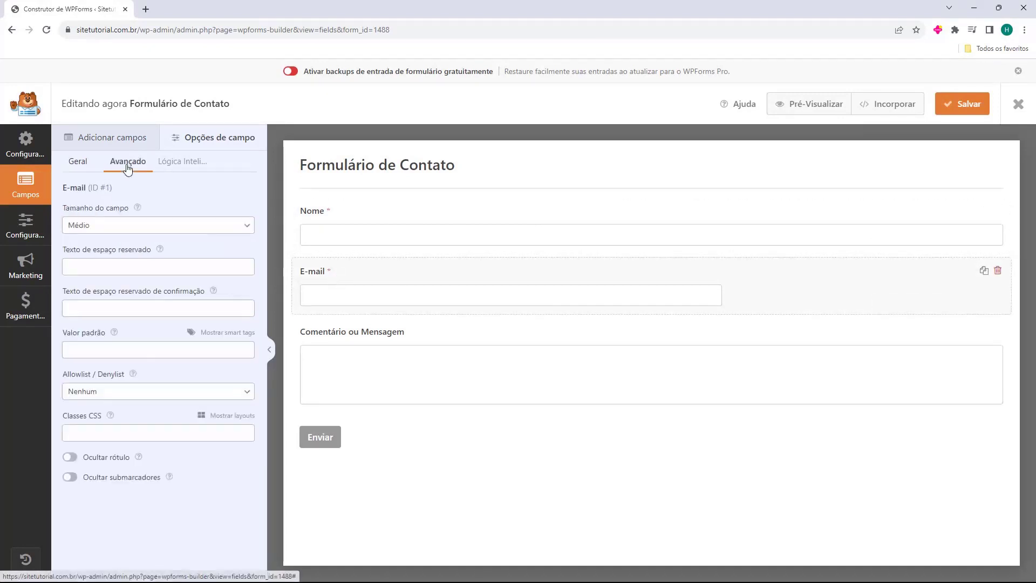
left_click(86, 226)
left_click(90, 261)
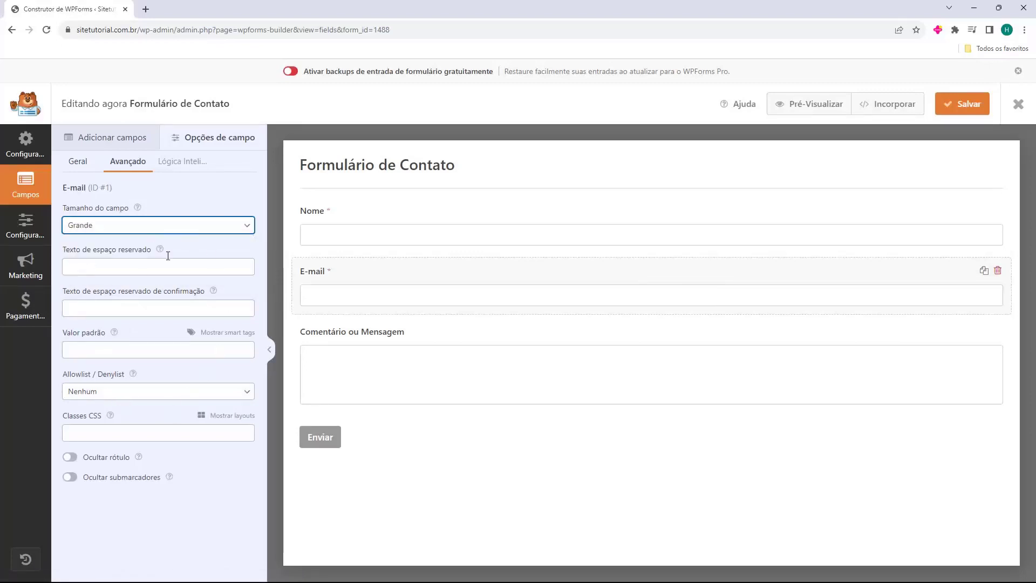
Change the label of the "Comentário ou Mensagem" field to "Deixe sua Mensagem" and save the form.
left_click(320, 340)
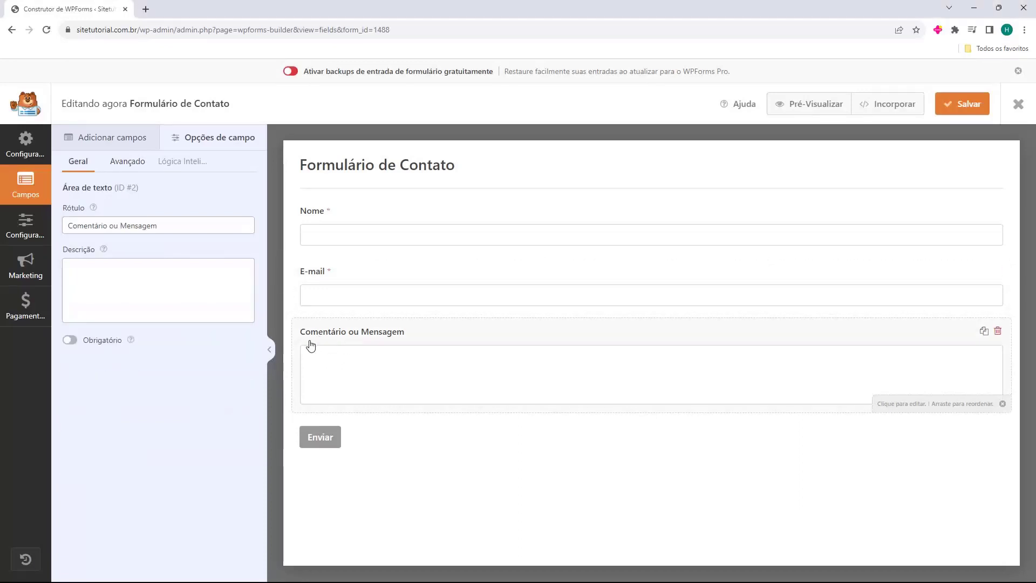
triple_click(97, 227)
left_click(76, 229)
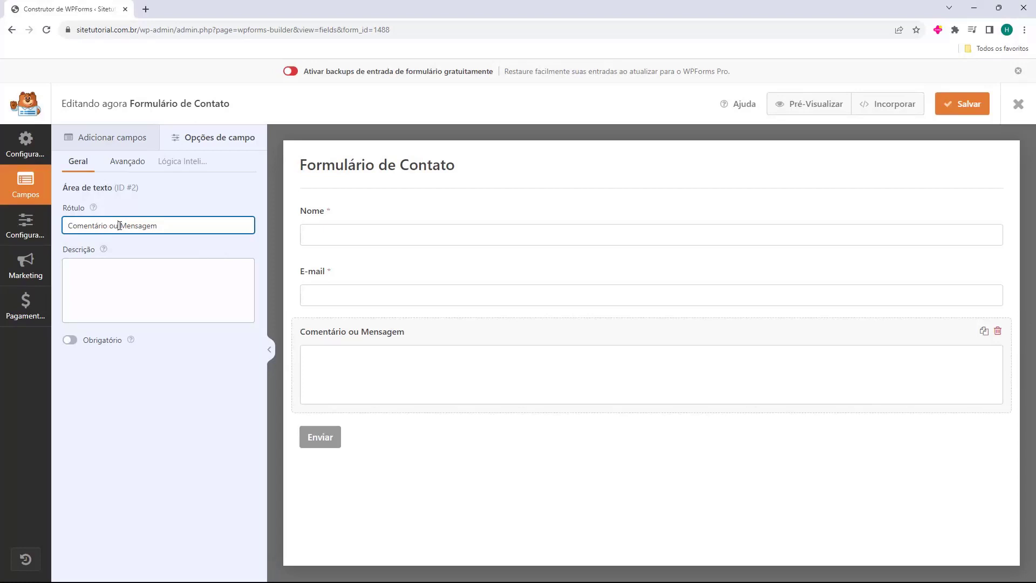
left_click_drag(119, 225, 63, 232)
type("Deixe sua")
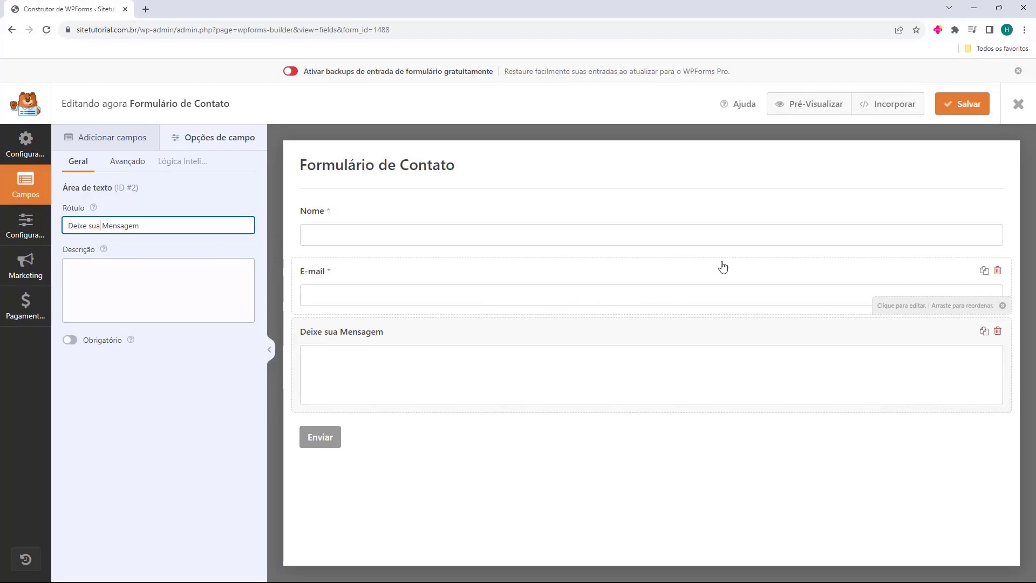
left_click(961, 112)
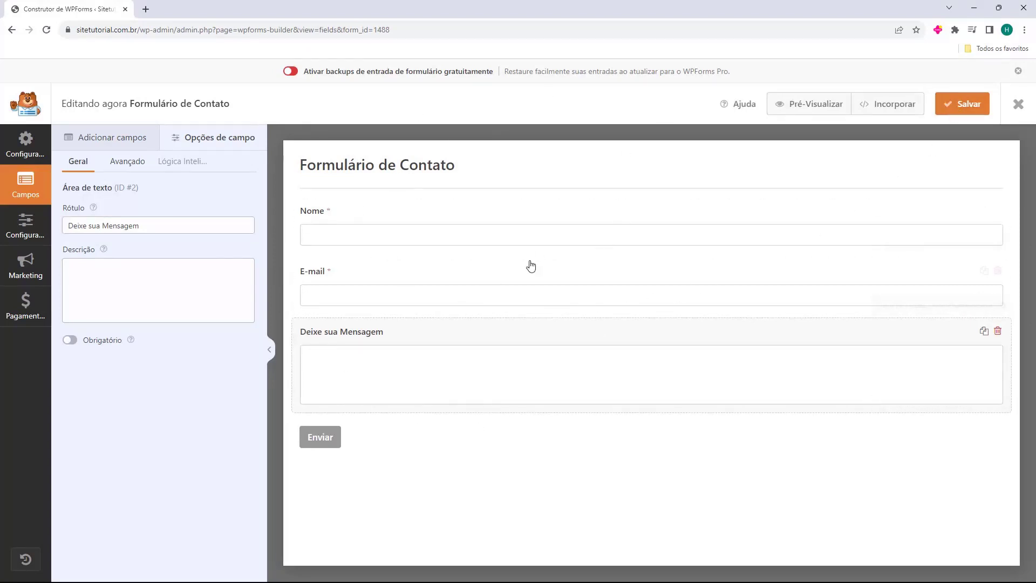
Close the form builder and open the list of all site pages.
left_click(1019, 105)
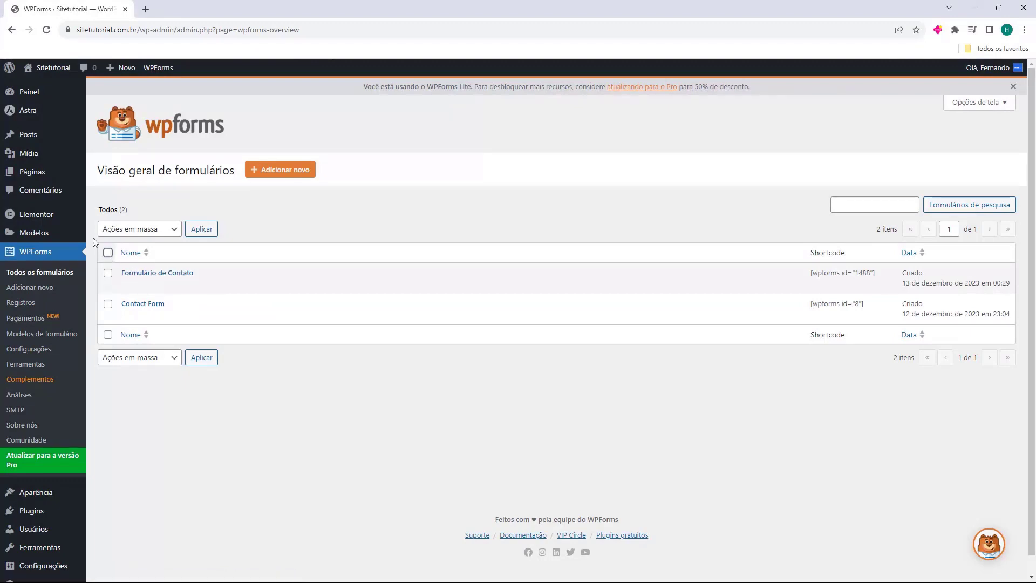
mouse_move(34, 181)
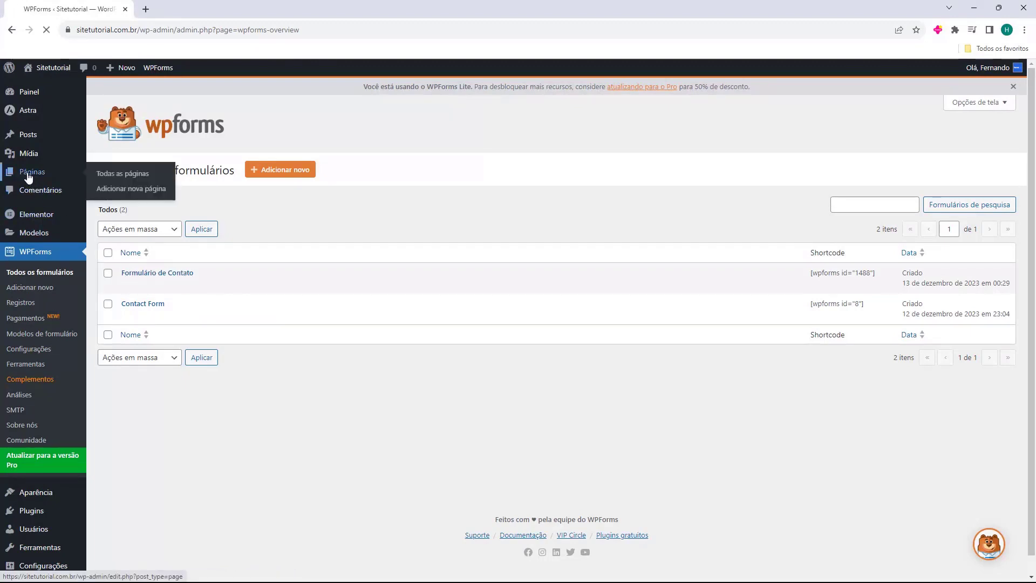
left_click(29, 177)
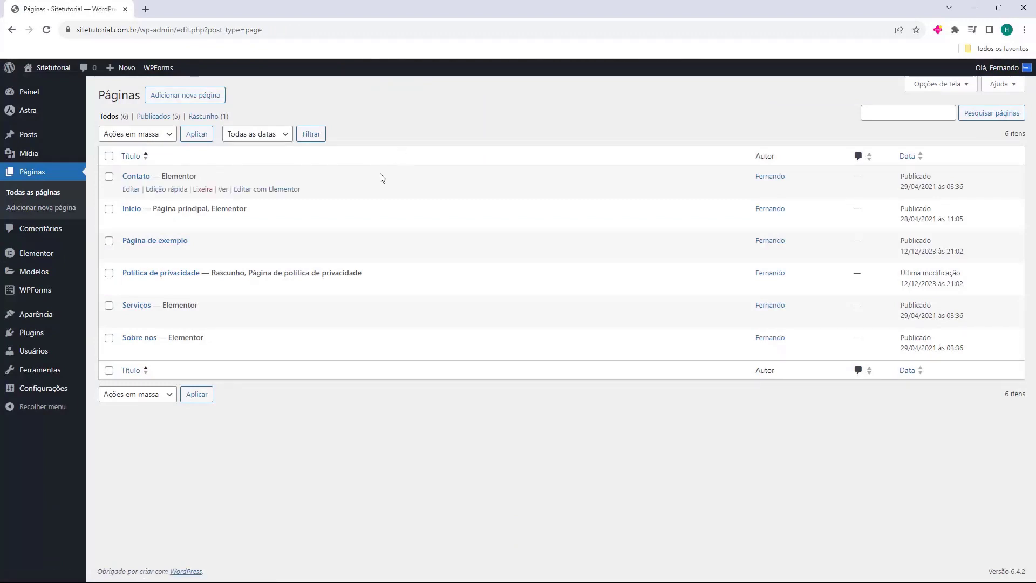
left_click(141, 338)
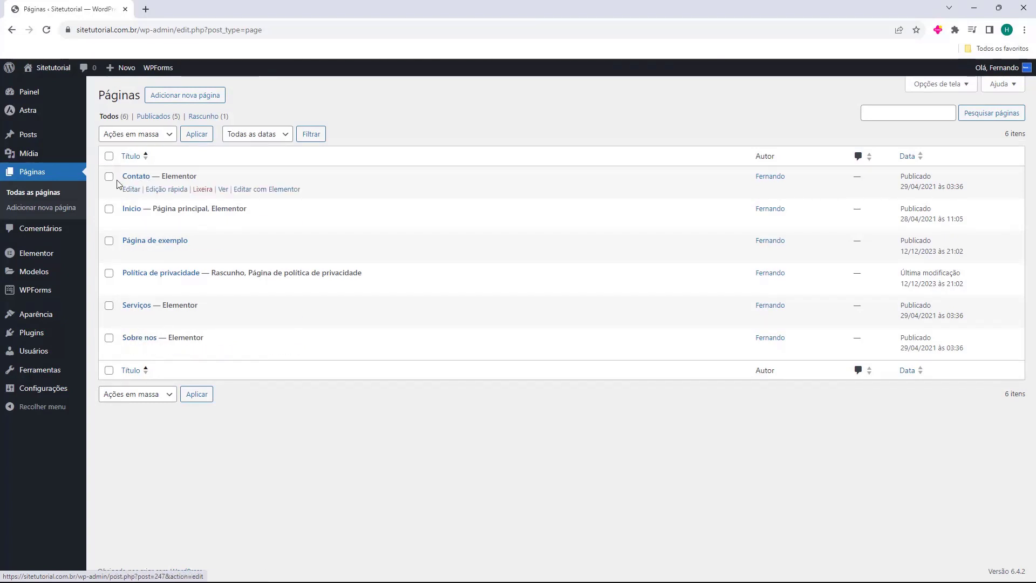
Open the Contato page for editing with Elementor and look over its sections from the banner down to the footer.
left_click(253, 190)
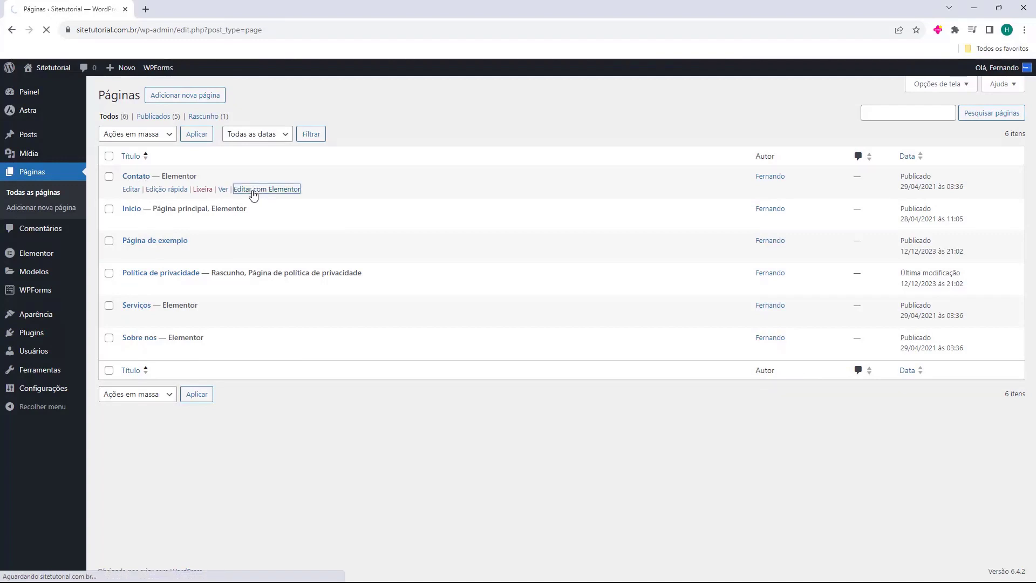
scroll(502, 167, "down", 4)
scroll(518, 169, "down", 7)
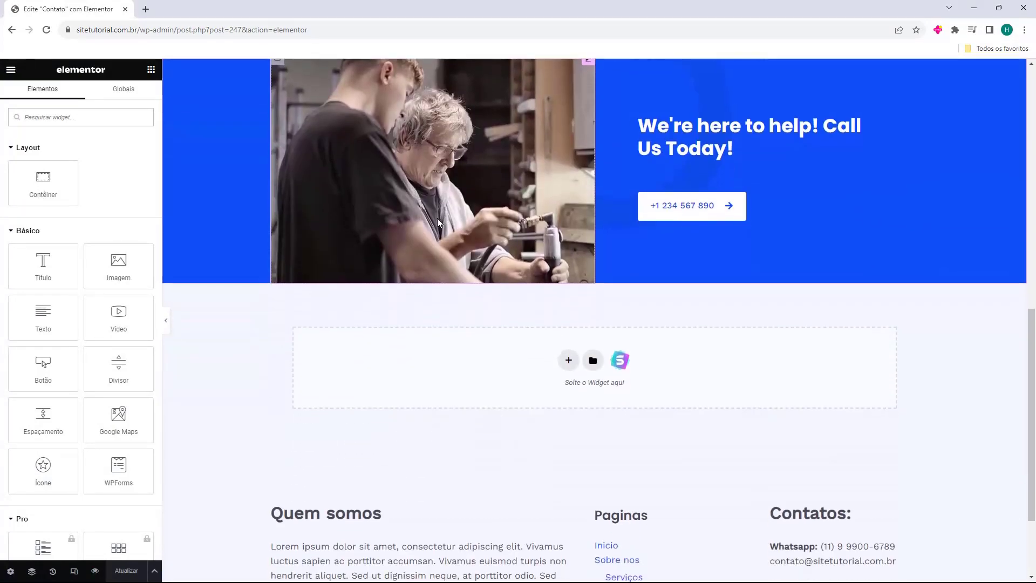
scroll(438, 215, "down", 2)
scroll(433, 245, "up", 2)
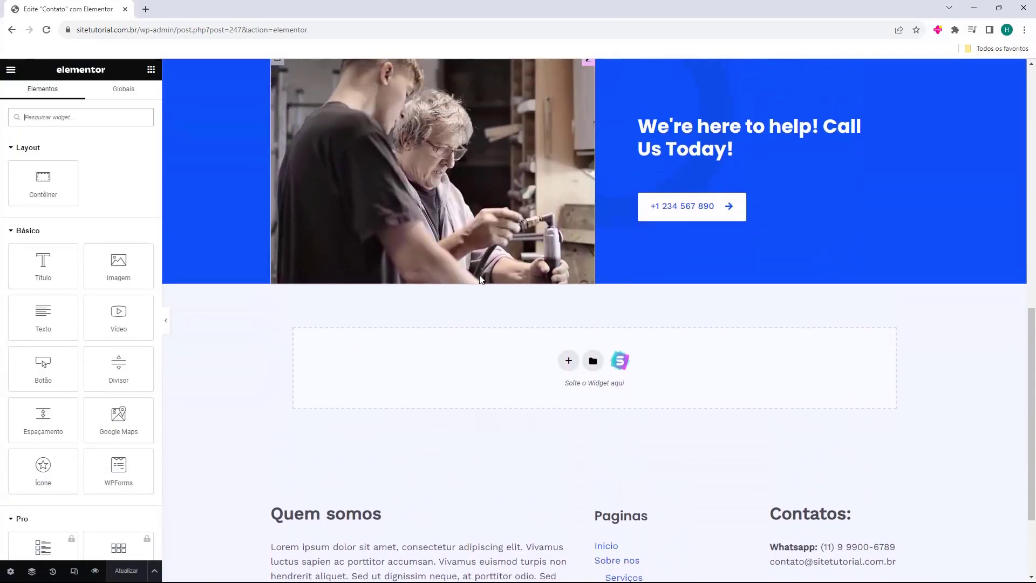
scroll(482, 279, "up", 7)
scroll(593, 291, "up", 2)
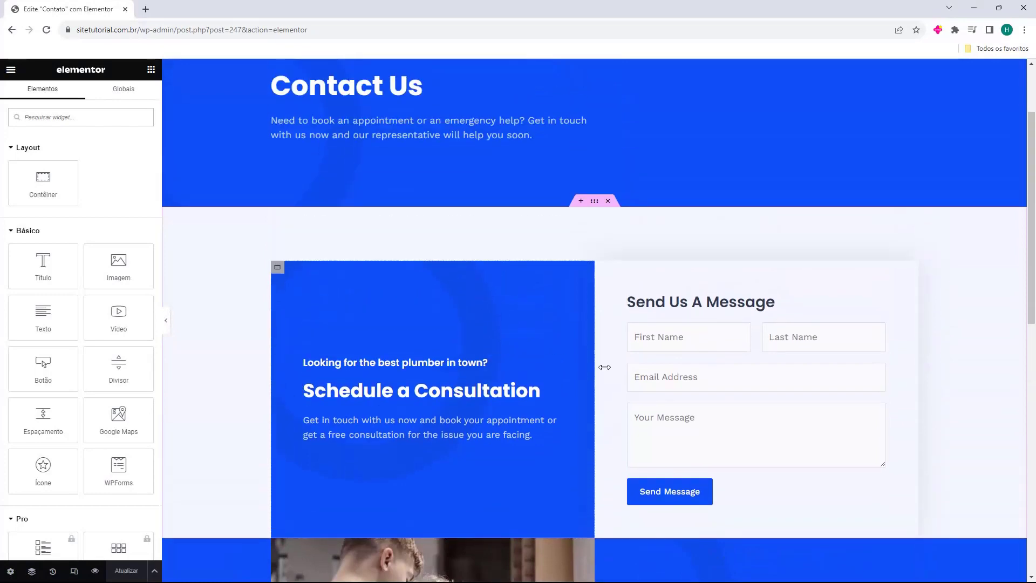
scroll(580, 356, "up", 2)
Change the title of the "Contact Us" banner to "Entre em contato".
left_click(347, 191)
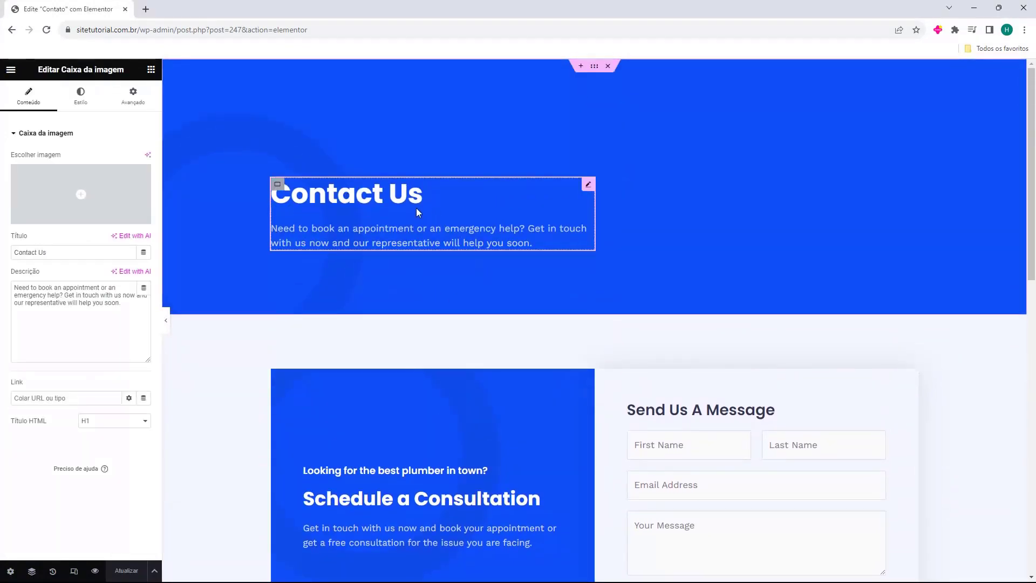
double_click(59, 255)
key("ctrl+a")
type("E")
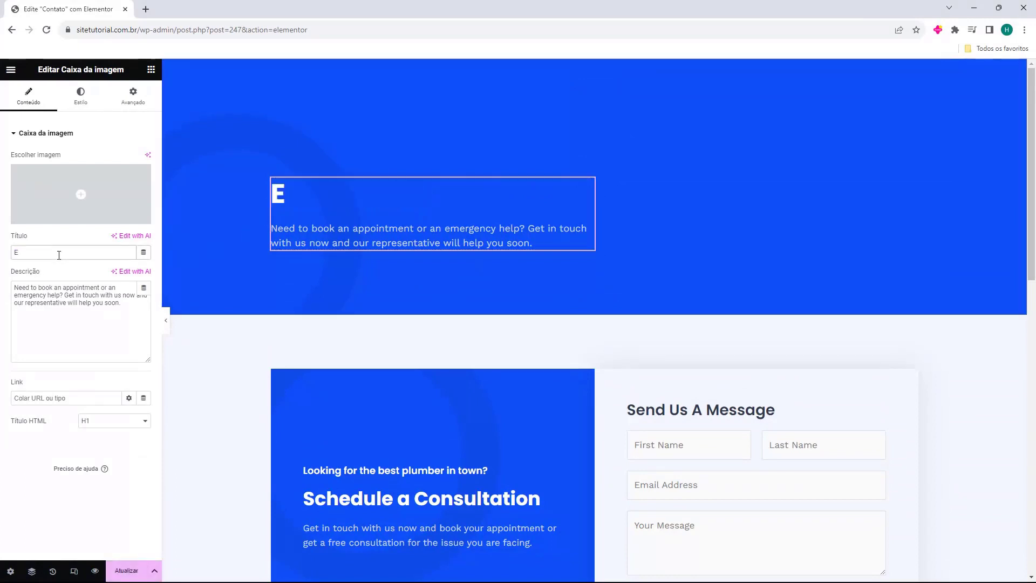
type("ntre em contato")
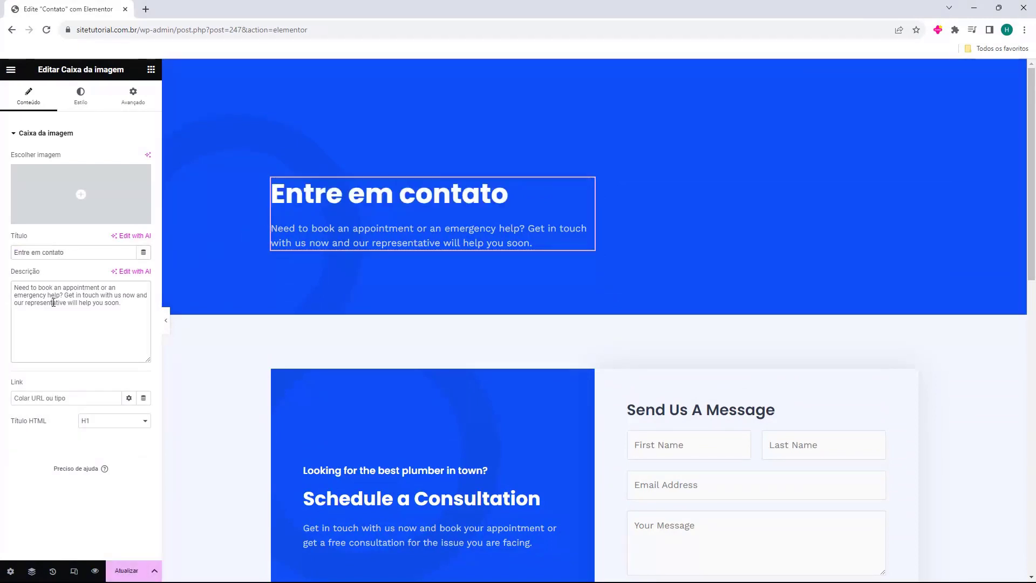
Set the banner's description to "Precisa marcar uma consulta ou um atendimento de emergência? Entre em contato conosco agora e nosso representante irá ajudá-lo em breve.".
triple_click(53, 303)
type("Precisa marcar uma consulta ou um atendimento de emergência? Entre em contato conosco agora e nosso representante irá ajudá-lo em breve.")
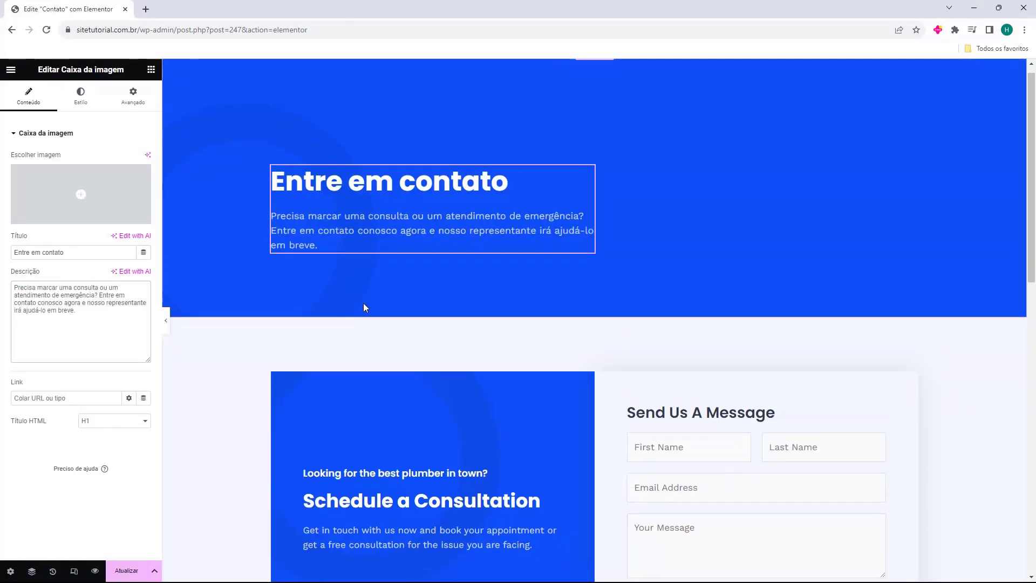
Change the "Send Us A Message" heading above the contact form to "Envie sua mensagem".
scroll(421, 316, "down", 3)
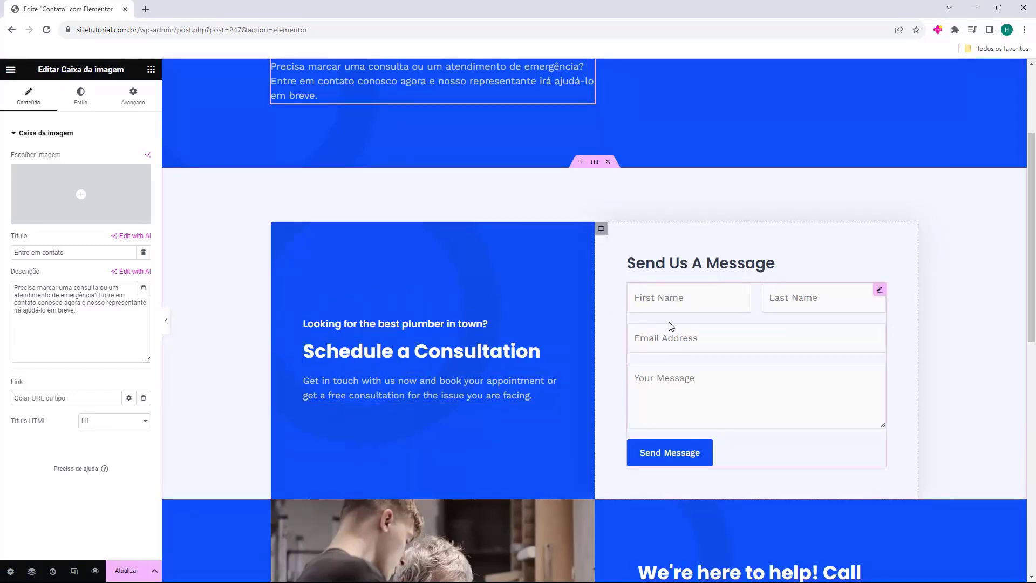
left_click(676, 268)
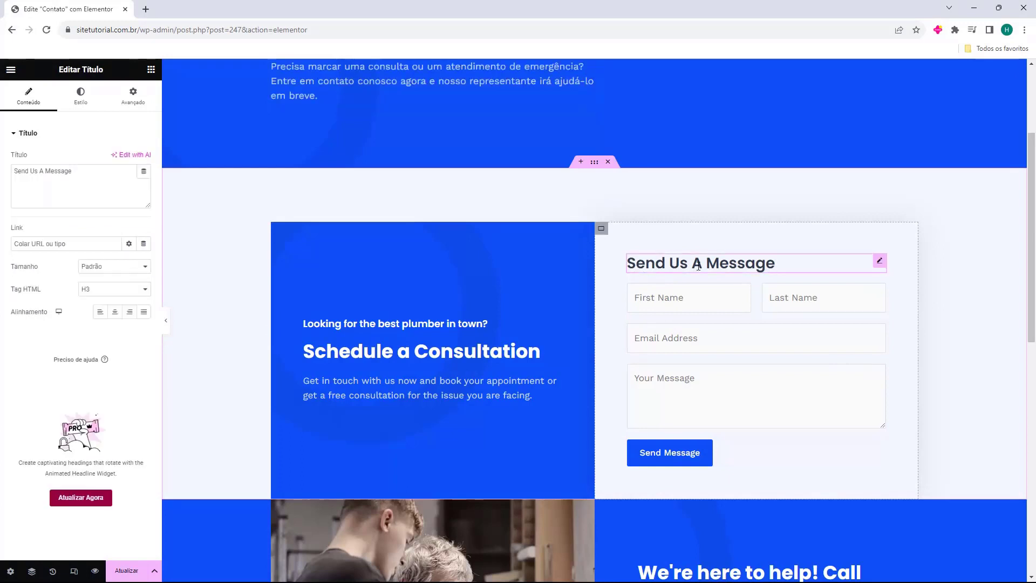
triple_click(104, 183)
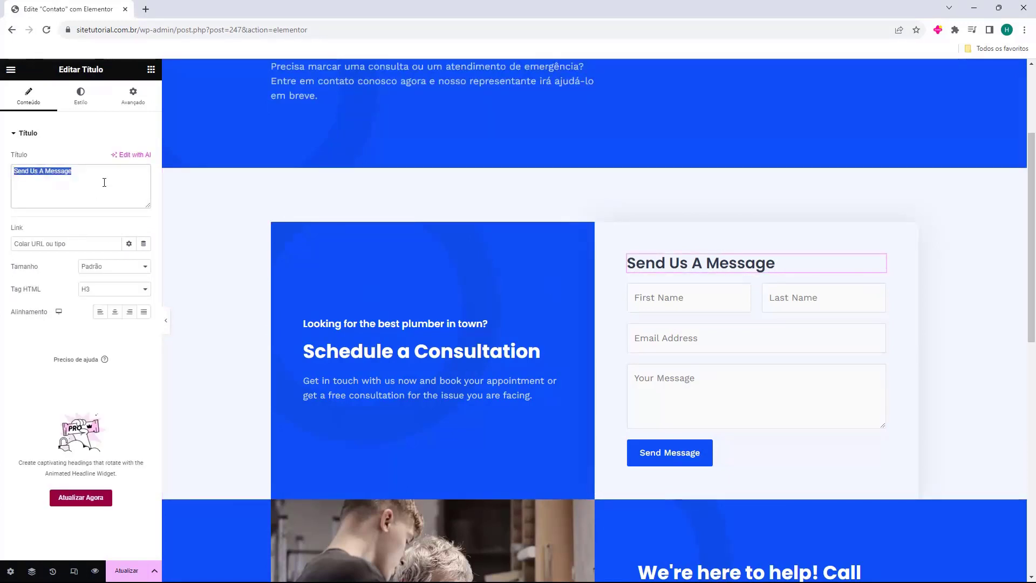
type("Envie sua mensagem")
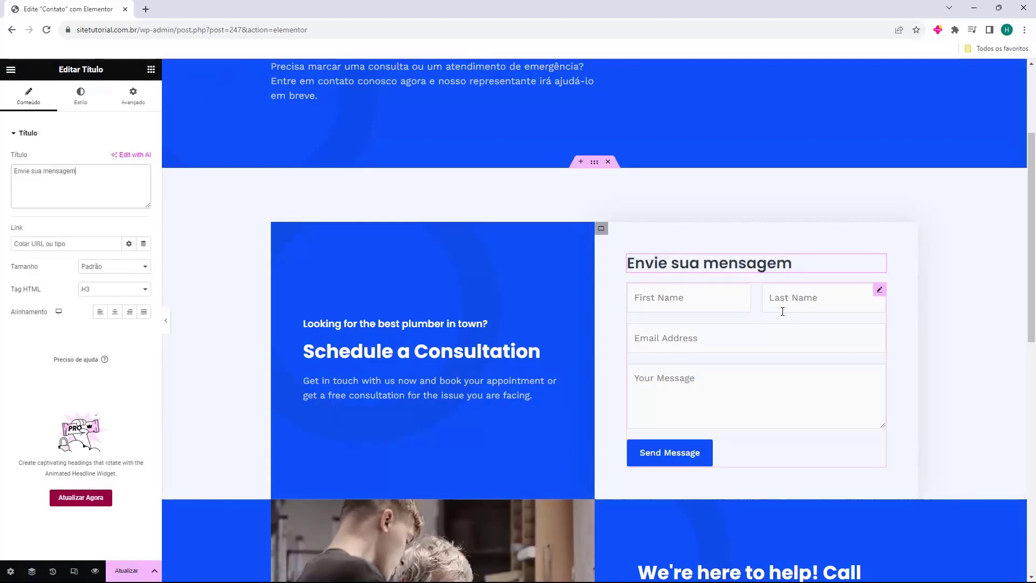
Set the WPForms widget below the heading to use the form "Formulário de Contato".
left_click(879, 290)
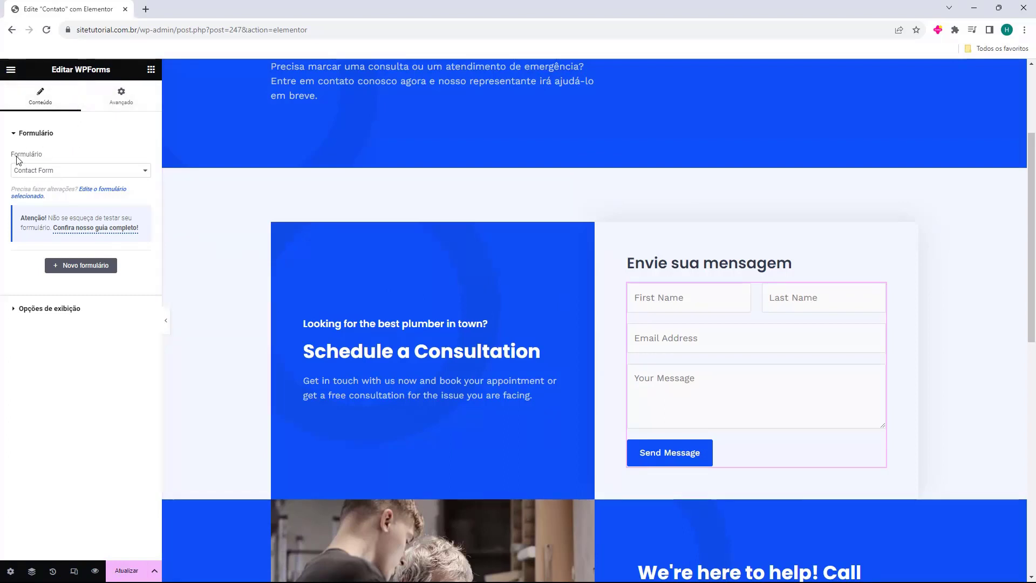
left_click_drag(15, 157, 39, 158)
left_click(30, 172)
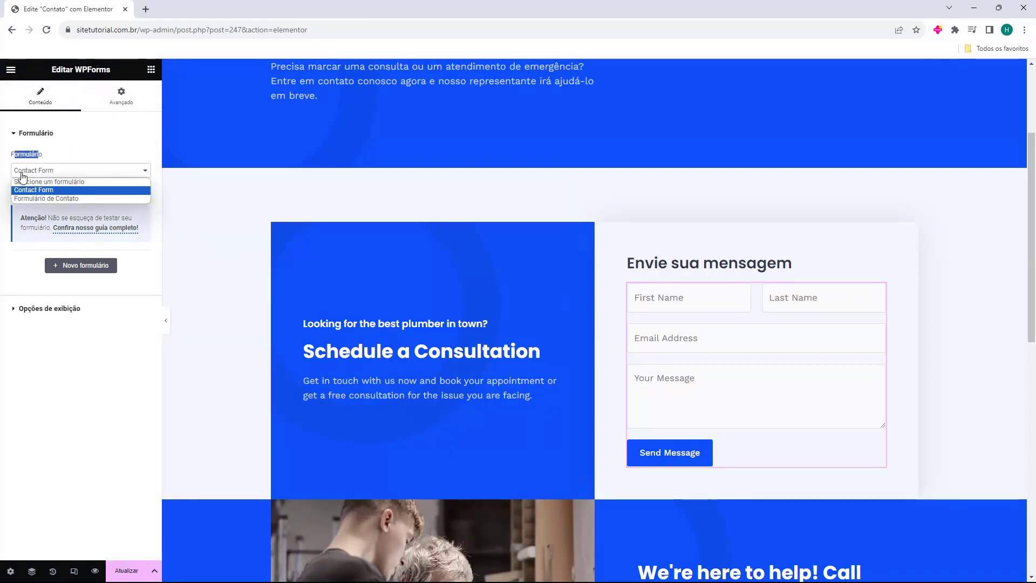
left_click(22, 198)
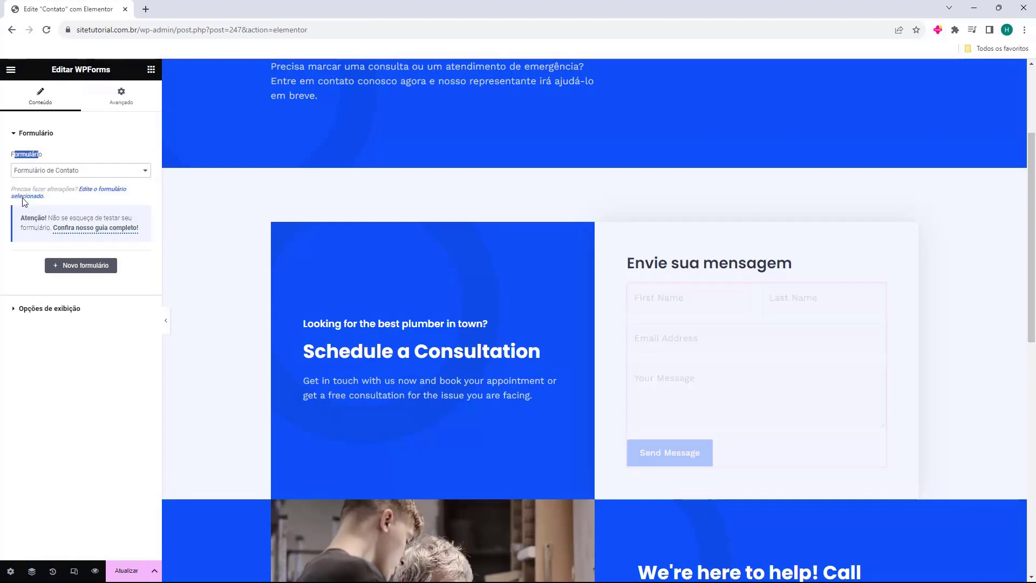
Switch the widget back to "Contact Form" for comparison and reselect "Formulário de Contato".
left_click(32, 172)
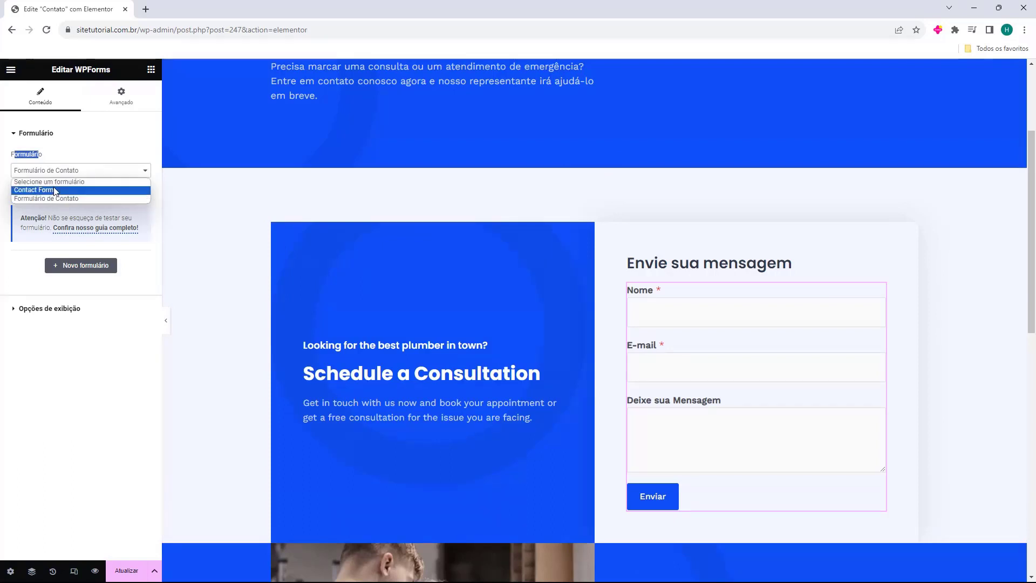
left_click(56, 187)
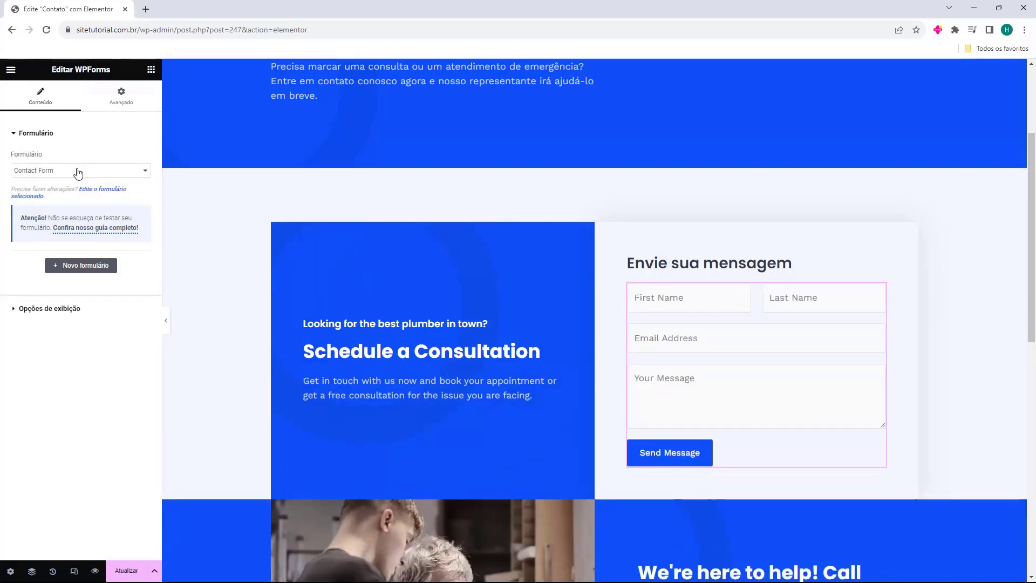
left_click(81, 170)
left_click(51, 199)
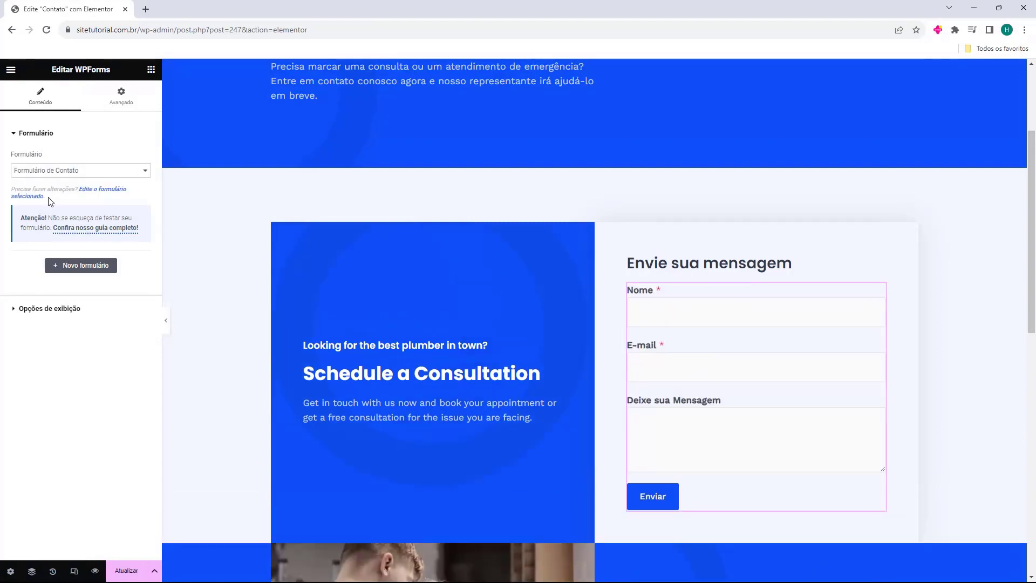